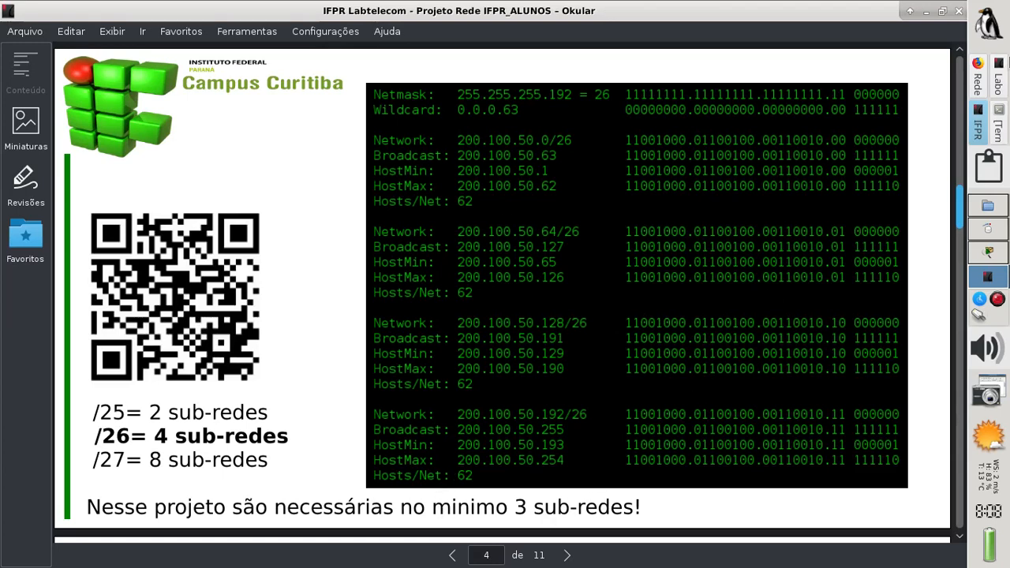
Switch Okular to the Laboratório Rede Wireless worksheet showing the IFPR_ALUNOS topology diagram
left_click(998, 75)
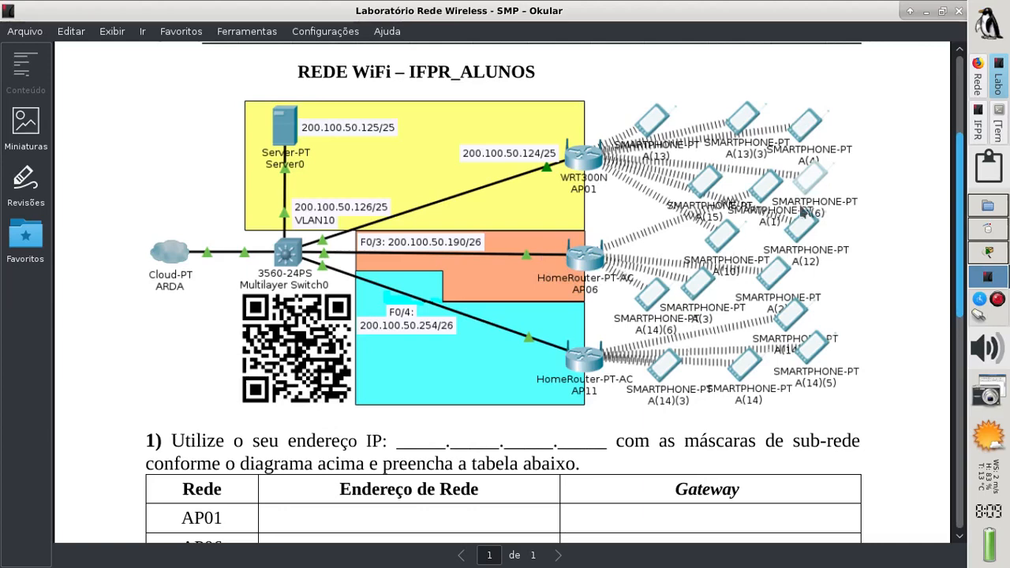
Return to page 4 of the Projeto Rede IFPR_ALUNOS slides, which lists the four /26 subnets
left_click(979, 127)
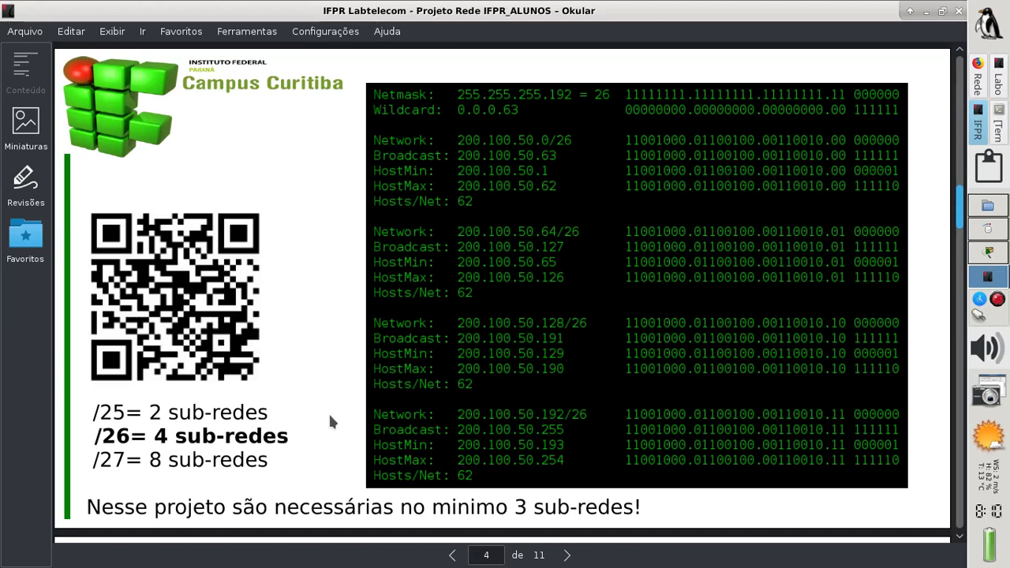
Advance to page 5, the slide mapping the subnets to AP01, AP06 and AP11
key("Page_Down")
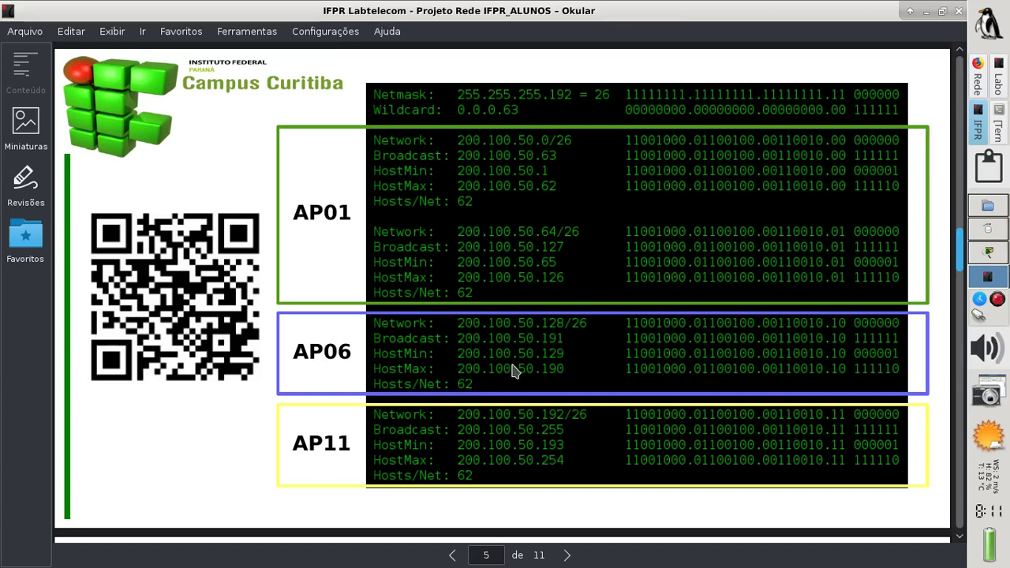
Advance to slide 6: AP01 gets the .0 and .64 subnets, AP06 .128 and AP11 .192
key("Page_Down")
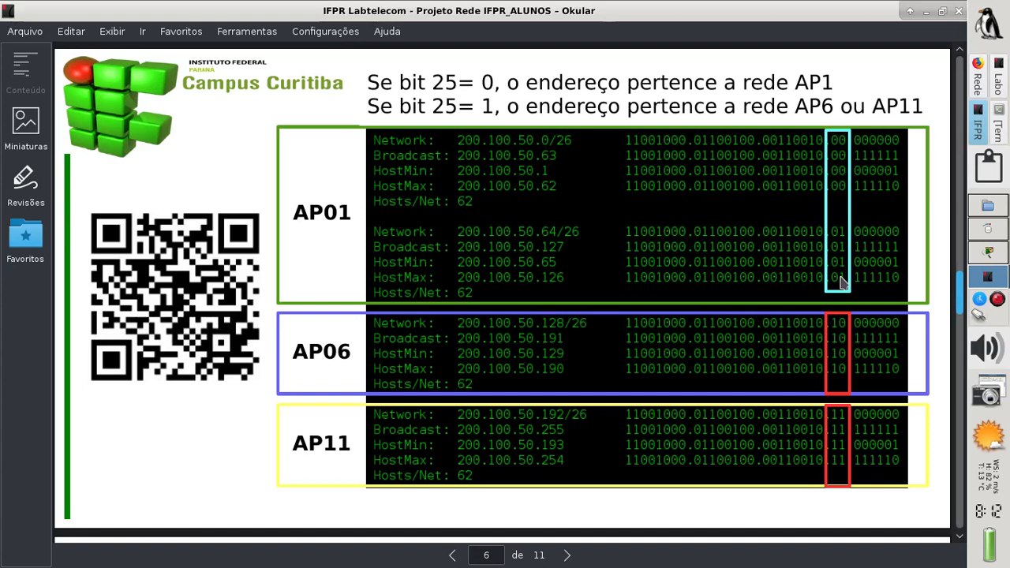
Advance to slide 7, which labels each access point's network with its bit 25 and 26 values
key("Page_Down")
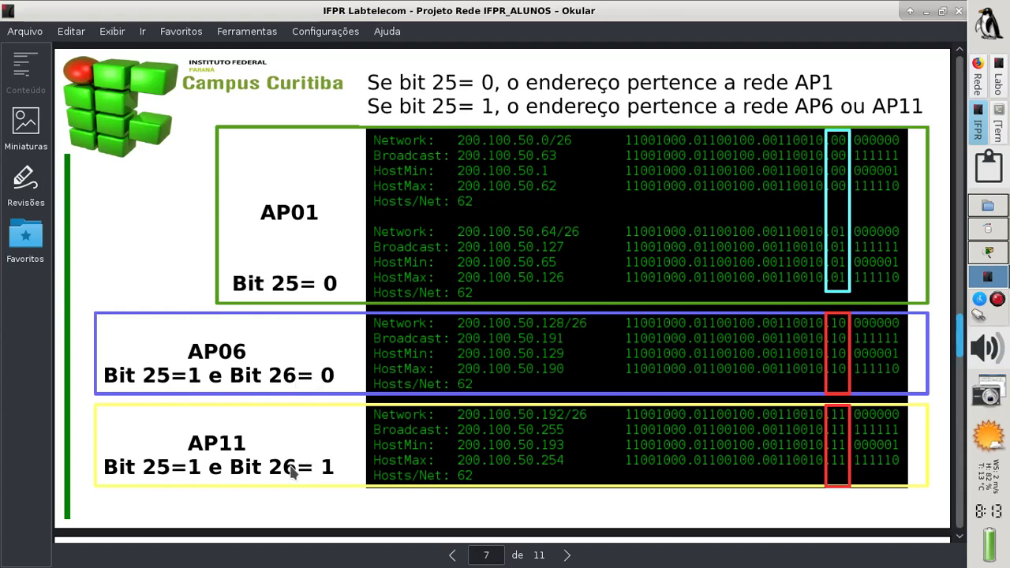
Advance to slide 8: AP01 is 200.100.50.0/25, AP06 .128/26 and AP11 .192/26
key("Right")
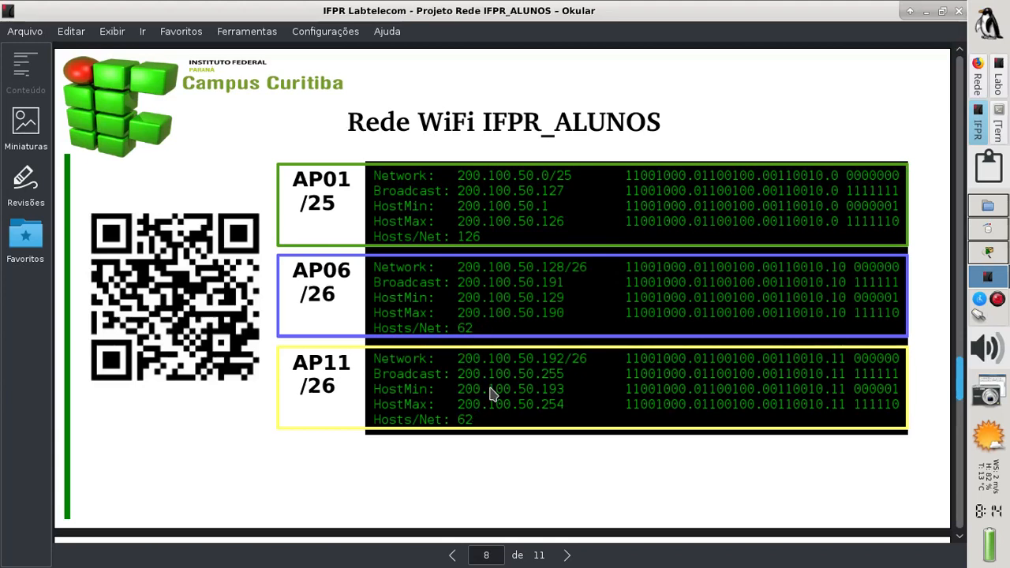
Advance to slide 9, where AP06 and AP11 merge into one /25 network
key("Page_Down")
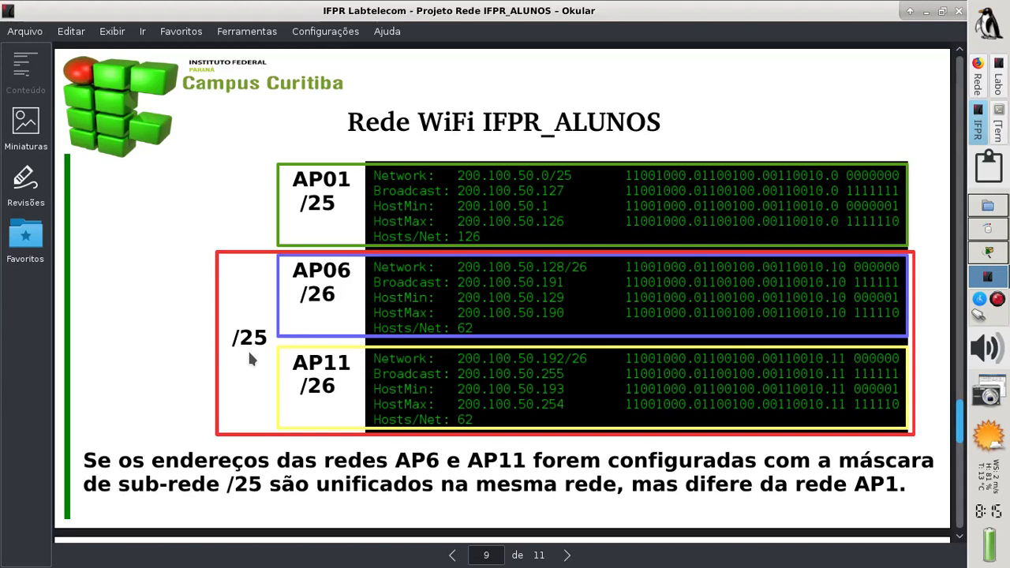
Advance to slide 10, which compares the /25 (255.255.255.128) and /26 (255.255.255.192) masks
key("Page_Down")
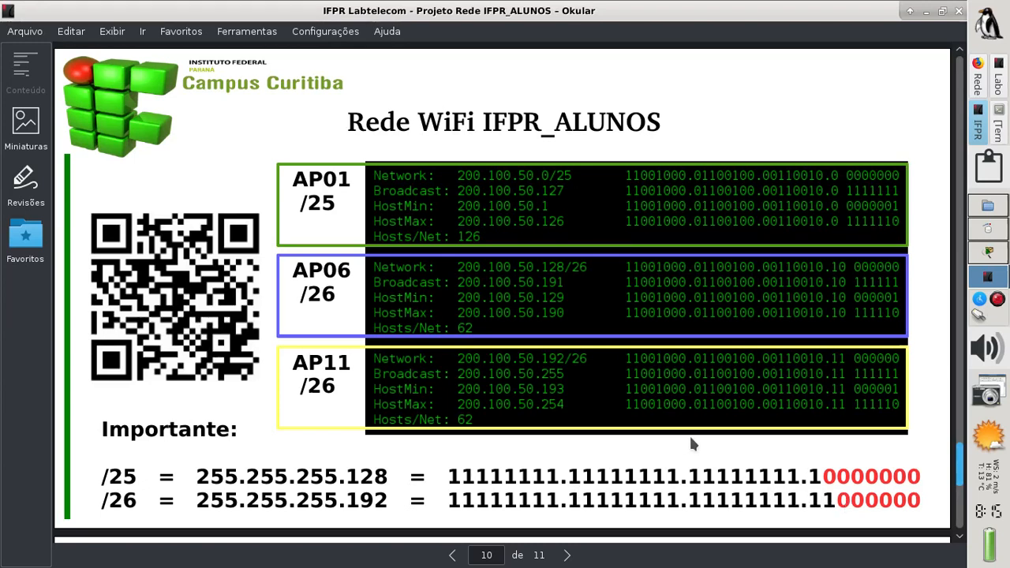
Show the Laboratório Rede Wireless worksheet, then move to the workspace running Packet Tracer
left_click(998, 75)
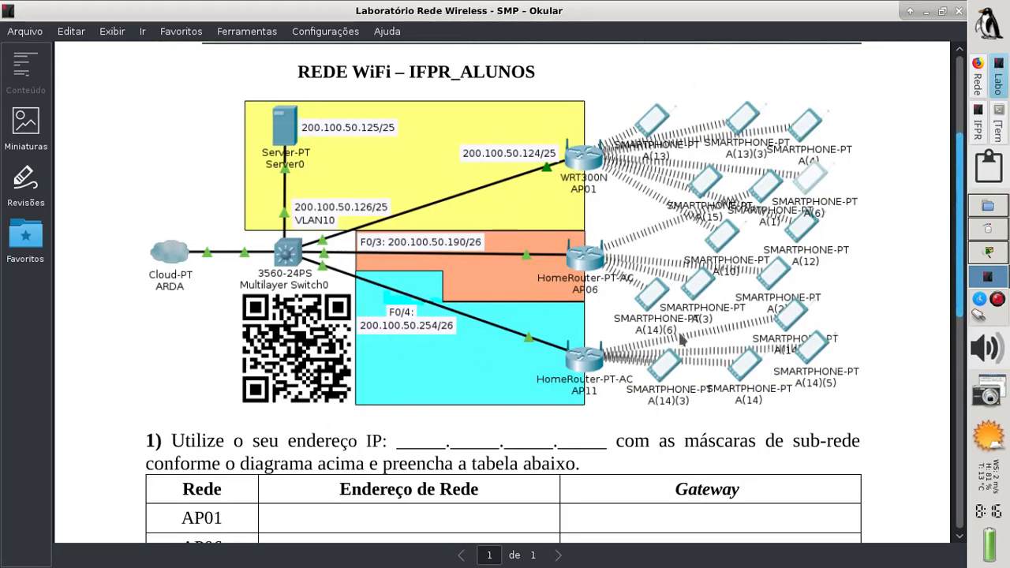
left_click(986, 261)
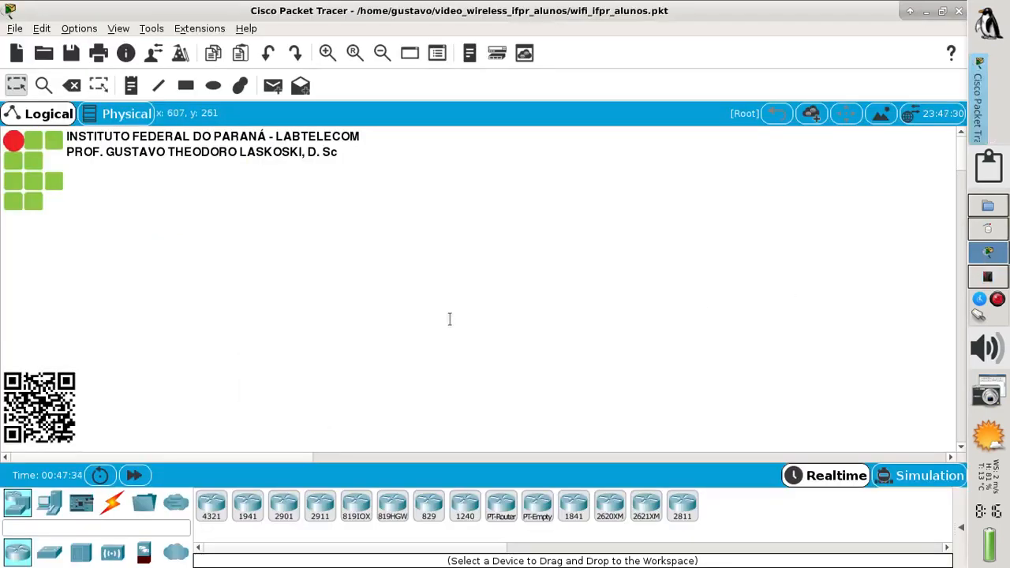
Place a generic PT-Cloud on the canvas and name it ARDA
left_click(176, 553)
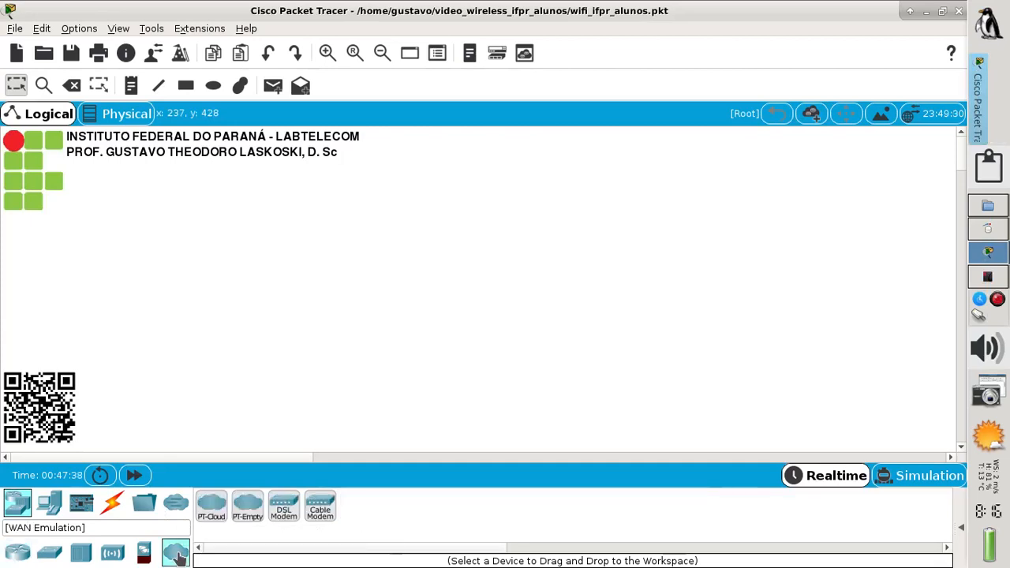
left_click(211, 513)
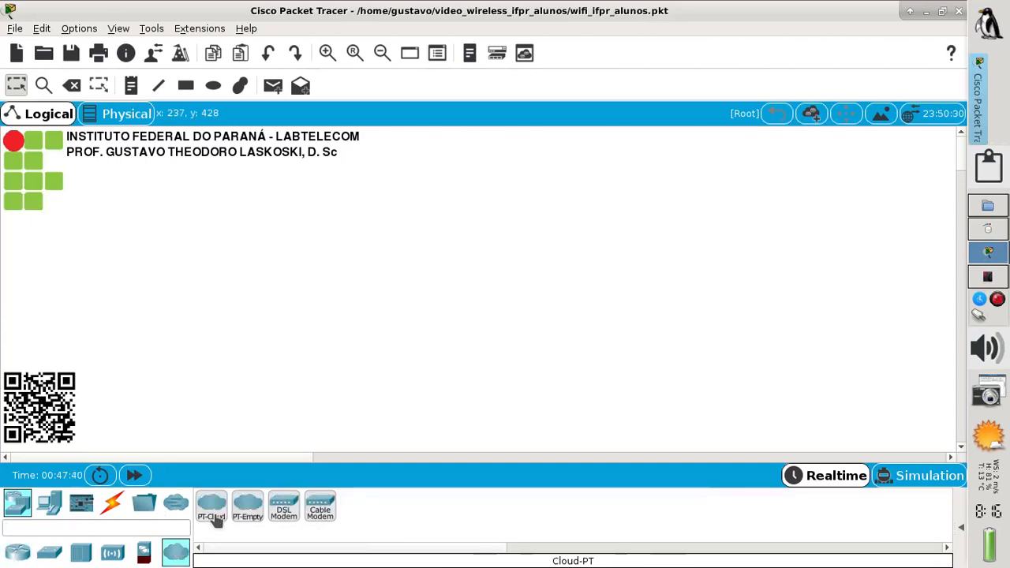
left_click(136, 276)
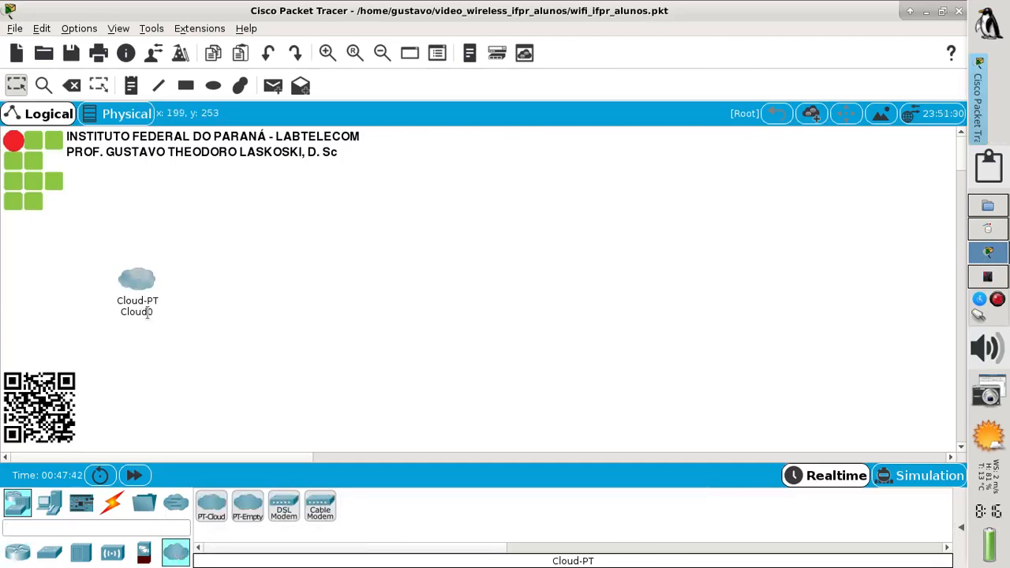
left_click(148, 311)
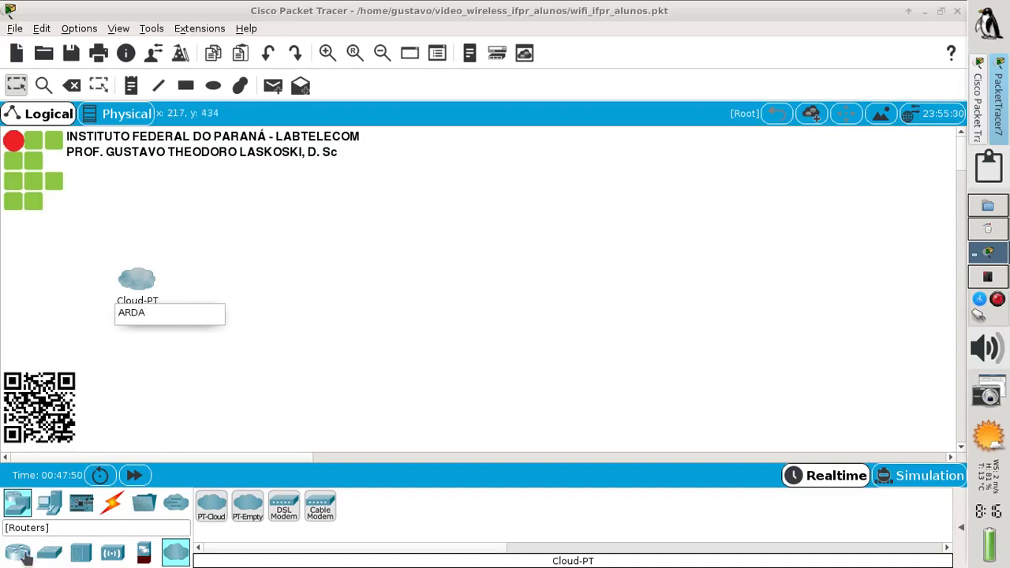
left_click(49, 552)
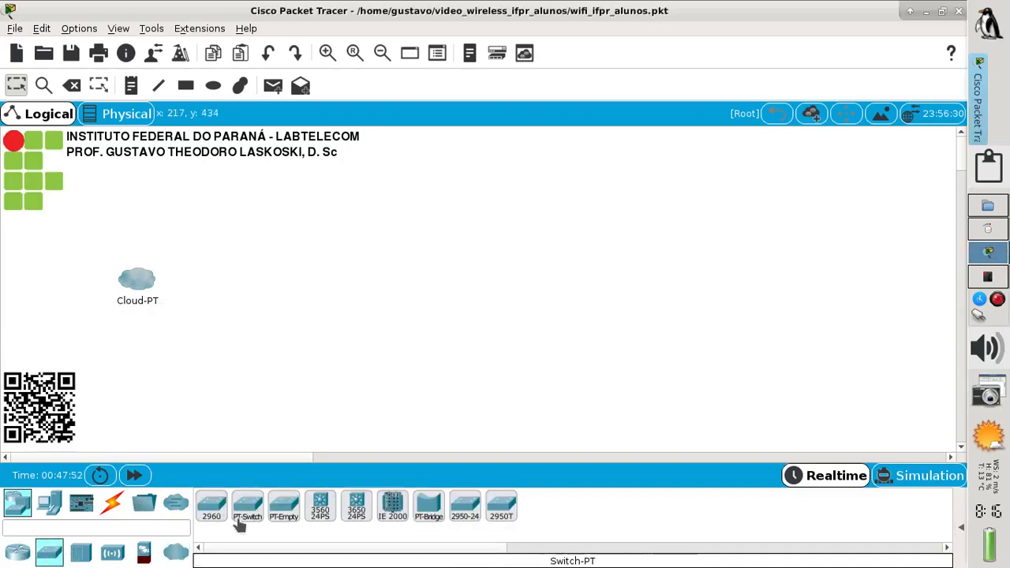
Add a 3560-24PS multilayer switch and a WRT300N wireless router beside the ARDA cloud
left_click_drag(322, 511, 322, 280)
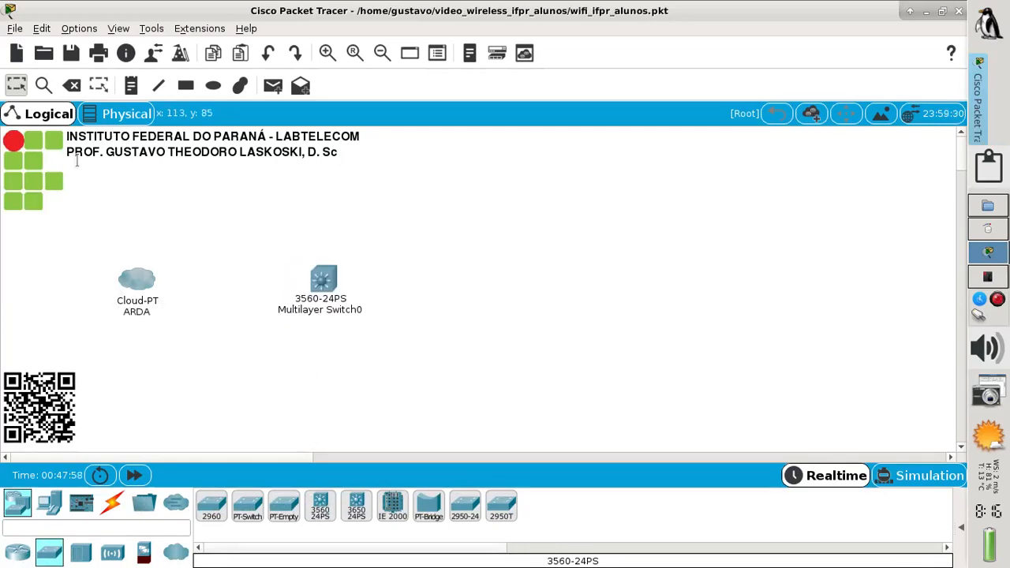
left_click_drag(135, 303, 175, 289)
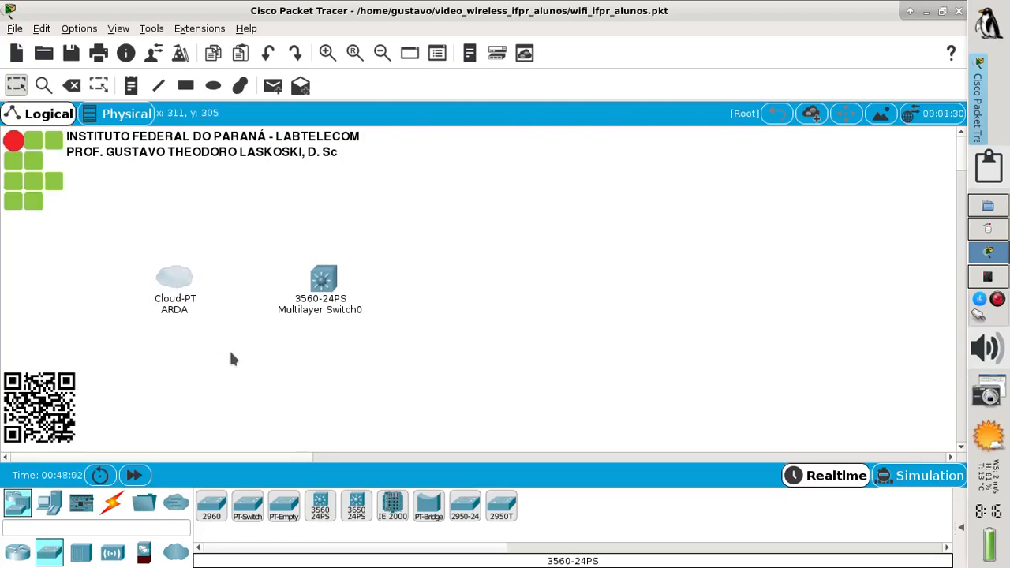
left_click(111, 553)
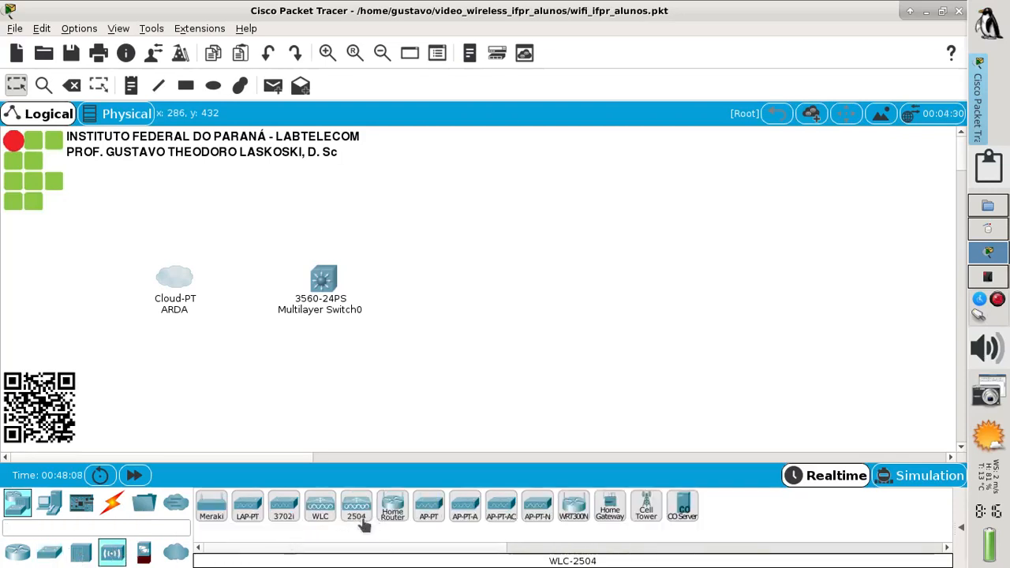
left_click_drag(574, 509, 526, 178)
Drop the WRT300N on the canvas and rename it AP01
left_click(506, 211)
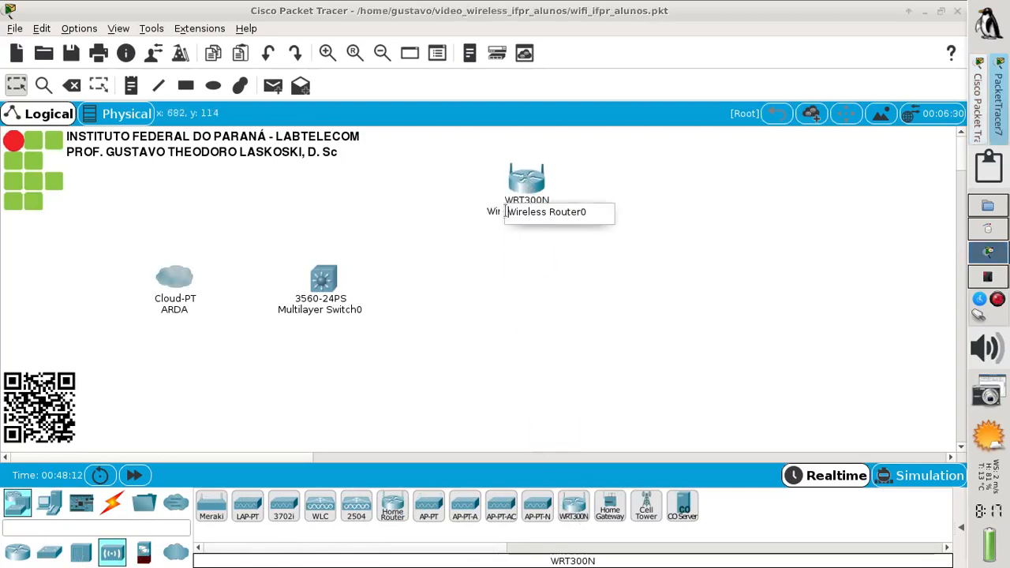
left_click_drag(507, 212, 602, 215)
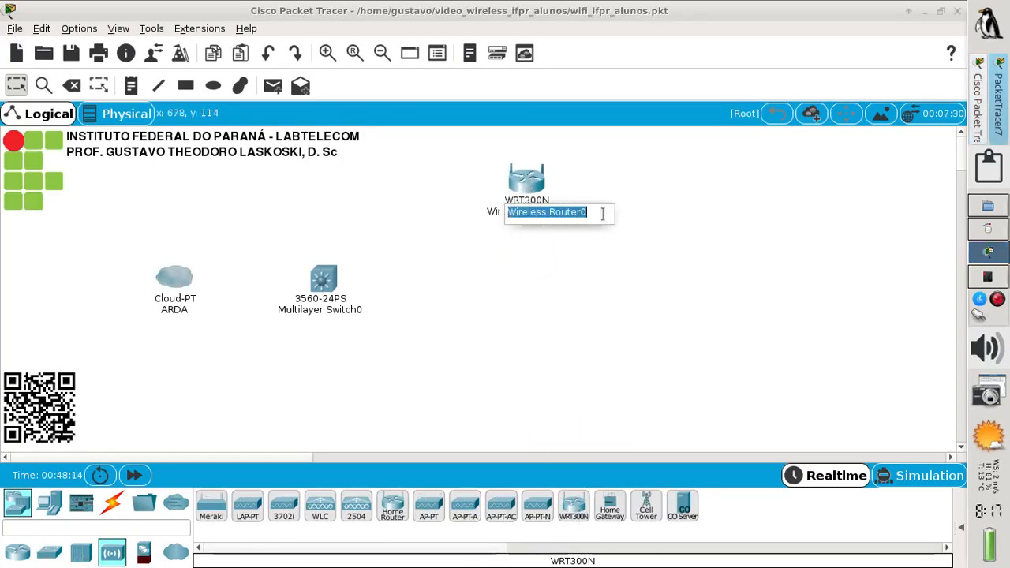
type("AP01")
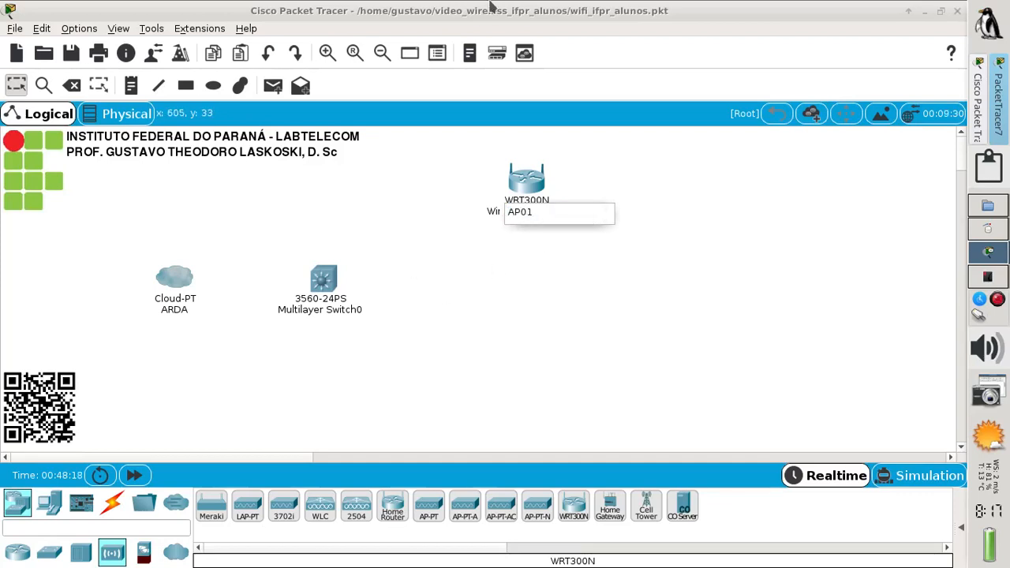
left_click(197, 14)
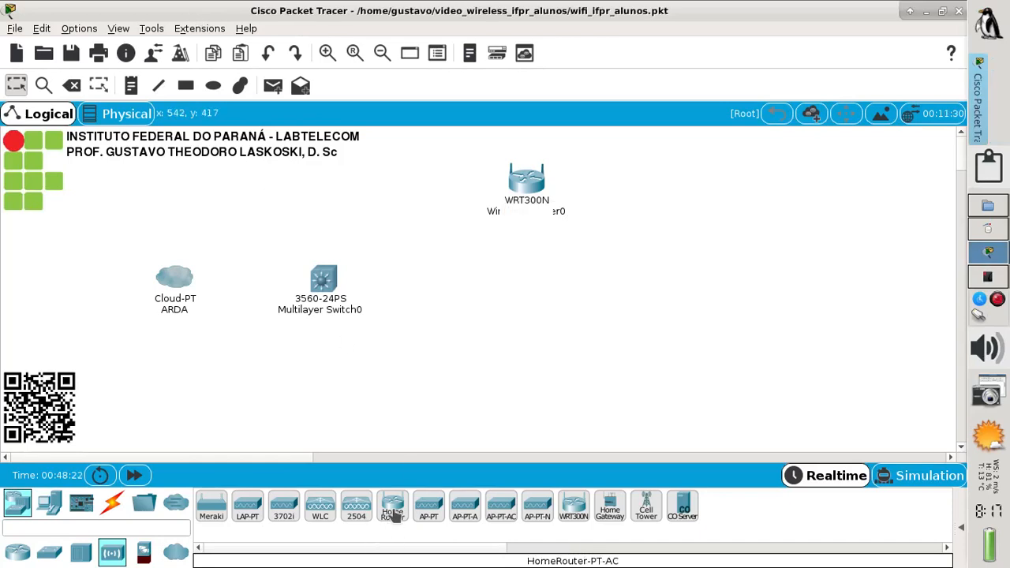
Add two HomeRouter-PT-AC devices below AP01 and name them AP06 and AP11
left_click_drag(393, 513, 525, 289)
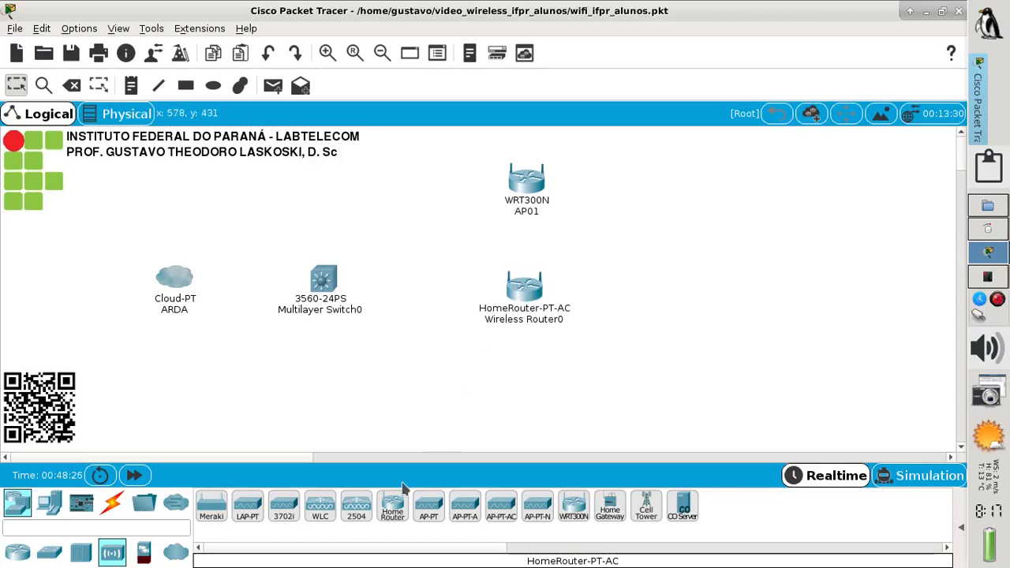
left_click_drag(394, 507, 517, 399)
left_click(488, 318)
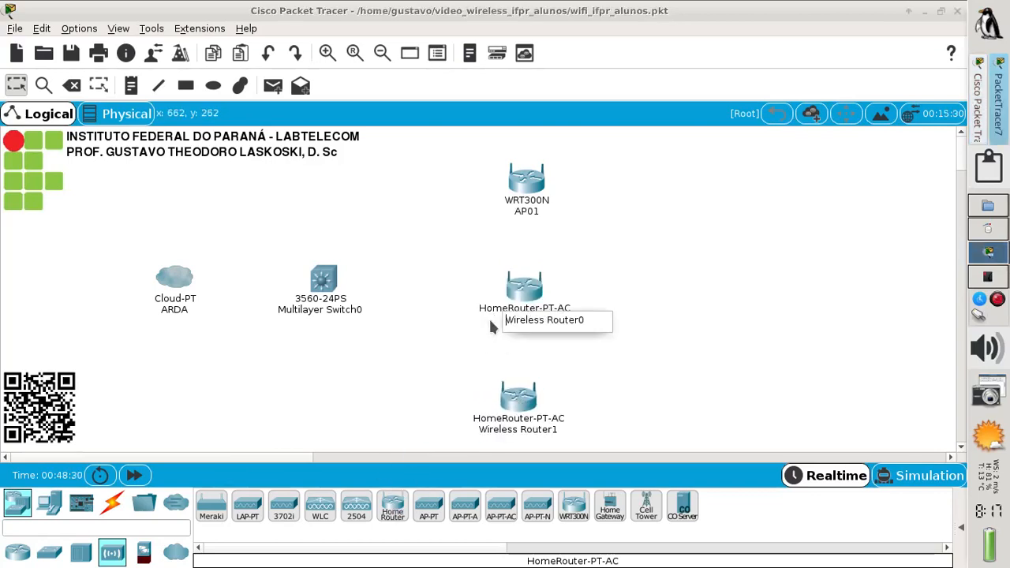
left_click_drag(529, 322, 585, 319)
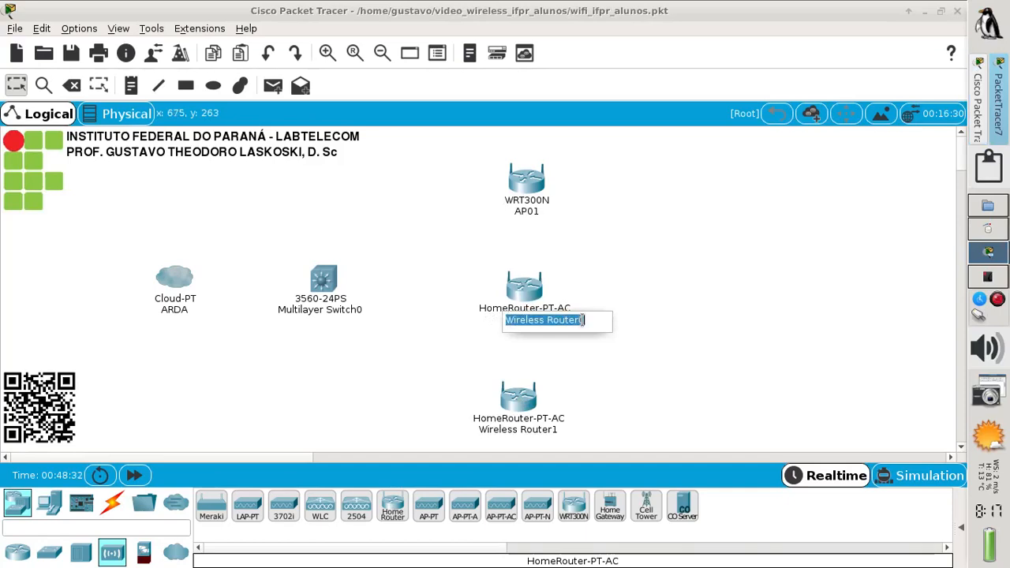
type("AP06")
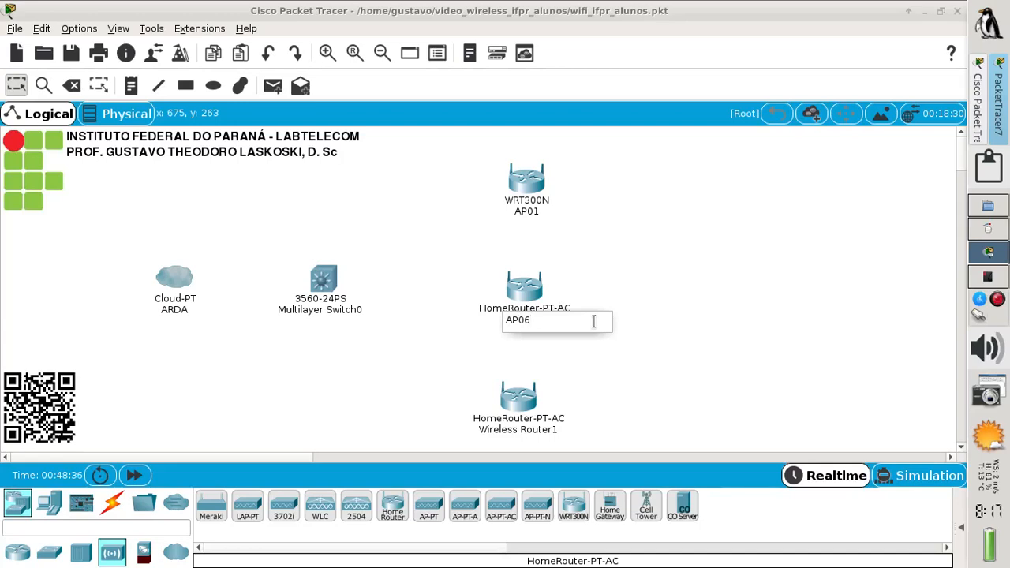
left_click(499, 430)
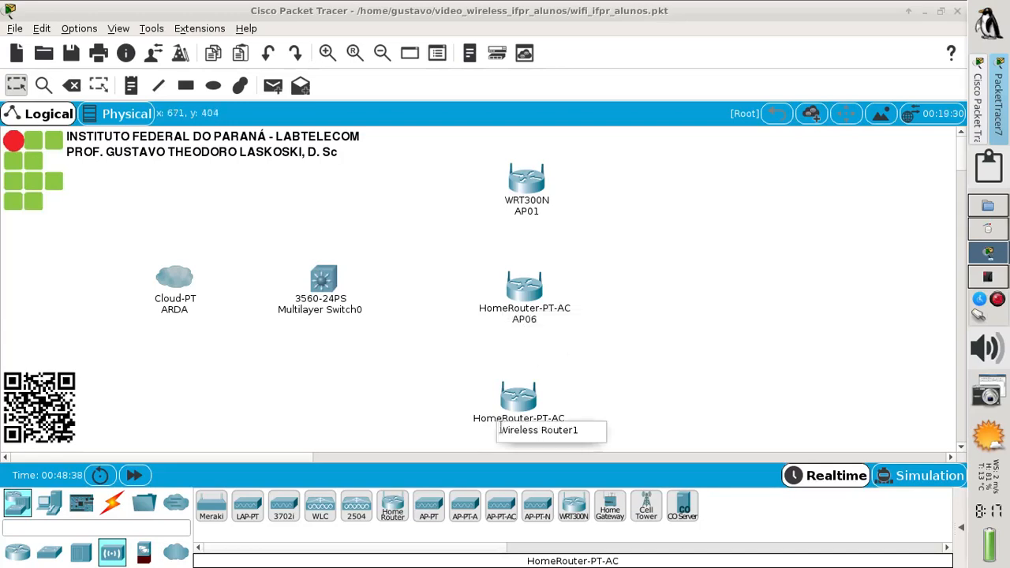
left_click_drag(500, 429, 592, 438)
type("AP11")
key("Return")
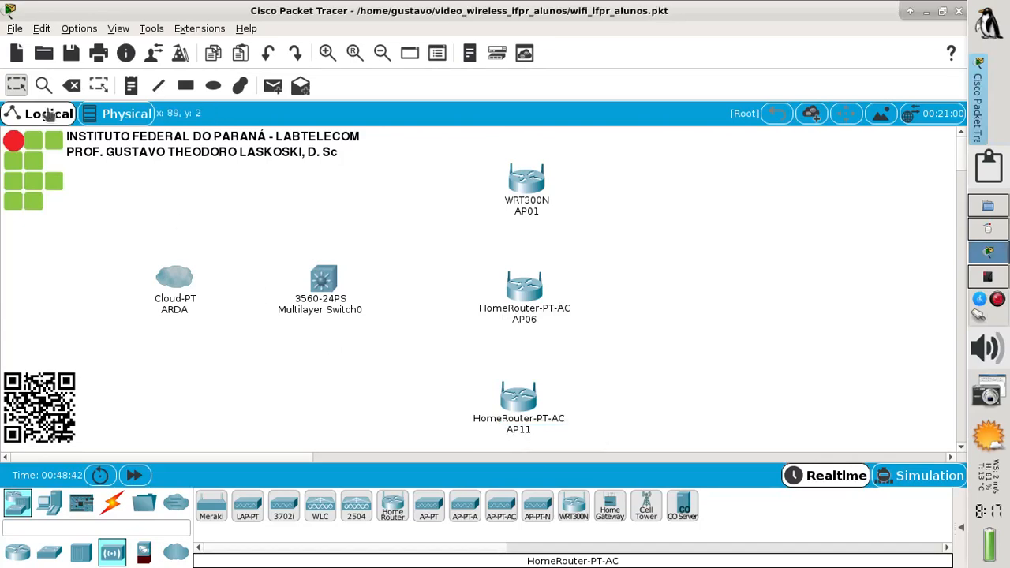
Place a Server-PT above the multilayer switch, nudge the switch, ARDA cloud and AP11, then view the Okular diagram
left_click(49, 504)
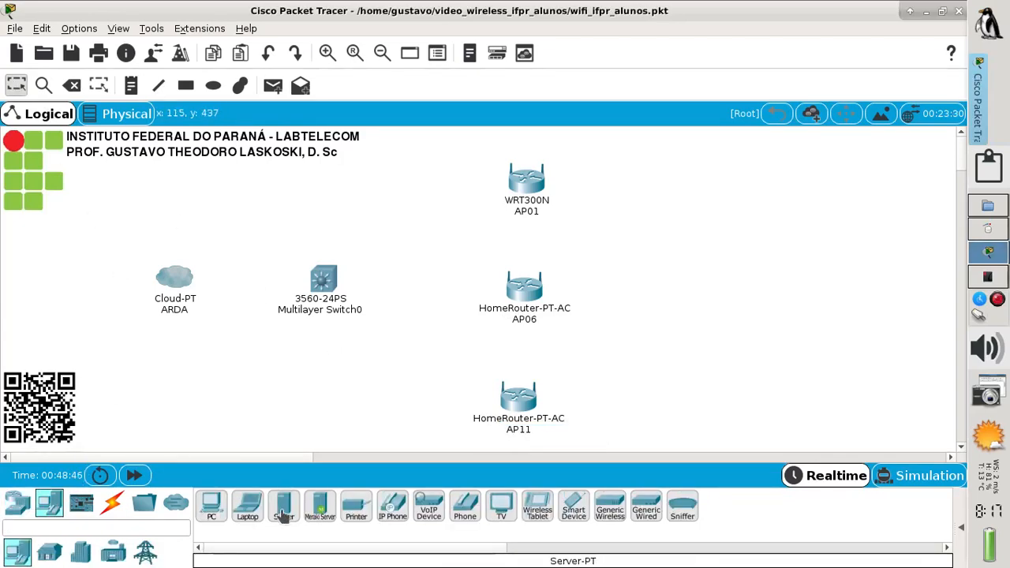
left_click_drag(283, 509, 326, 205)
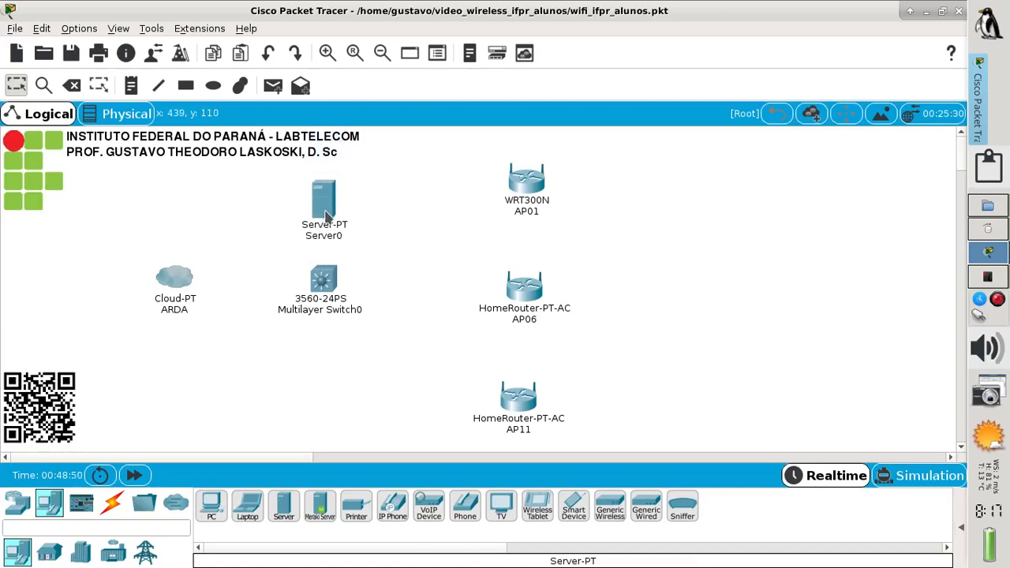
left_click_drag(324, 289, 325, 302)
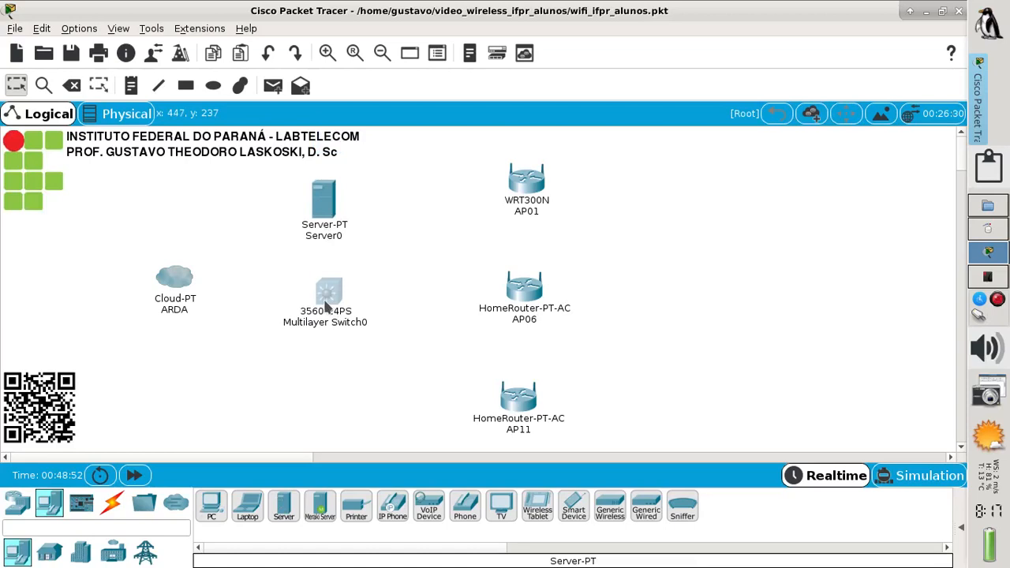
left_click_drag(173, 290, 177, 303)
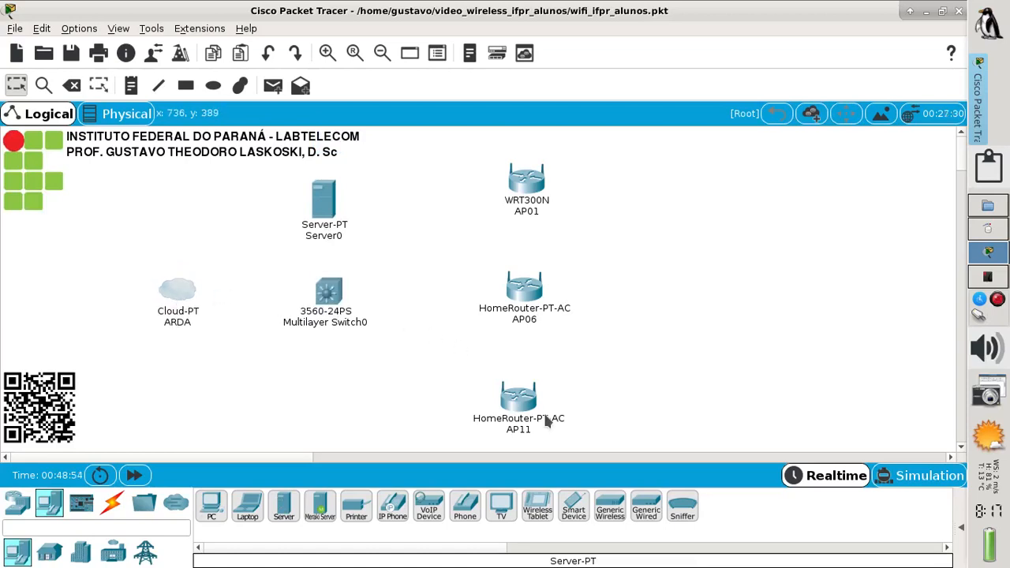
left_click_drag(511, 411, 518, 408)
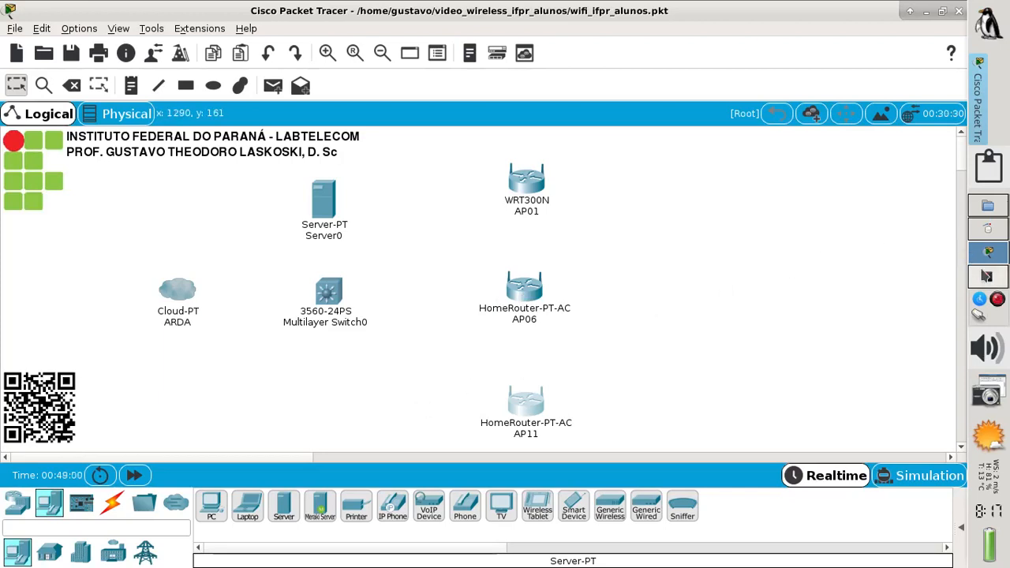
left_click(986, 276)
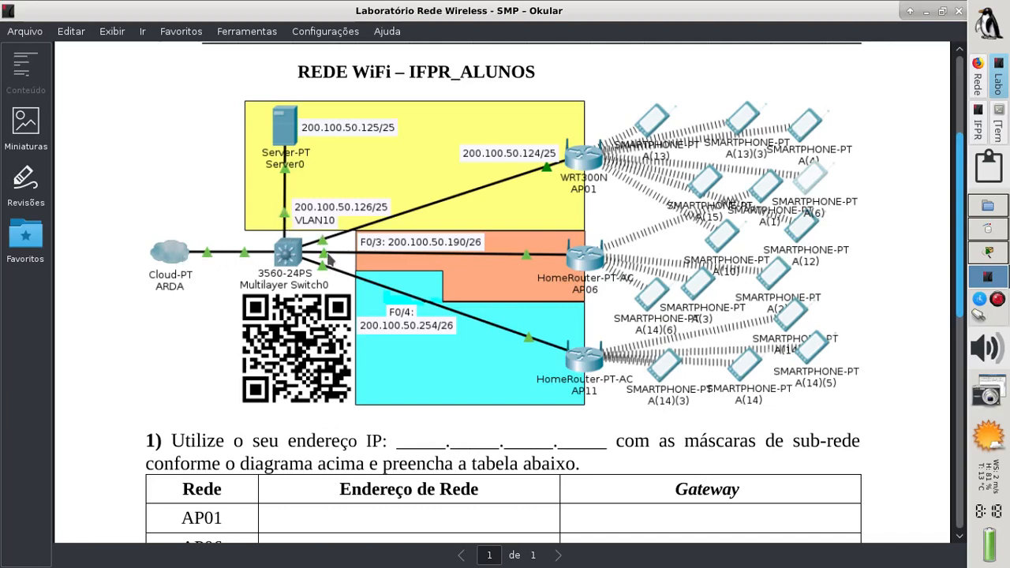
Link switch port Fa0/24 to the ARDA cloud's Ethernet6 with a copper straight-through cable
left_click(987, 254)
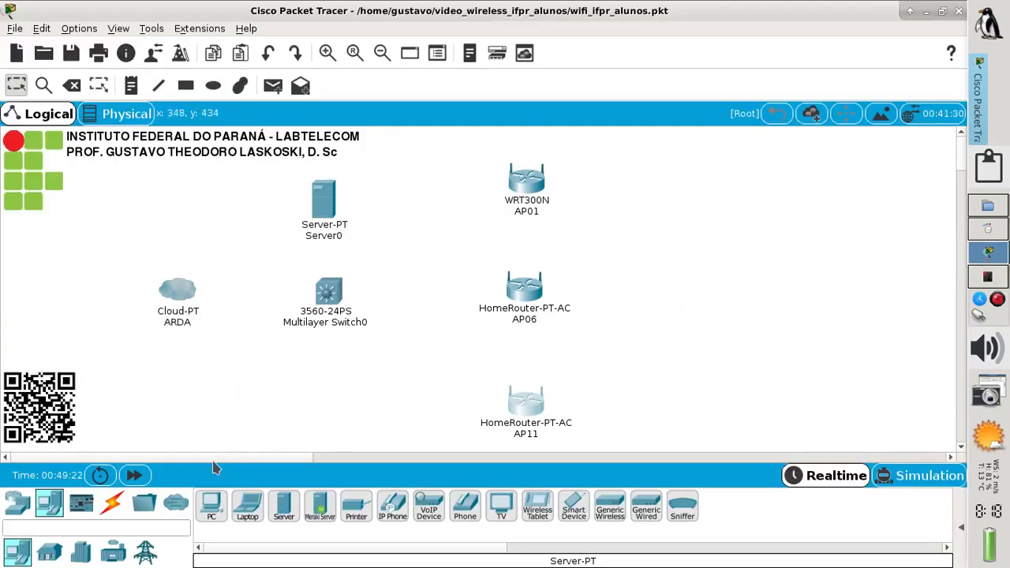
left_click(115, 506)
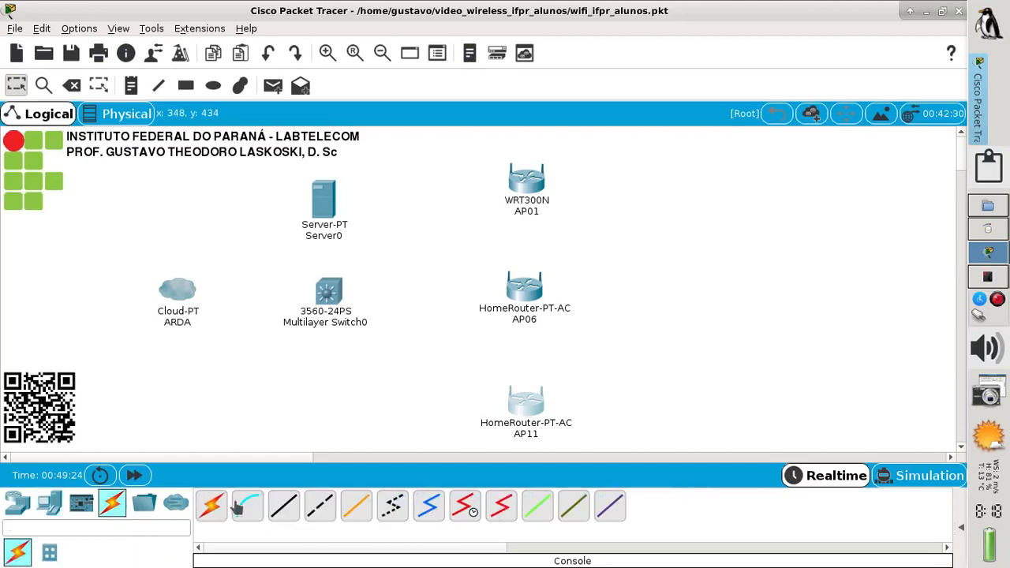
left_click(282, 507)
left_click(329, 298)
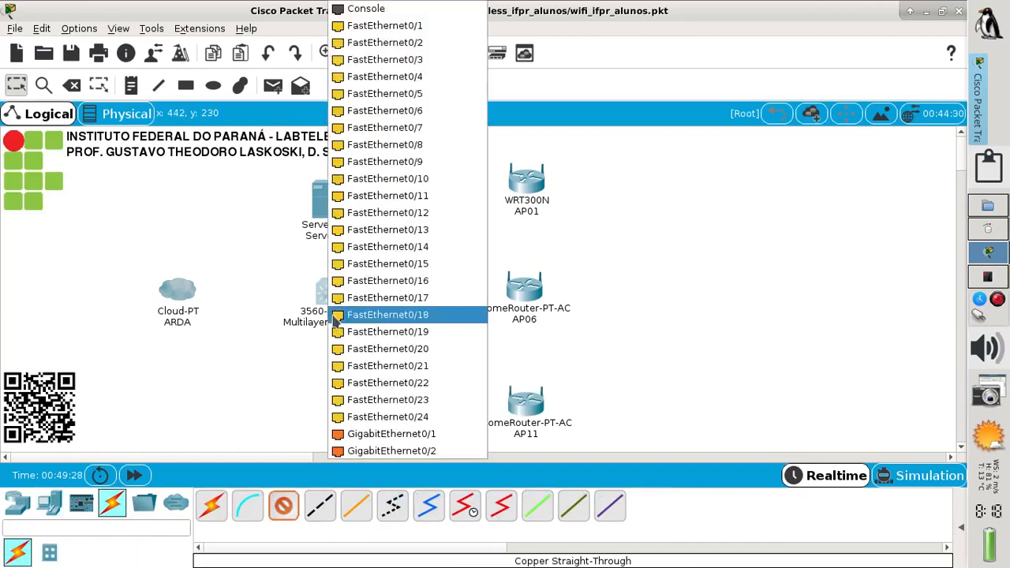
left_click(339, 417)
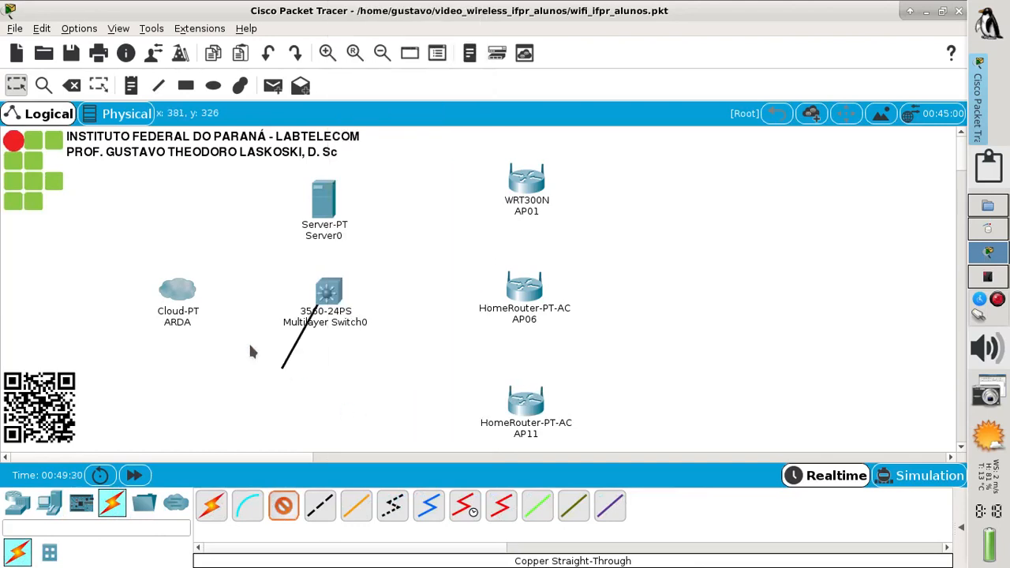
left_click(180, 300)
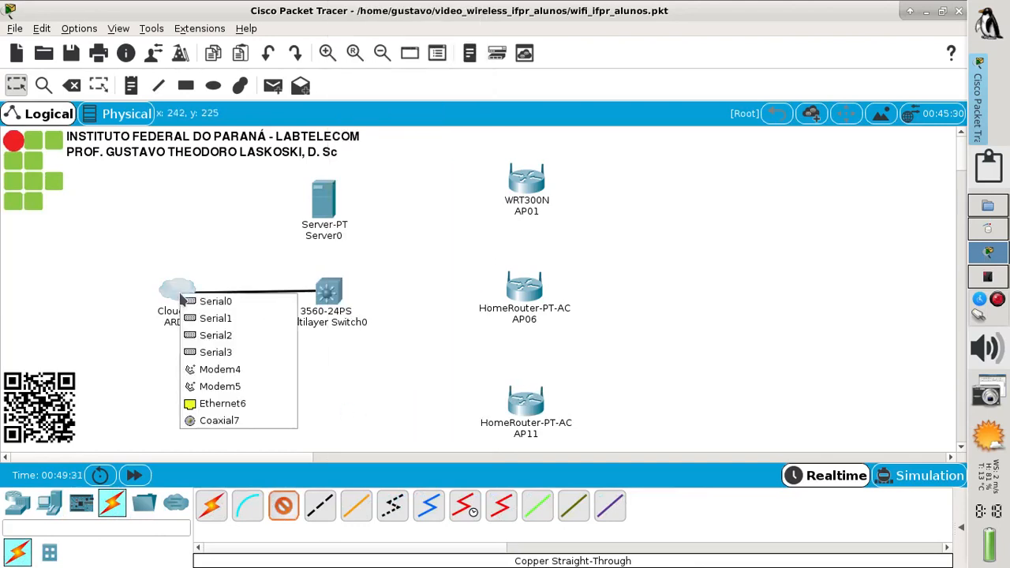
left_click(213, 404)
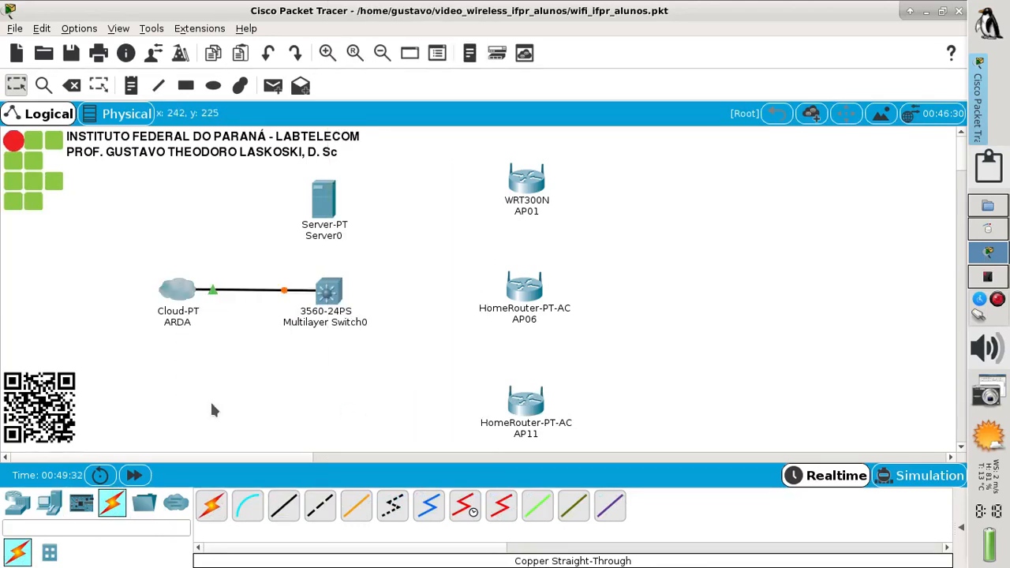
Cable switch port Fa0/1 to Server0's FastEthernet0 port
left_click(292, 511)
left_click(331, 293)
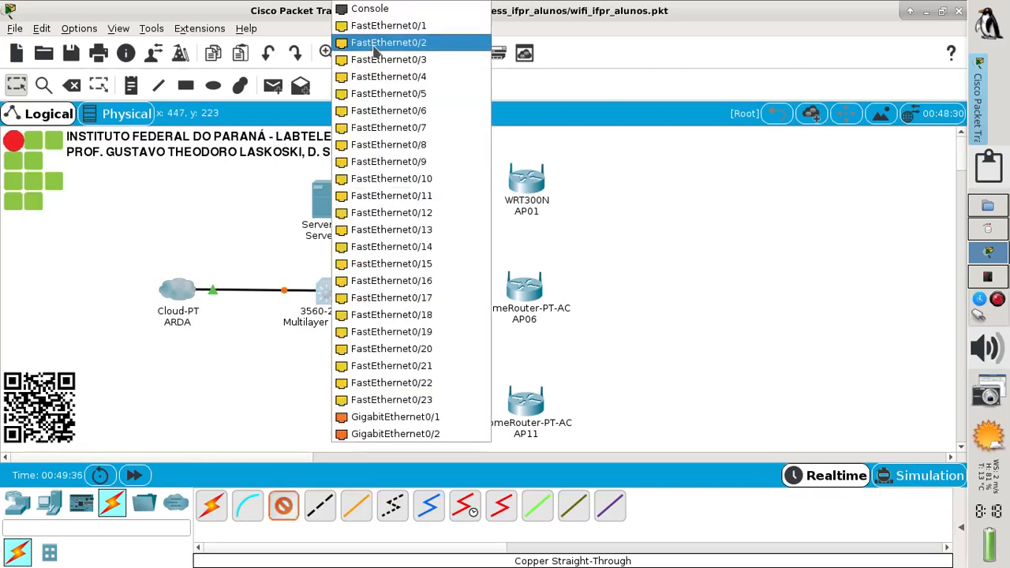
left_click(389, 27)
left_click(321, 200)
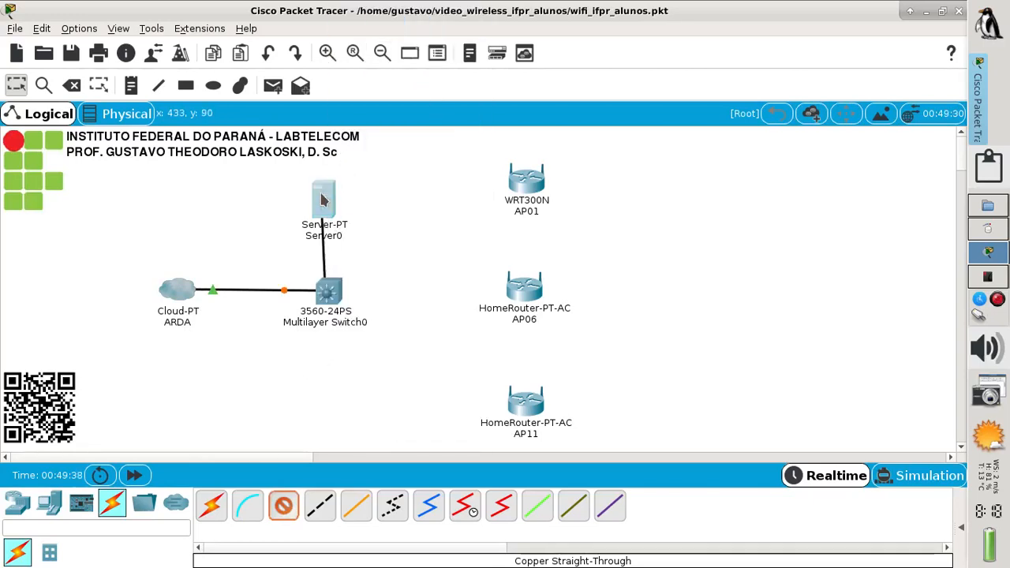
left_click(332, 202)
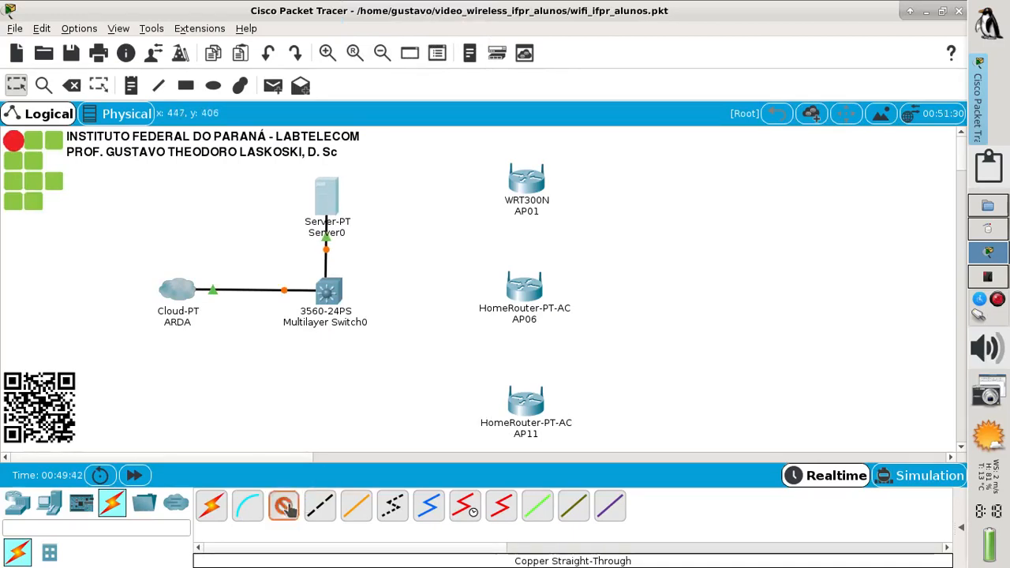
Run a cable from switch port Fa0/2 to AP01
left_click(340, 302)
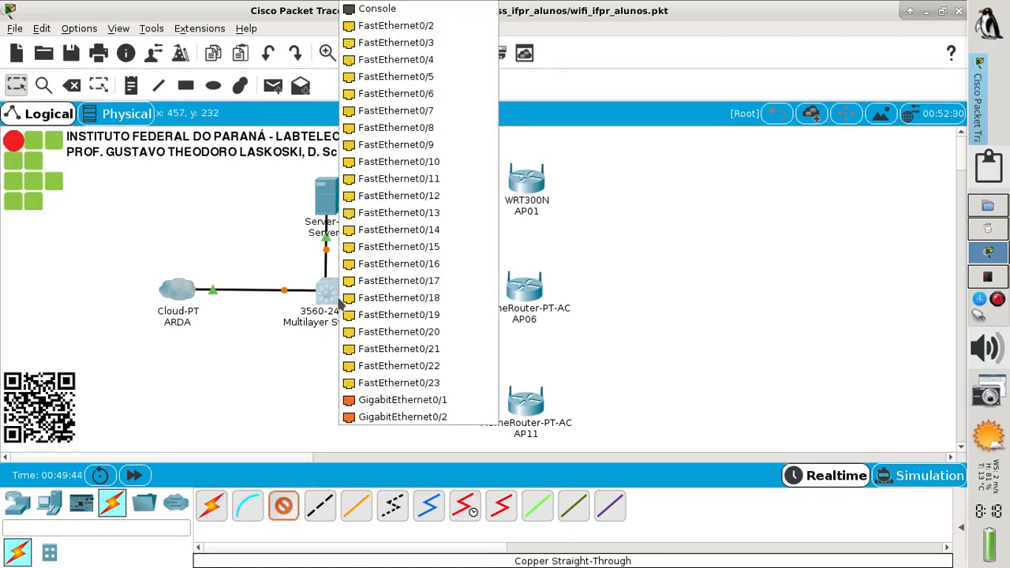
left_click(436, 28)
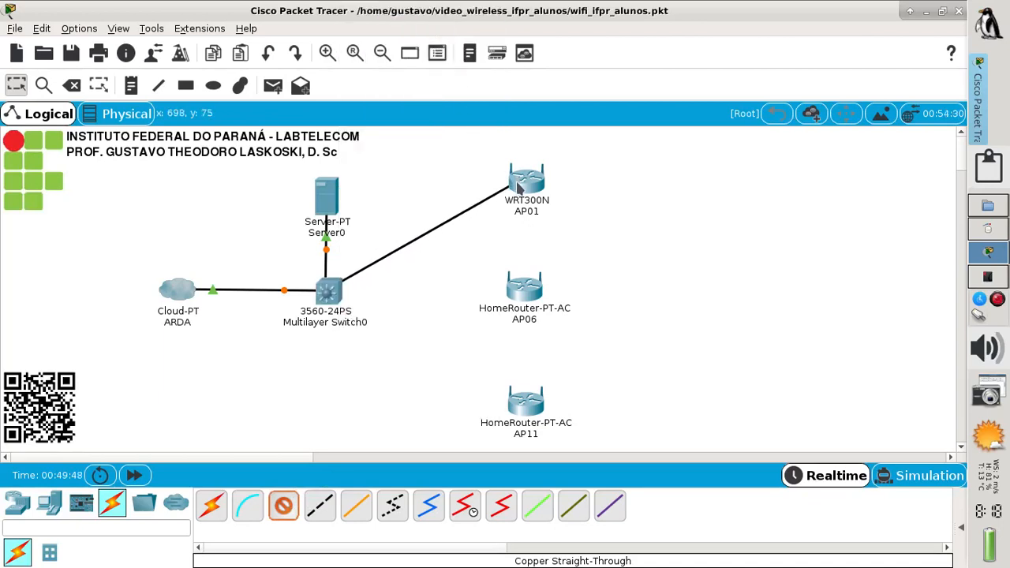
mouse_move(520, 190)
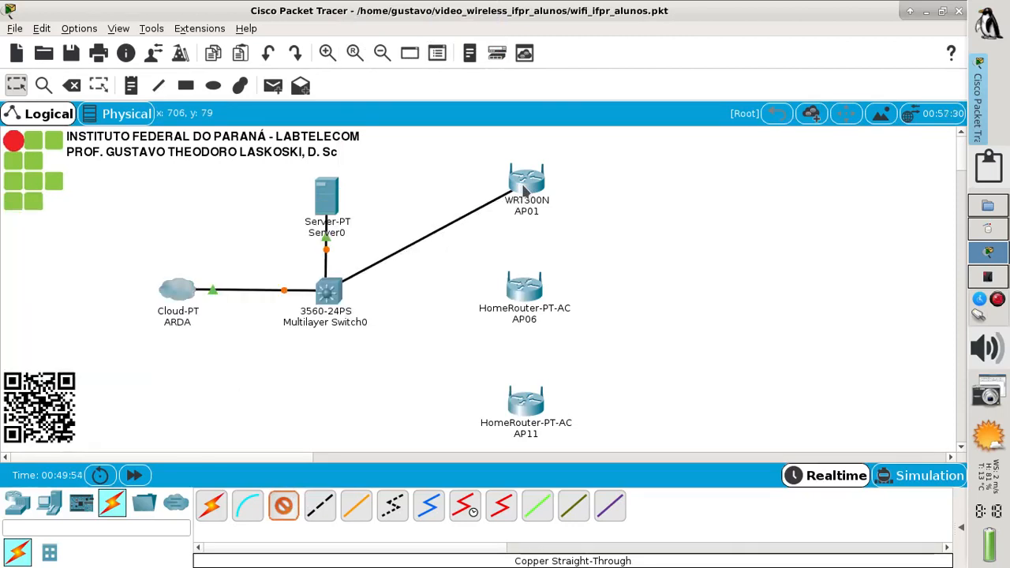
left_click(523, 191)
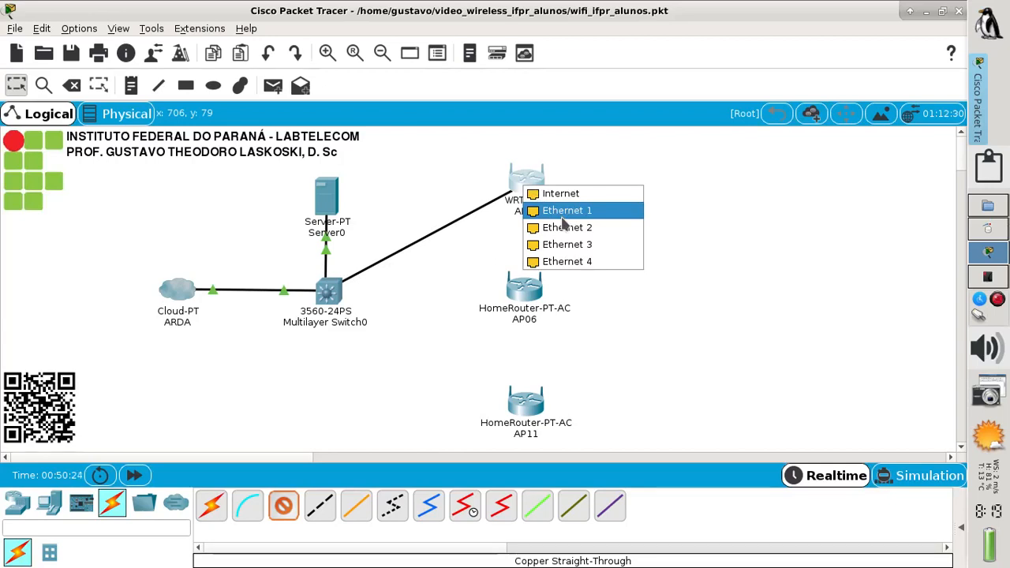
Finish the AP01 link on Ethernet 1, then cable switch Fa0/3 to AP06's Internet port
left_click(562, 218)
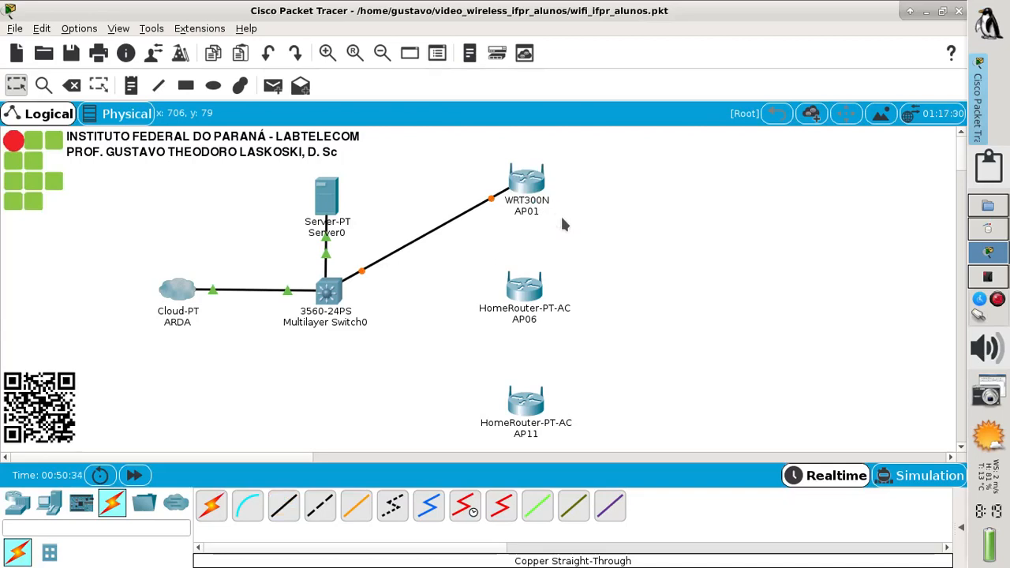
left_click(286, 511)
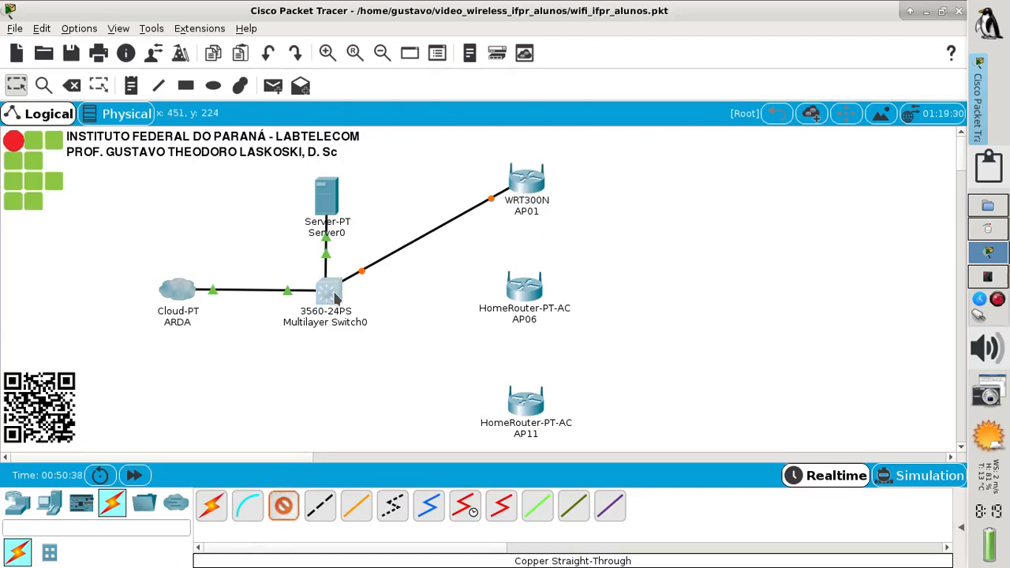
left_click(331, 293)
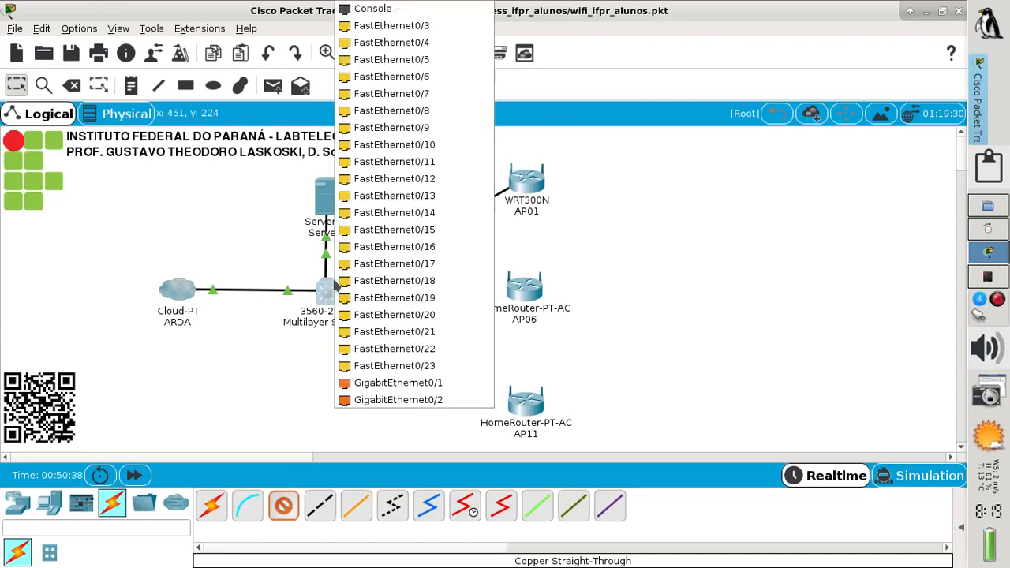
left_click(426, 28)
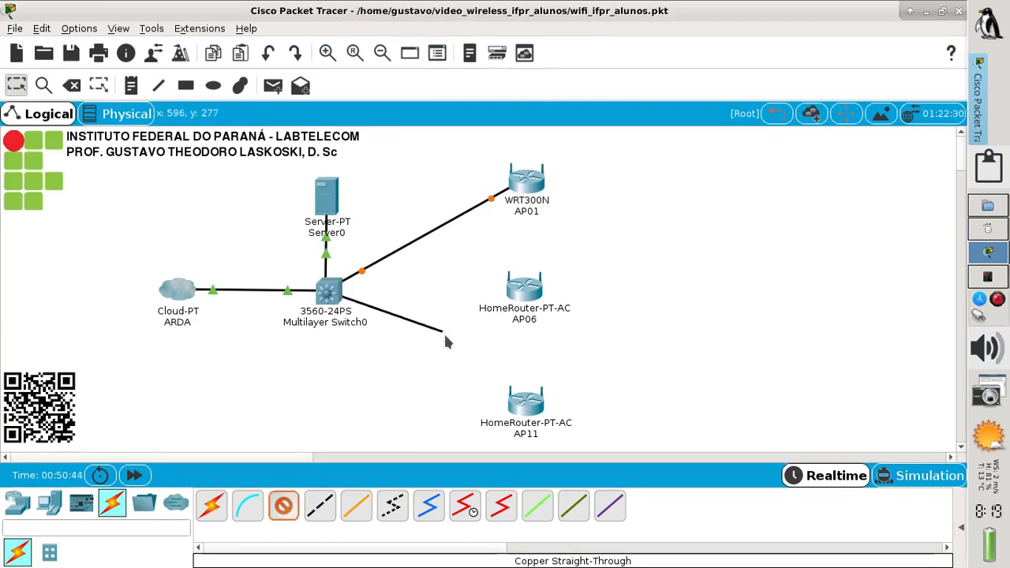
left_click(523, 296)
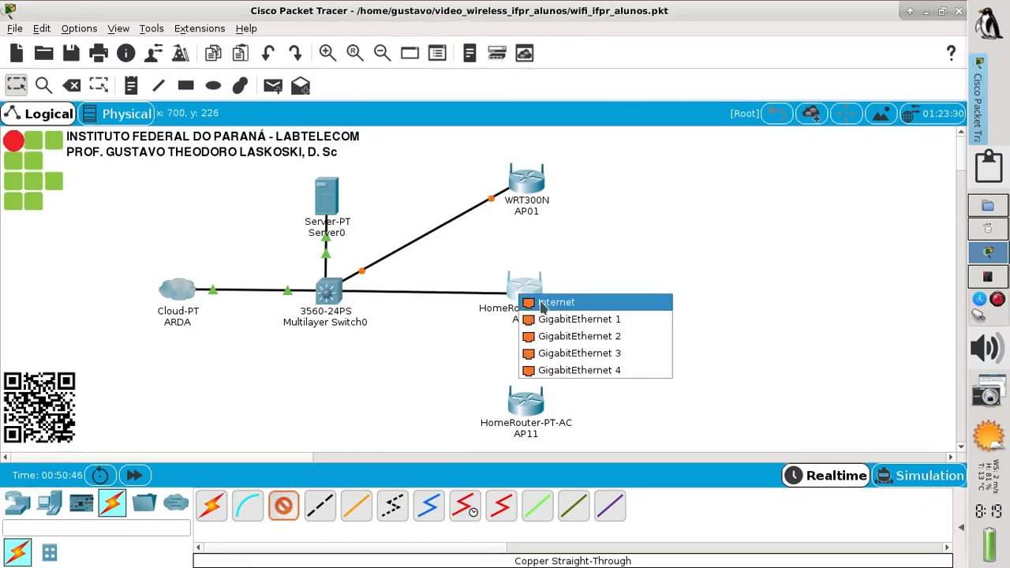
left_click(542, 302)
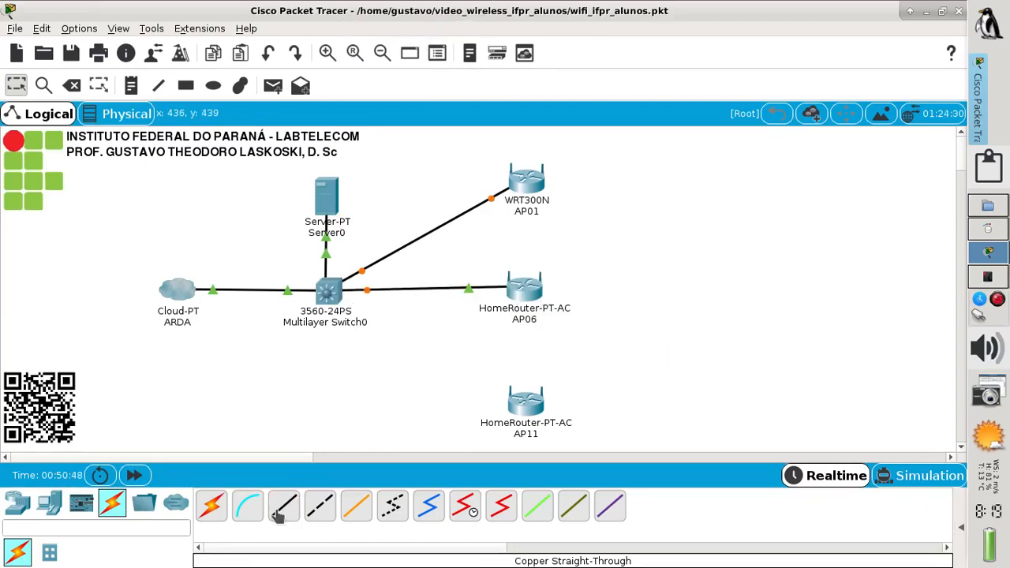
Cable switch port Fa0/4 to AP11's Internet port
left_click(333, 297)
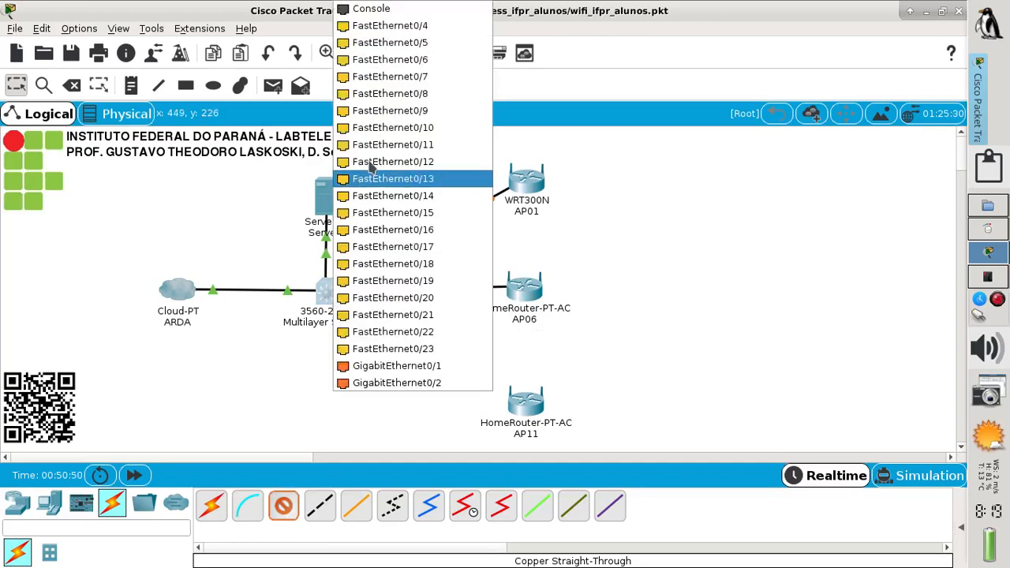
left_click(440, 26)
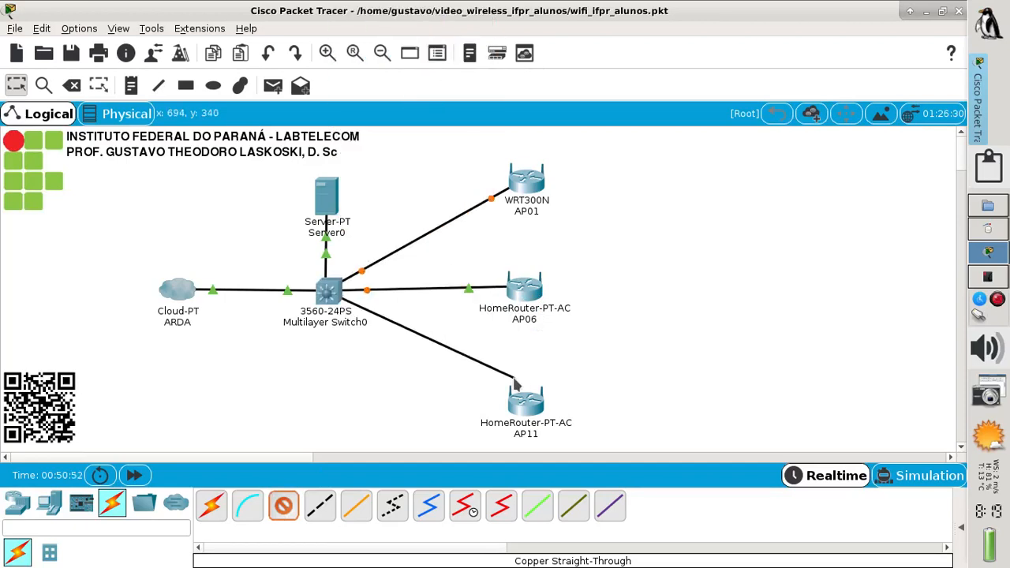
left_click(518, 403)
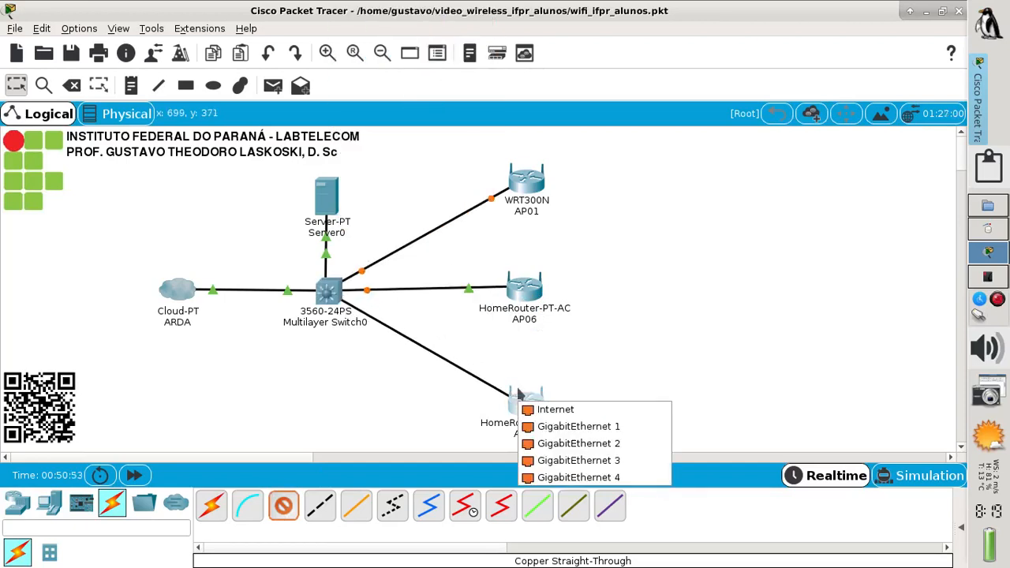
left_click(555, 408)
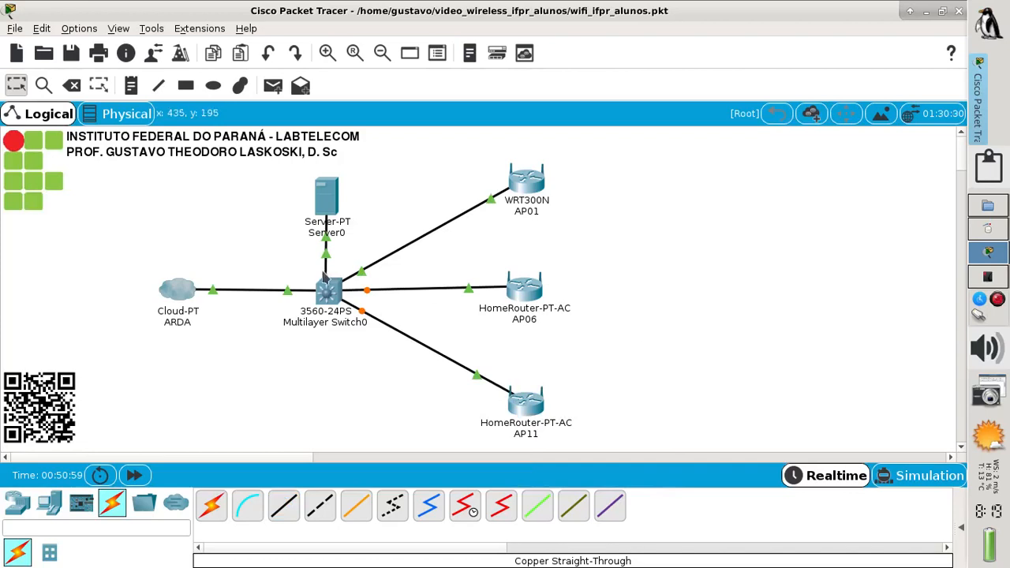
left_click(986, 279)
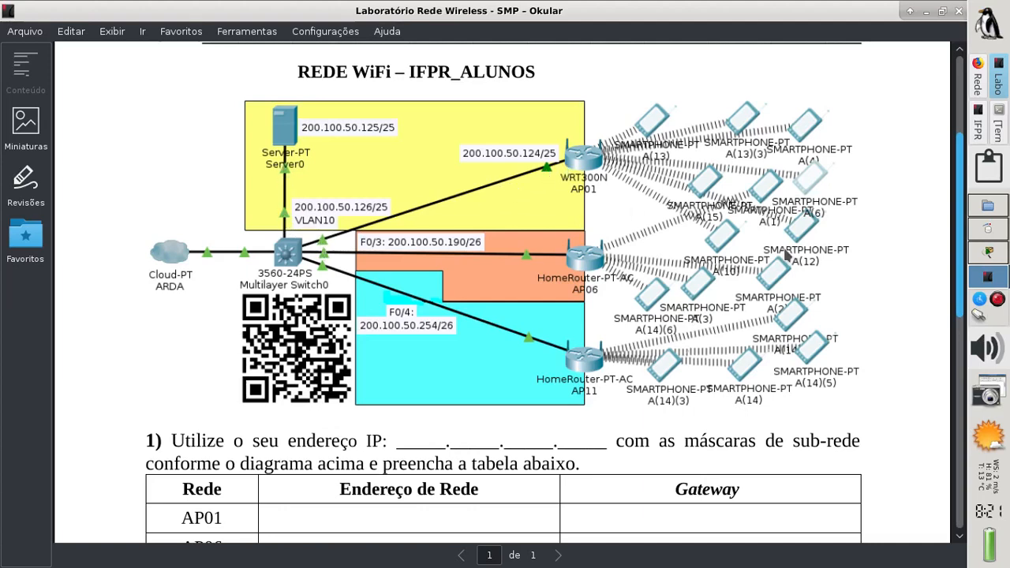
left_click(993, 256)
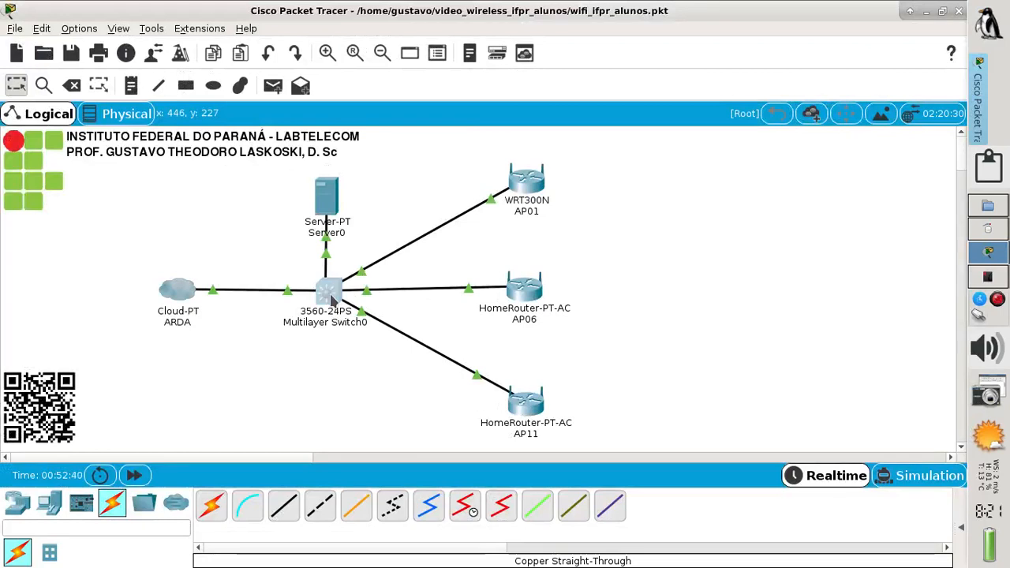
Open Switch0's maximized CLI, decline initial setup with 'no', and enter privileged mode with 'en'
double_click(329, 291)
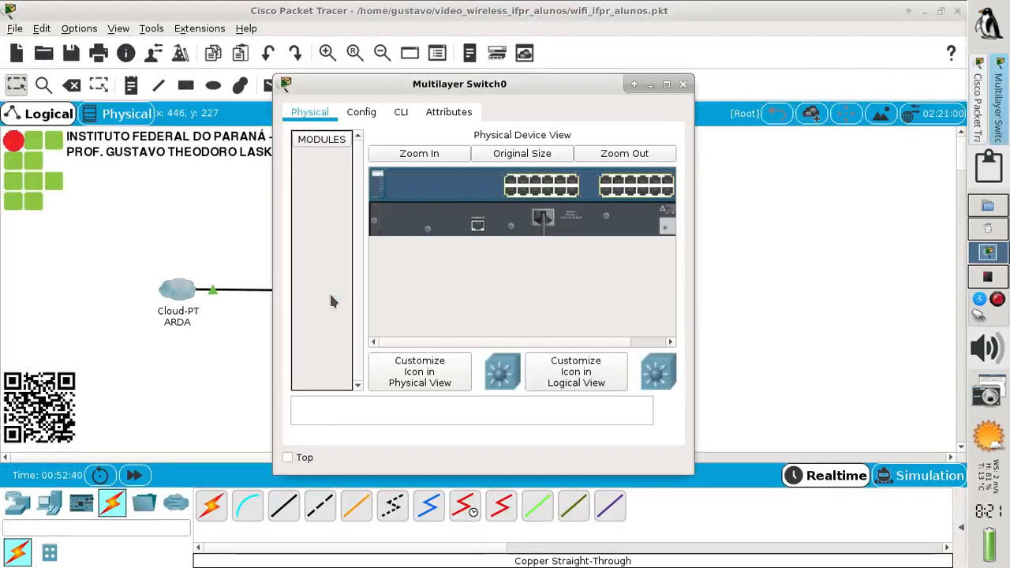
left_click(401, 114)
left_click(665, 84)
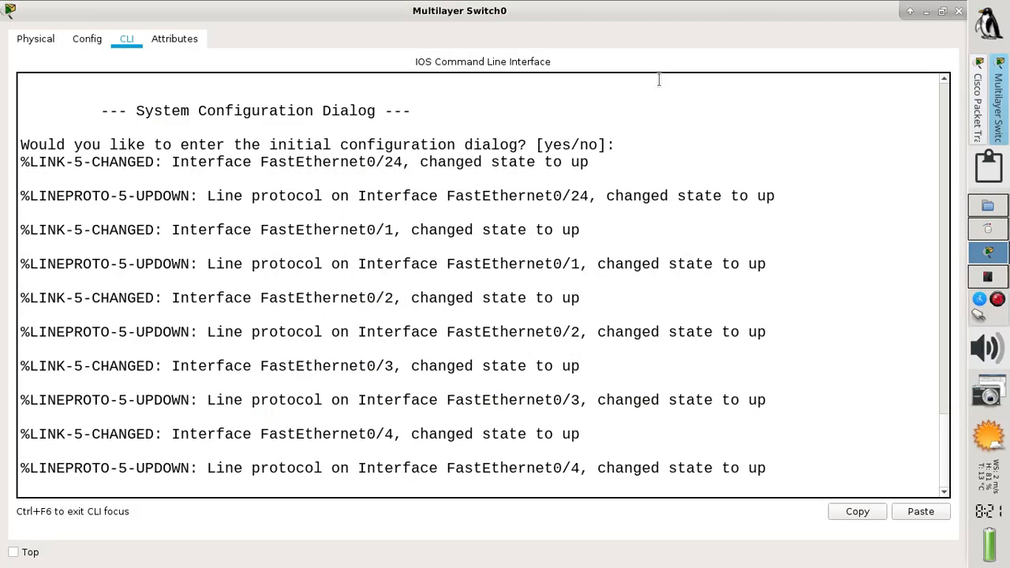
key("Return")
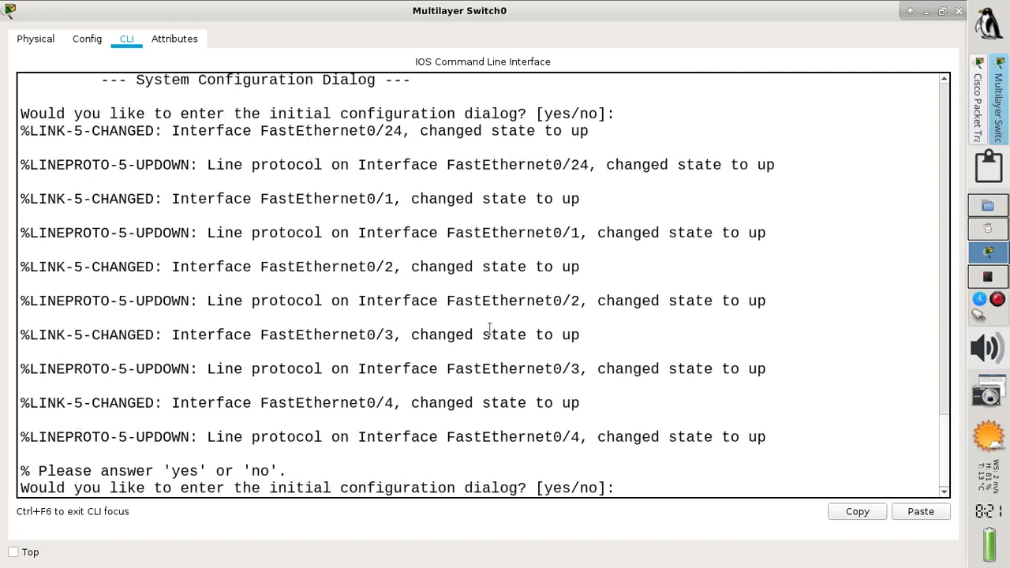
type("no")
key("Return")
key("Return")
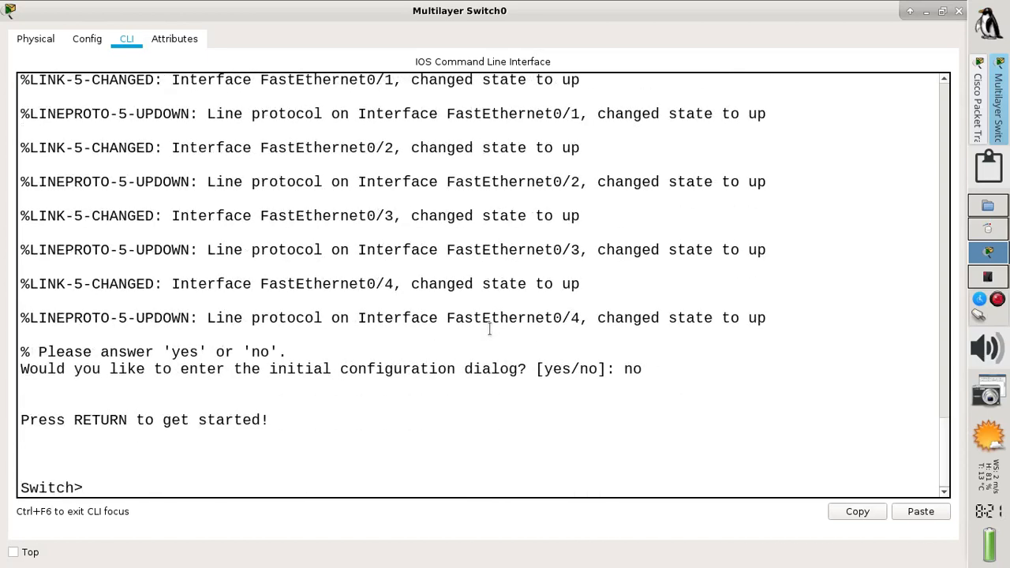
type("en")
key("Return")
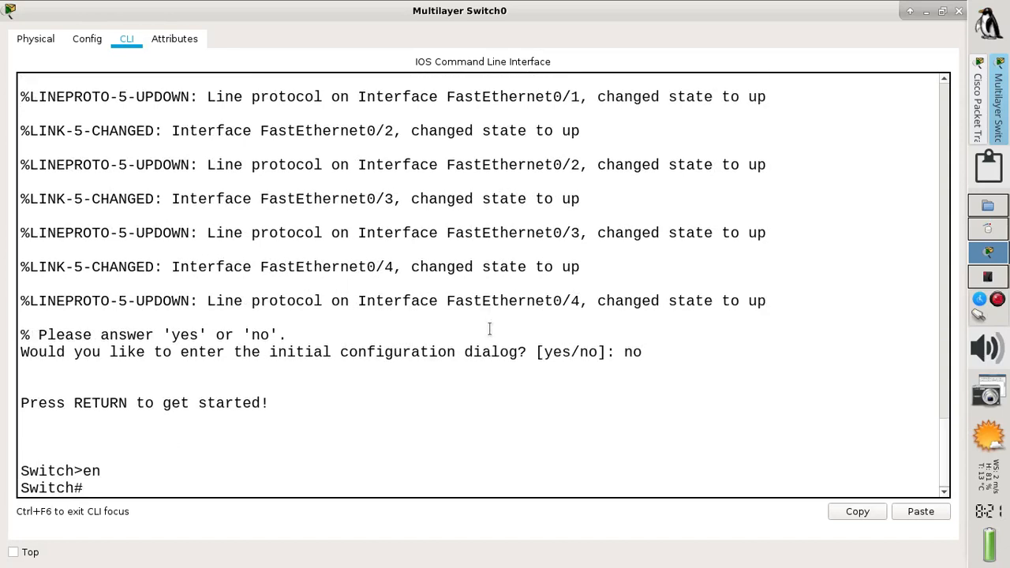
Run 'show vlan brief' to list the default VLANs, then enter 'conf t'
type("sh vl")
key("Tab")
type("b")
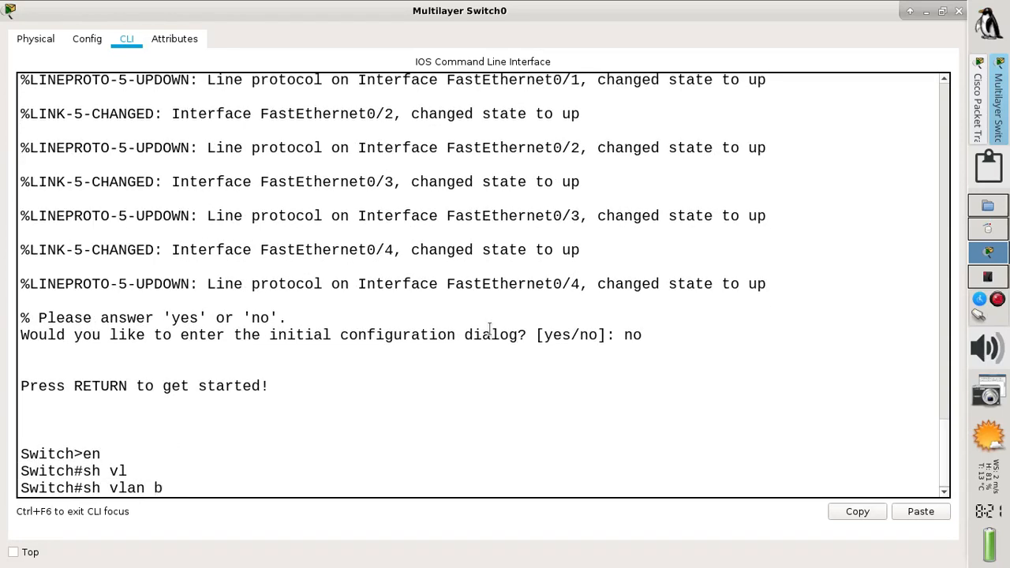
type("ri")
key("Tab")
key("Return")
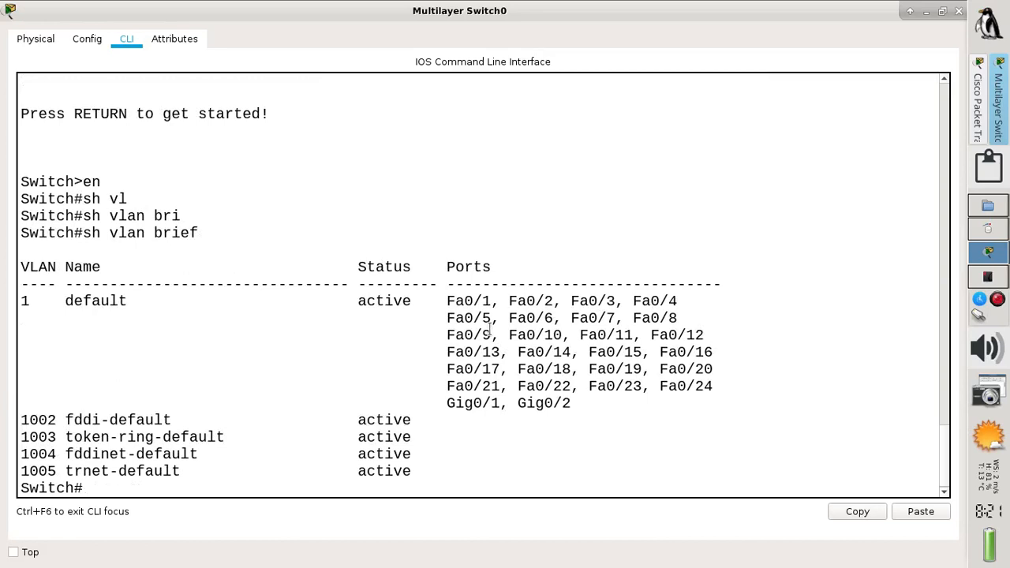
type("conf t")
key("Return")
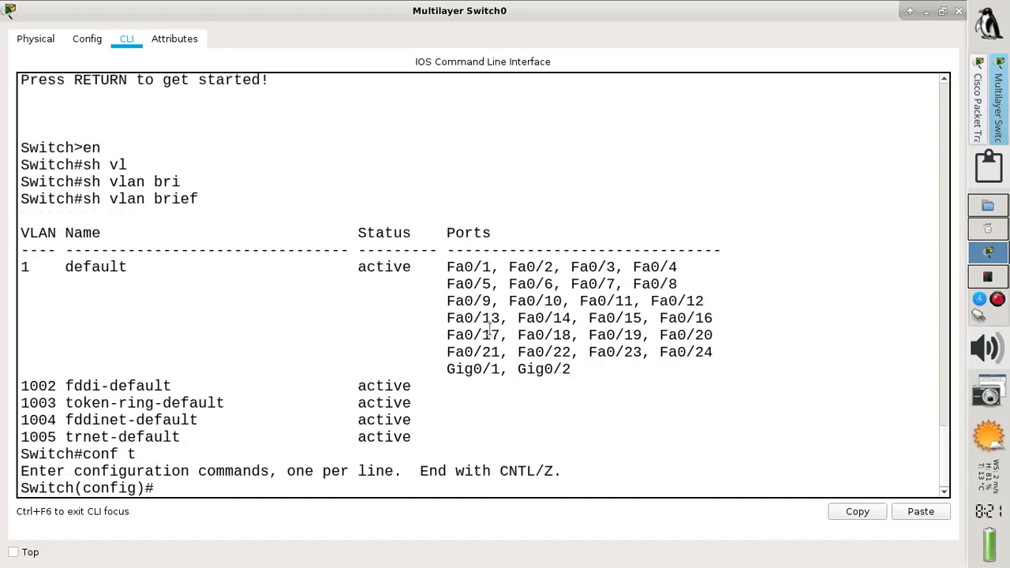
Enable 'ip routing' and create VLAN 10 named AP01
type("ip routing")
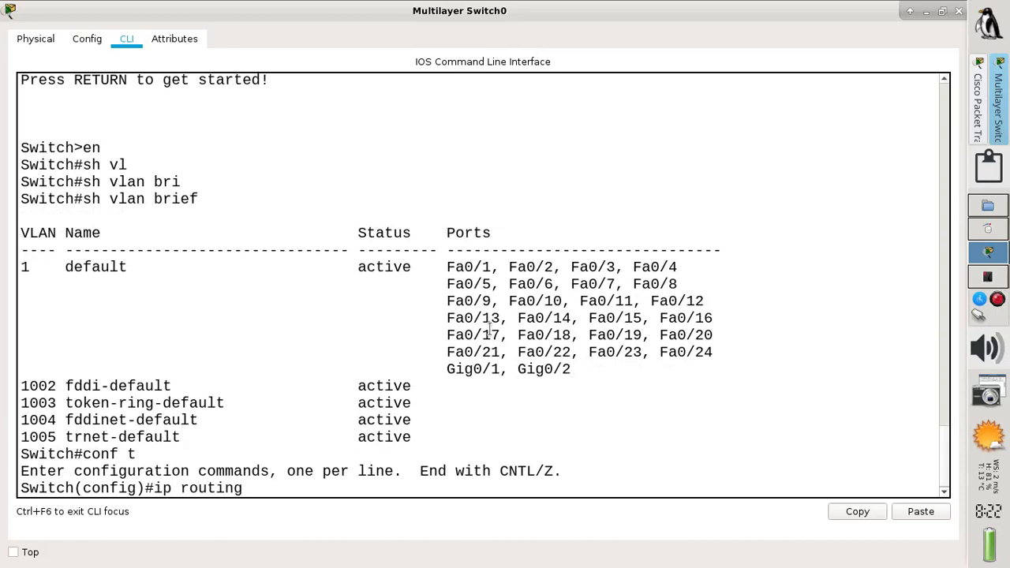
key("Return")
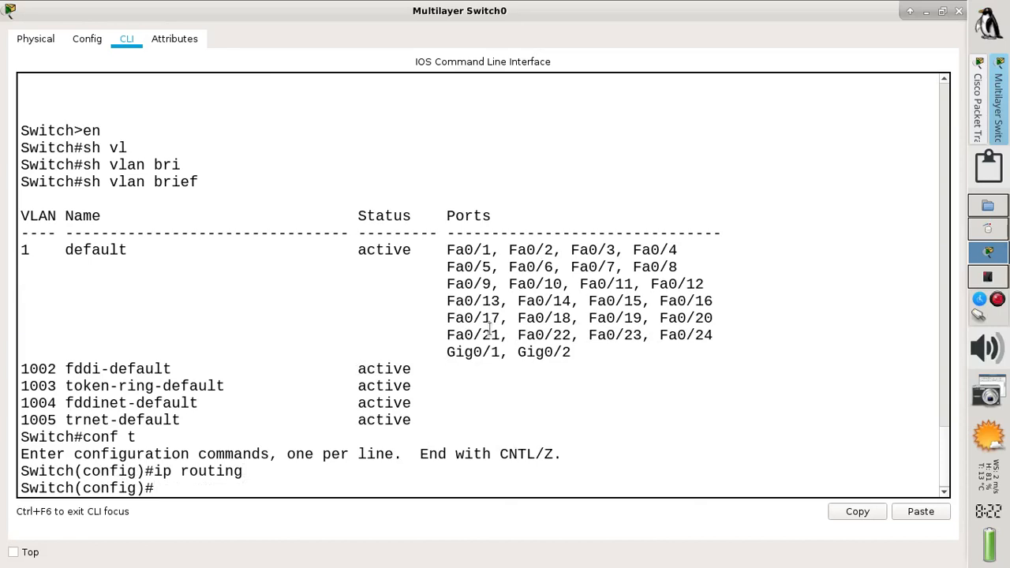
type("vlan 10")
key("Return")
type("name")
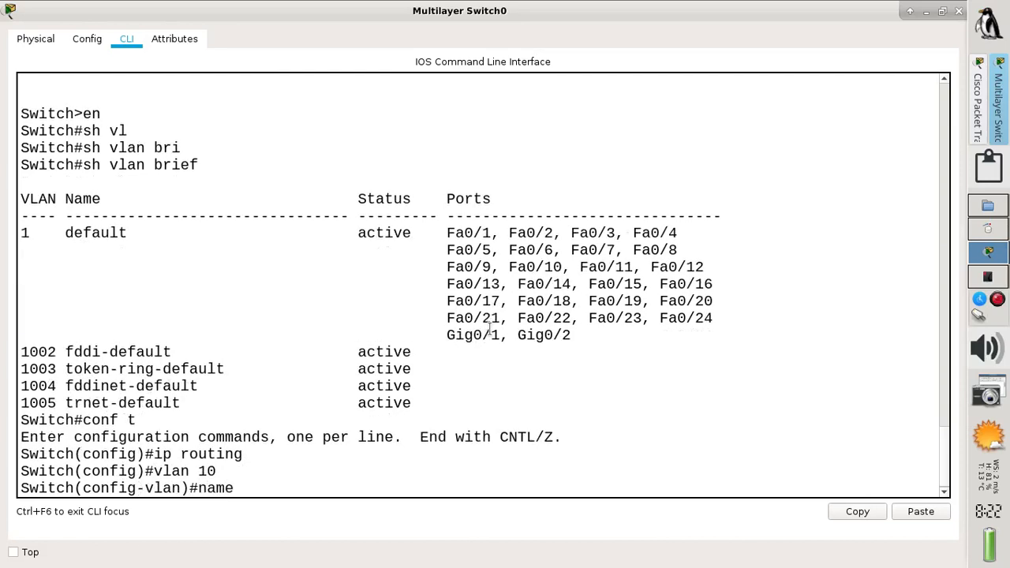
type(" AP01")
key("Return")
type("exit")
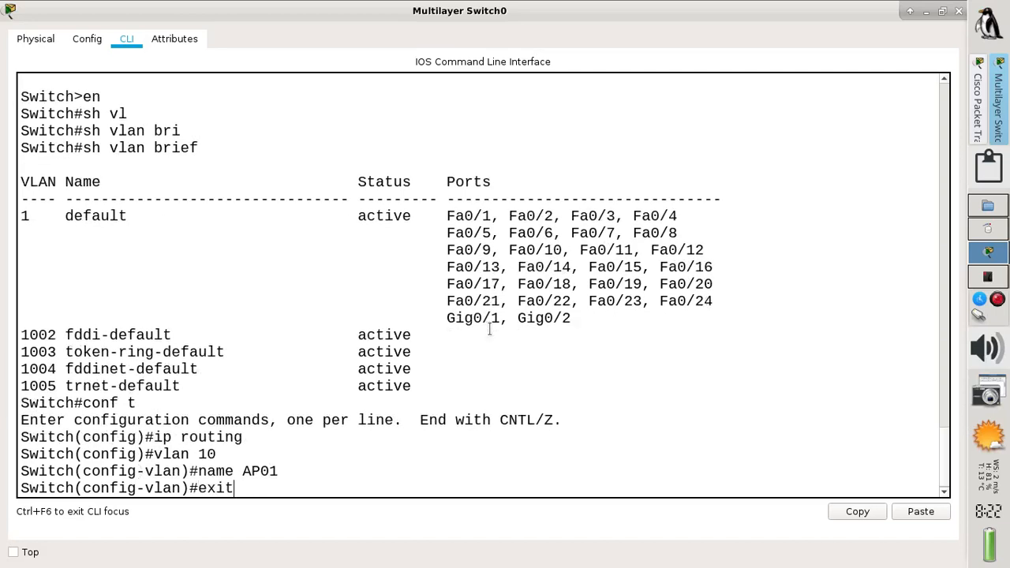
key("Return")
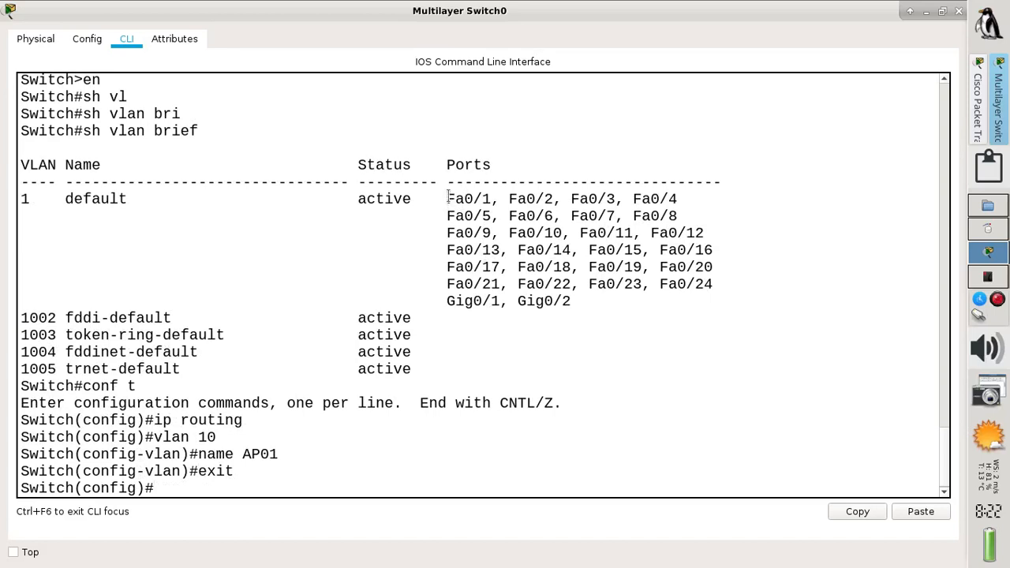
Select interface range Fa0/1-2 and set the ports to switchport access mode
left_click_drag(448, 196, 552, 197)
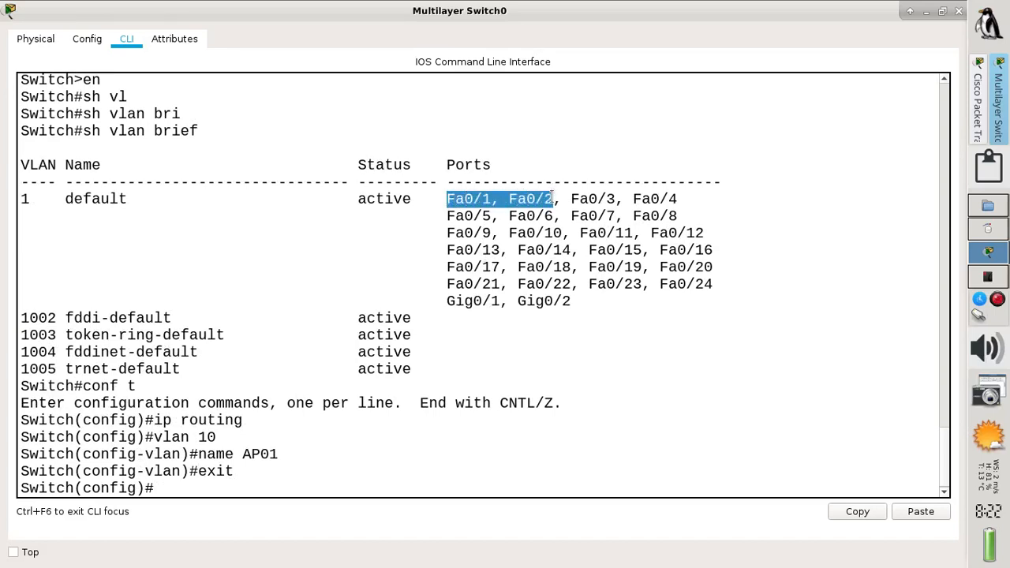
left_click(292, 487)
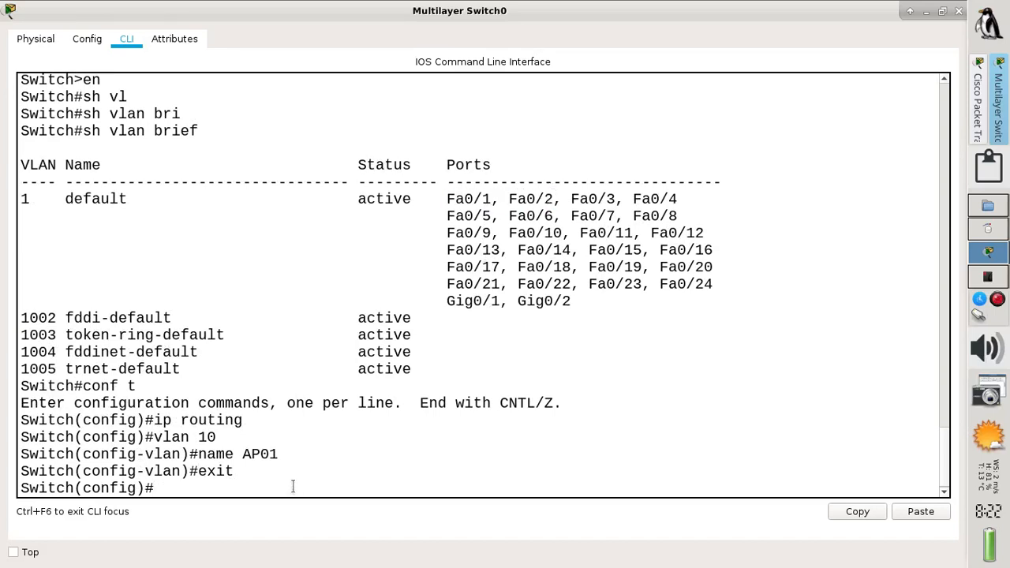
type("int ra")
key("Tab")
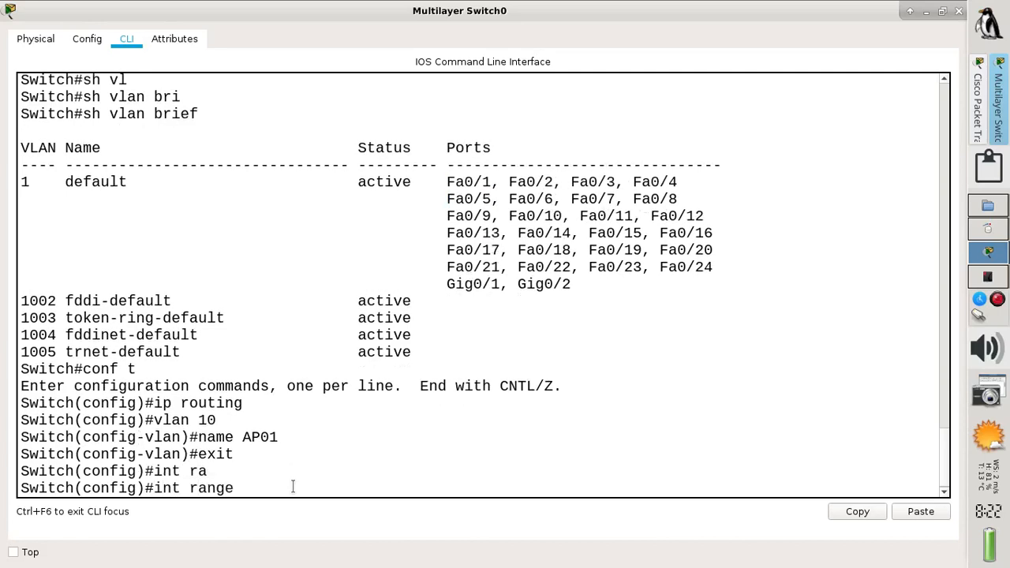
type("f0/1-")
type("2")
key("Return")
type("sw")
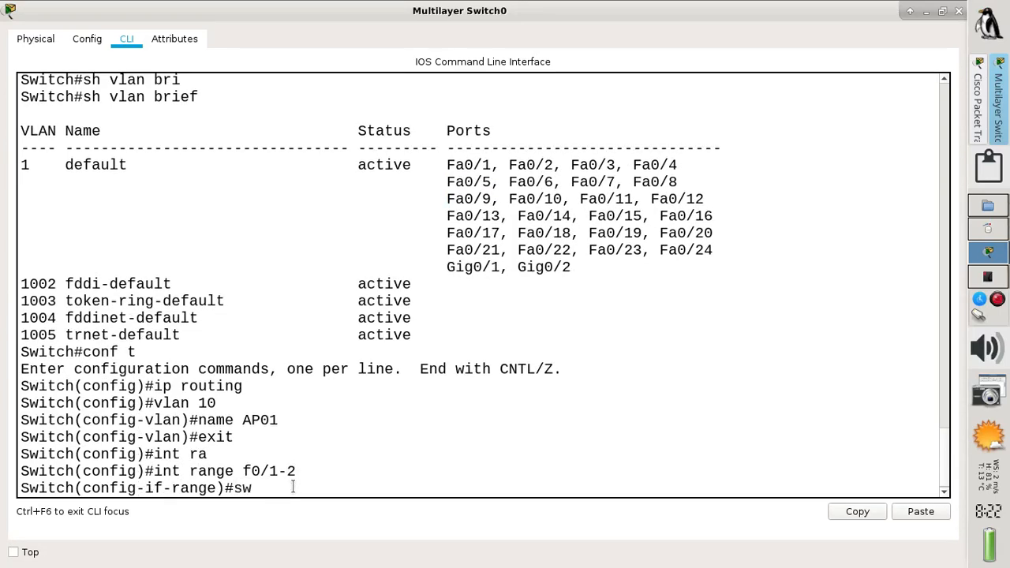
key("Tab")
type("mo")
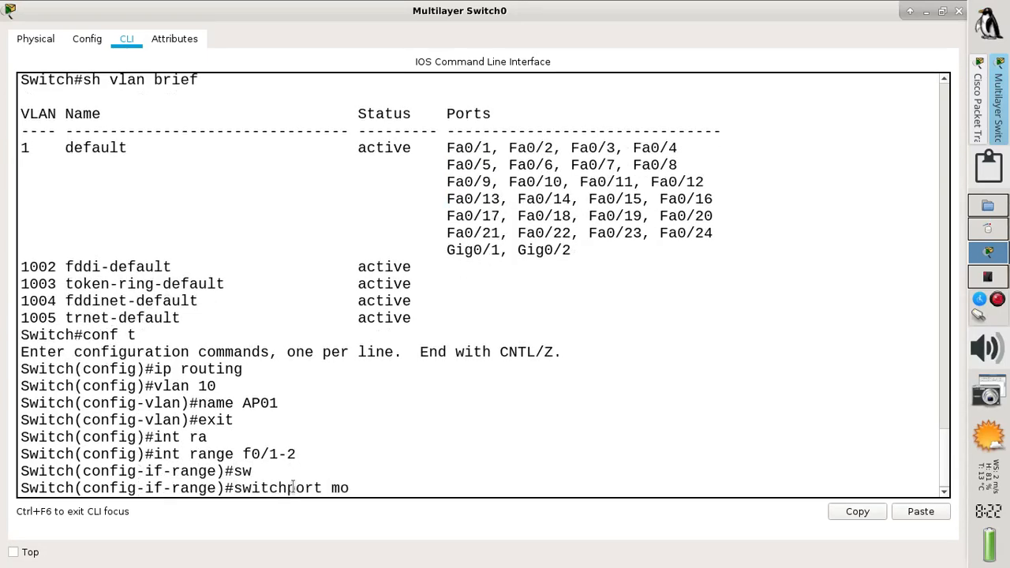
key("Tab")
type("ac")
key("Tab")
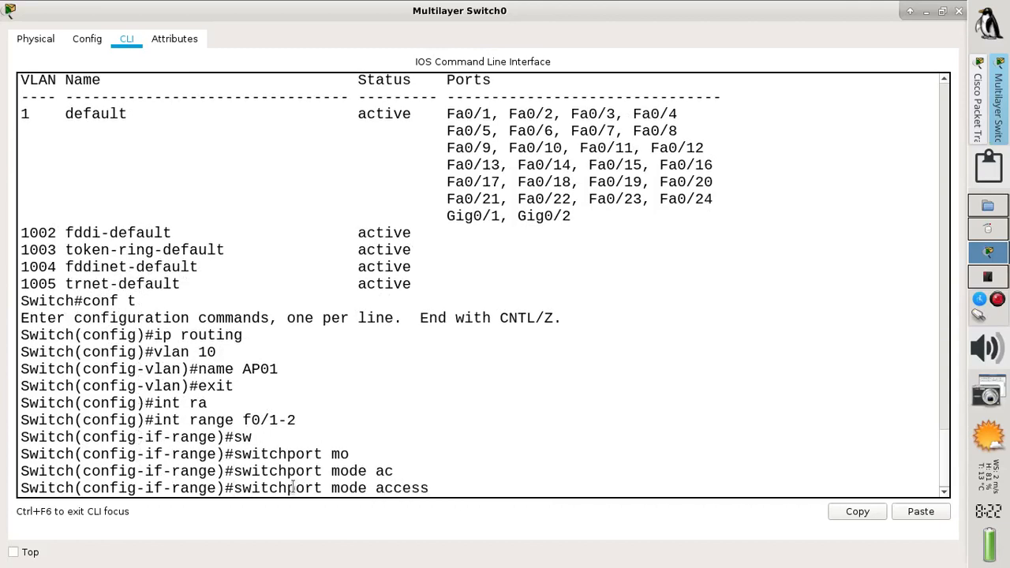
key("Return")
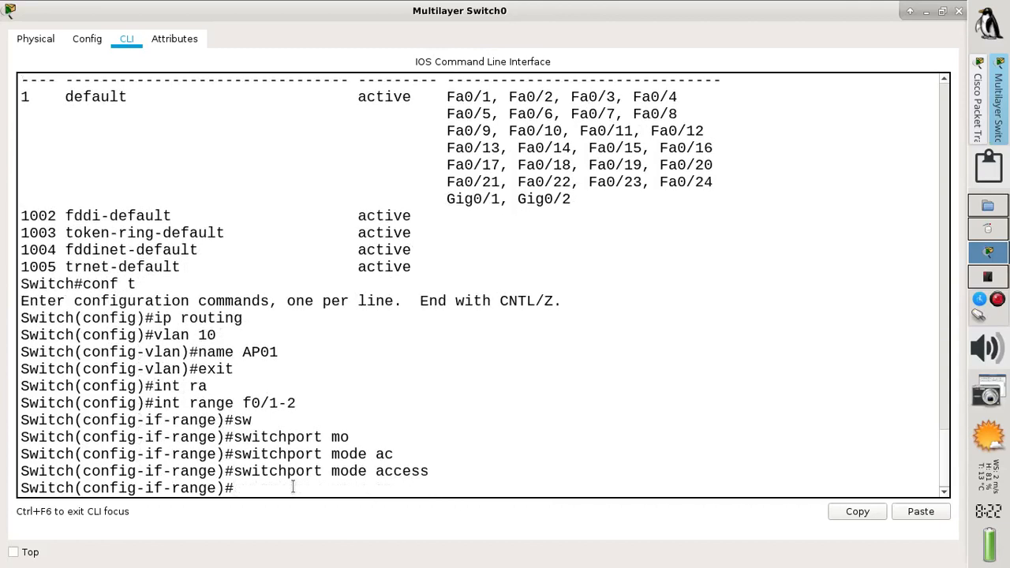
Assign ports Fa0/1 and Fa0/2 to access VLAN 10
type("sw")
key("Tab")
type("ac")
key("Tab")
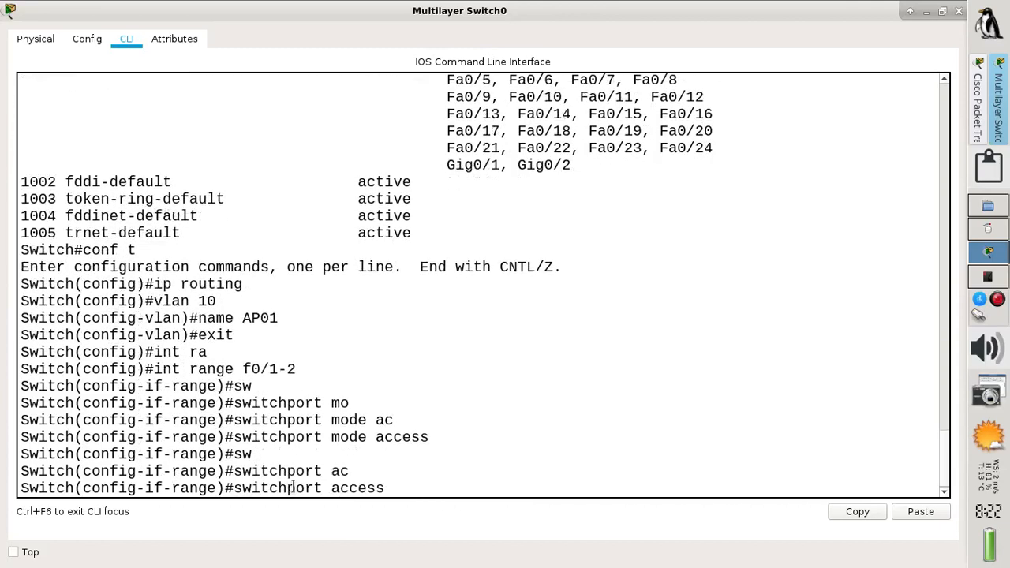
type("vl")
key("Tab")
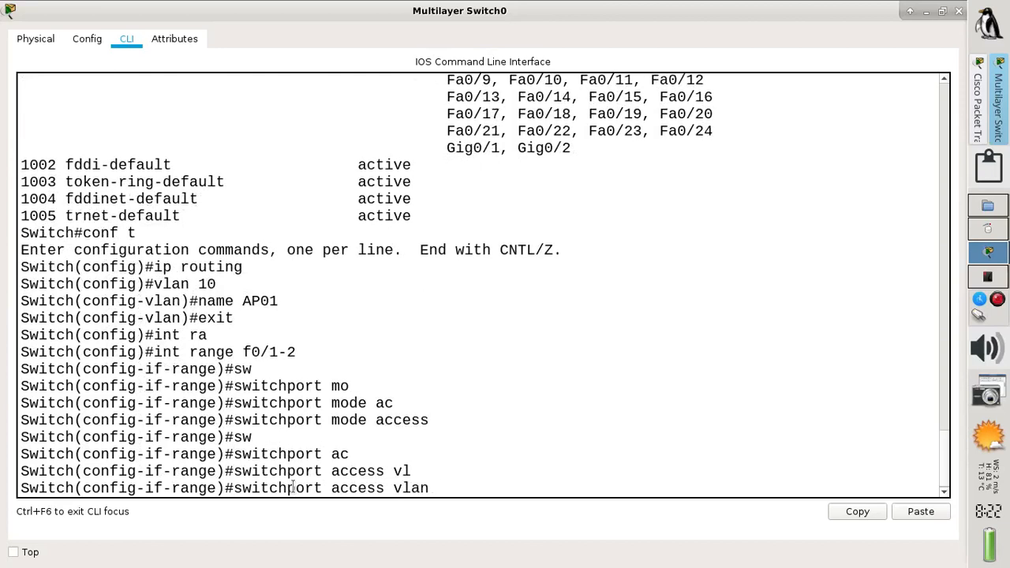
type("10")
key("Return")
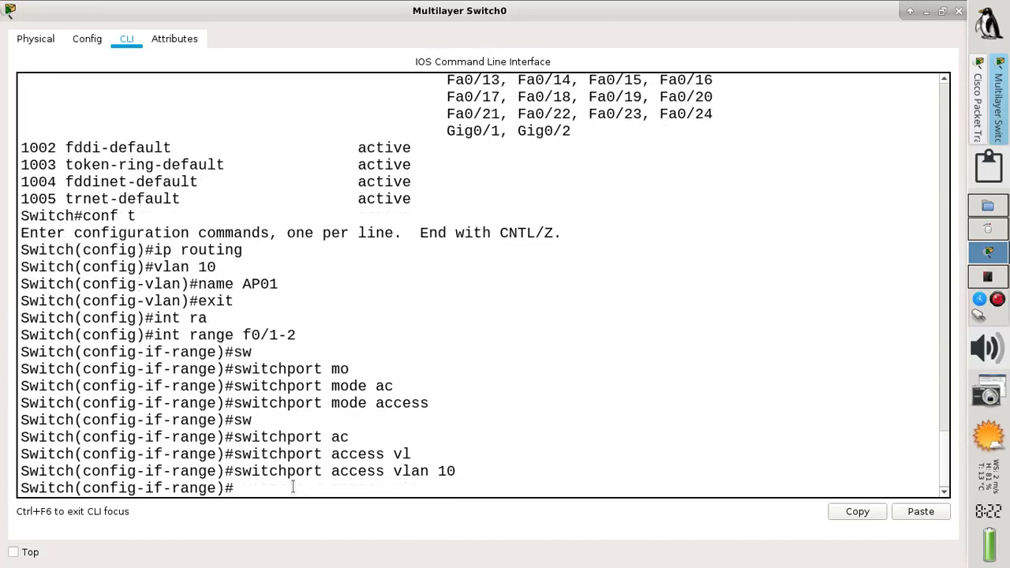
Exit to privileged mode and run 'show vlan brief' to verify VLAN 10 ports
type("end")
key("Return")
type("s")
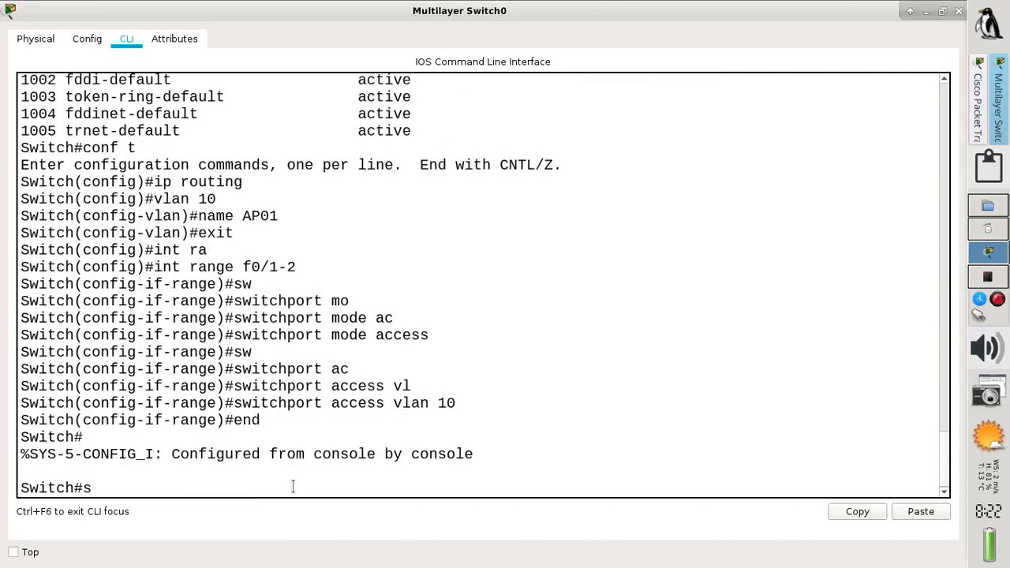
type("h vla")
key("Tab")
type("br")
key("Tab")
key("Return")
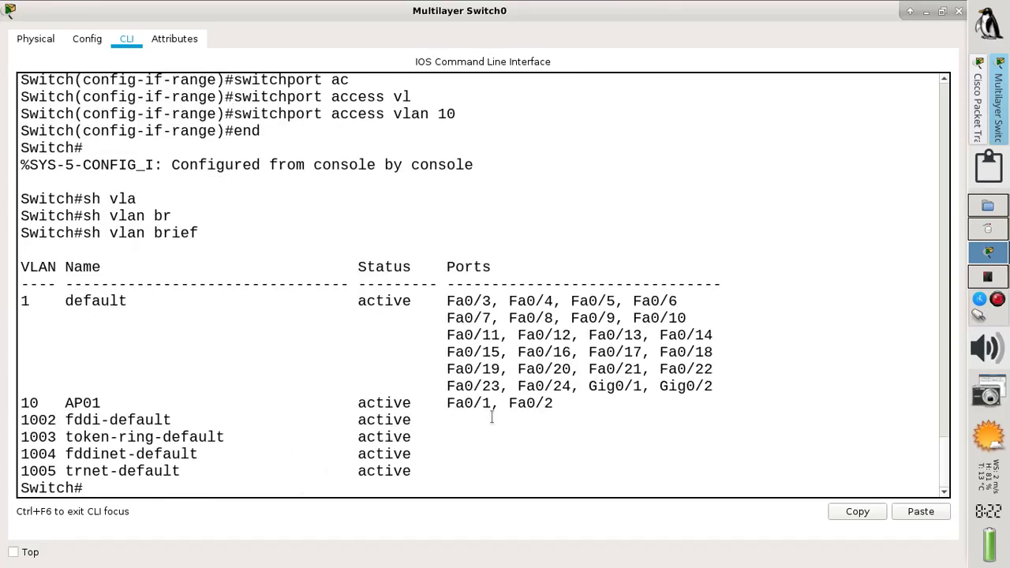
Enter global configuration mode with 'conf t', then view the wireless lab diagram PDF in Okular
left_click_drag(565, 402, 16, 407)
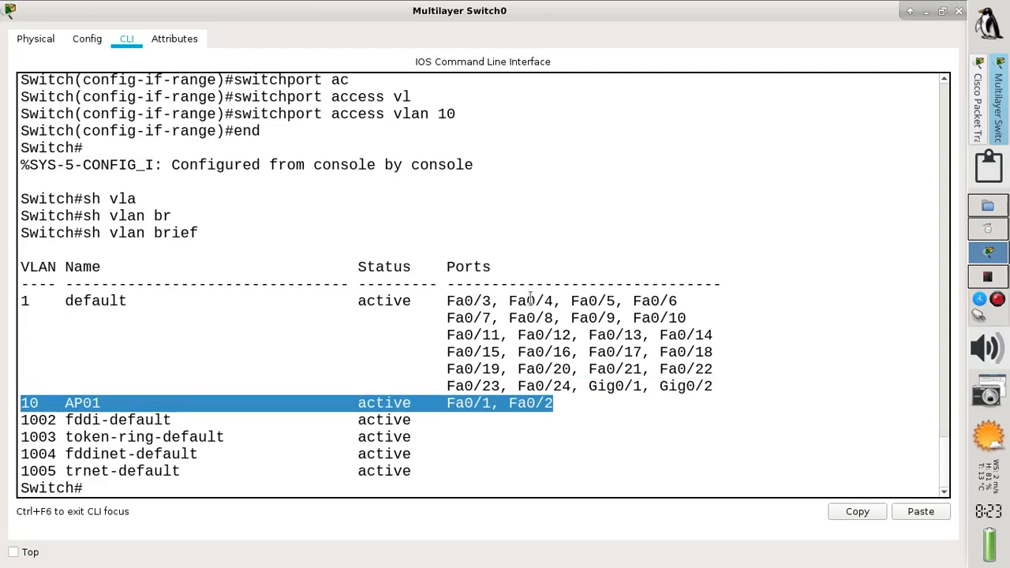
left_click(269, 490)
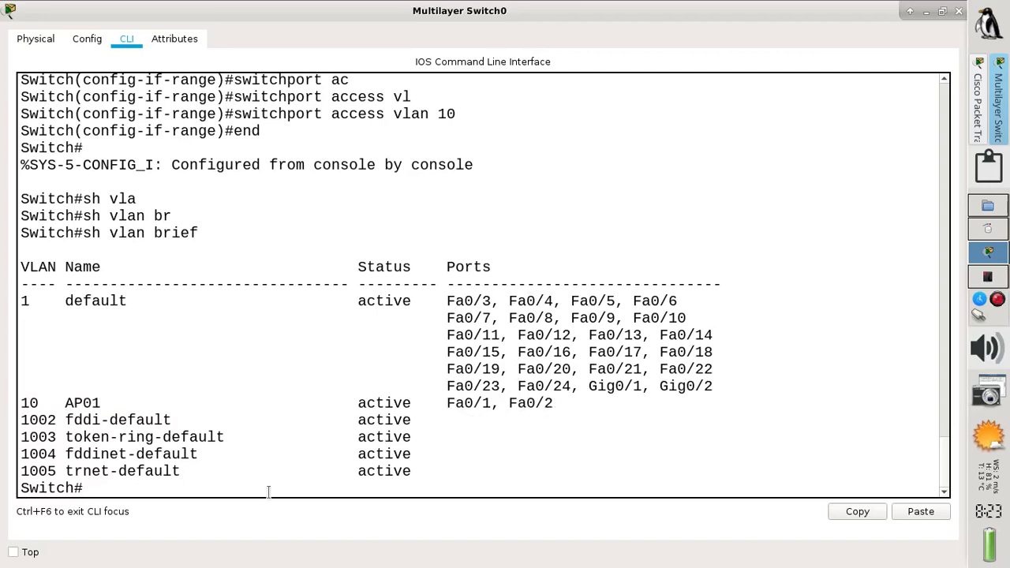
type("conf t")
key("Return")
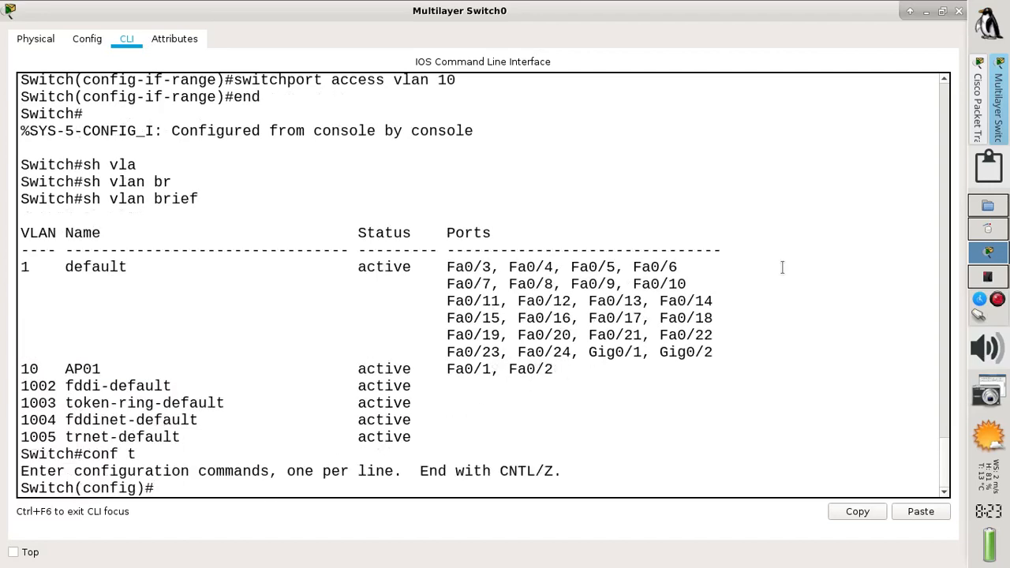
left_click(979, 277)
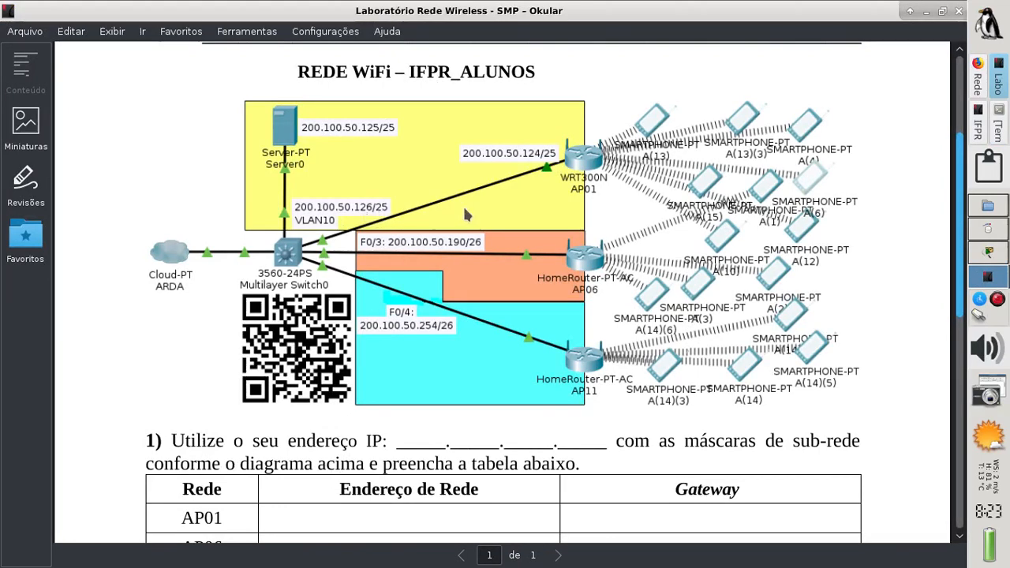
Give interface VLAN 10 address 200.100.50.126 255.255.255.128 and bring it up with 'no shut'
left_click(980, 254)
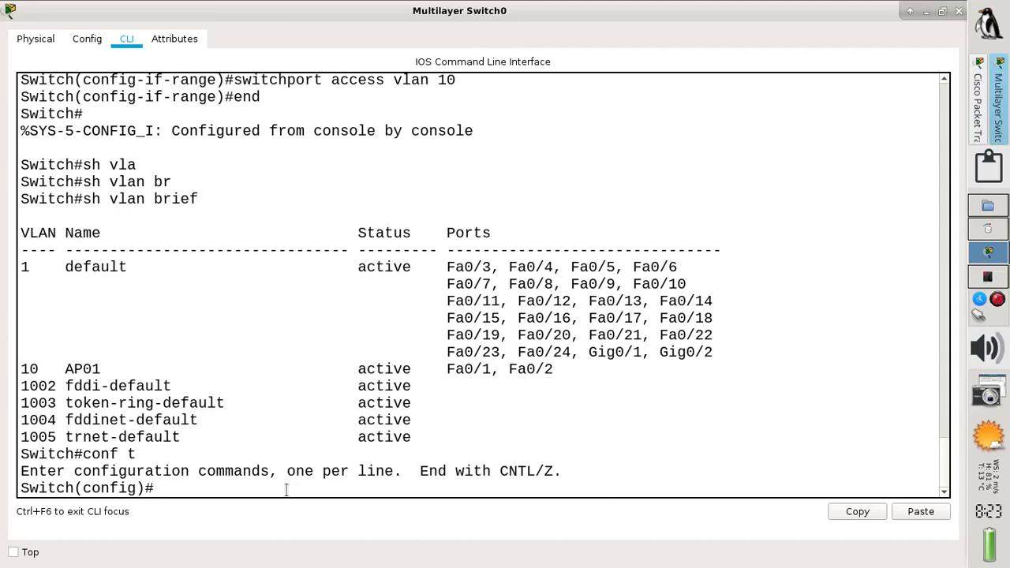
type("int vlan 10")
key("Return")
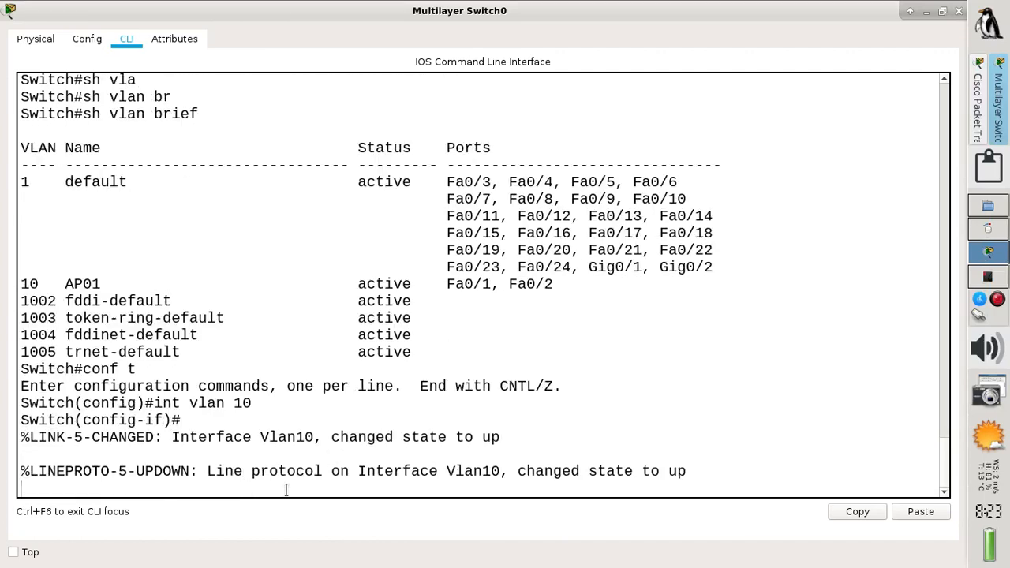
key("Return")
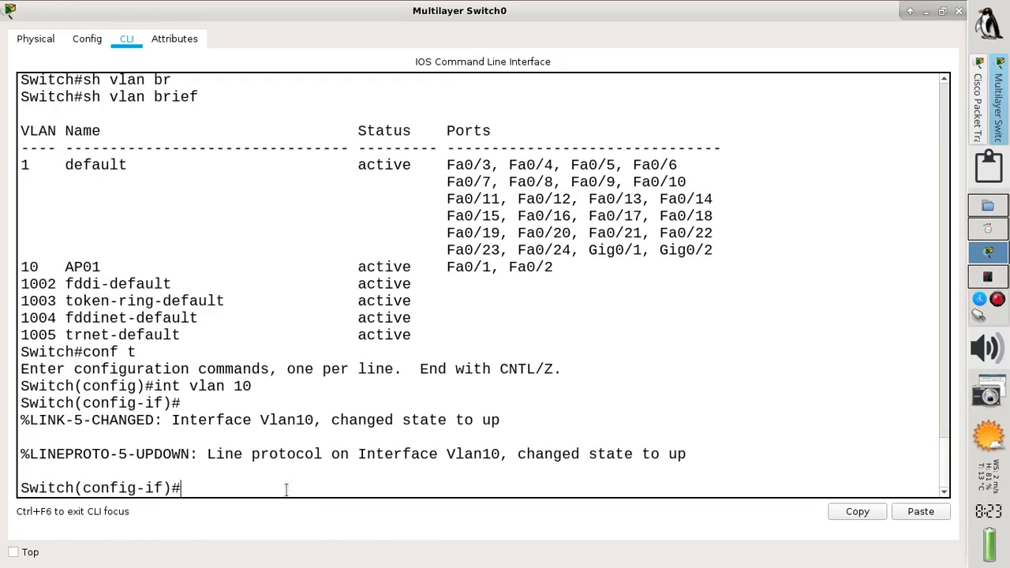
type("ip add 200.100.5")
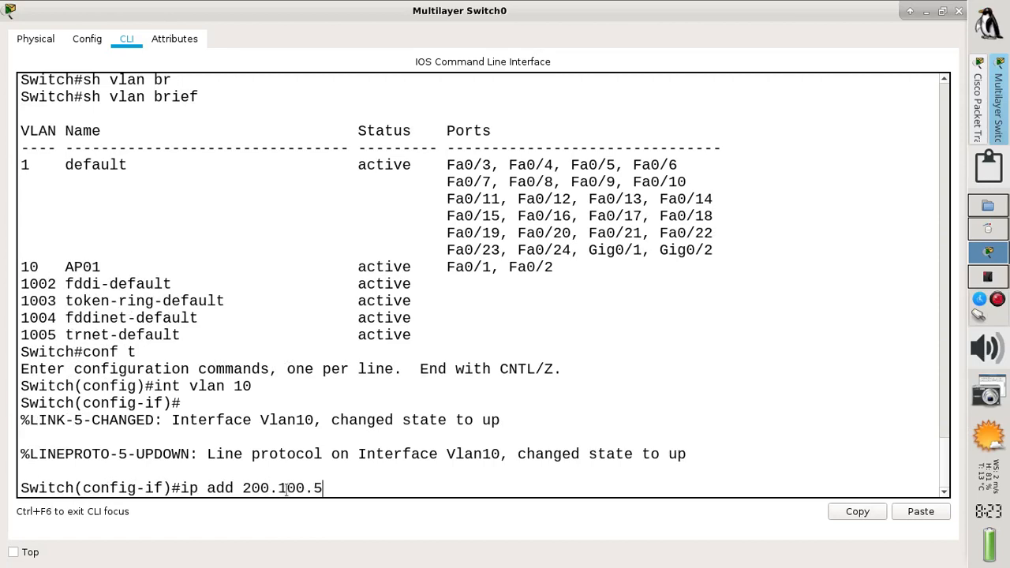
type("0.126 255.255")
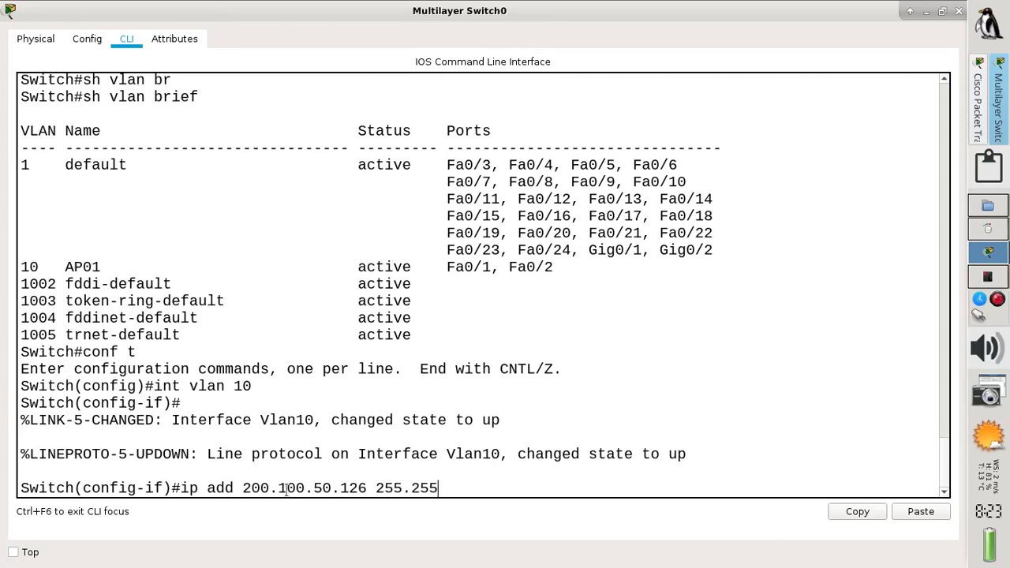
type(".255.128")
key("Return")
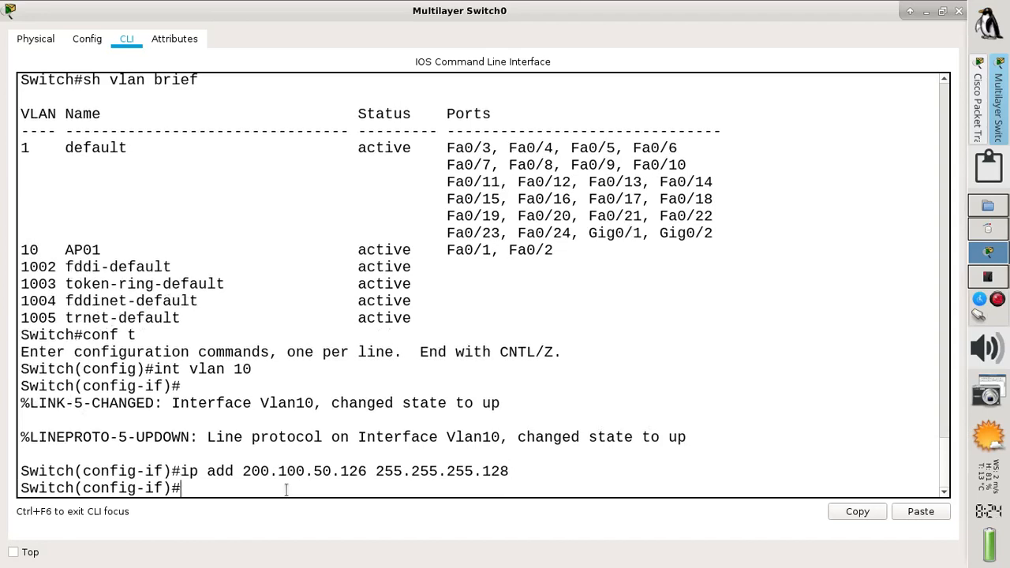
type("no shut")
key("Return")
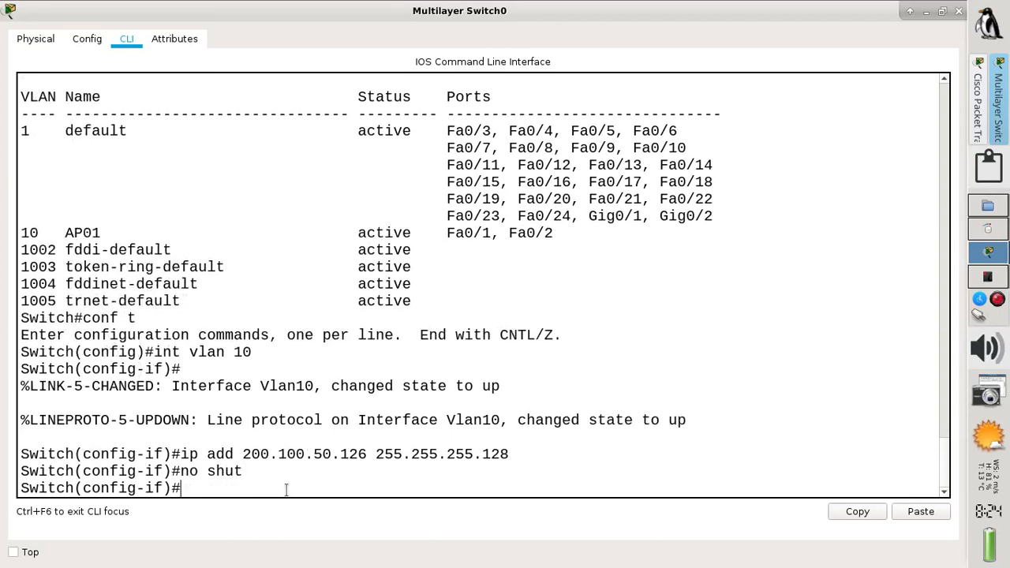
Create DHCP pool WIFIAP01 and begin its network command
type("exit")
key("Return")
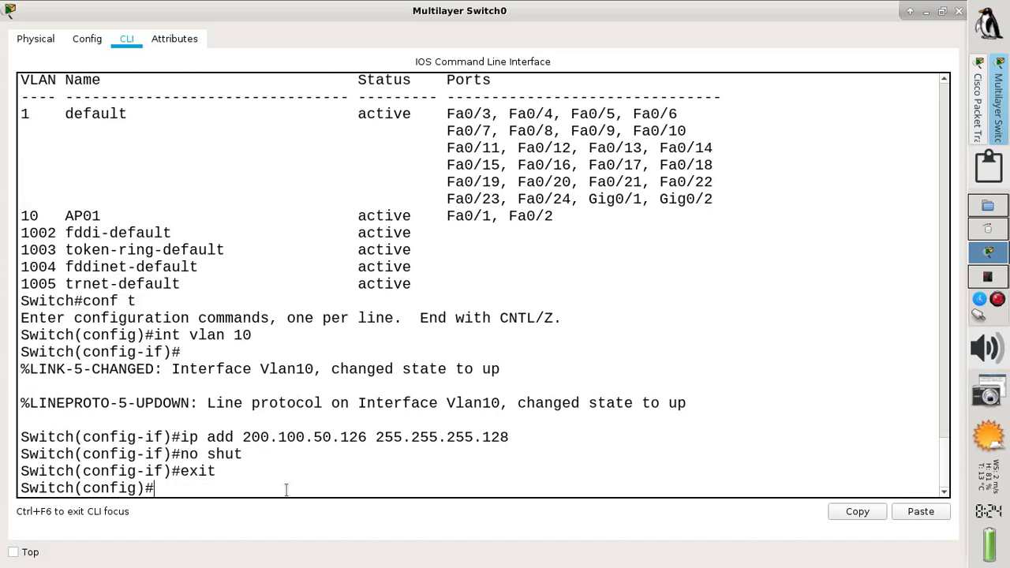
type("ip dhcp po")
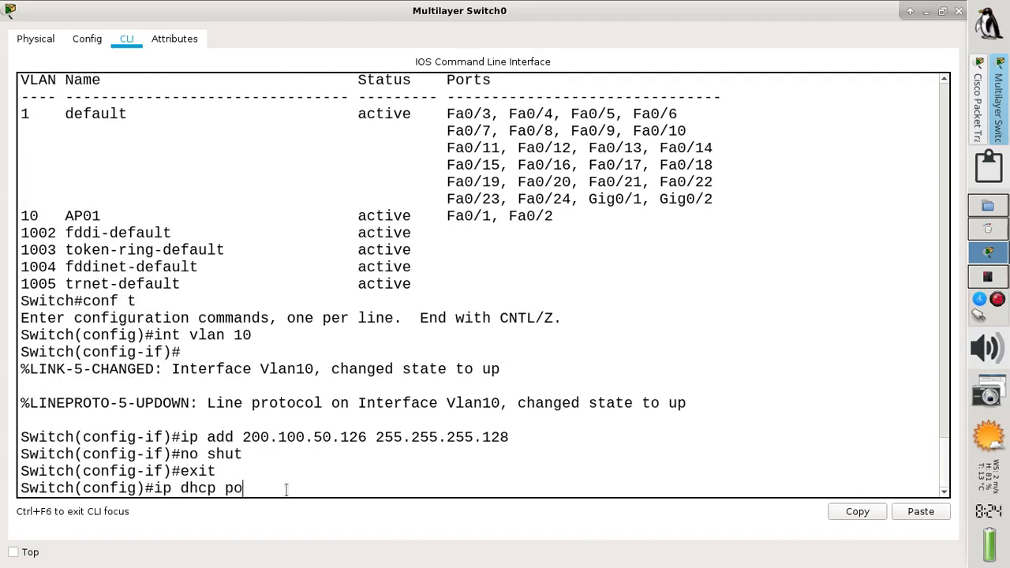
type("ol WIFIAP01")
key("Return")
type("net")
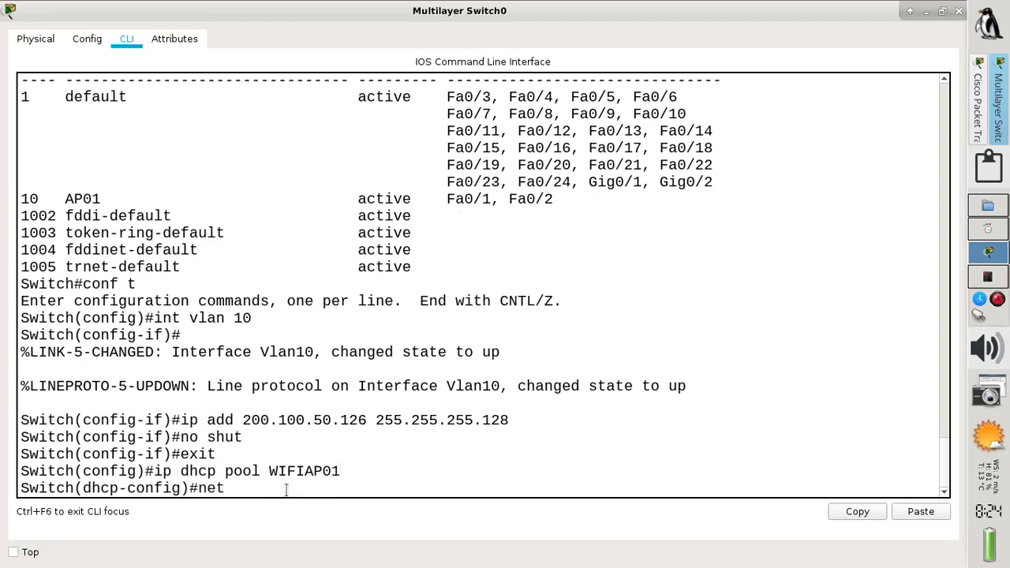
key("Tab")
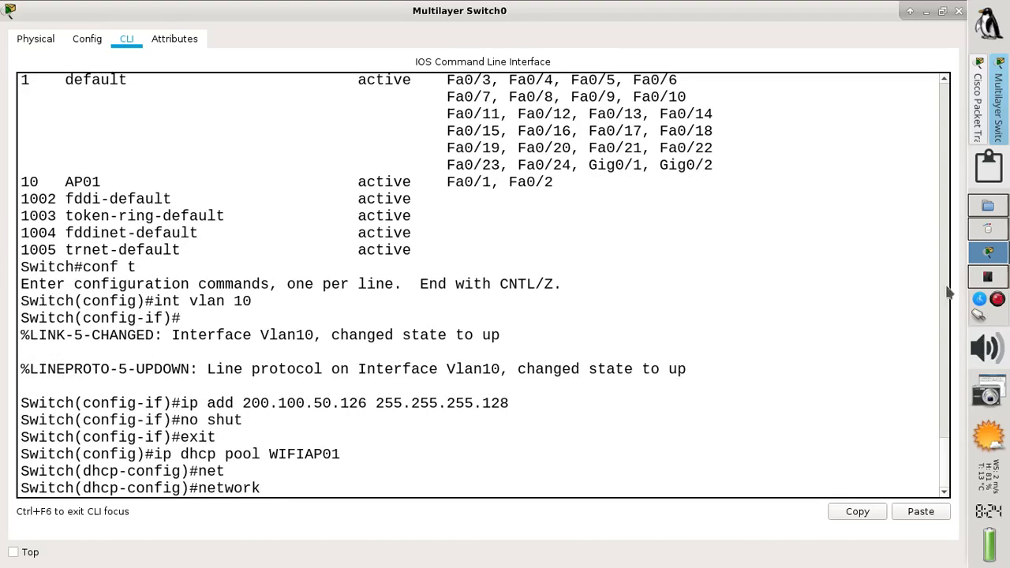
left_click(985, 277)
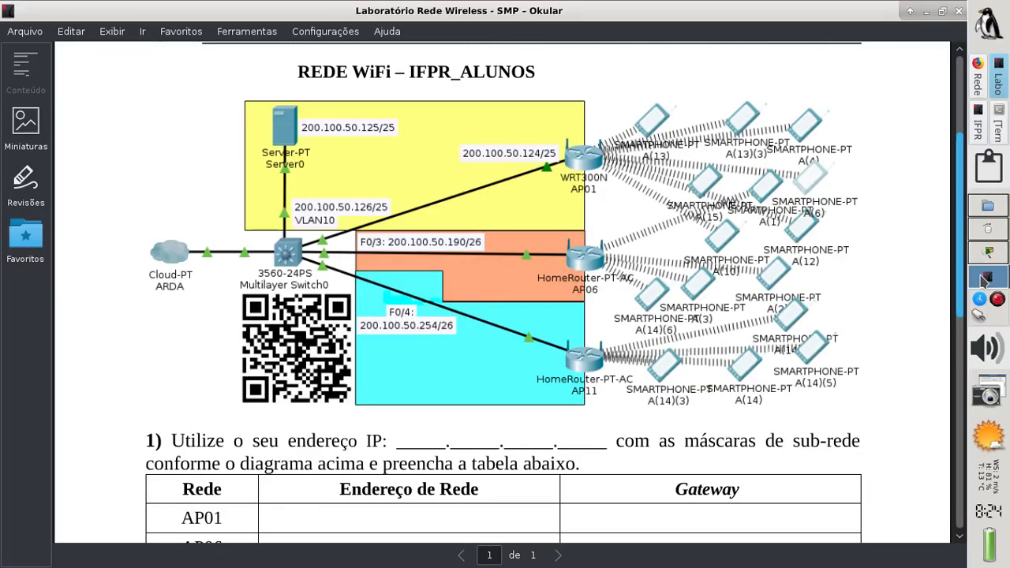
left_click(980, 119)
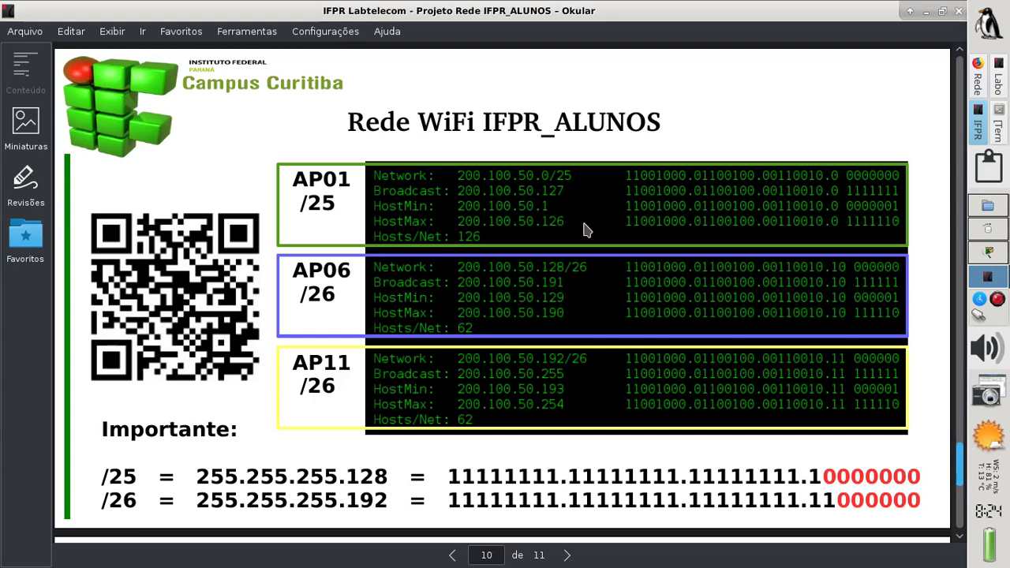
left_click(987, 254)
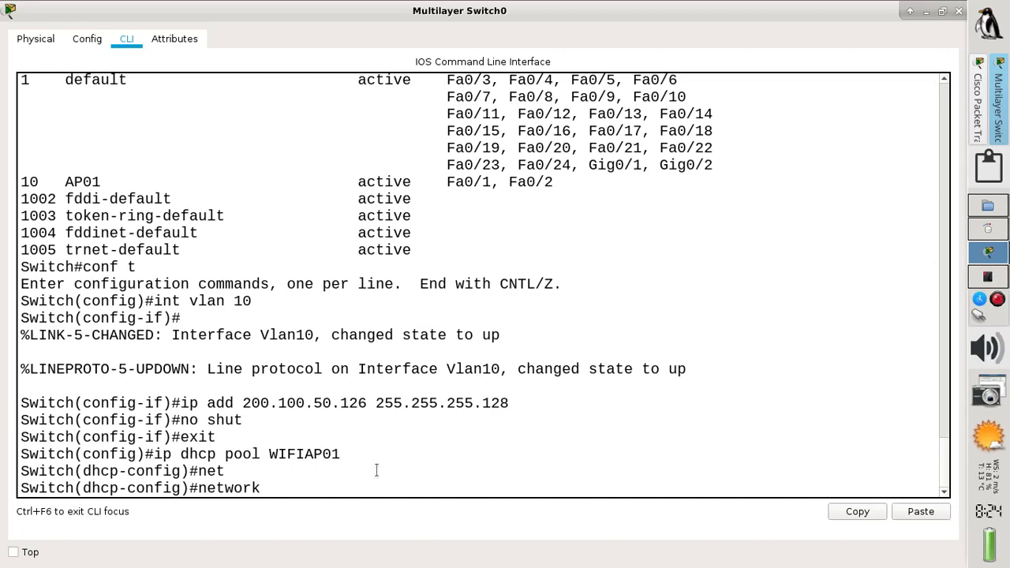
Set the WIFIAP01 pool network to 200.100.50.0 255.255.255.128
type("200.100.50.0 22")
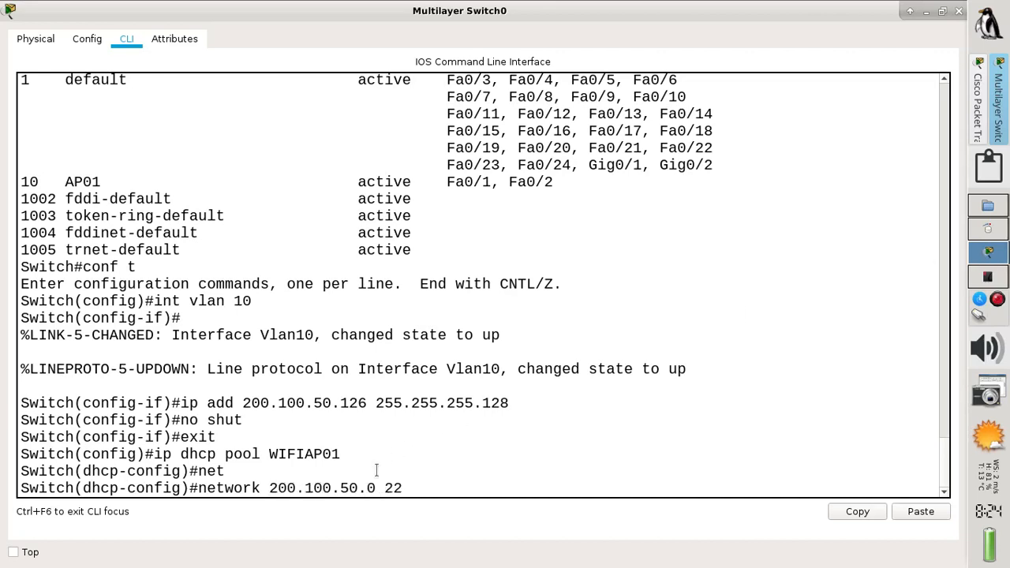
key("BackSpace")
type("2")
key("BackSpace")
type("55.255.255.128")
key("Return")
Set the pool's default-router and dns-server to 200.100.50.126
type("de")
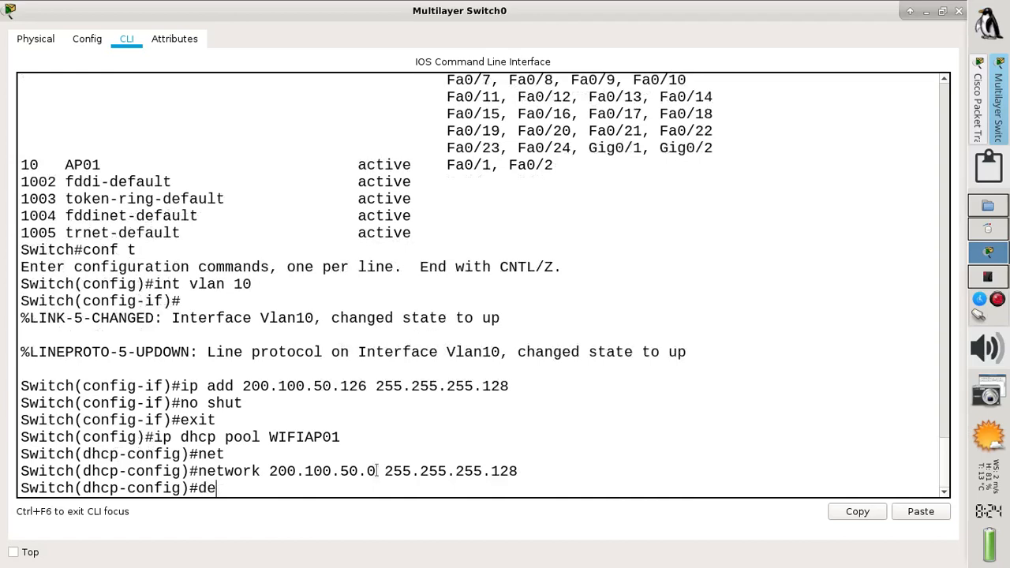
type("f")
key("Tab")
type("200")
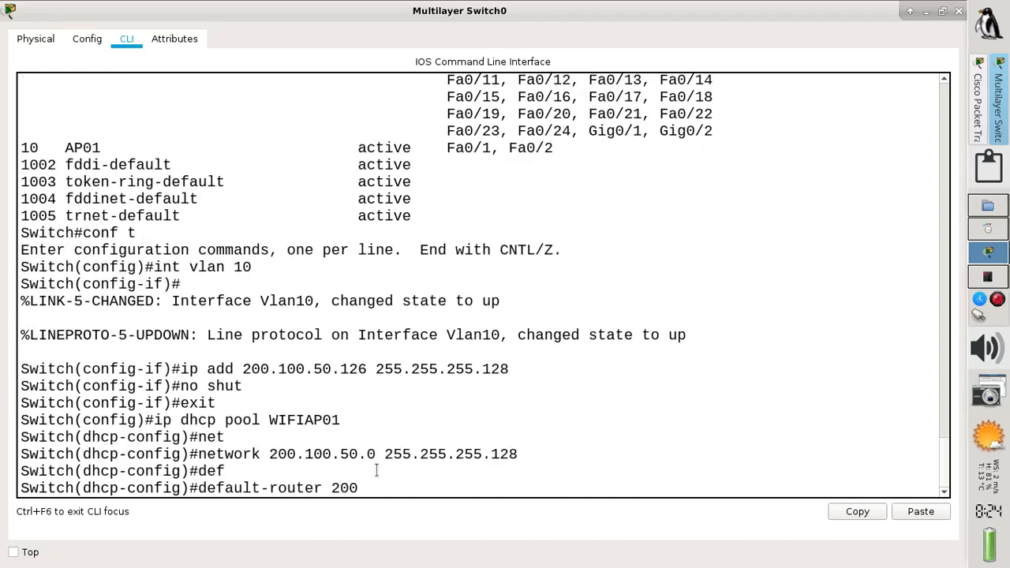
type(".100.50")
left_click_drag(242, 368, 367, 371)
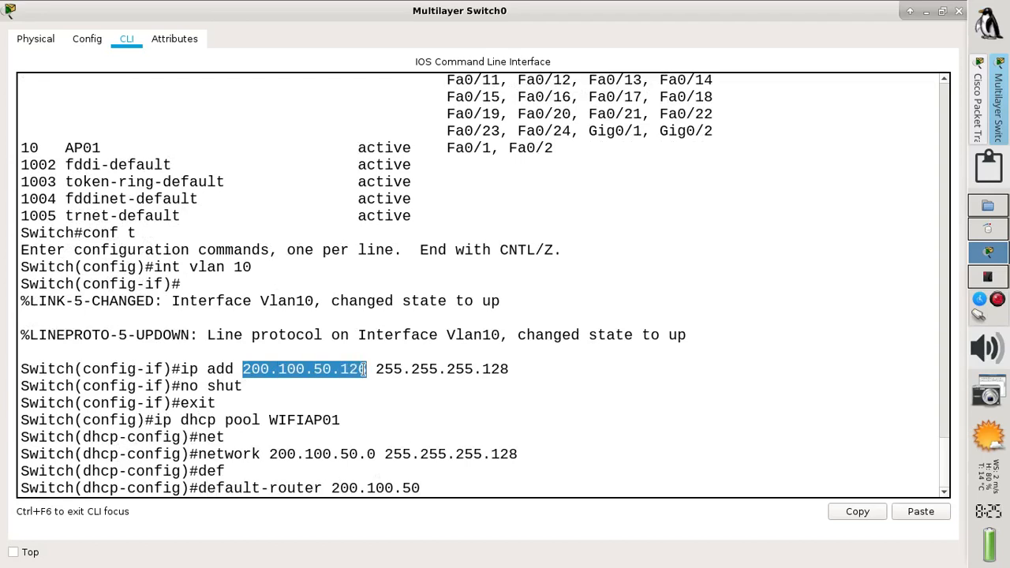
left_click(428, 487)
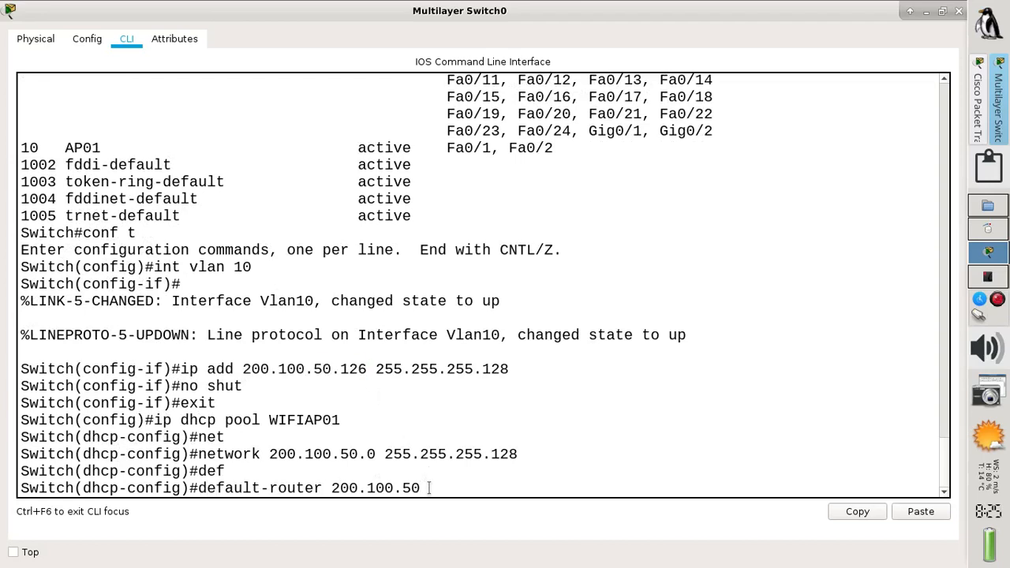
type(".126")
key("Return")
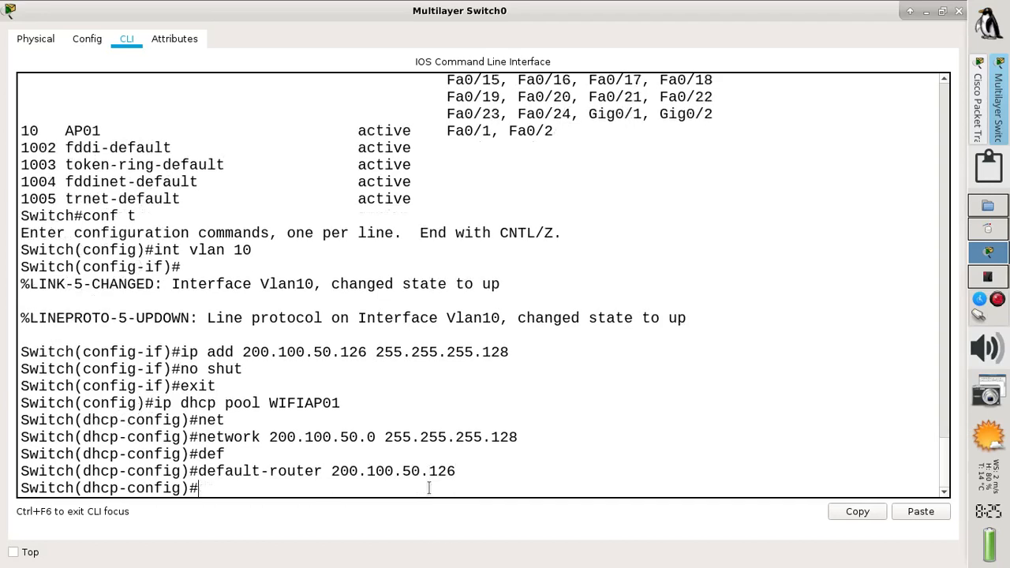
type("dn")
key("Tab")
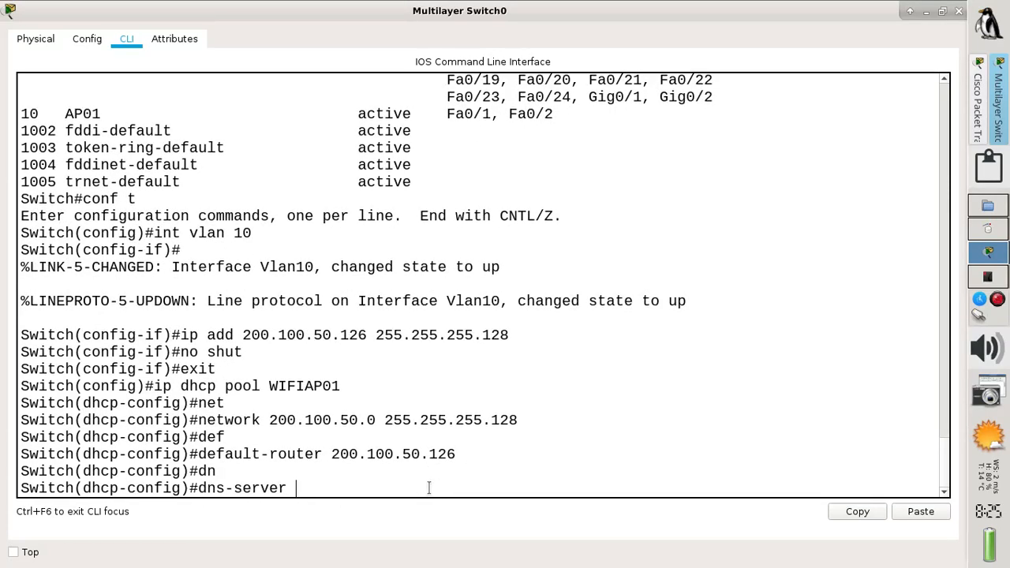
type("200.100.50.126")
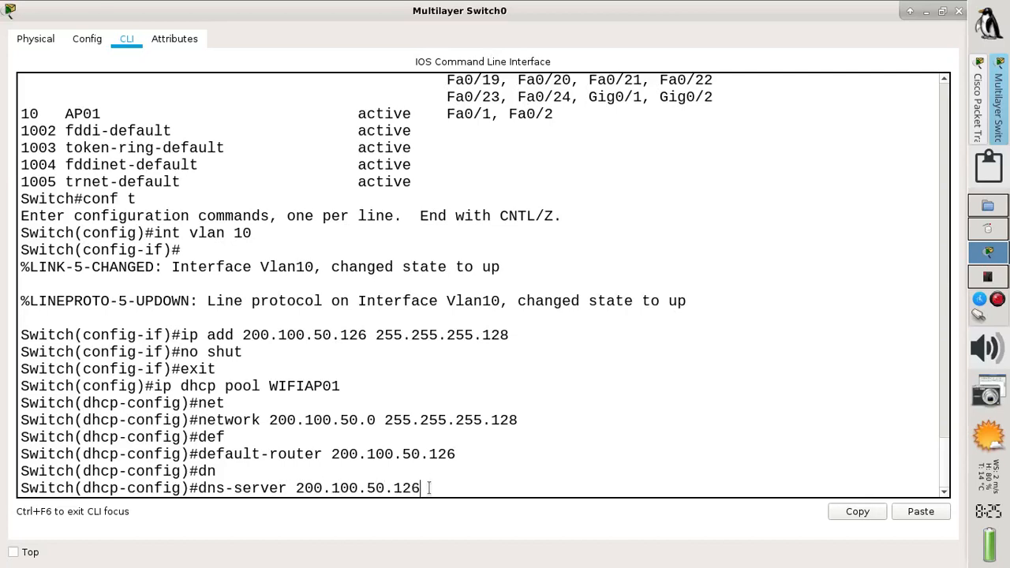
key("Return")
Exit configuration, save with 'wr', and return to the topology canvas
type("end")
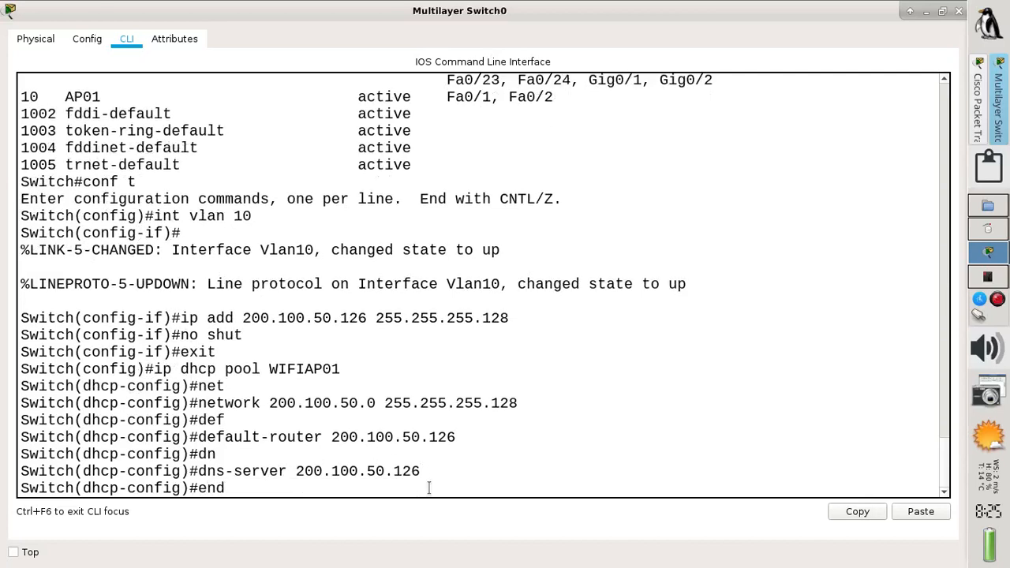
key("Return")
key("Return")
type("wr")
key("Return")
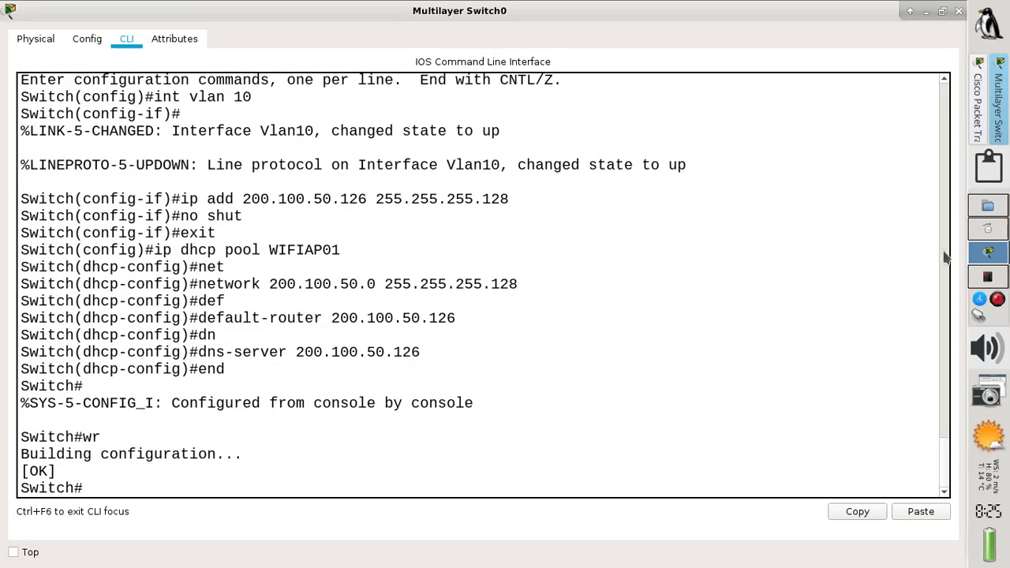
left_click(978, 135)
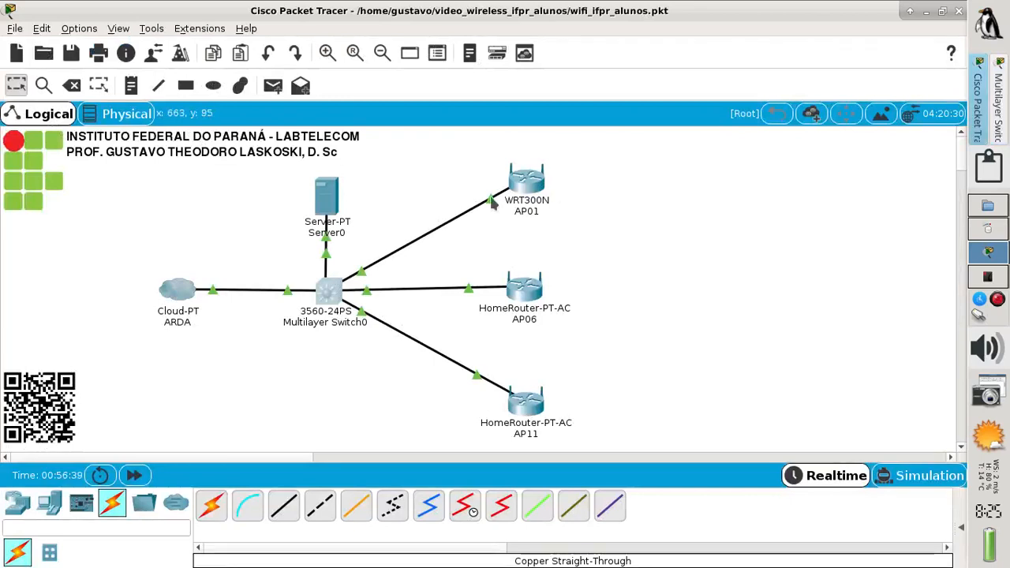
left_click_drag(342, 209, 344, 203)
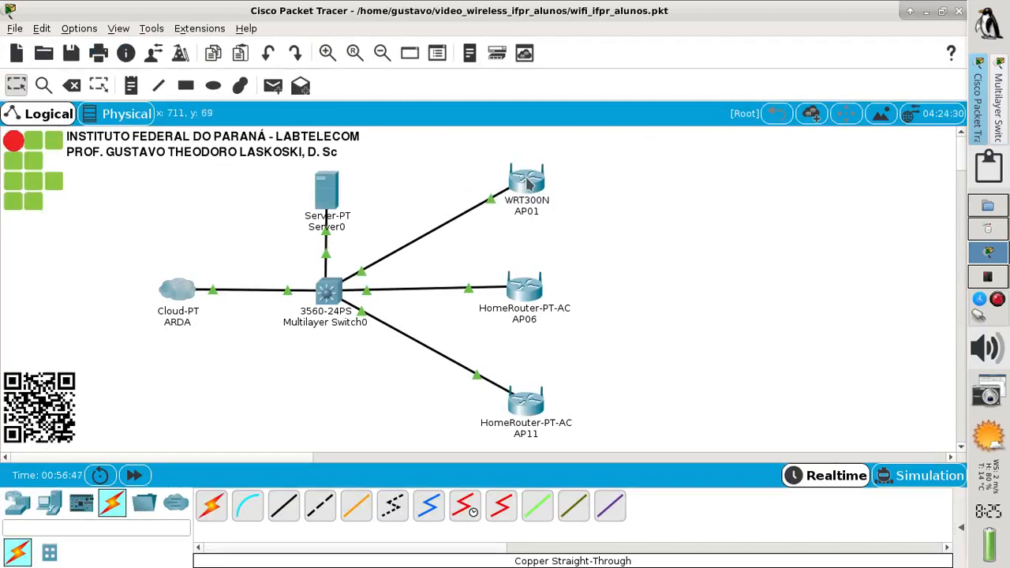
Open AP01's GUI setup page in a maximized window
mouse_move(526, 182)
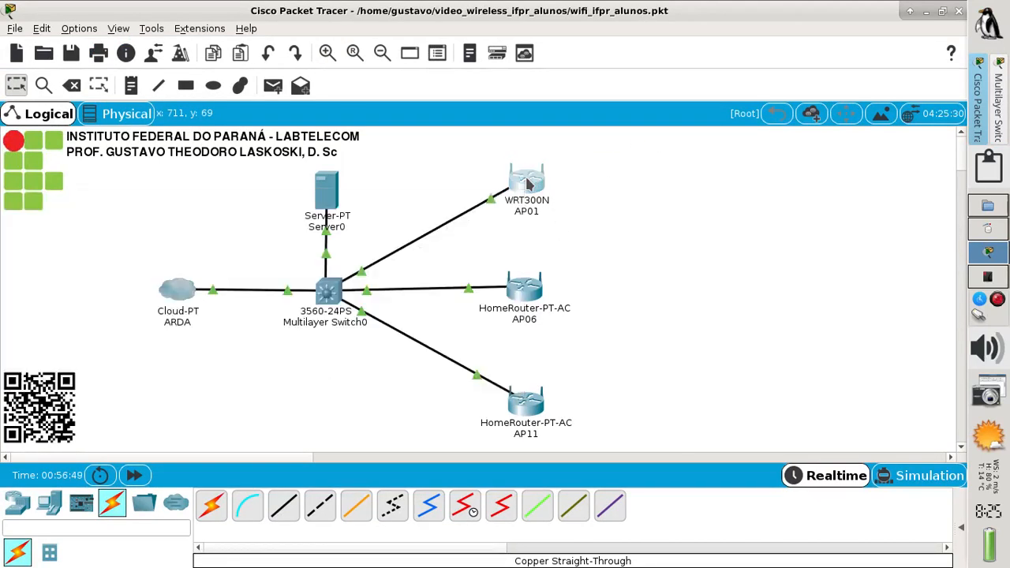
left_click(526, 182)
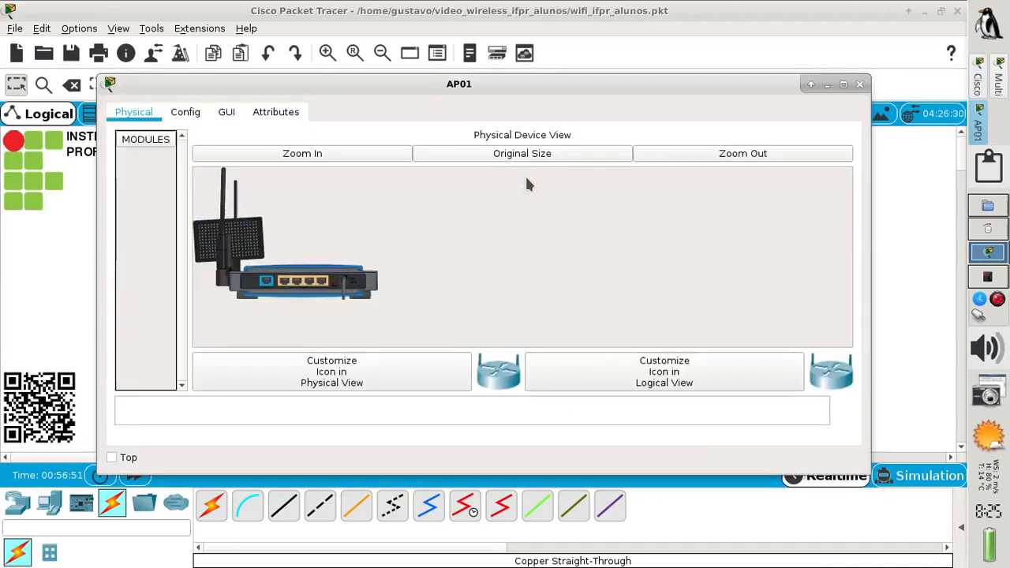
left_click(227, 114)
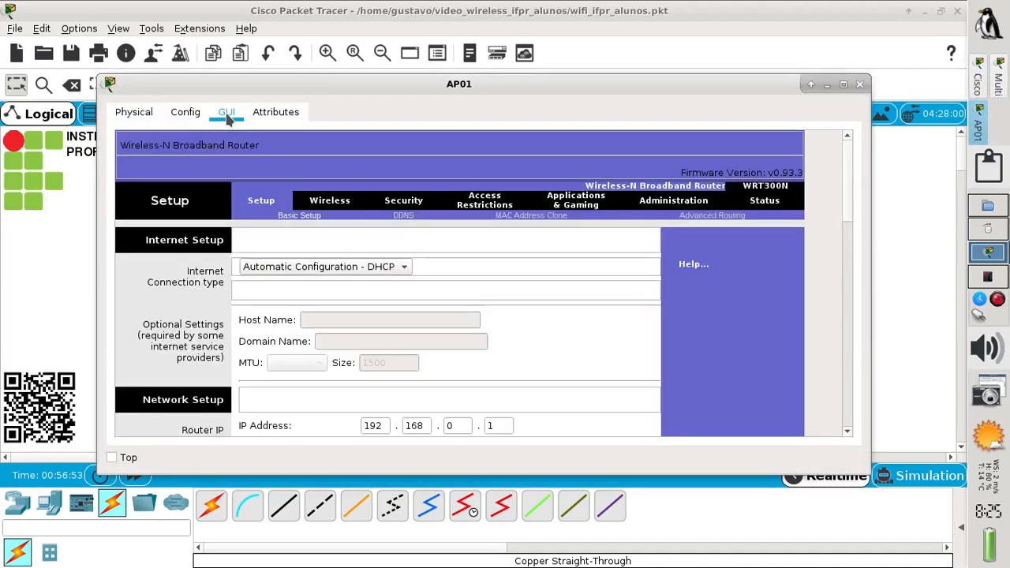
left_click(843, 84)
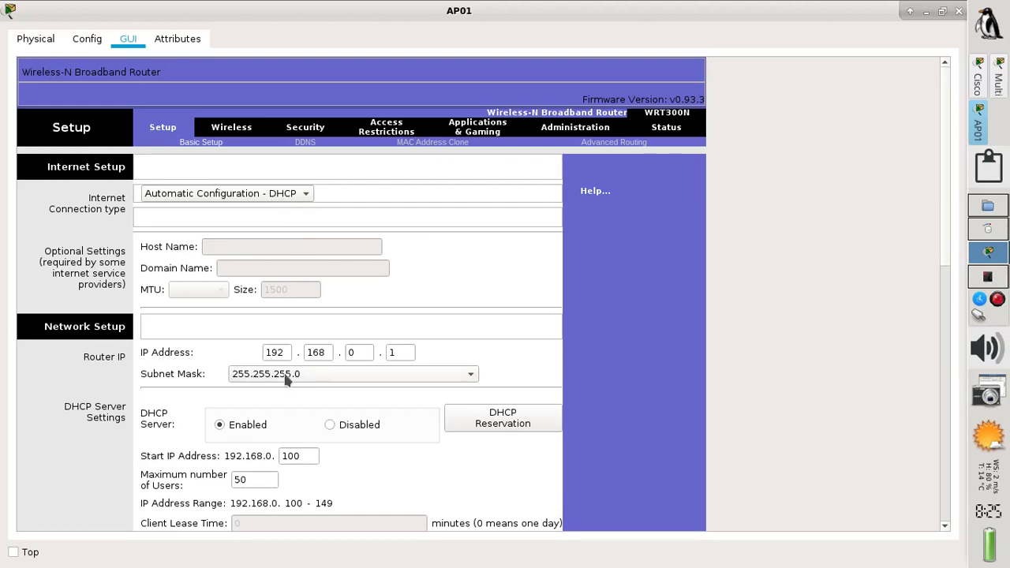
Change the first three octets of AP01's router IP to 200.100.50, then view the addressing slide
left_click_drag(289, 355, 252, 352)
type("200")
key("Tab")
type("100")
key("Tab")
type("50")
left_click(980, 101)
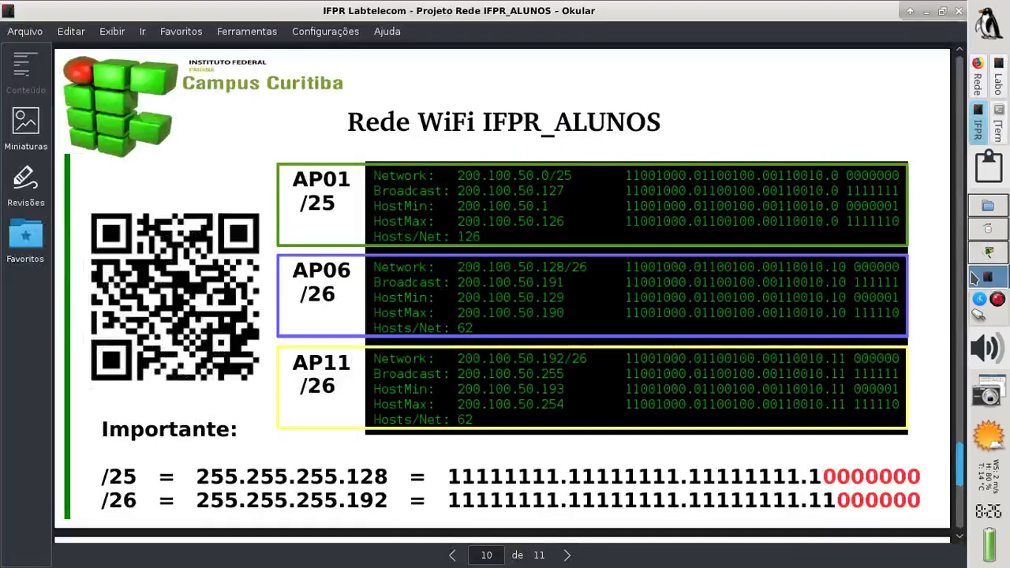
Check AP01's 200.100.50.124/25 address on the wireless lab diagram, then return to AP01's setup page
left_click(998, 85)
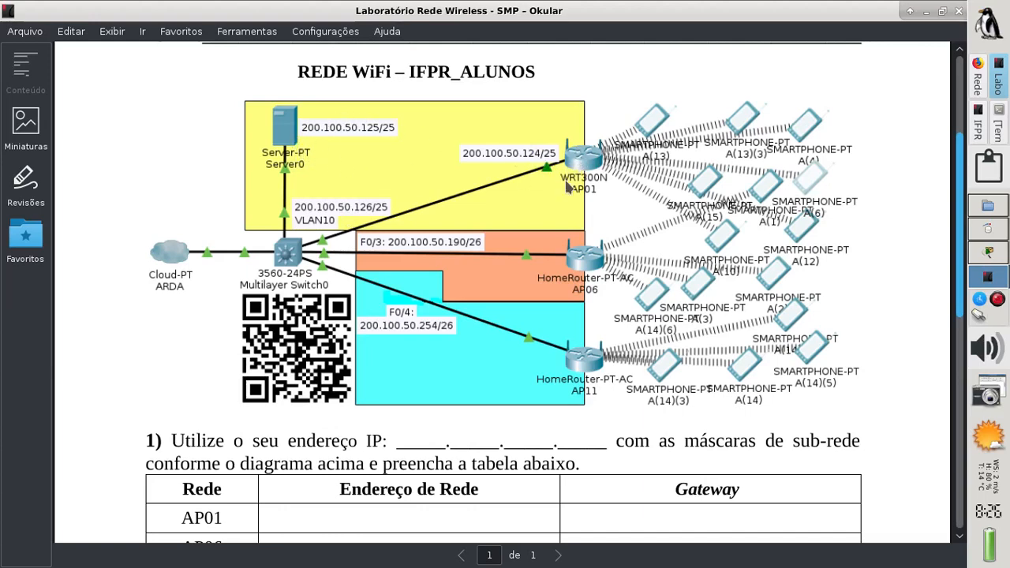
left_click(986, 253)
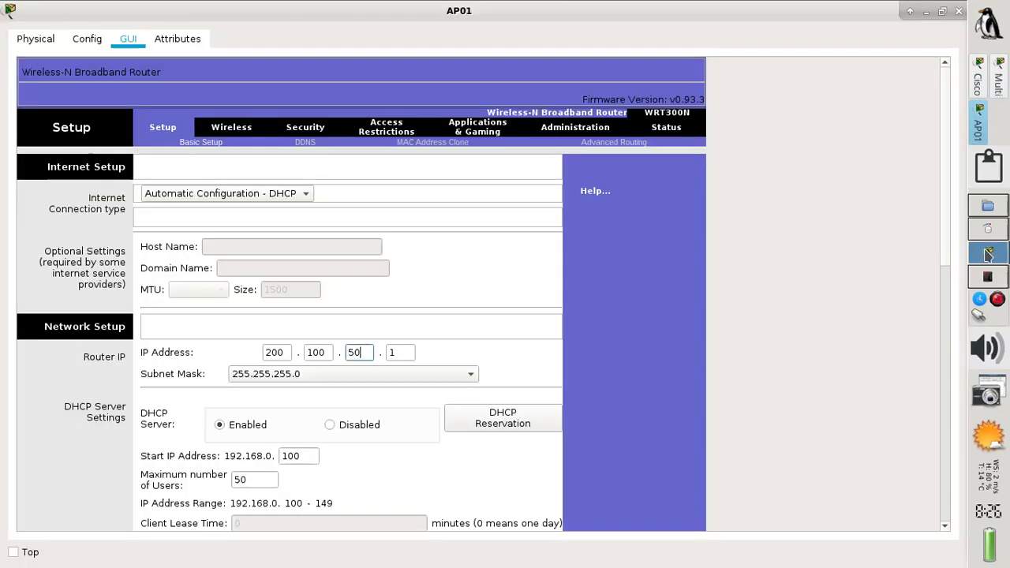
Make AP01's router IP 200.100.50.124 with mask 255.255.255.128 and save the settings
left_click(409, 352)
type("24")
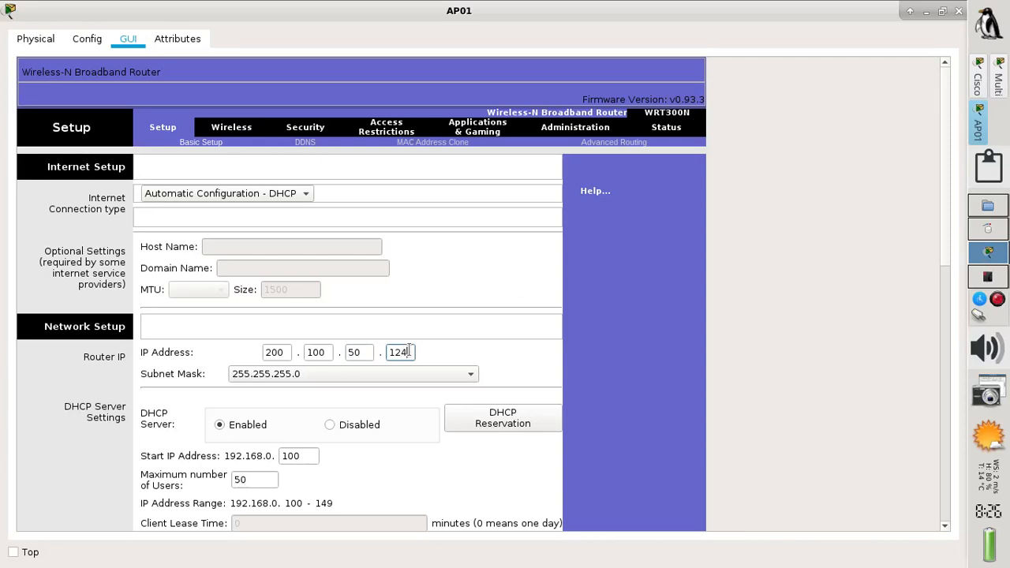
left_click(293, 379)
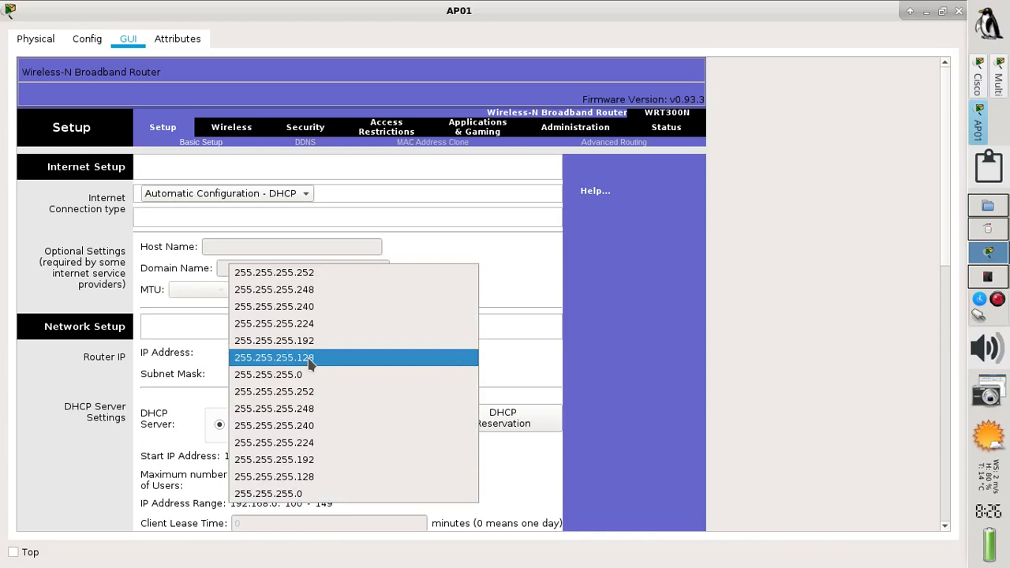
left_click(310, 361)
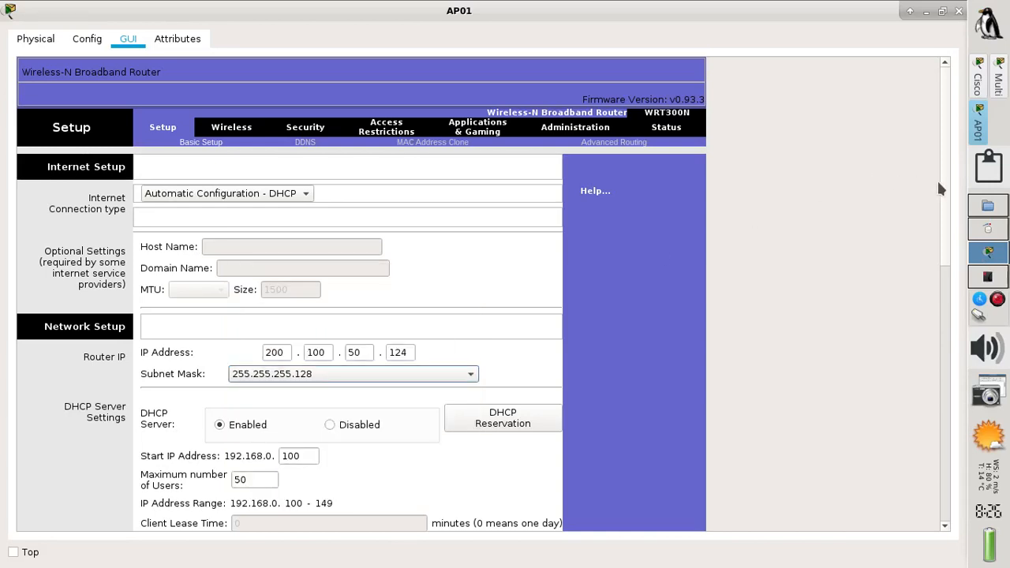
left_click_drag(949, 191, 907, 472)
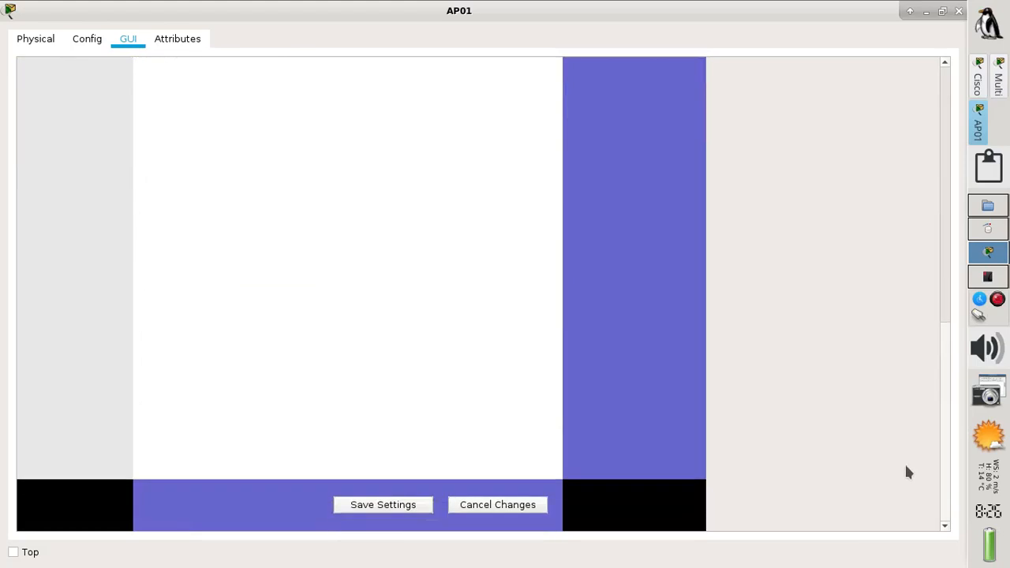
left_click(410, 509)
left_click_drag(944, 446, 931, 89)
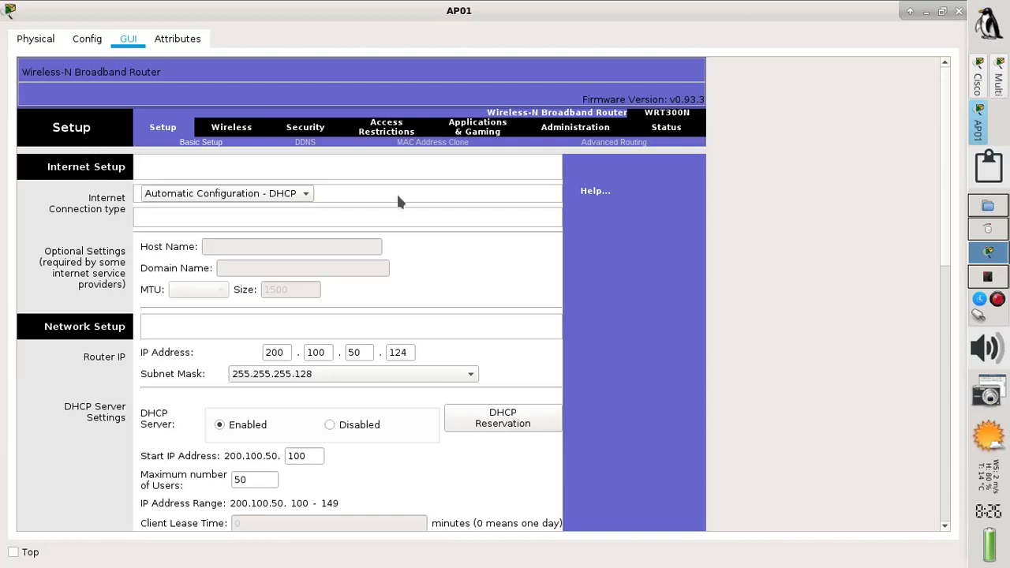
Change AP01's SSID from Default to IFPR_ALUNOS on channel 1 - 2.412GHz, save, and close
left_click(232, 129)
left_click_drag(395, 234, 287, 223)
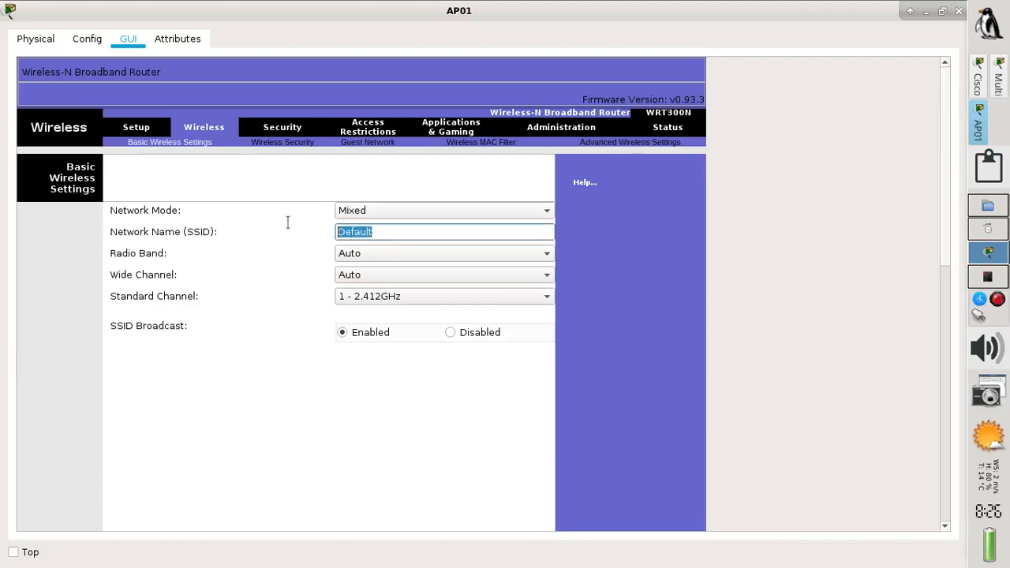
type("IFPR_ALUNOS")
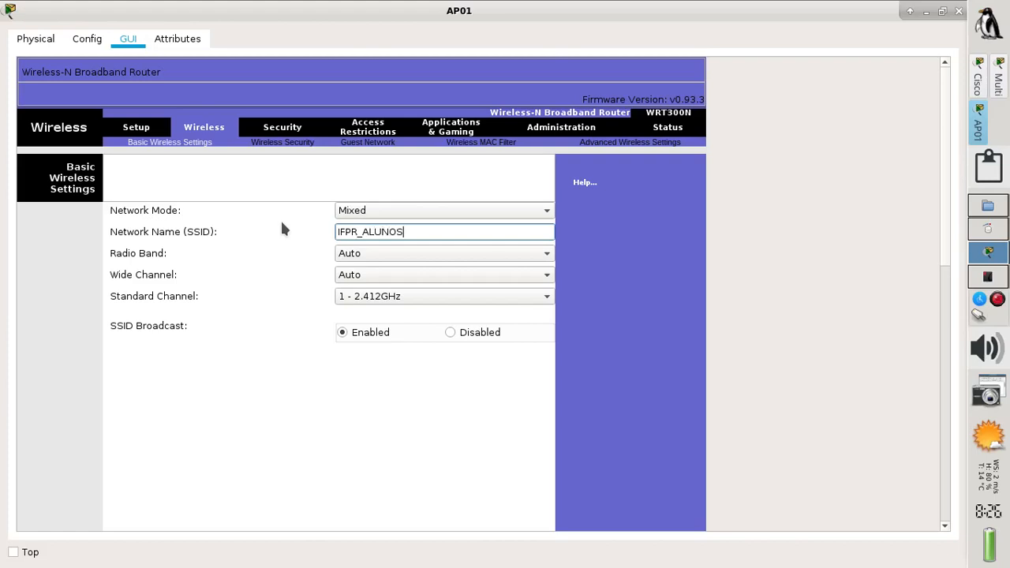
left_click(380, 297)
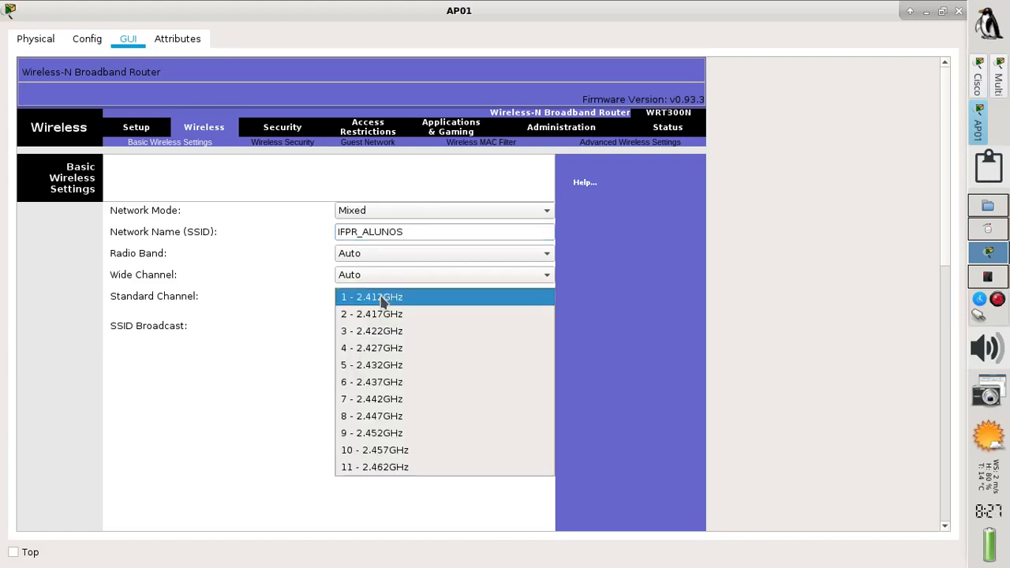
left_click(382, 298)
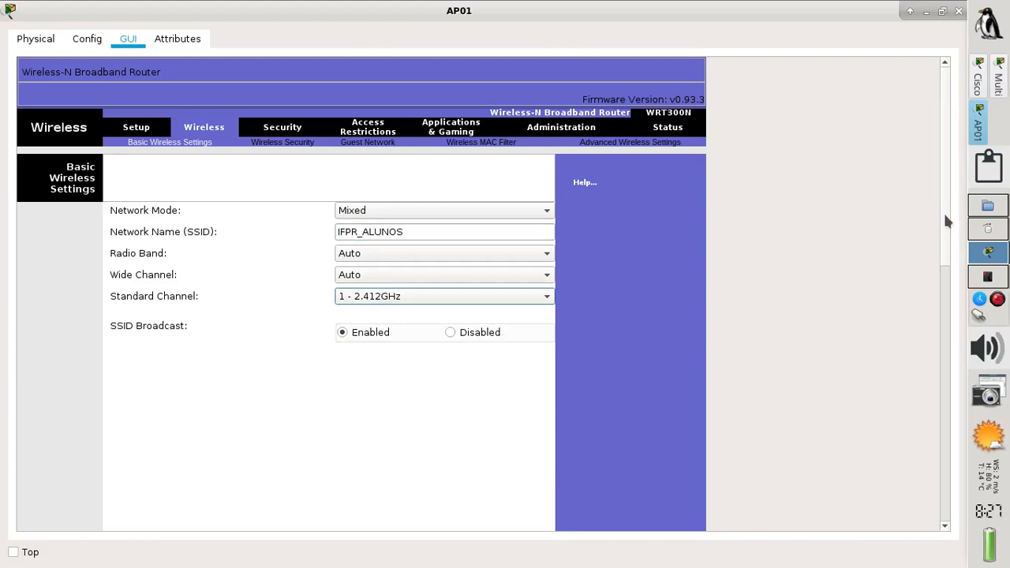
left_click_drag(949, 224, 938, 529)
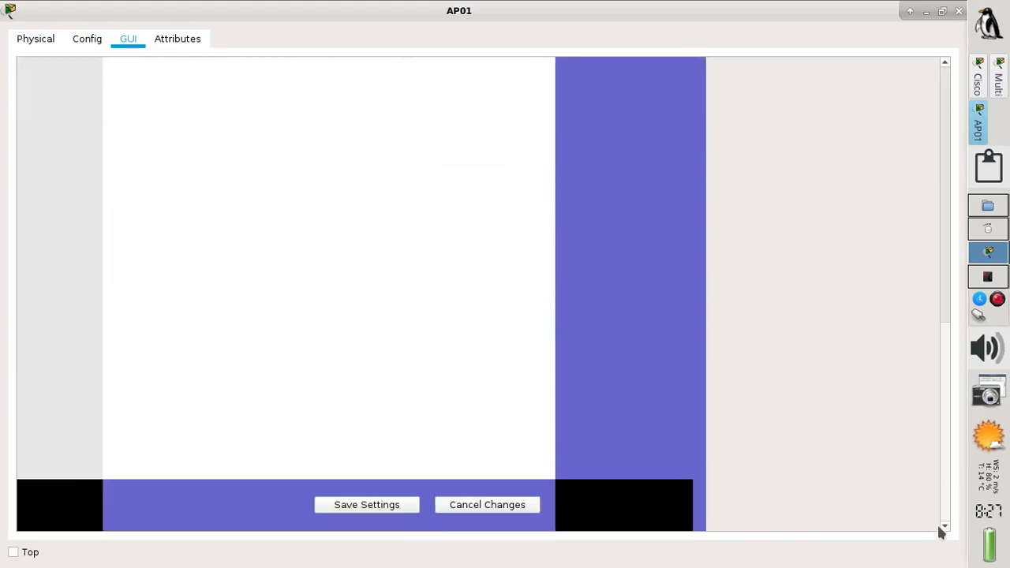
left_click(386, 511)
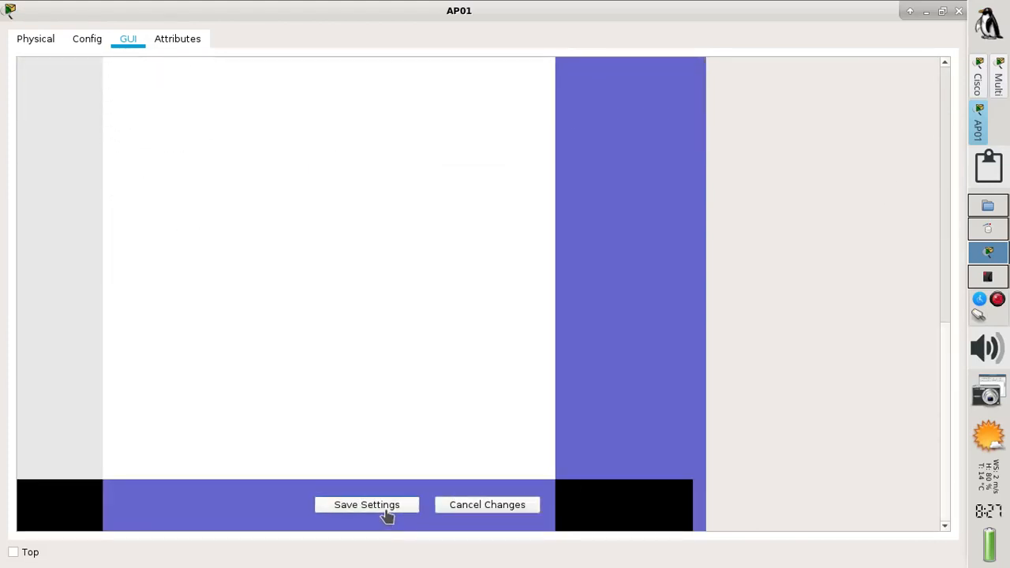
left_click(958, 12)
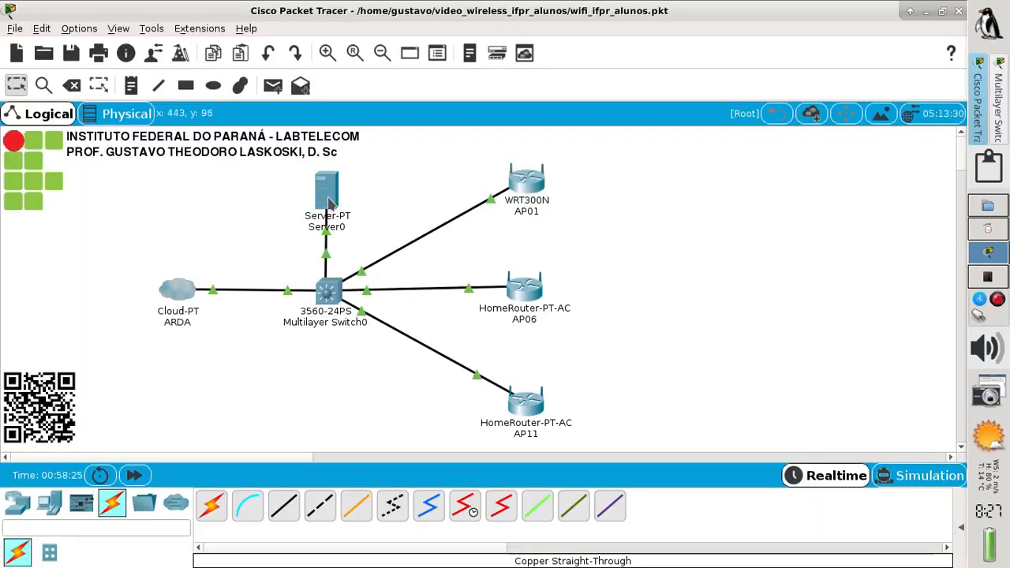
Open Server0's IP Configuration from its Desktop
mouse_move(328, 202)
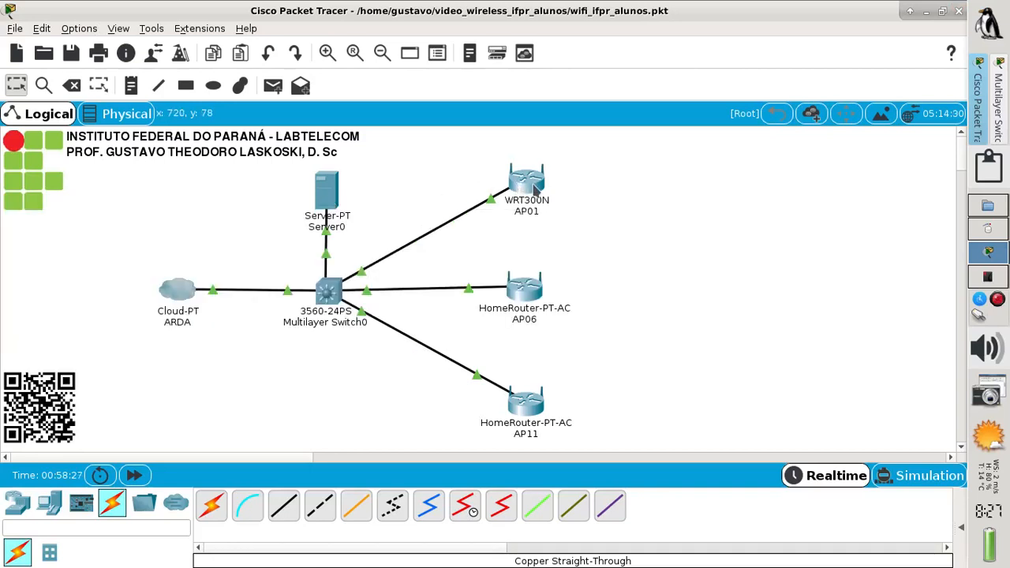
mouse_move(533, 190)
left_click(329, 200)
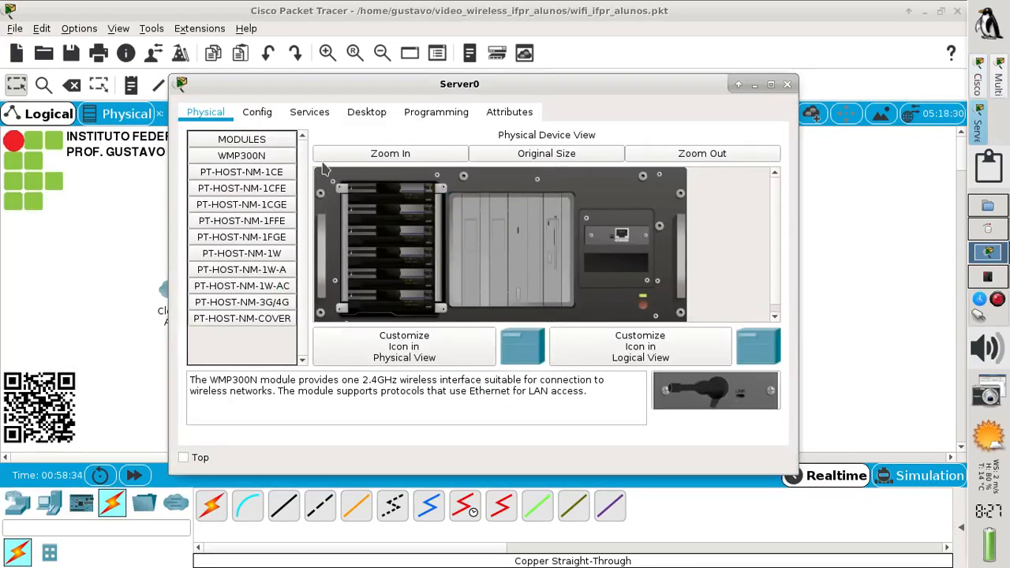
left_click(366, 115)
left_click(261, 169)
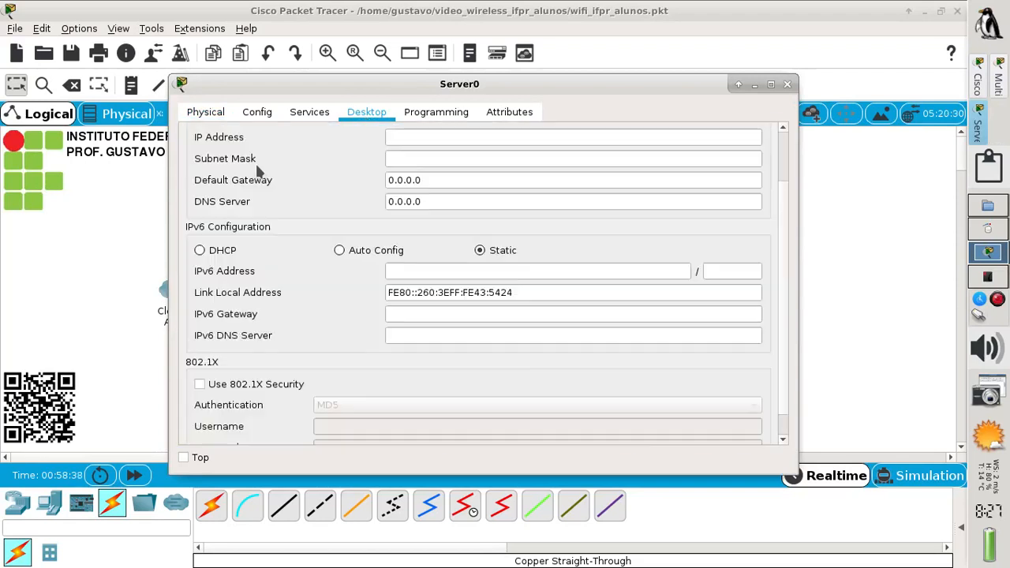
Set Server0 to IP 200.100.50.125, mask 255.255.255.128, gateway and DNS 200.100.50.126, then close it
left_click(412, 139)
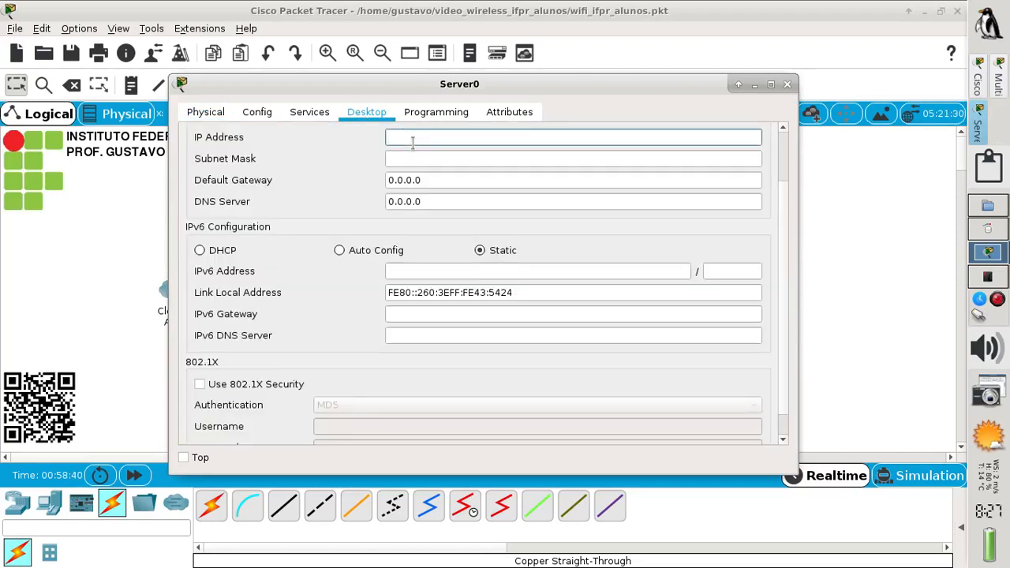
type("200.100.50.125")
key("Tab")
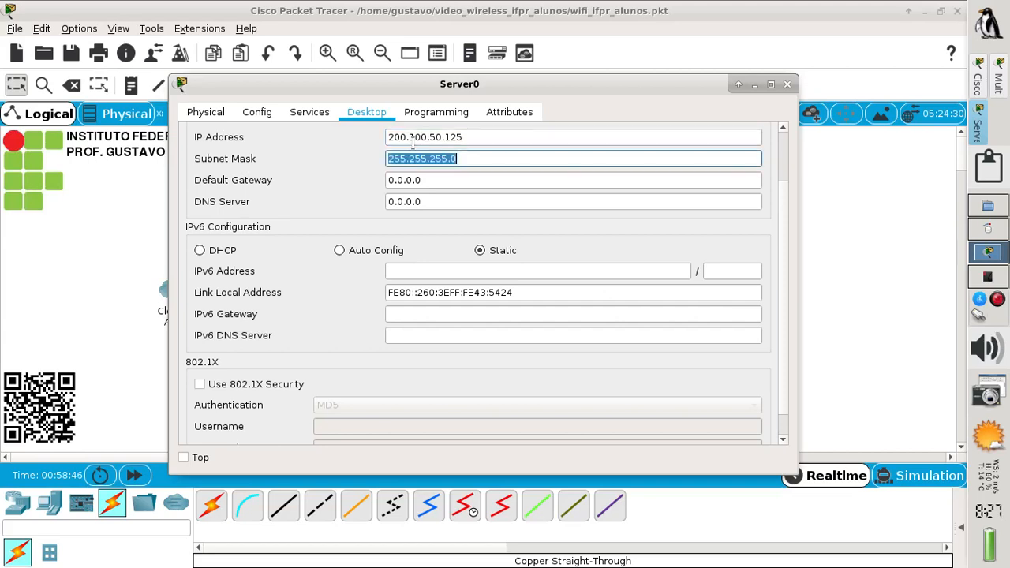
left_click(476, 158)
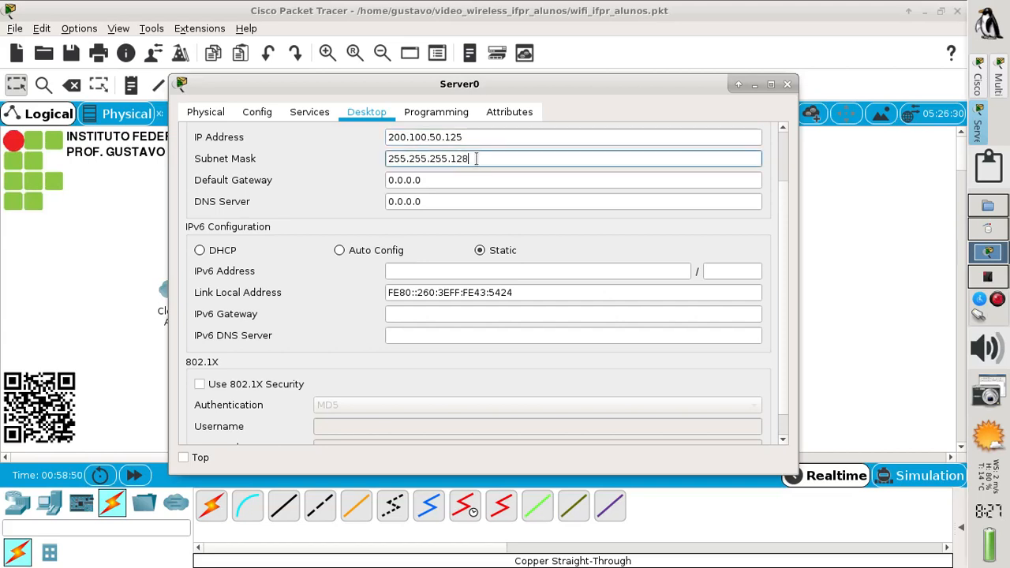
key("Tab")
type("200.")
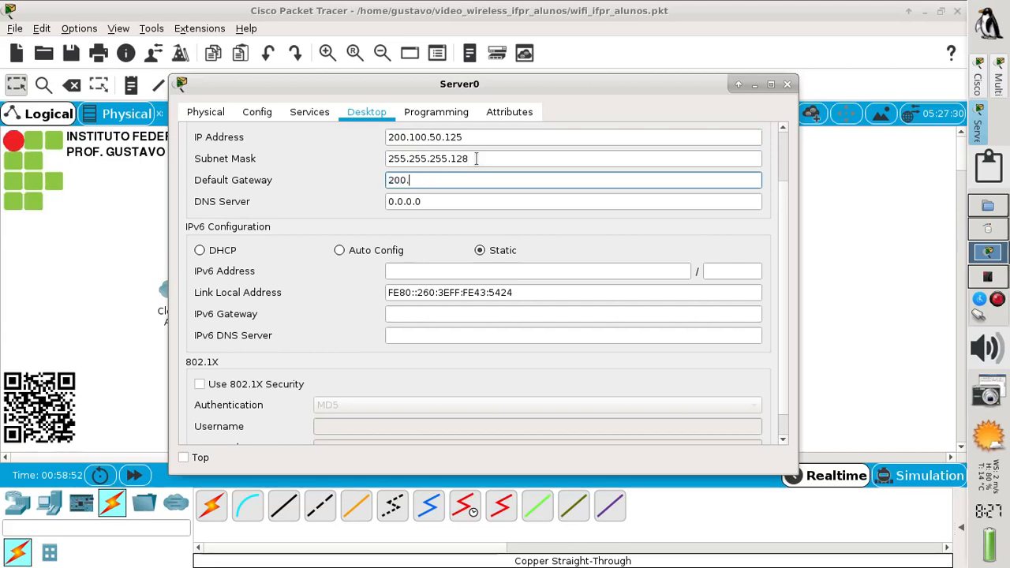
type("100.50.126")
key("Tab")
type("200")
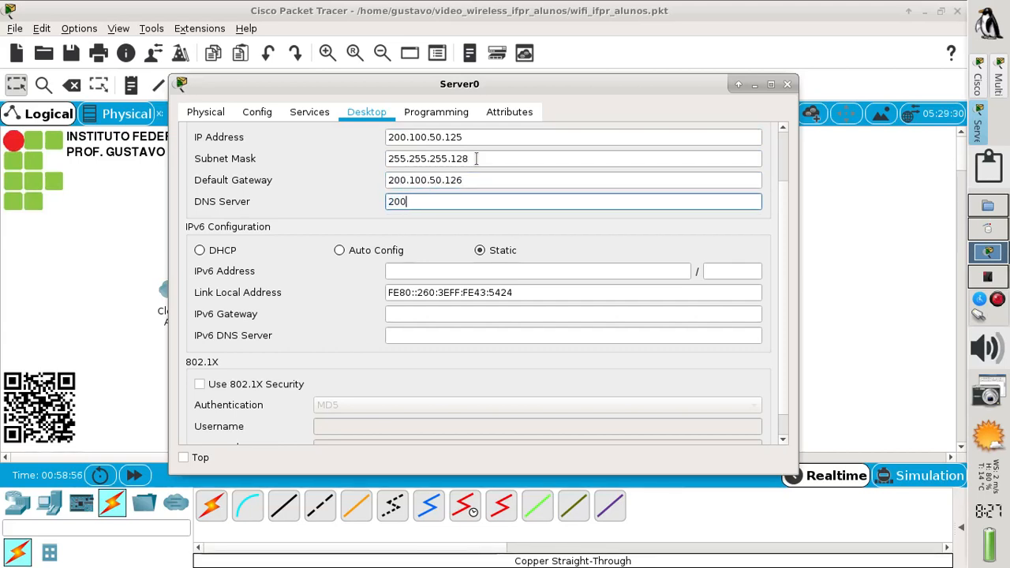
type(".100.50.126")
scroll(781, 198, "up", 3)
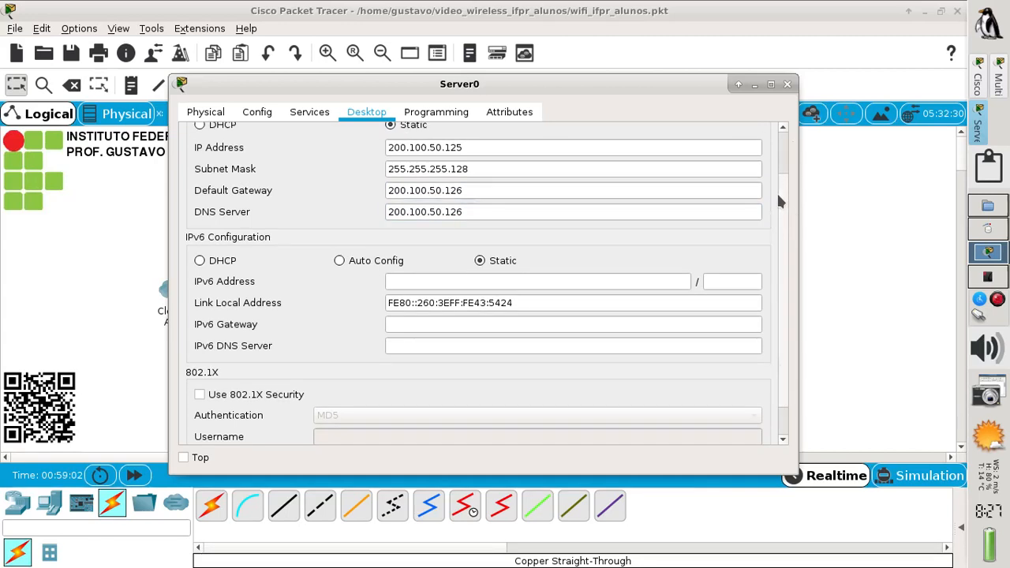
left_click(759, 139)
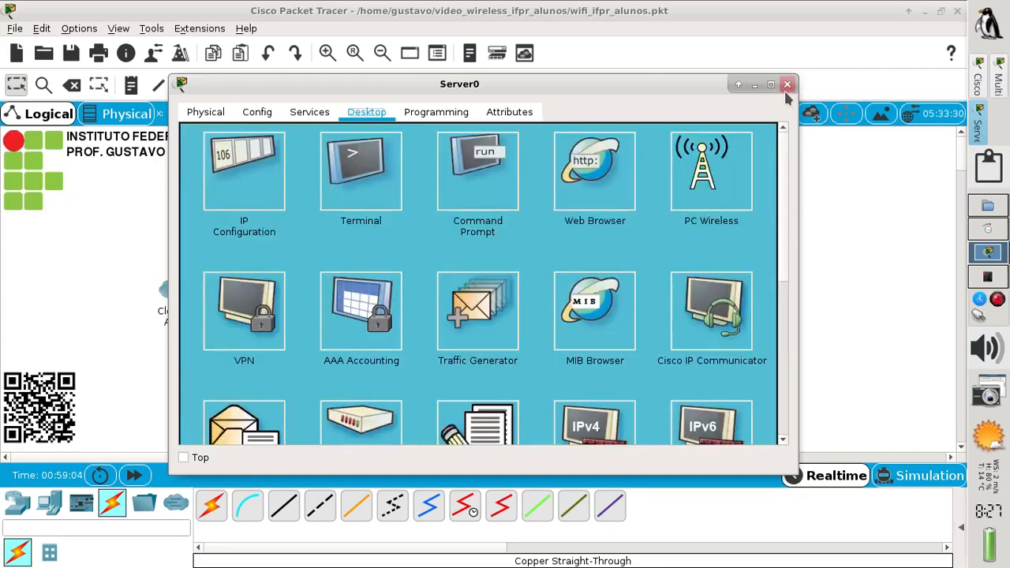
left_click(787, 84)
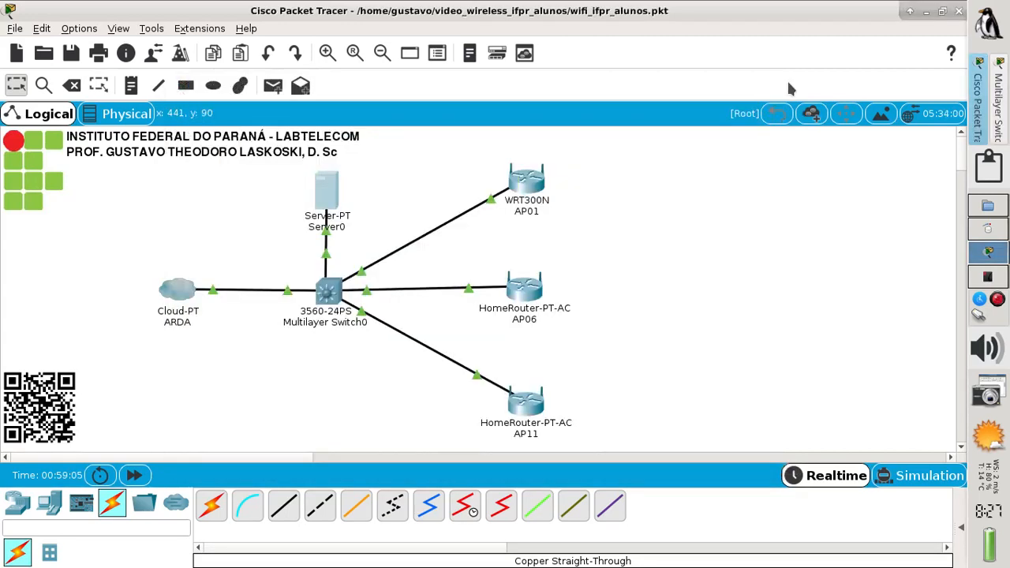
Send simple test pings from Server0 to AP01 and to Multilayer Switch0
left_click(961, 531)
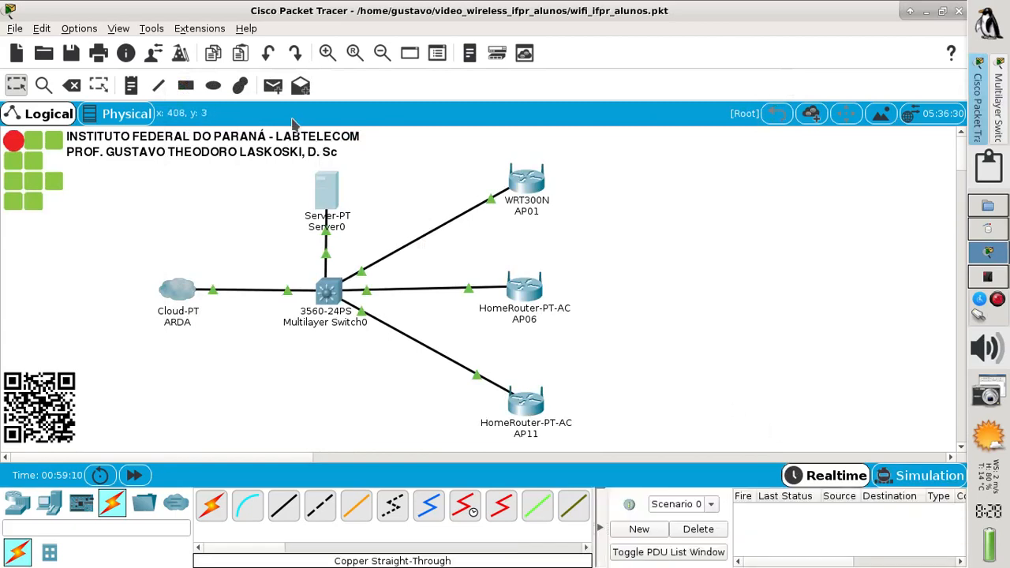
left_click(274, 85)
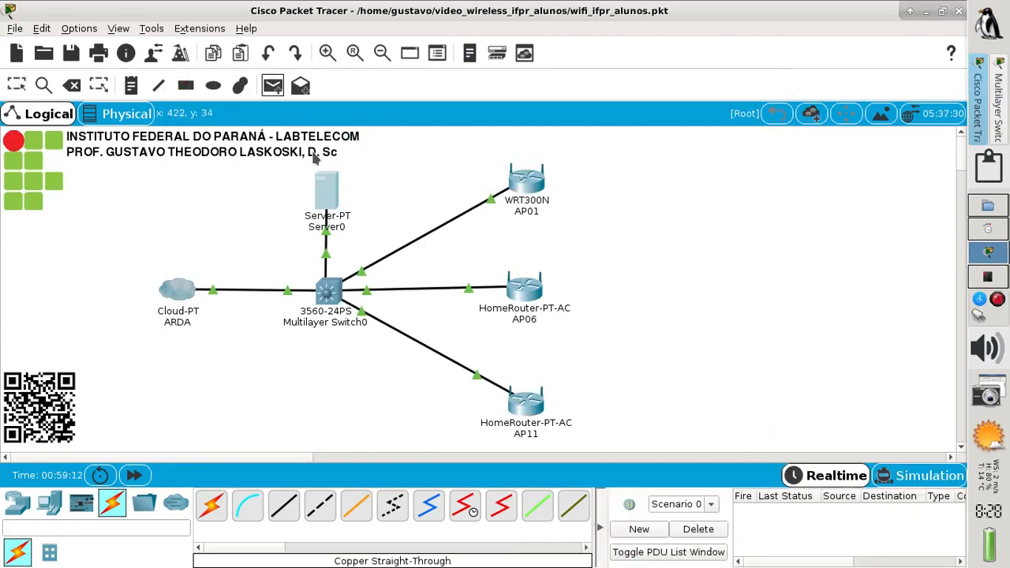
left_click(335, 194)
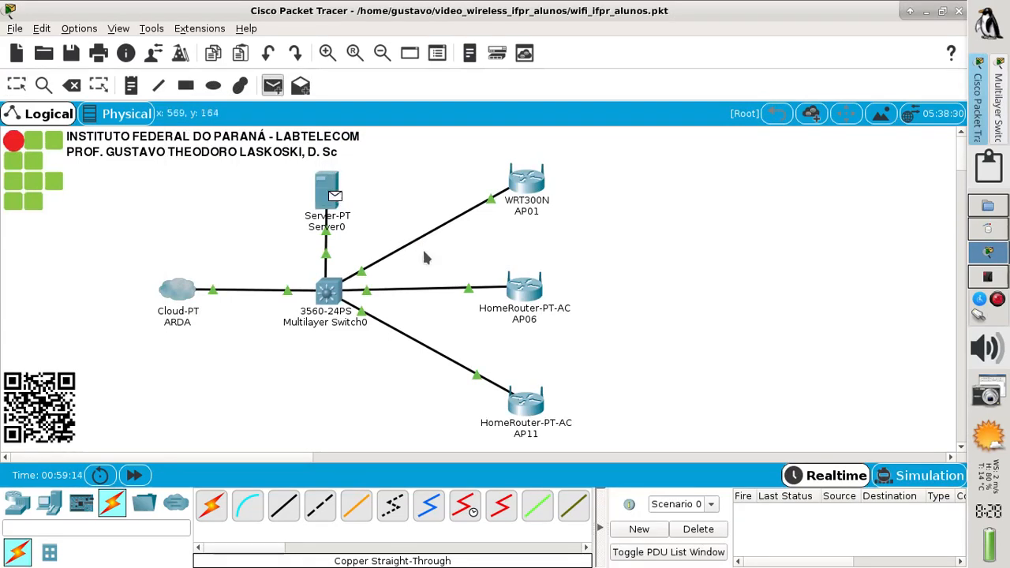
left_click(519, 195)
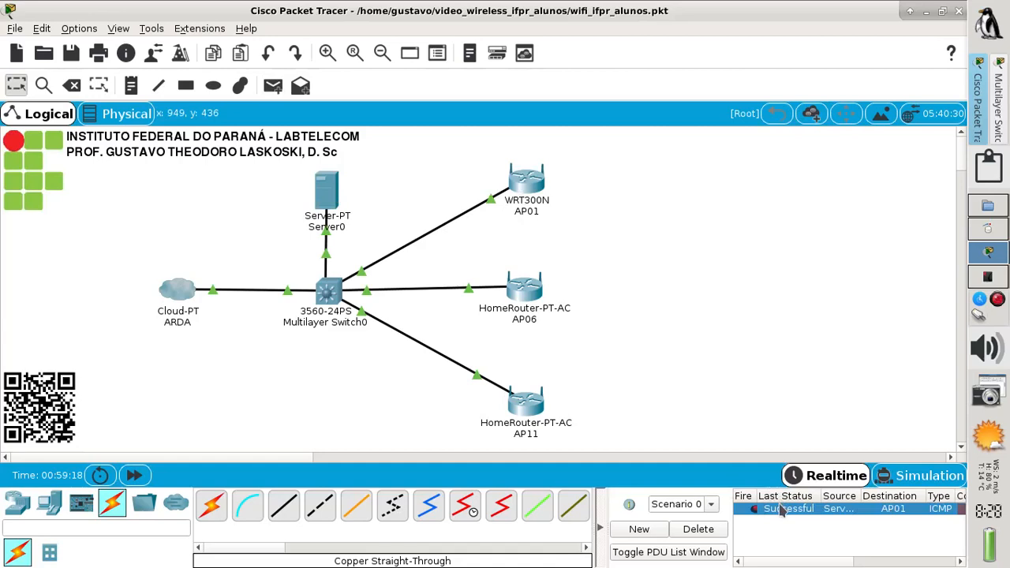
left_click(271, 85)
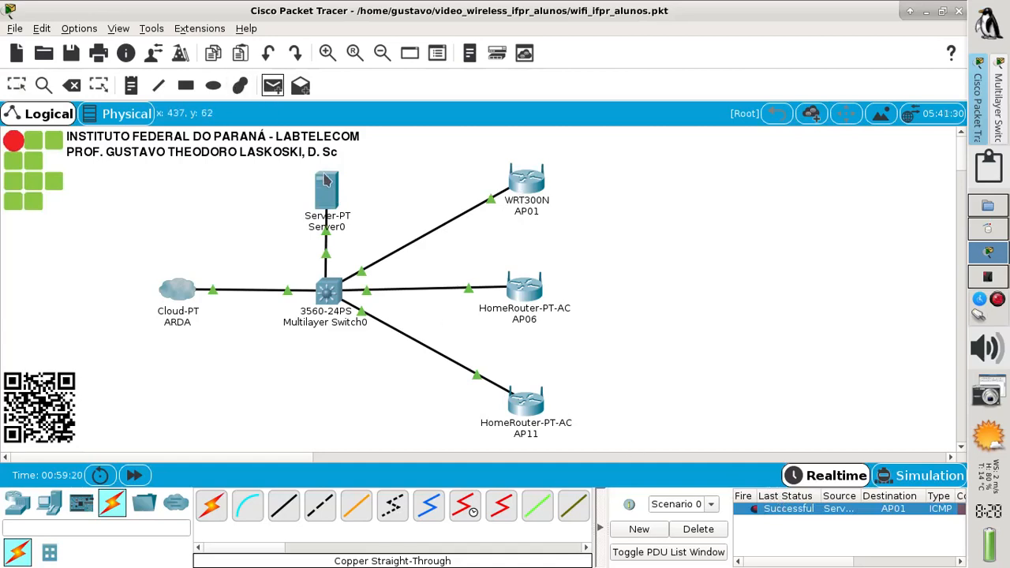
left_click(327, 183)
left_click(333, 294)
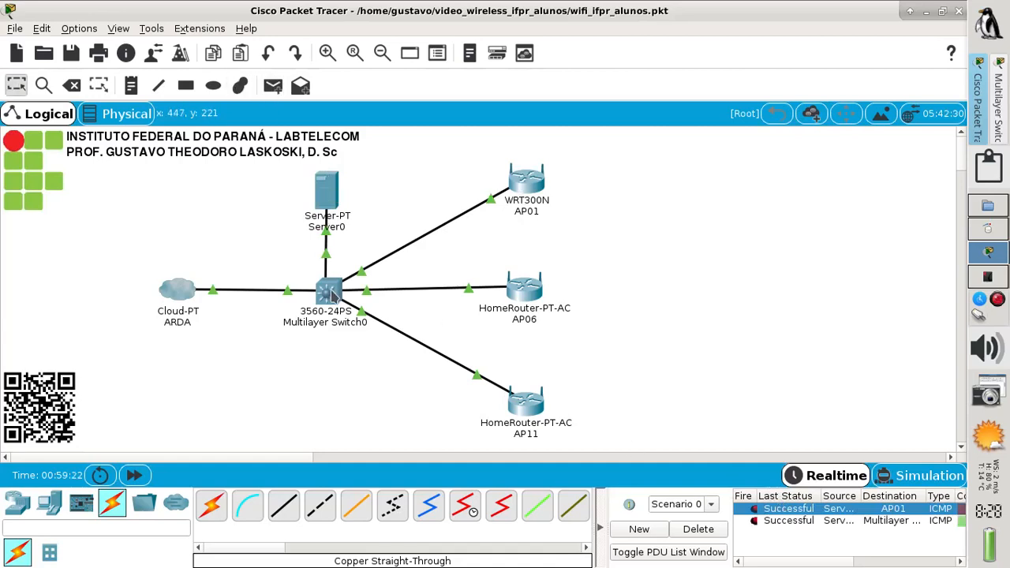
Ping Multilayer Switch0 from AP01, clear all test results, and open Server0's desktop
left_click(271, 86)
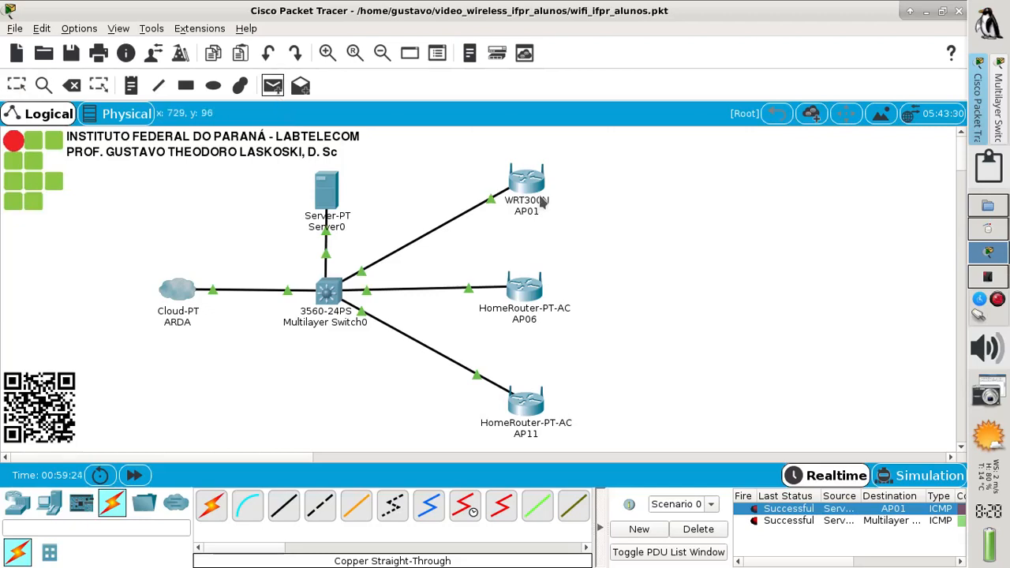
left_click(535, 183)
left_click(330, 294)
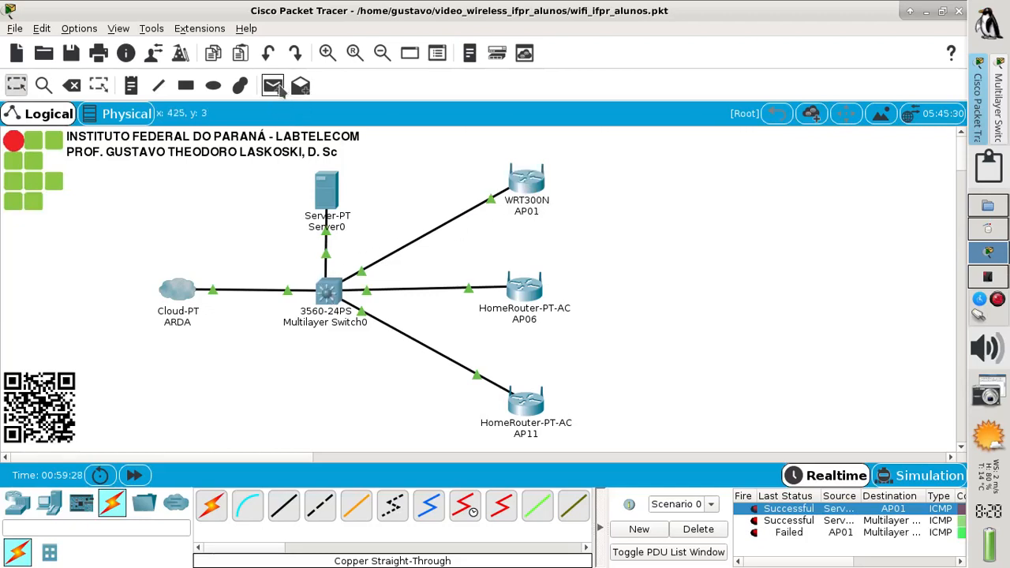
left_click(281, 90)
left_click(516, 186)
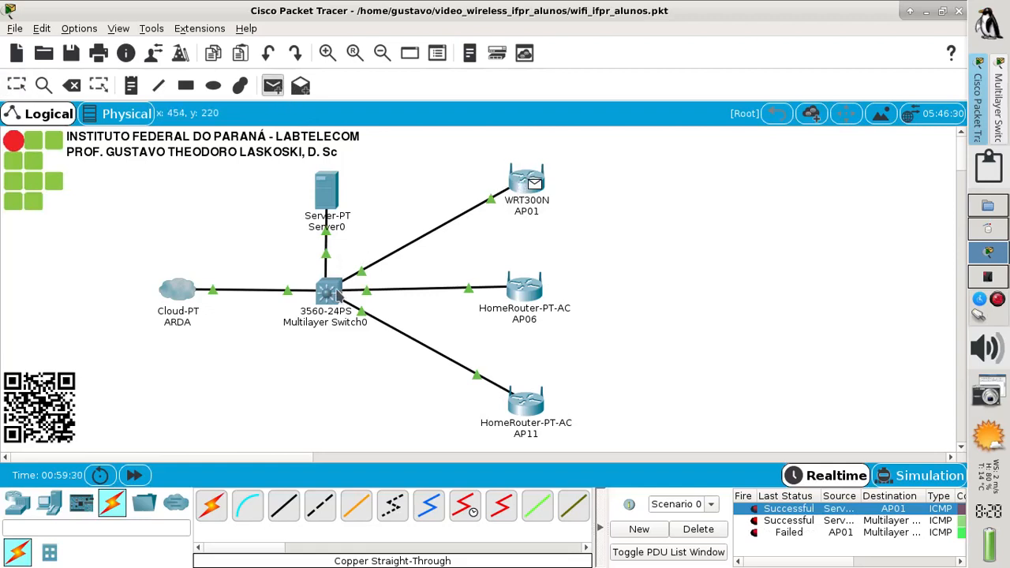
left_click(333, 291)
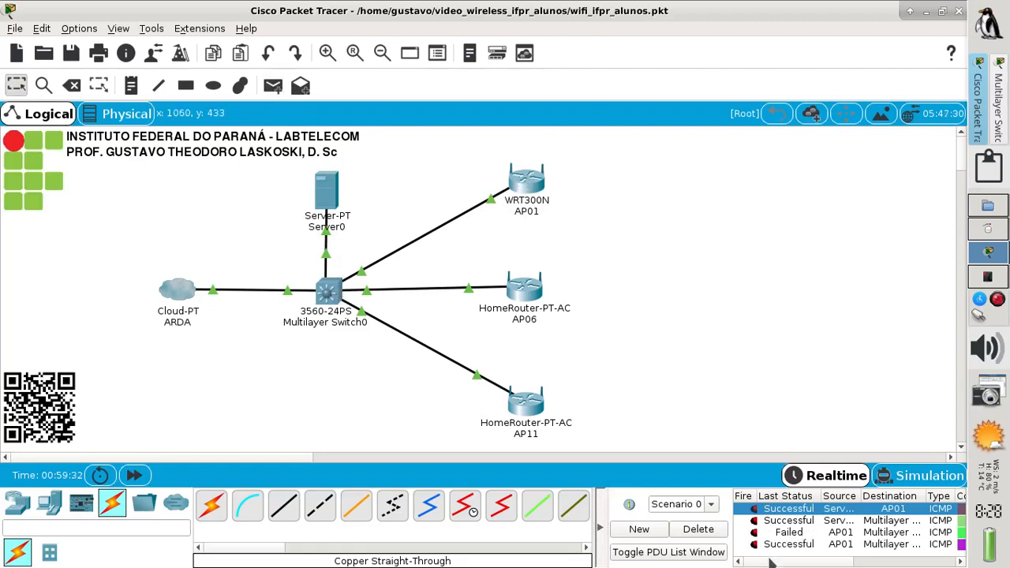
left_click(700, 530)
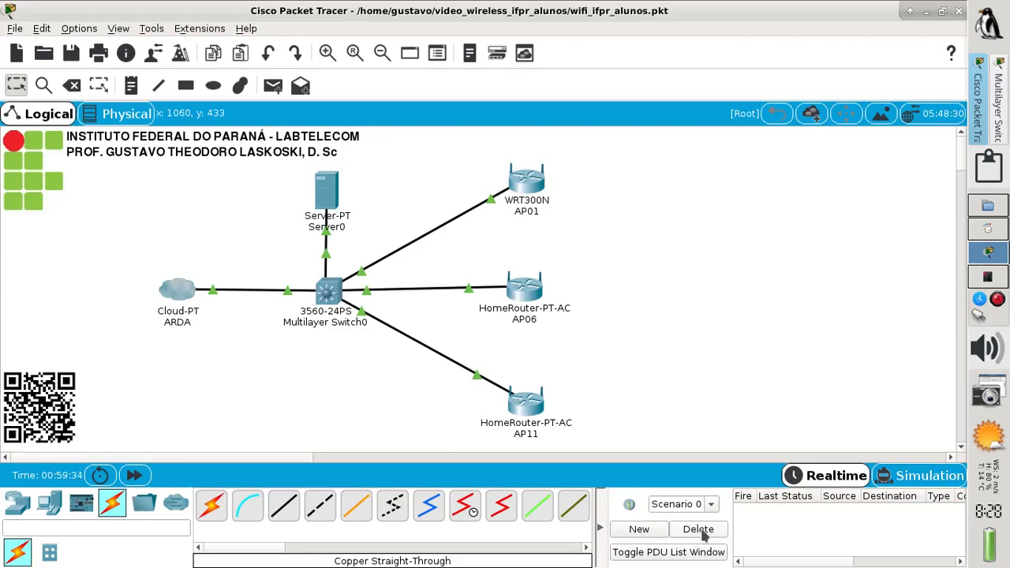
left_click(332, 196)
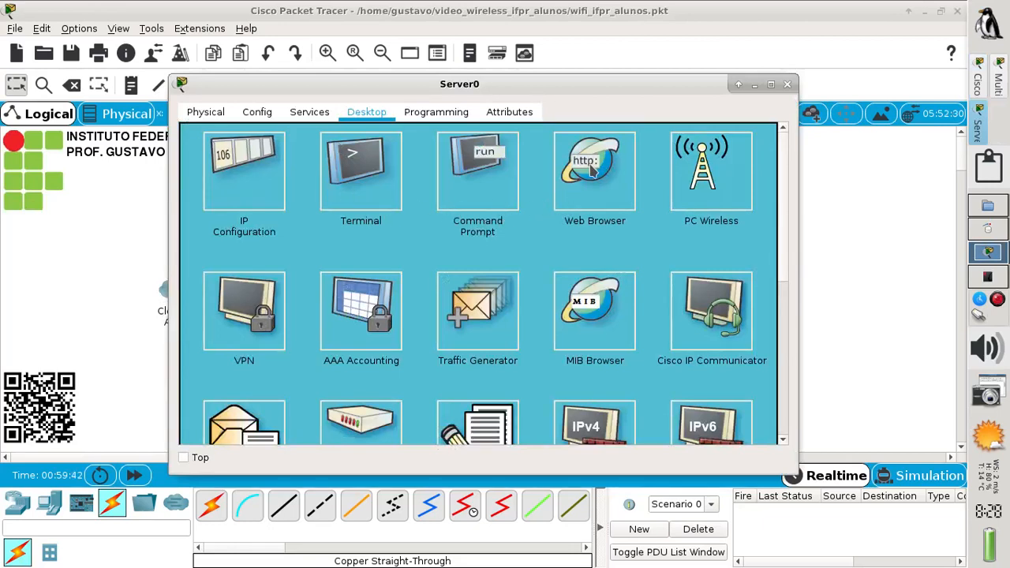
Browse from Server0 to 200.100.50.124, log in with the router's credentials, then close Server0
left_click(591, 172)
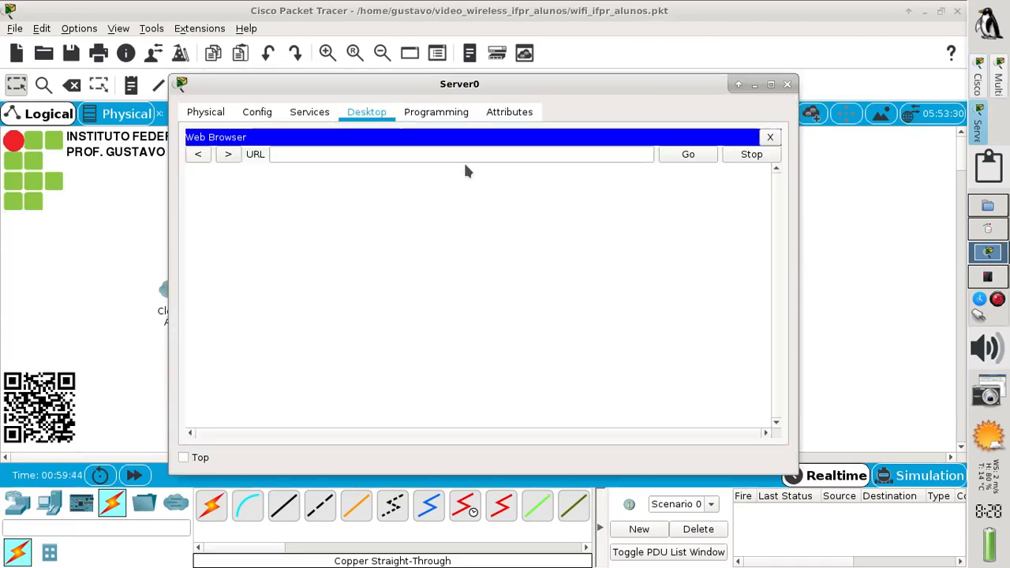
type("200")
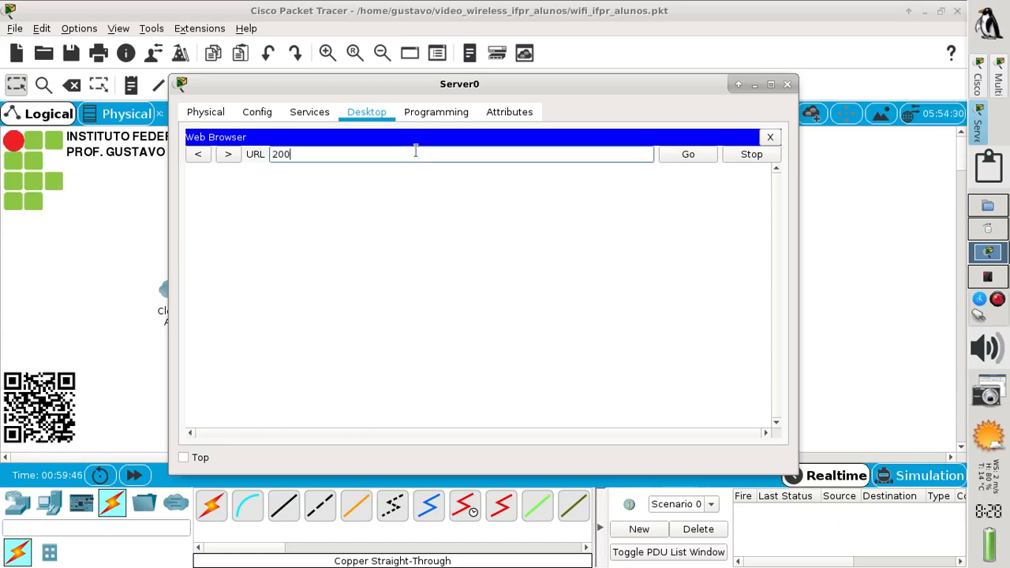
type(".100.50.124")
left_click(674, 156)
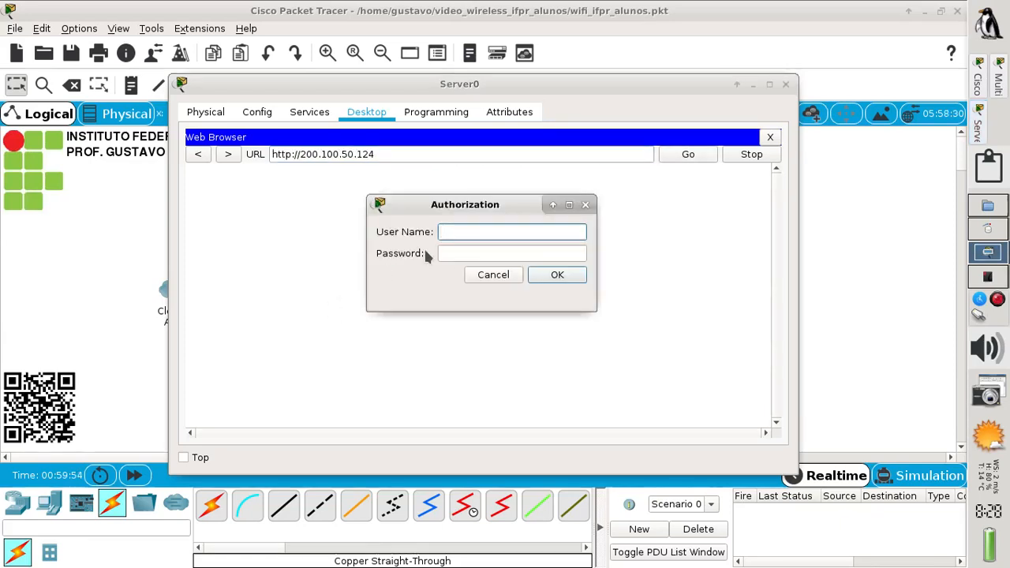
type("admin")
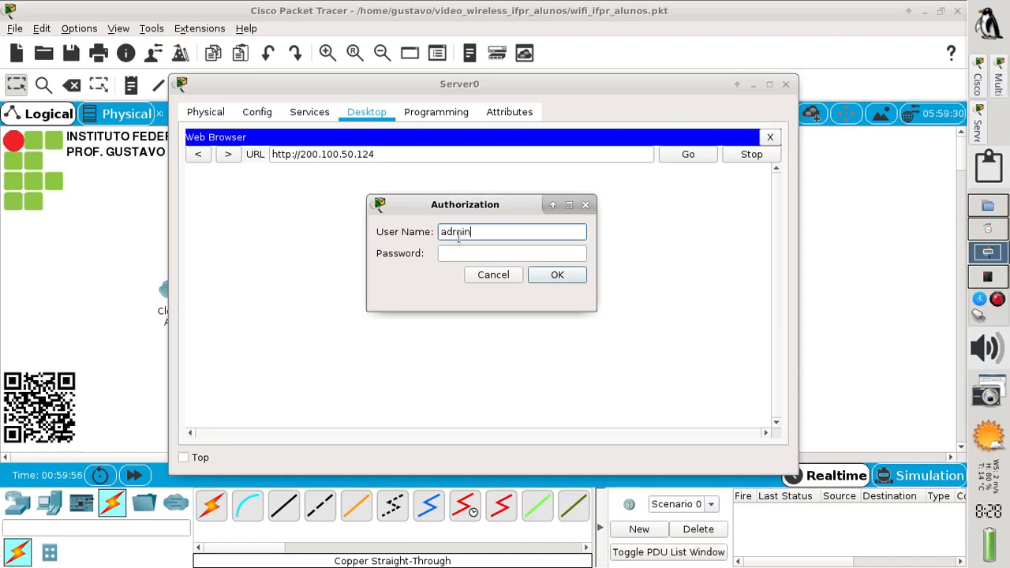
key("Tab")
type("admin")
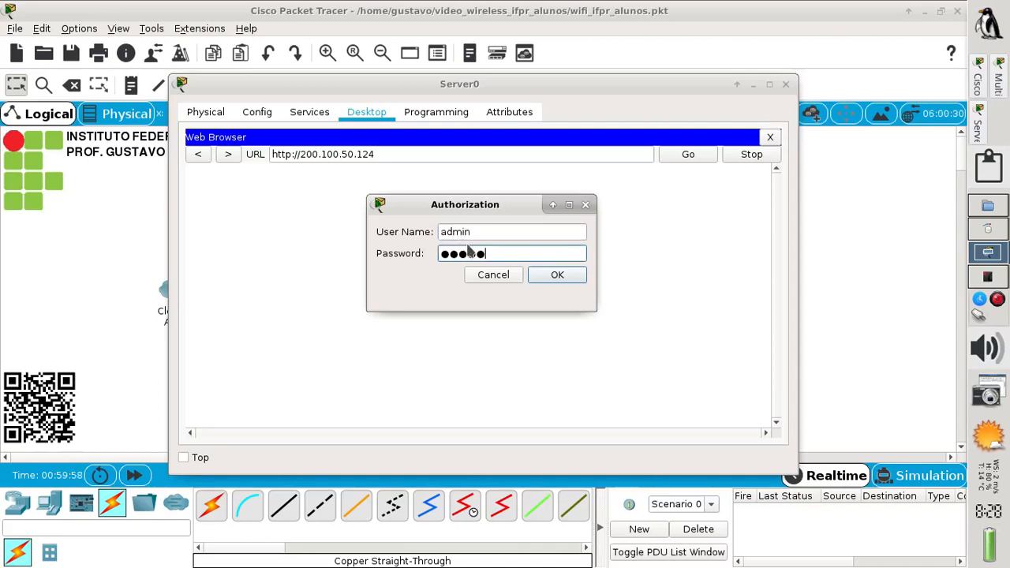
left_click(573, 276)
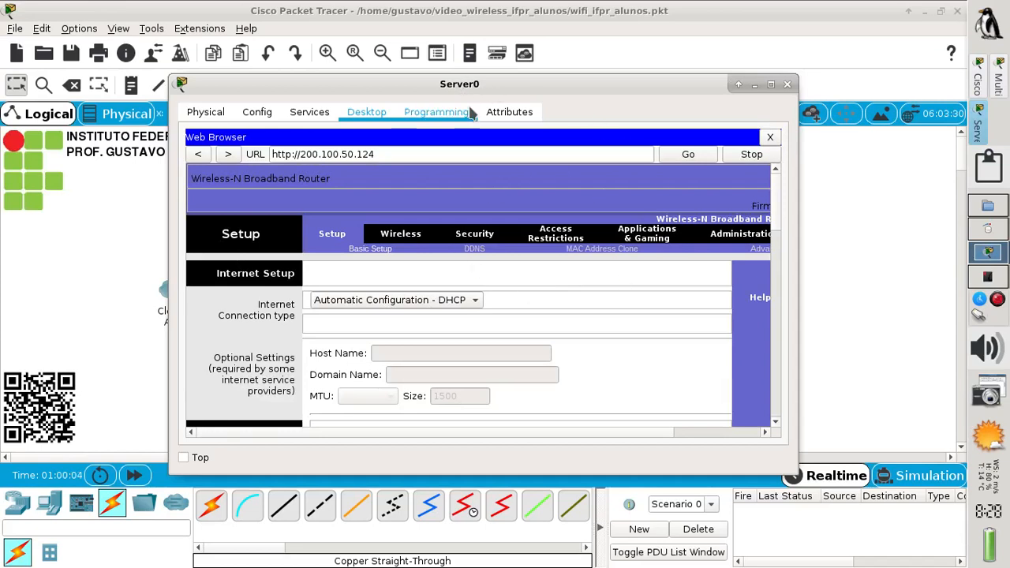
left_click(786, 84)
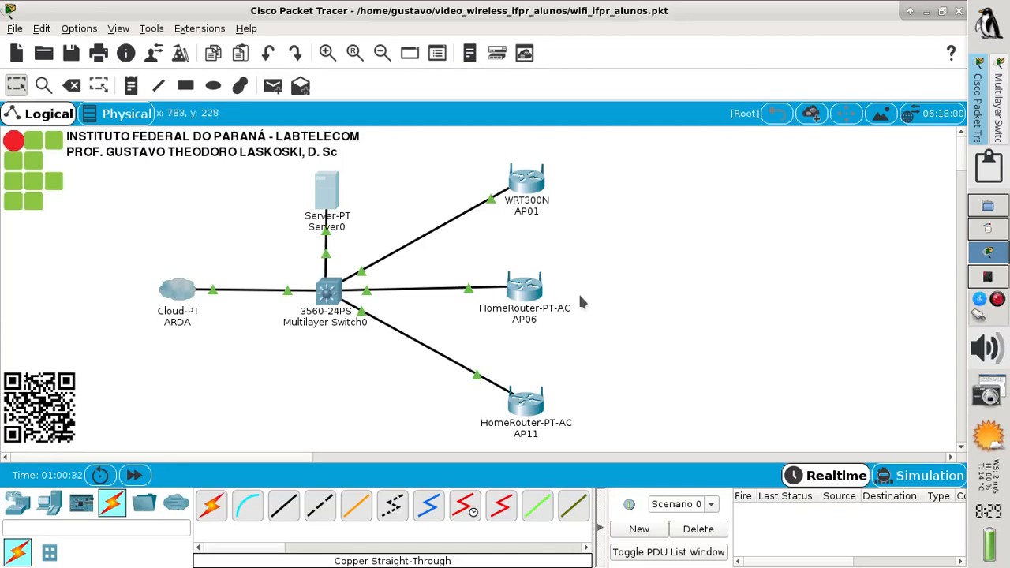
Drop a SMARTPHONE-PT at the canvas's upper right, rename it A, and open its settings
left_click(49, 505)
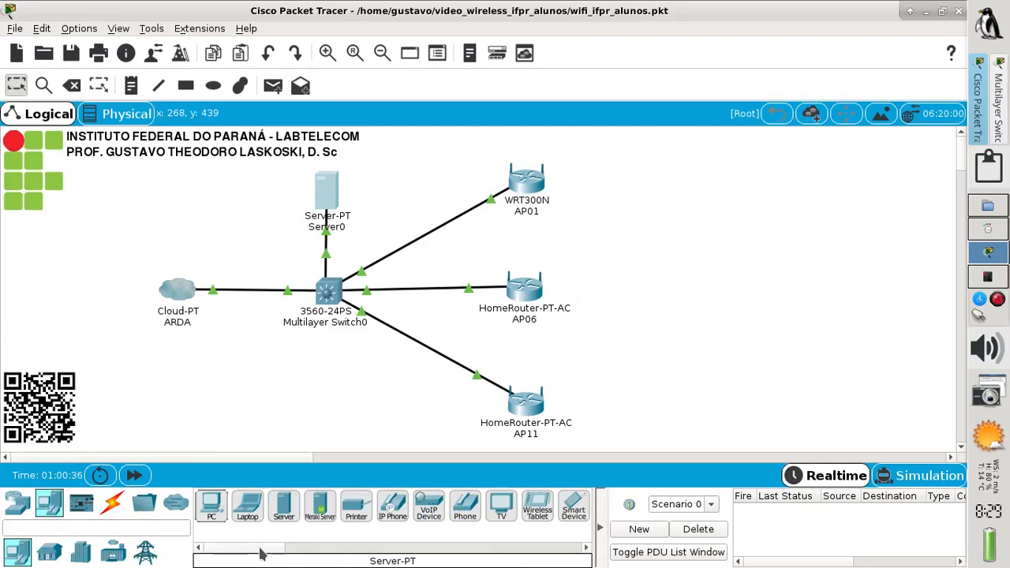
scroll(291, 544, "right", 3)
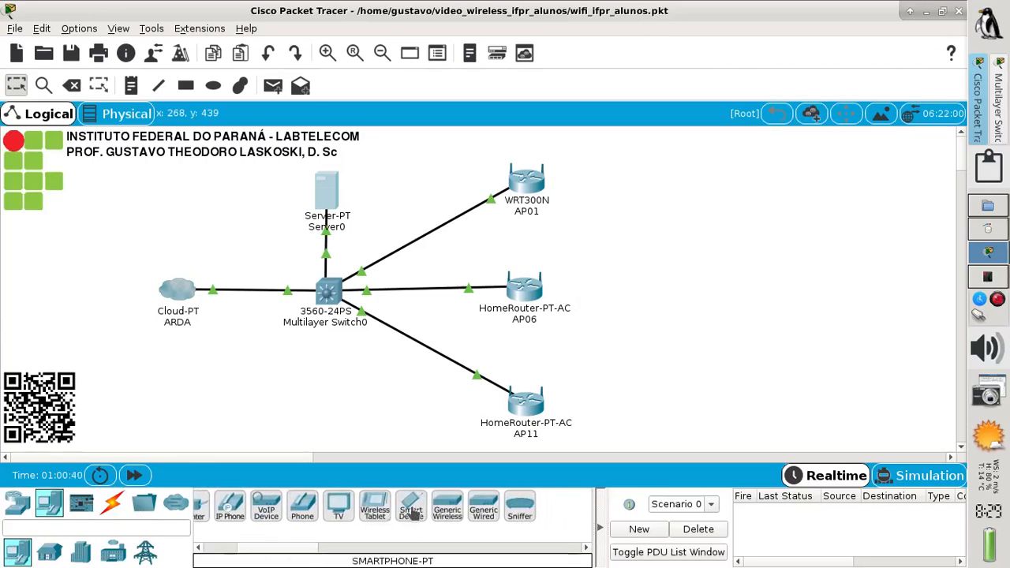
left_click_drag(410, 511, 676, 183)
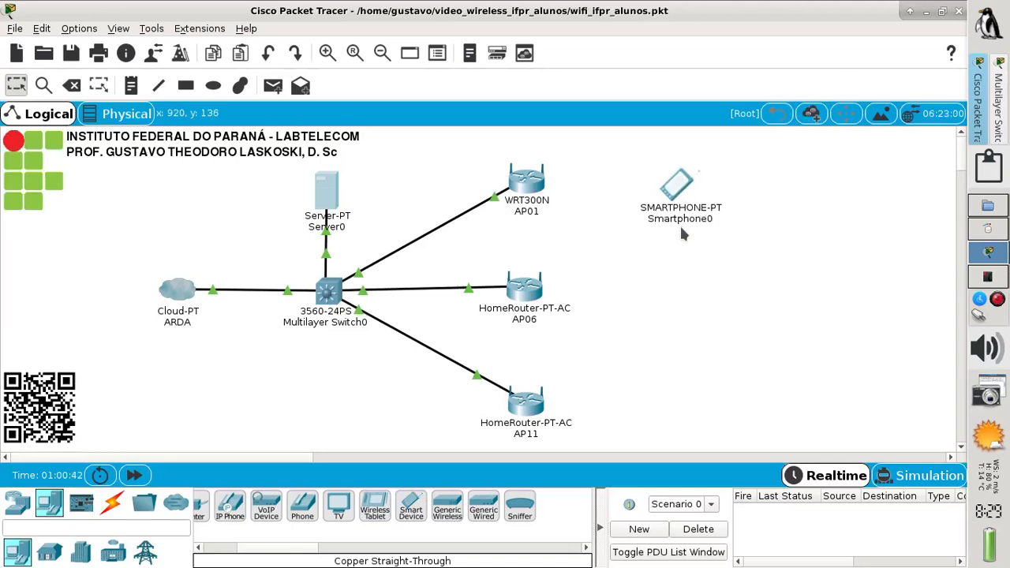
left_click(682, 219)
double_click(729, 219)
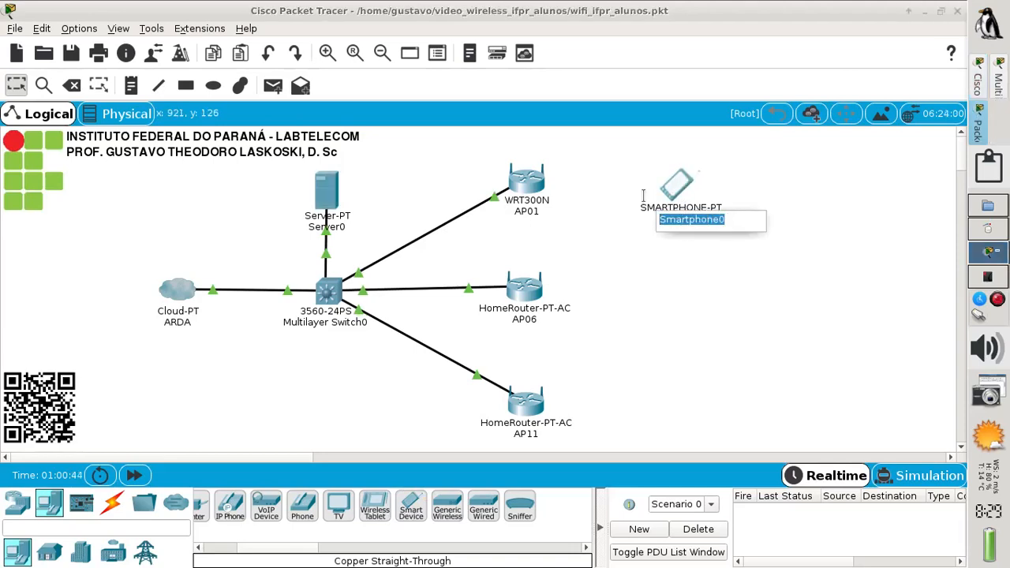
type("A")
left_click(677, 271)
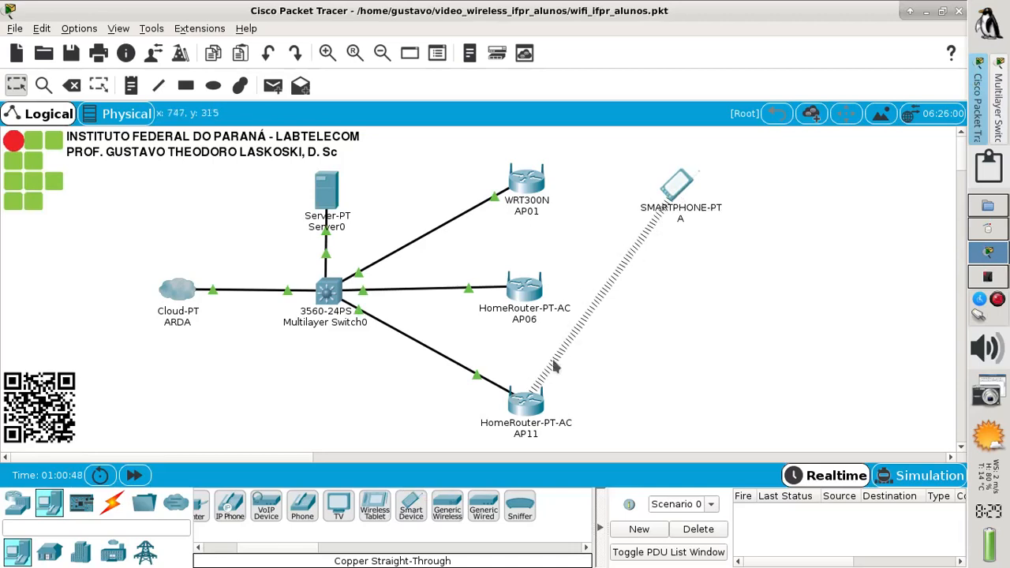
left_click(675, 188)
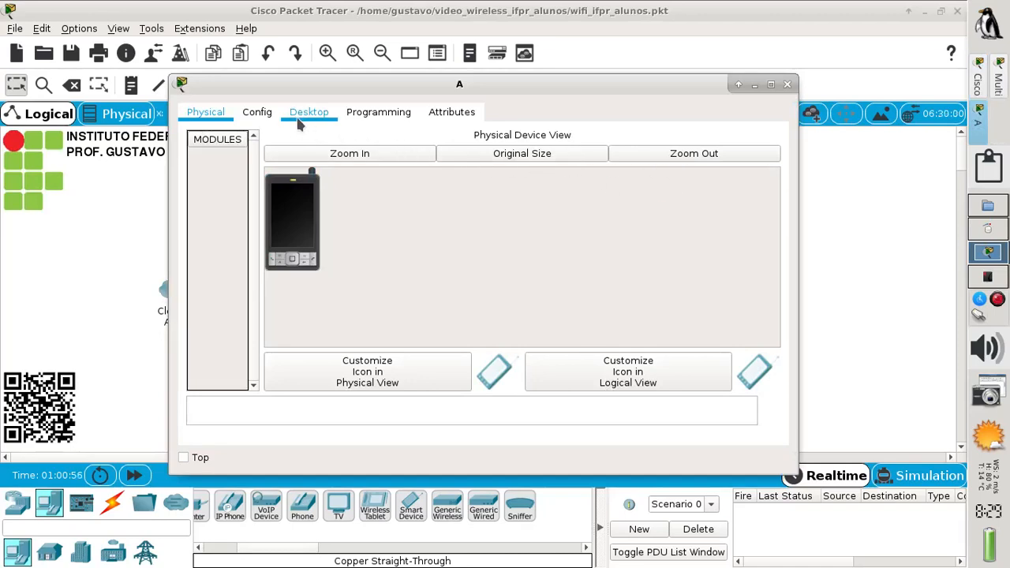
Change smartphone A's Wireless0 SSID from Default to IFPR_ALUNOS, keep the port on, and close
left_click(258, 122)
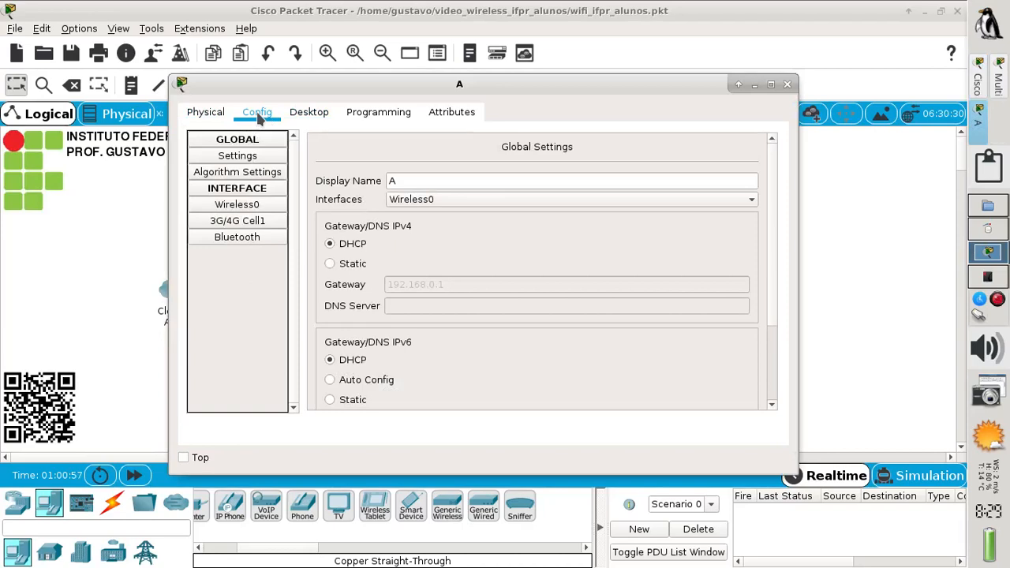
left_click(248, 207)
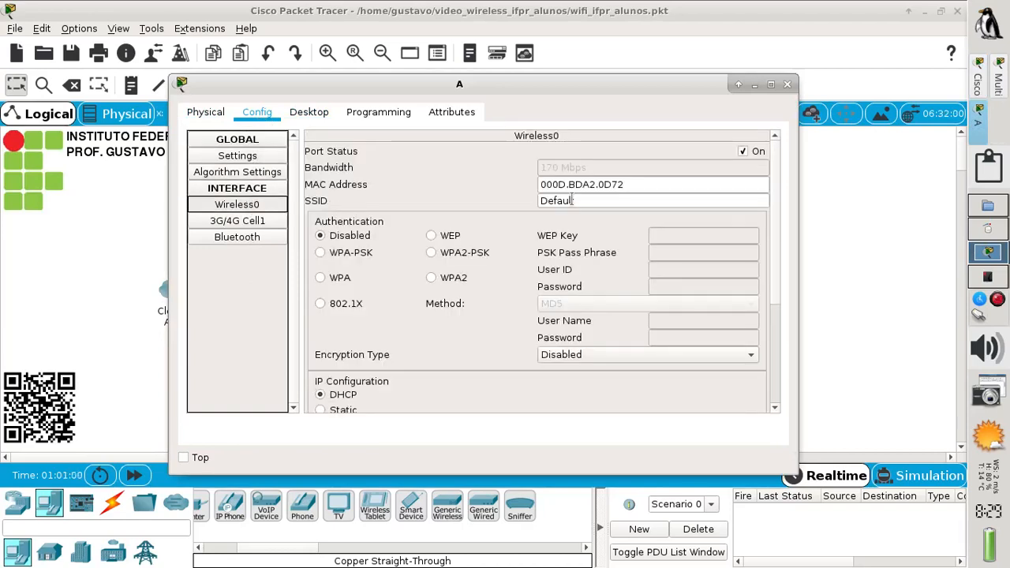
left_click_drag(581, 200, 532, 201)
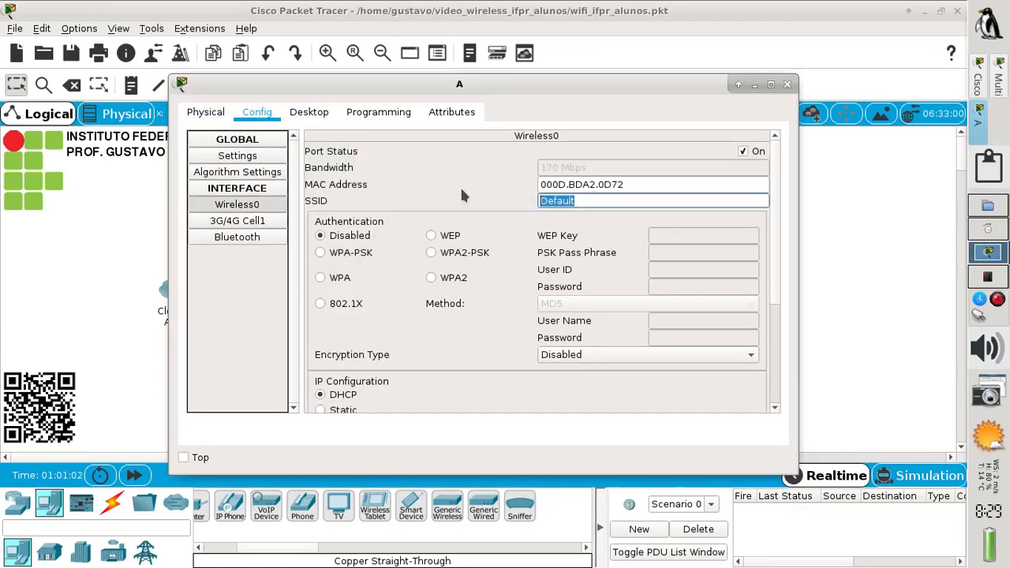
type("IFPR_ALUNOS")
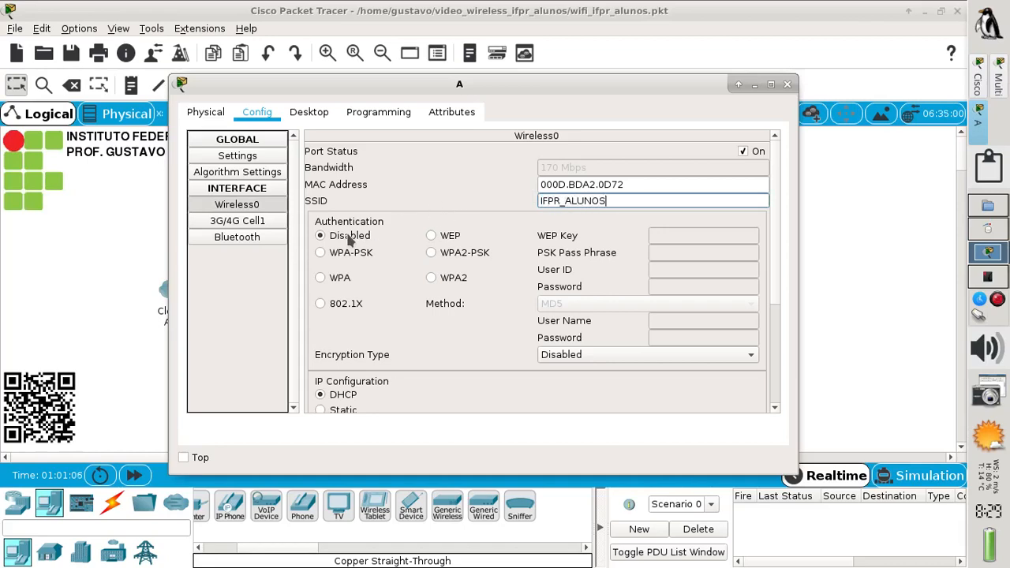
left_click(742, 150)
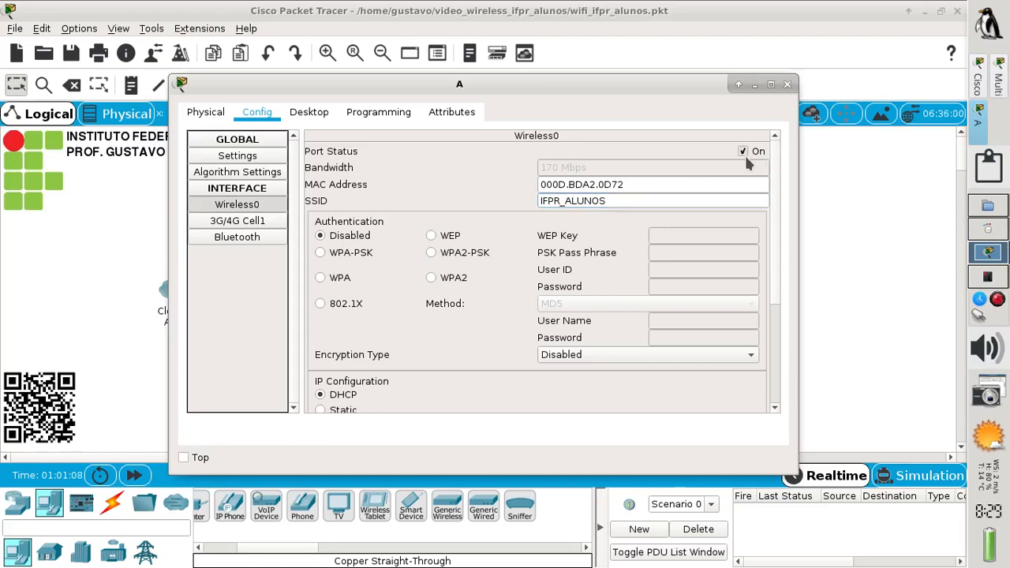
left_click(786, 83)
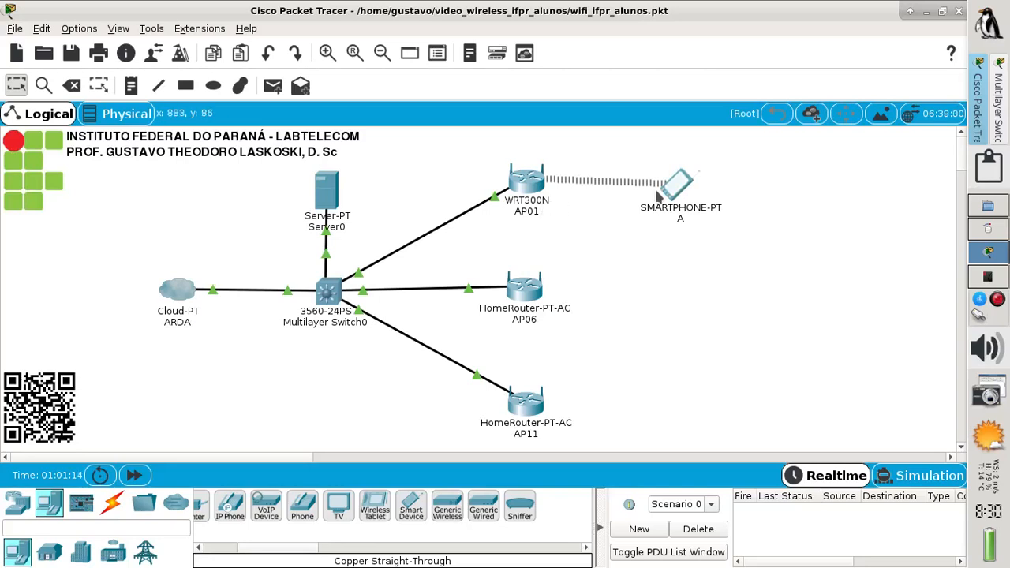
mouse_move(674, 196)
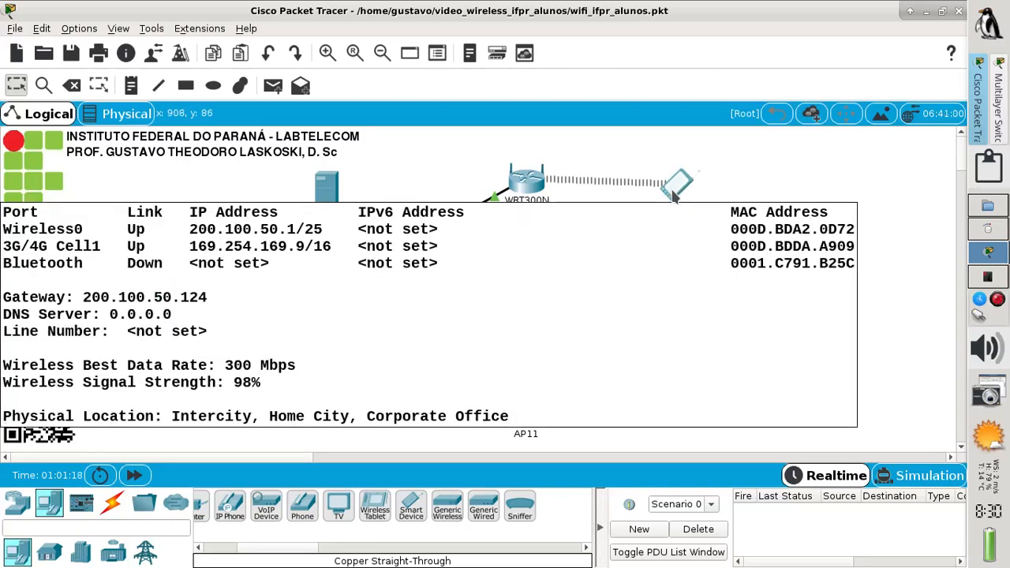
left_click(712, 188)
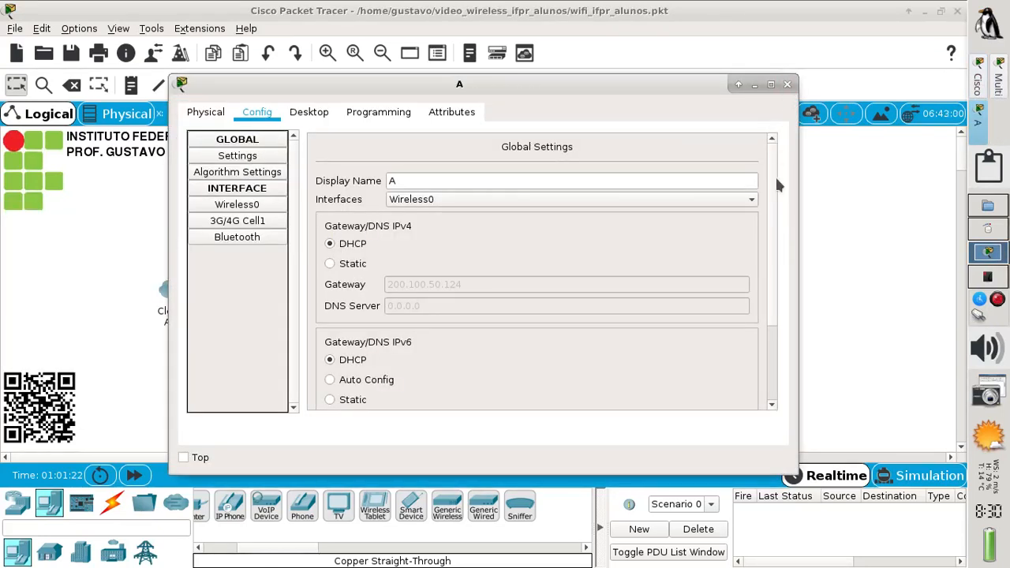
left_click(787, 85)
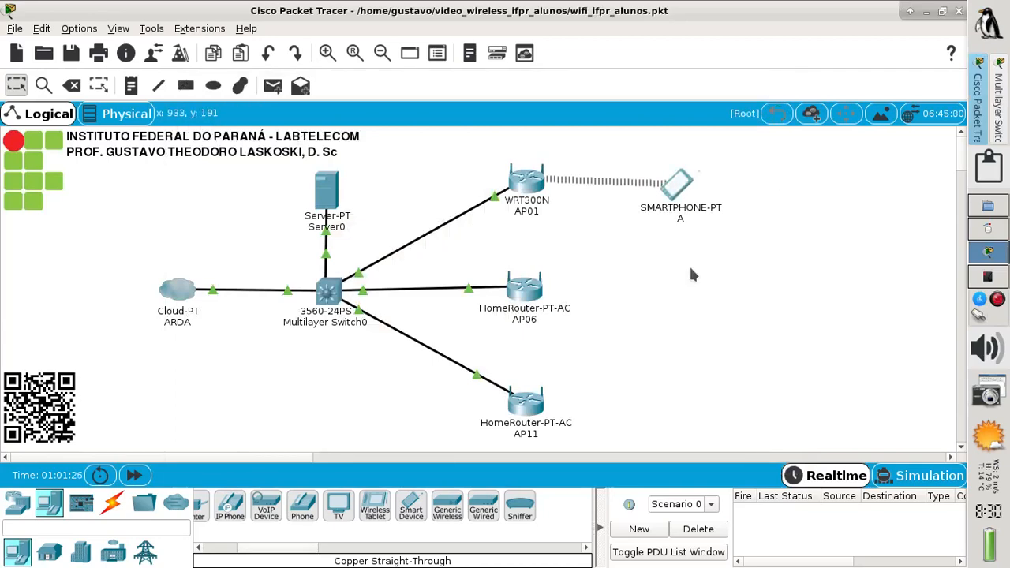
Paste copies A(1) and A(2) of smartphone A beside it and check their addresses .103 and .104
left_click_drag(732, 238, 661, 170)
key("ctrl+v")
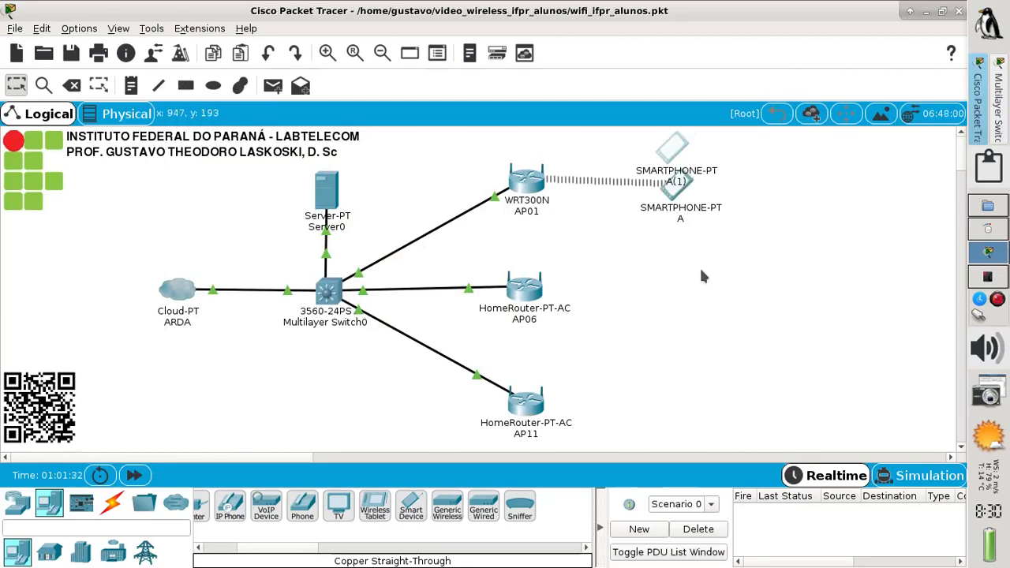
left_click_drag(680, 162, 755, 161)
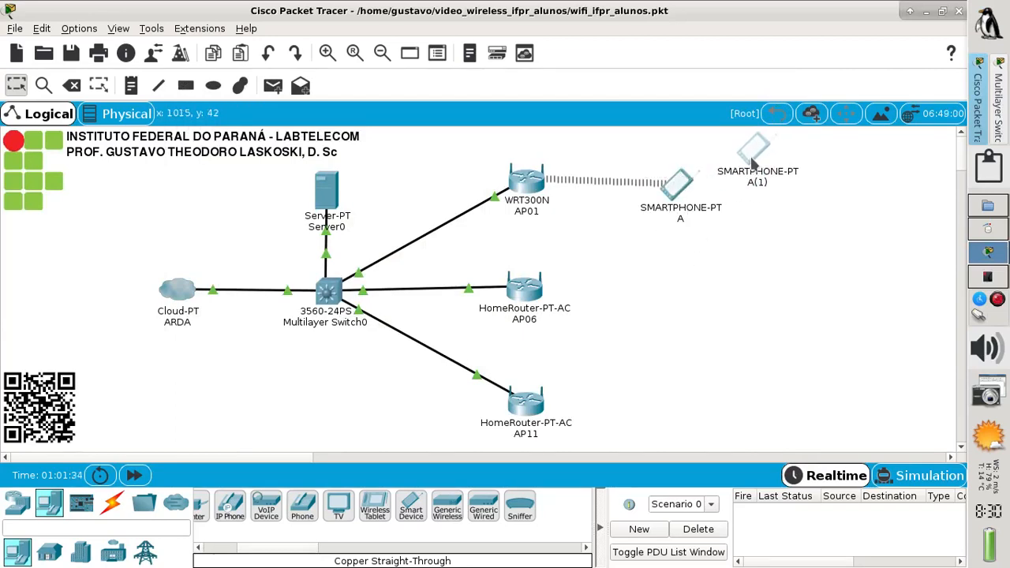
key("ctrl+v")
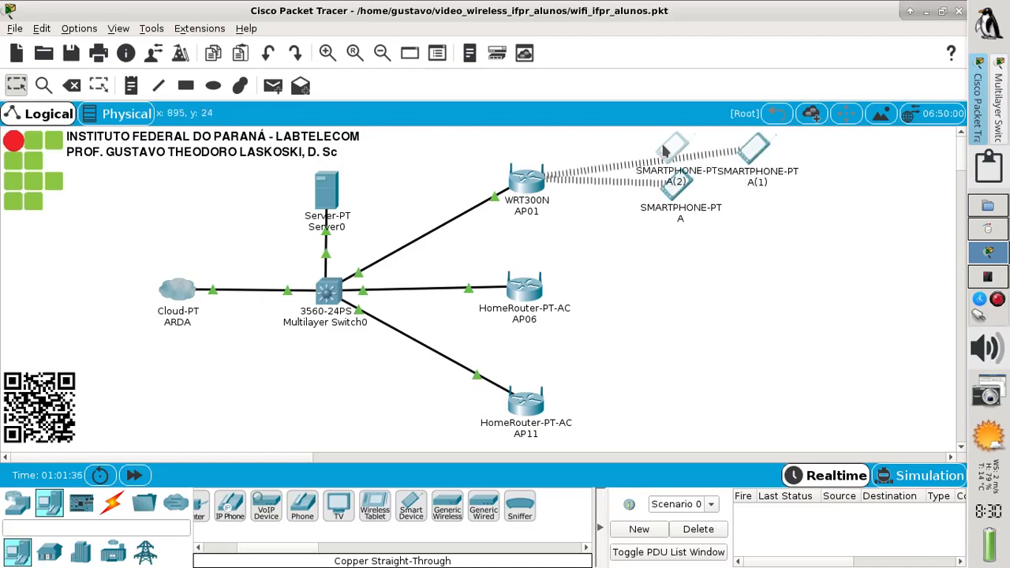
left_click_drag(671, 150, 754, 222)
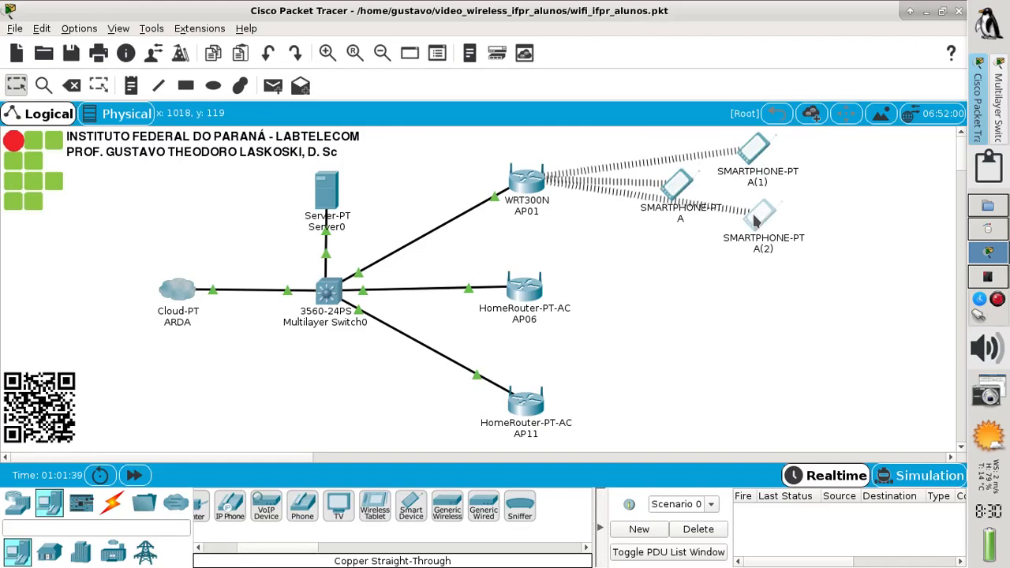
mouse_move(763, 223)
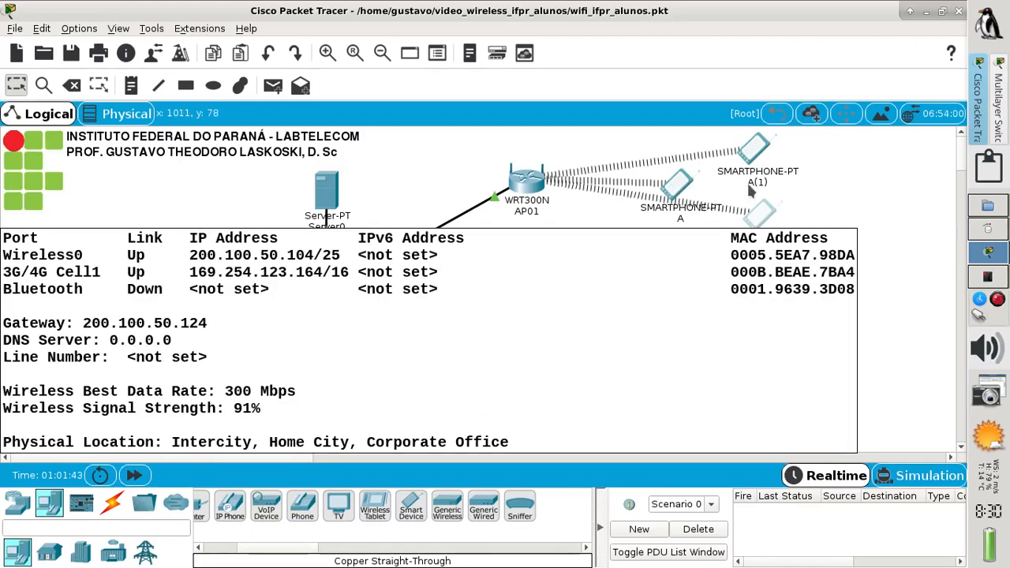
mouse_move(761, 160)
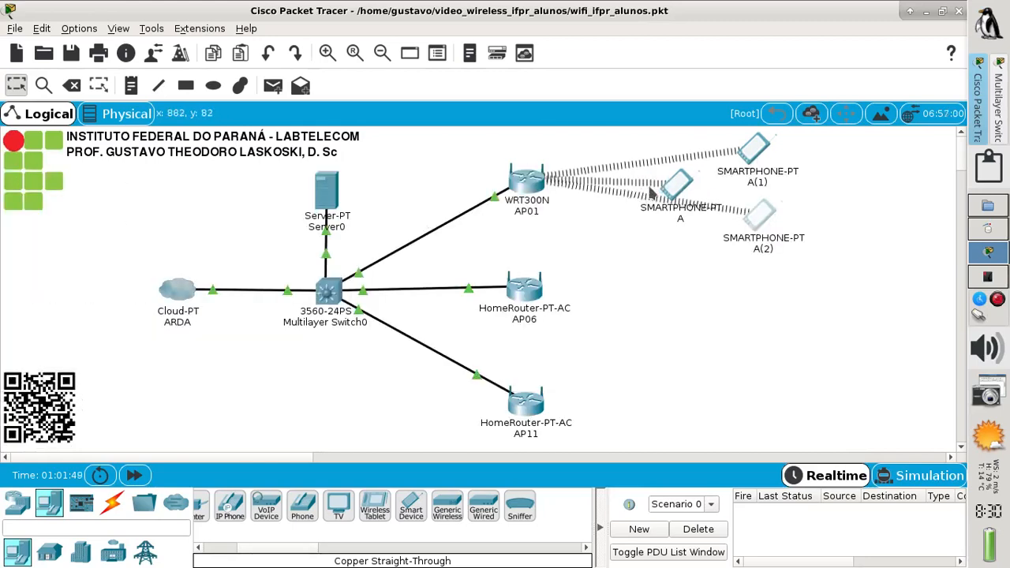
Set DHCP Server to Disabled on AP01's GUI Setup page and save the settings
left_click(528, 188)
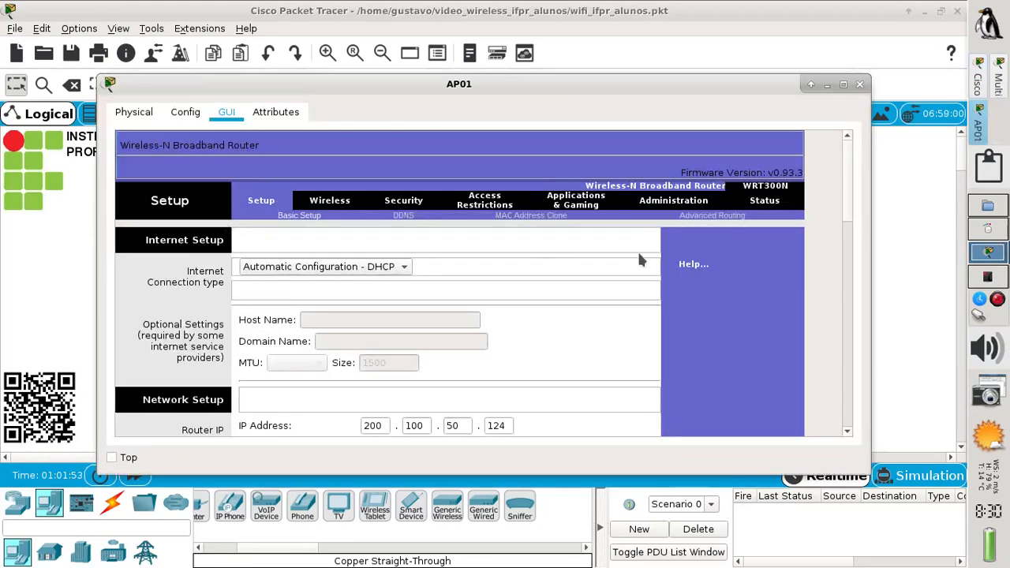
scroll(843, 201, "down", 5)
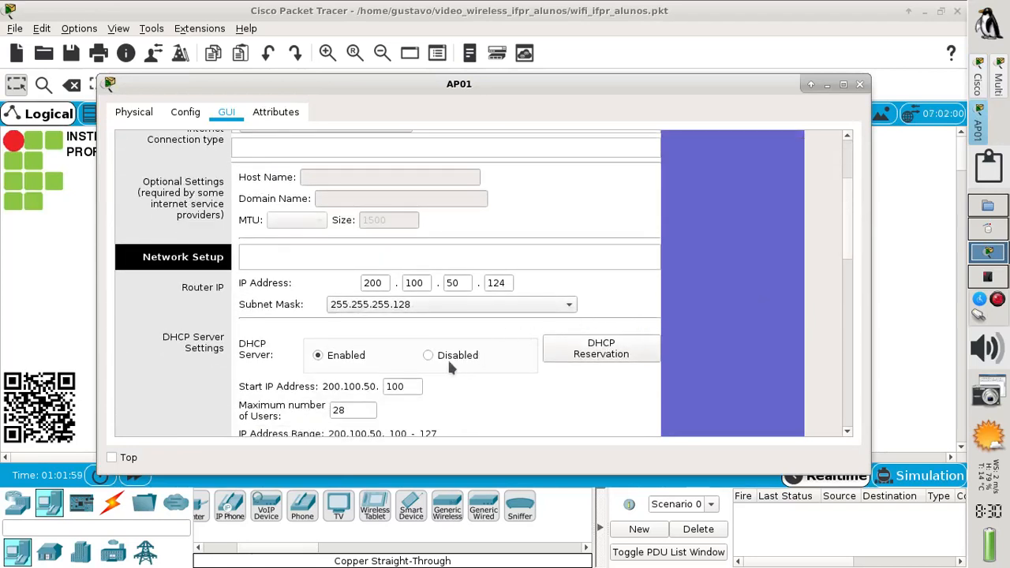
left_click(428, 356)
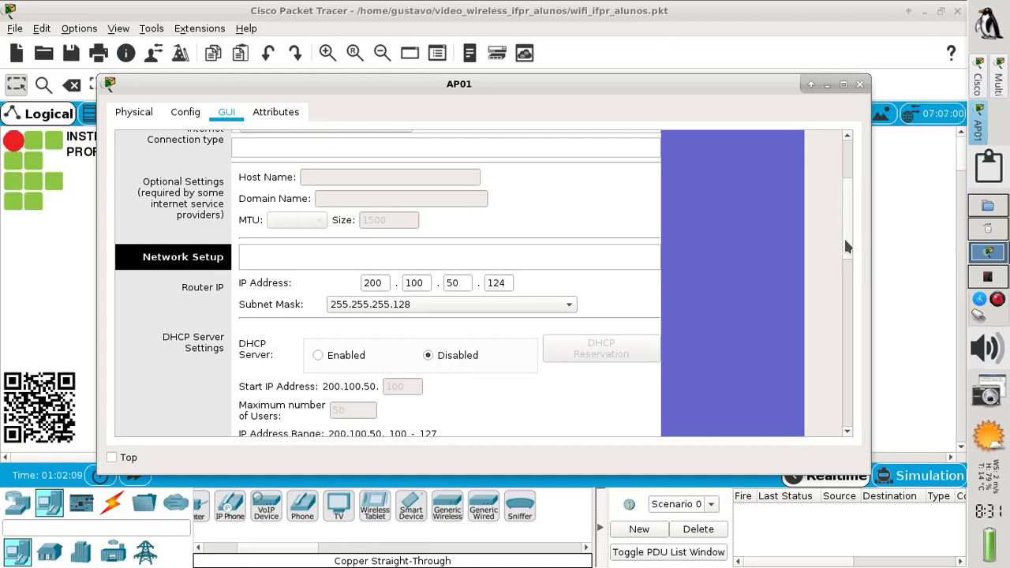
scroll(845, 247, "down", 10)
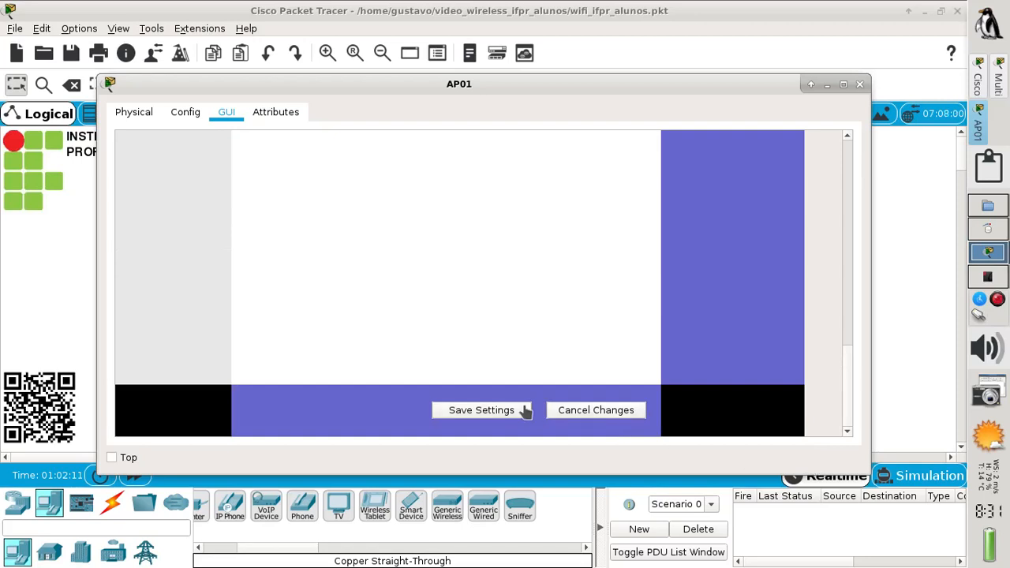
left_click(507, 410)
left_click(859, 84)
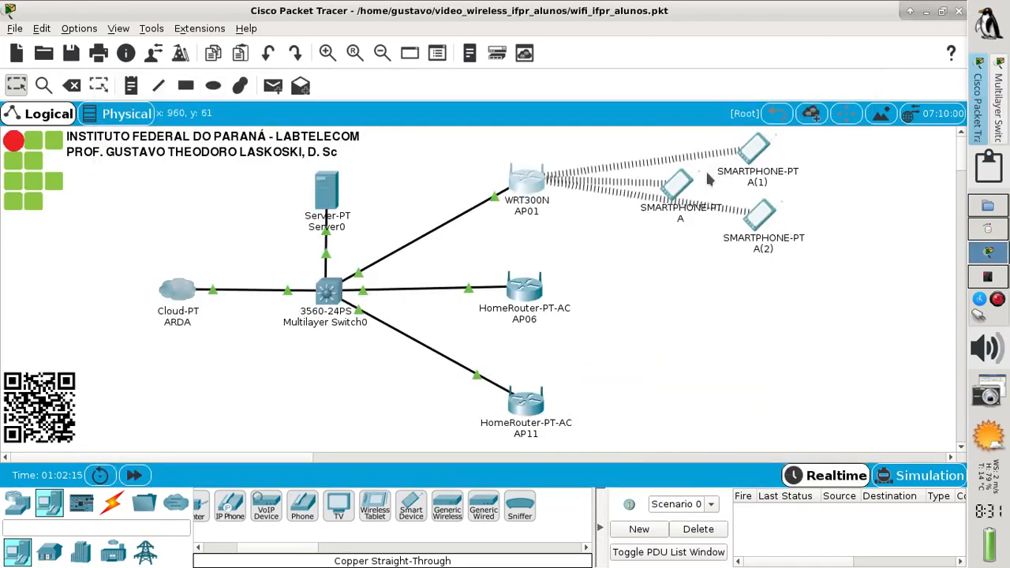
mouse_move(678, 184)
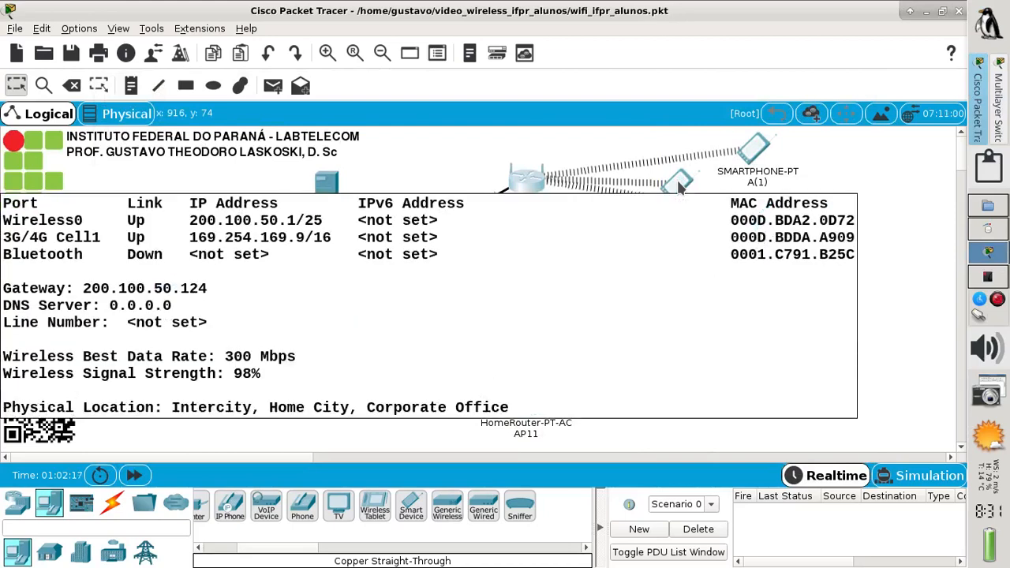
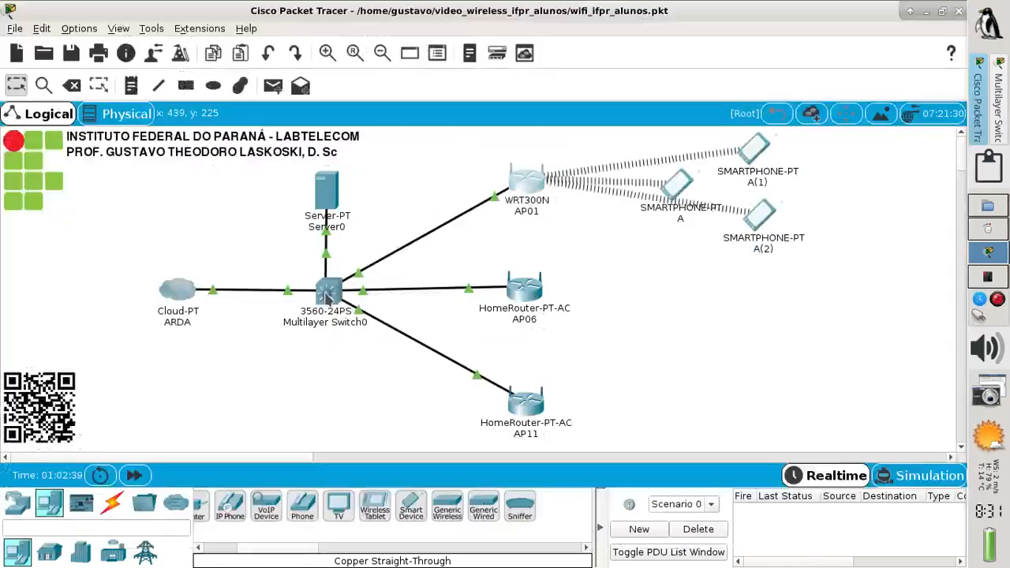
List Multilayer Switch0's DHCP address bindings with show ip dhcp binding
left_click(326, 298)
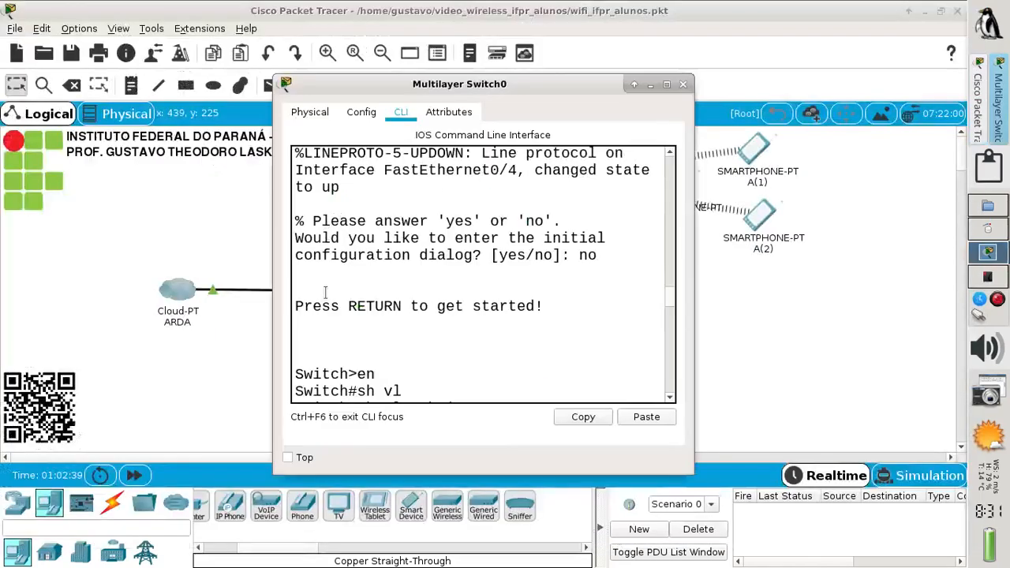
left_click(665, 84)
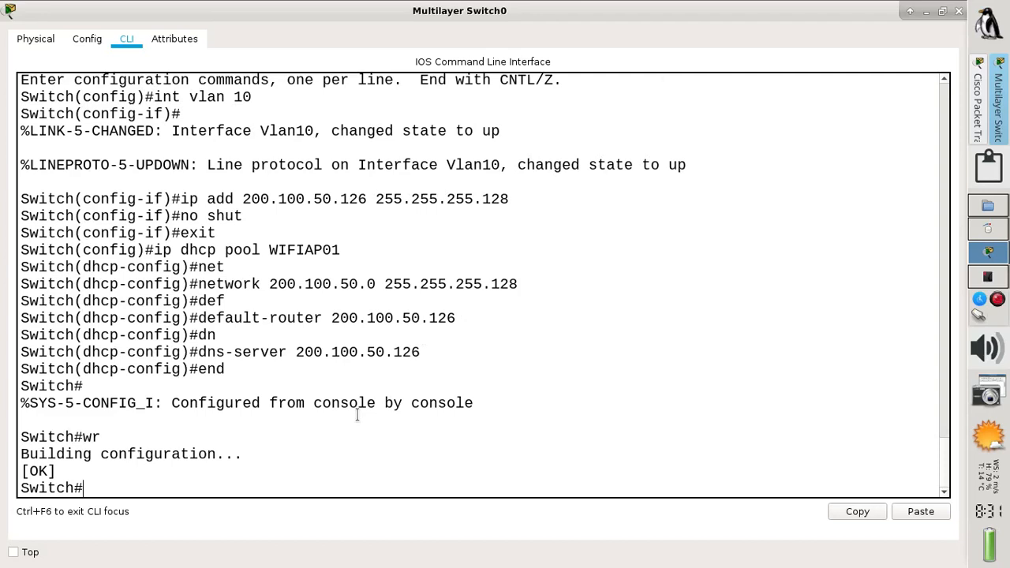
type("sh ip dh")
key("Tab")
type("b")
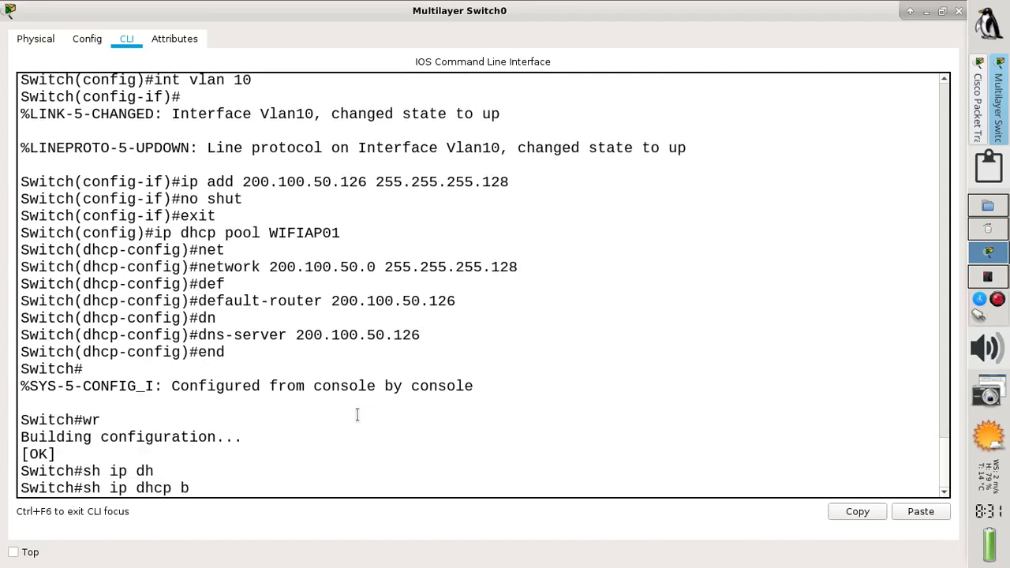
type("i")
key("Tab")
key("Return")
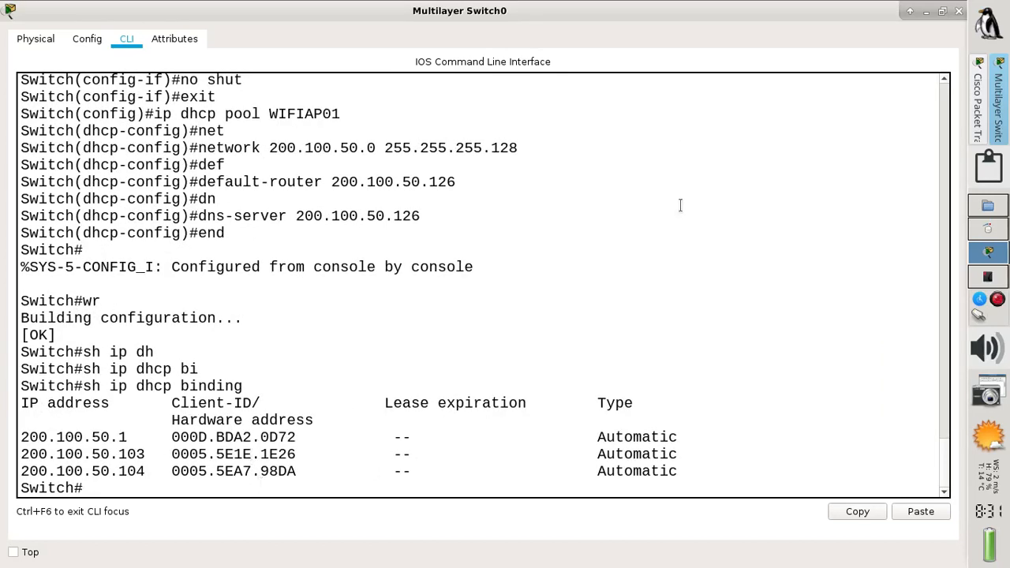
left_click(958, 13)
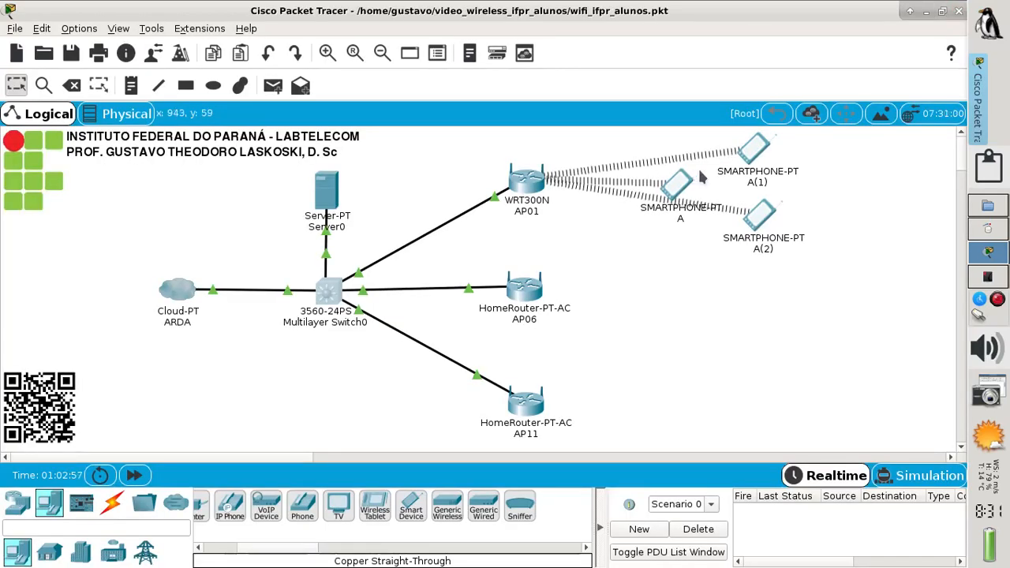
Toggle smartphone A(1) from Static back to DHCP to get 200.100.50.102 with gateway 200.100.50.126
left_click(756, 156)
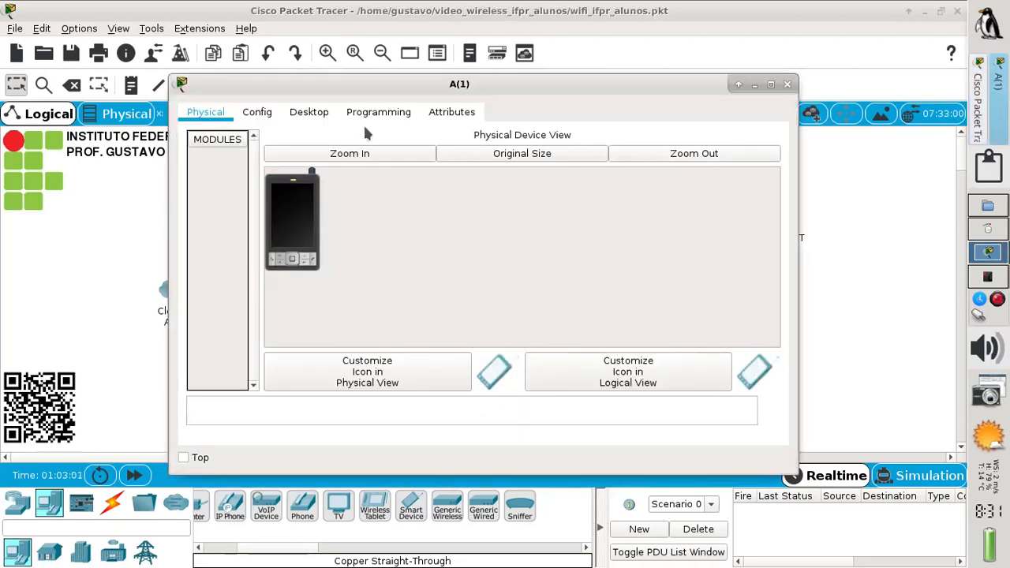
left_click(316, 125)
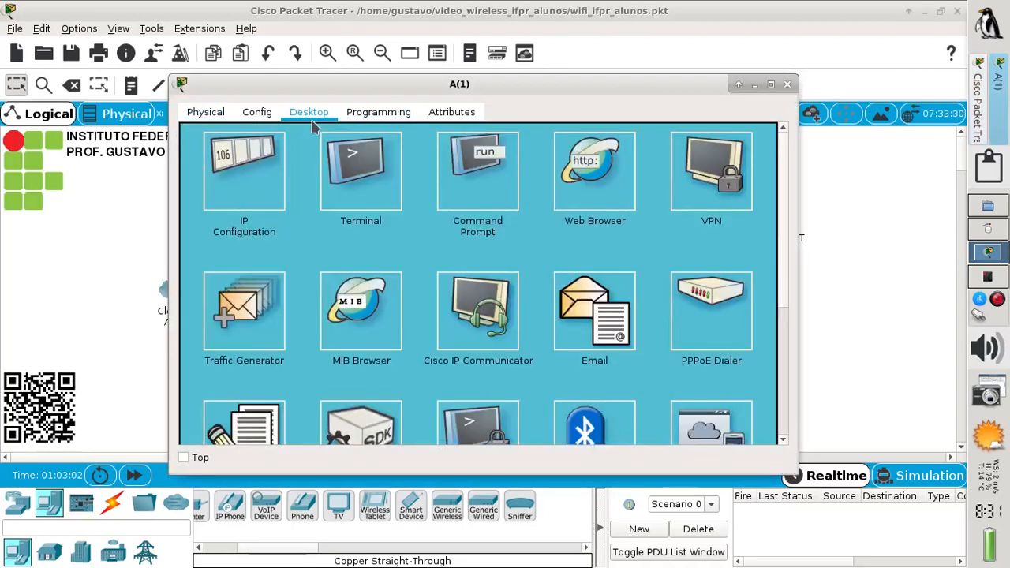
left_click(255, 185)
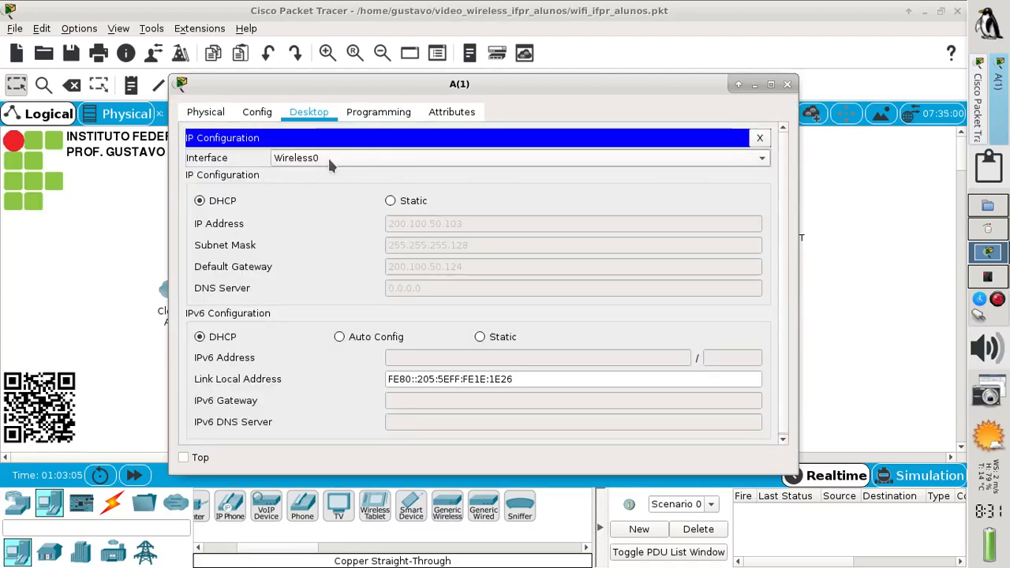
left_click(389, 200)
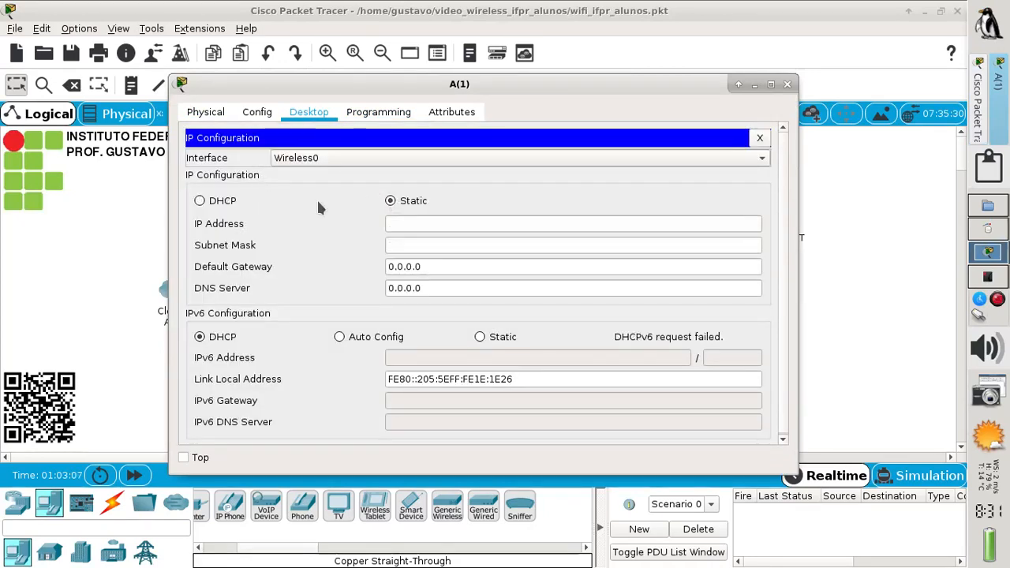
left_click(228, 203)
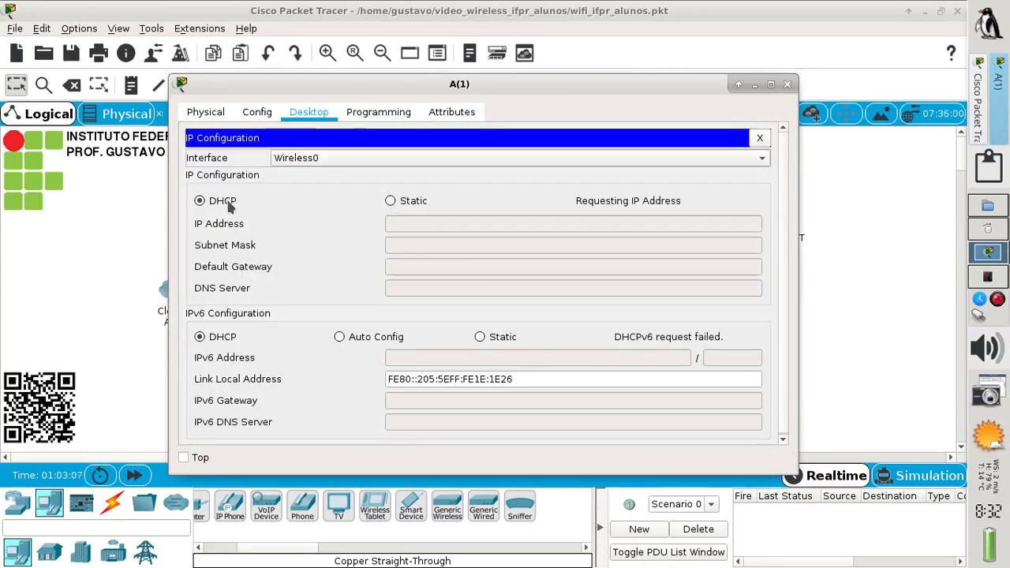
left_click(787, 85)
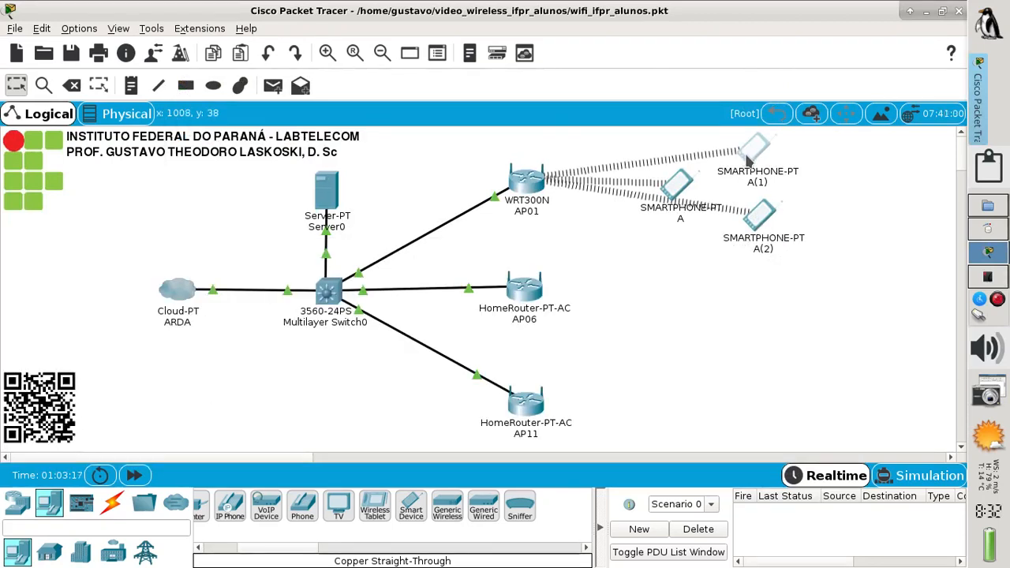
Send a simple PDU ping from smartphone A(1) to Multilayer Switch0
mouse_move(748, 160)
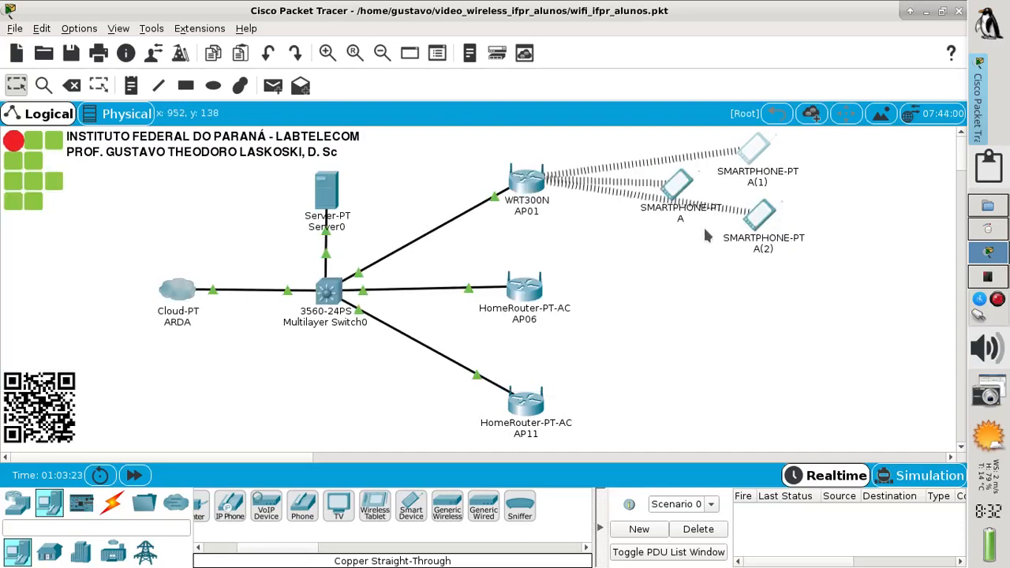
left_click(272, 85)
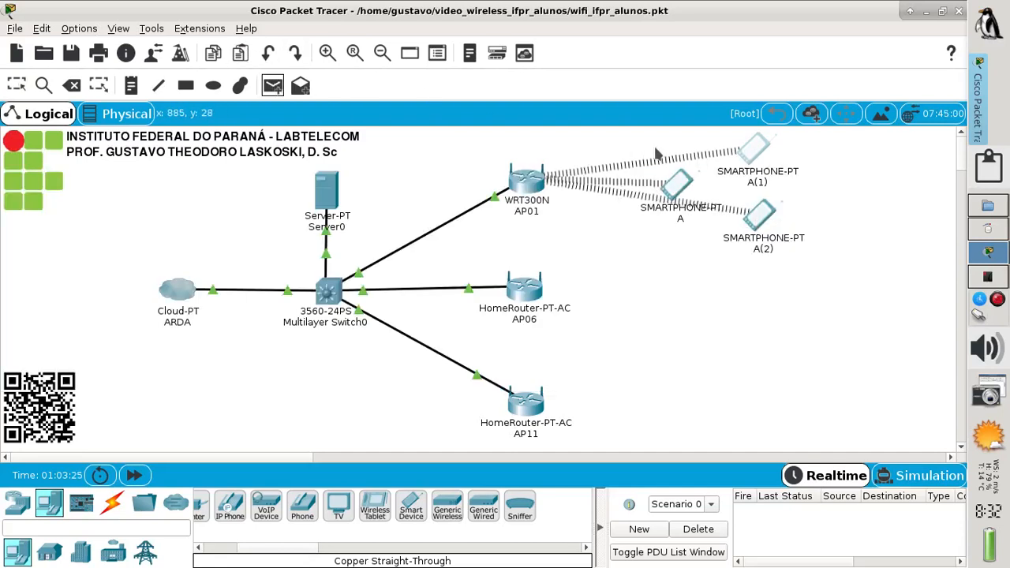
left_click(754, 158)
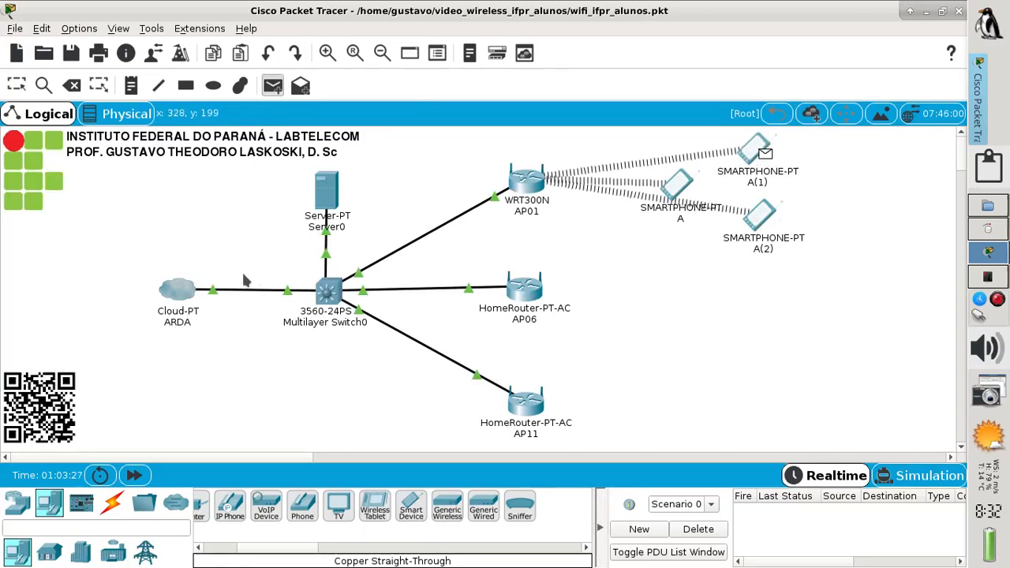
left_click(328, 294)
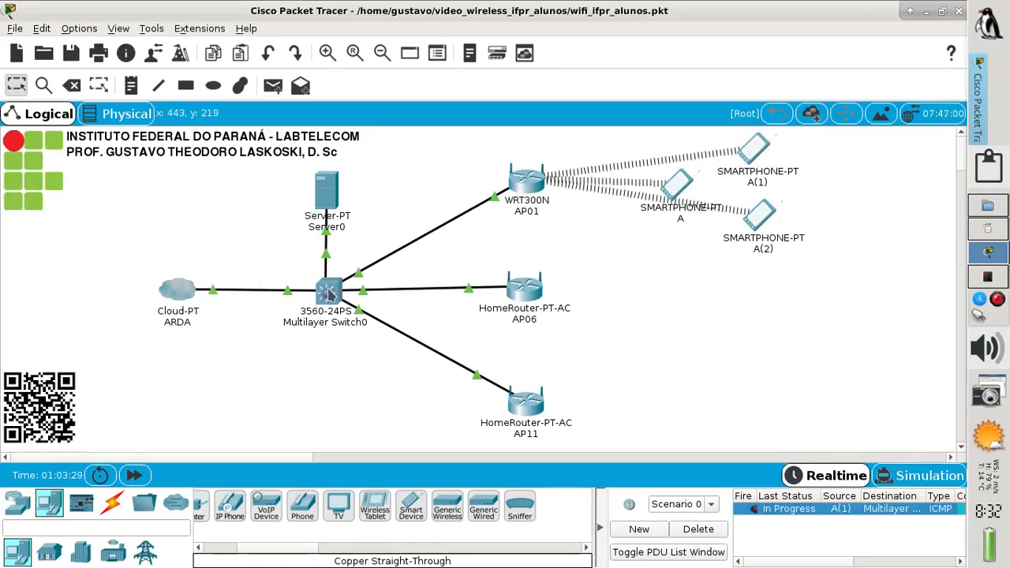
Send a second simple PDU ping from smartphone A(2) to Multilayer Switch0
left_click(279, 91)
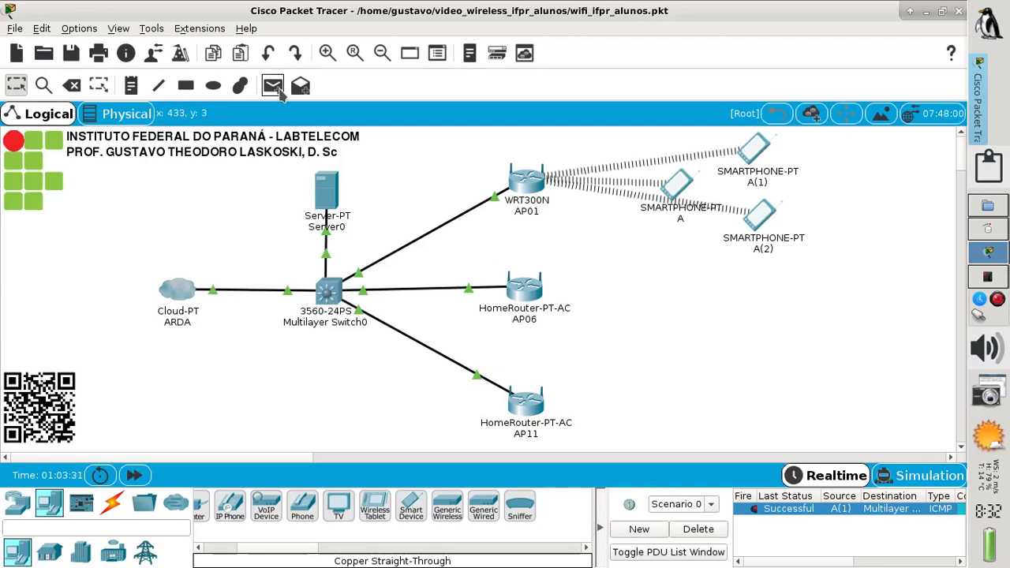
left_click(762, 215)
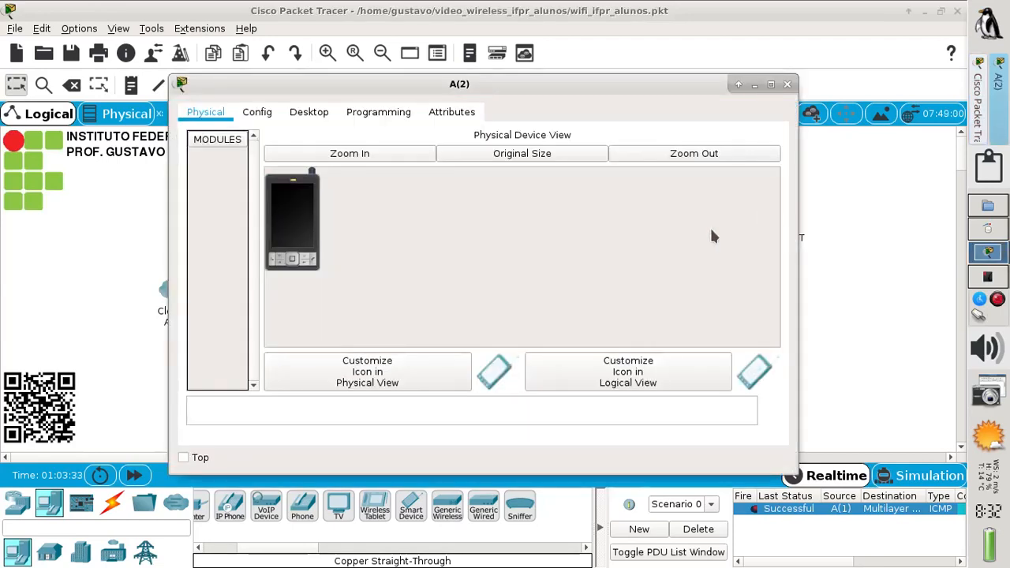
left_click(786, 83)
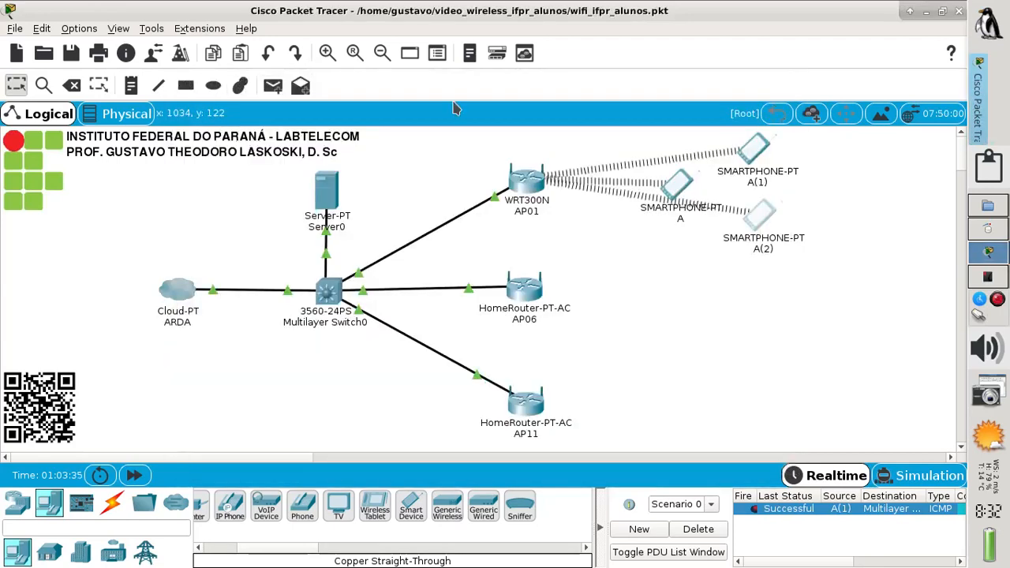
left_click(275, 89)
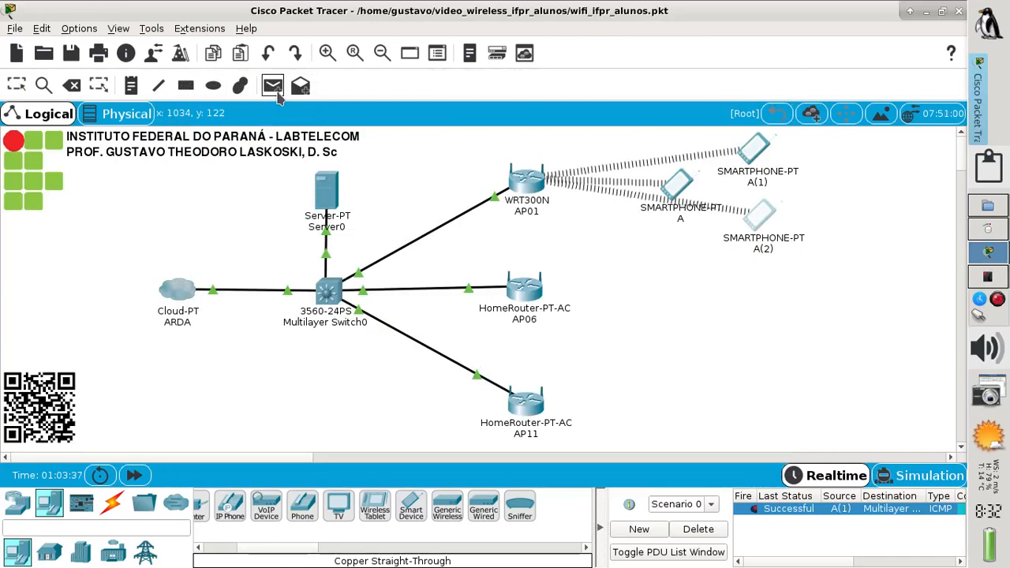
left_click(760, 218)
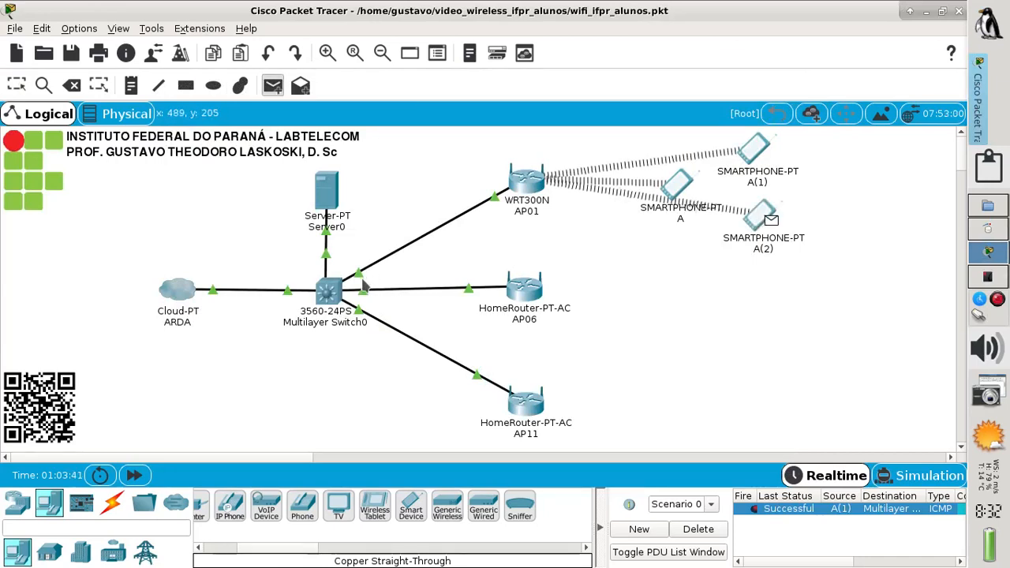
left_click(334, 288)
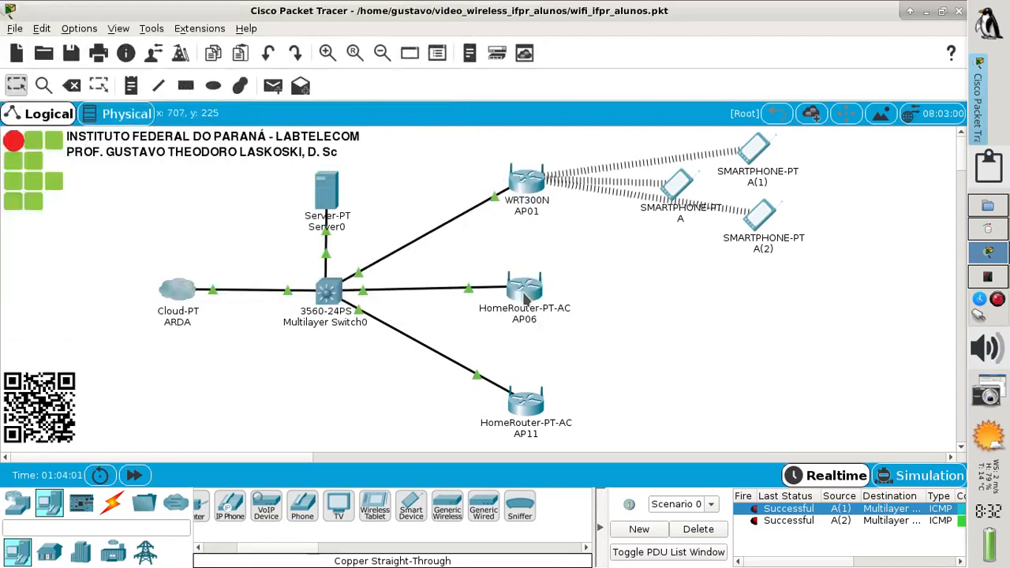
Set AP06's Internet connection type to Wireless AP and save
left_click(525, 297)
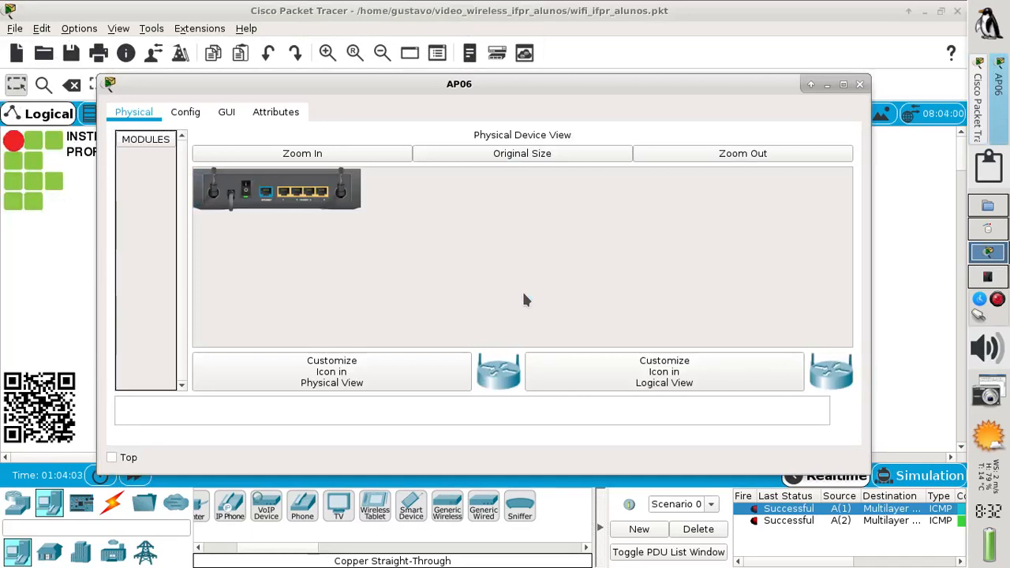
left_click(226, 115)
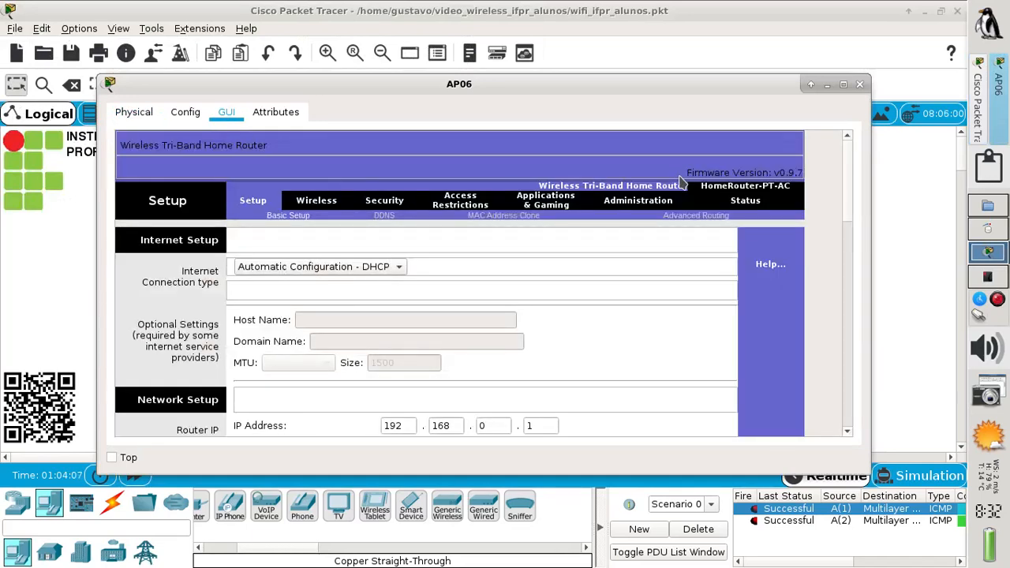
left_click(361, 268)
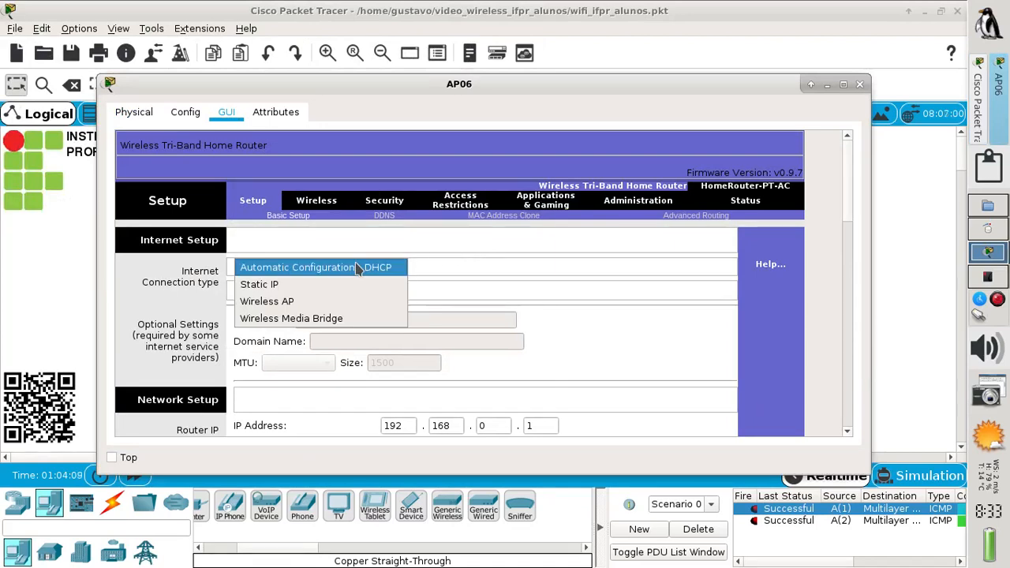
left_click(293, 303)
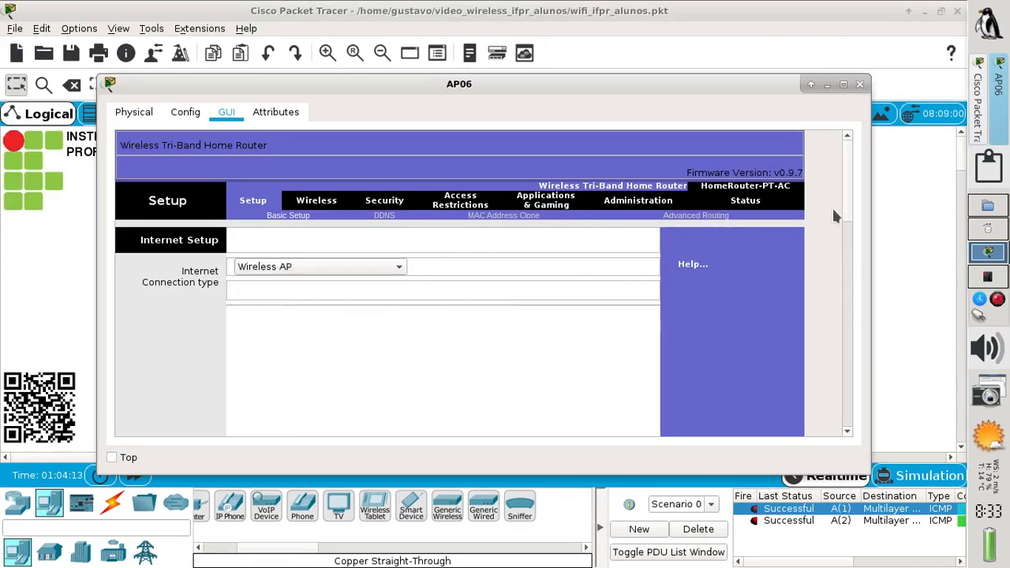
left_click_drag(849, 207, 830, 416)
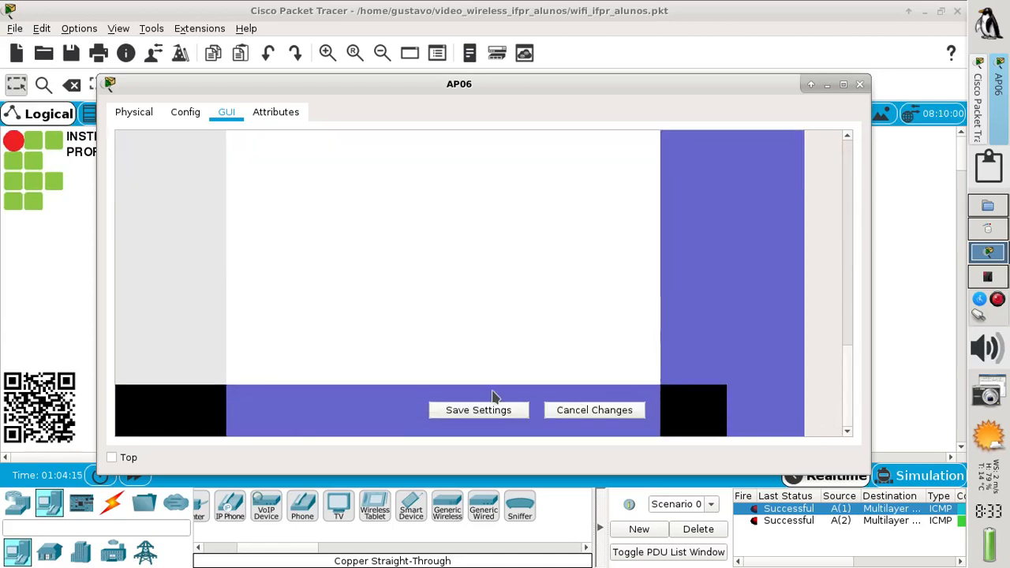
left_click(480, 412)
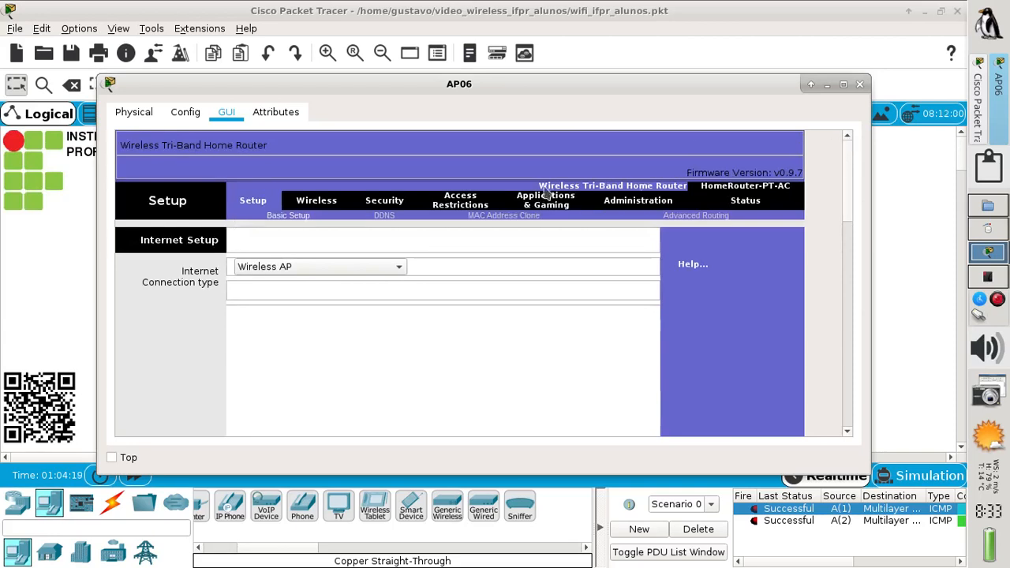
Name AP06's 2.4 GHz network IFPR_ALUNOS on channel 6
left_click(314, 201)
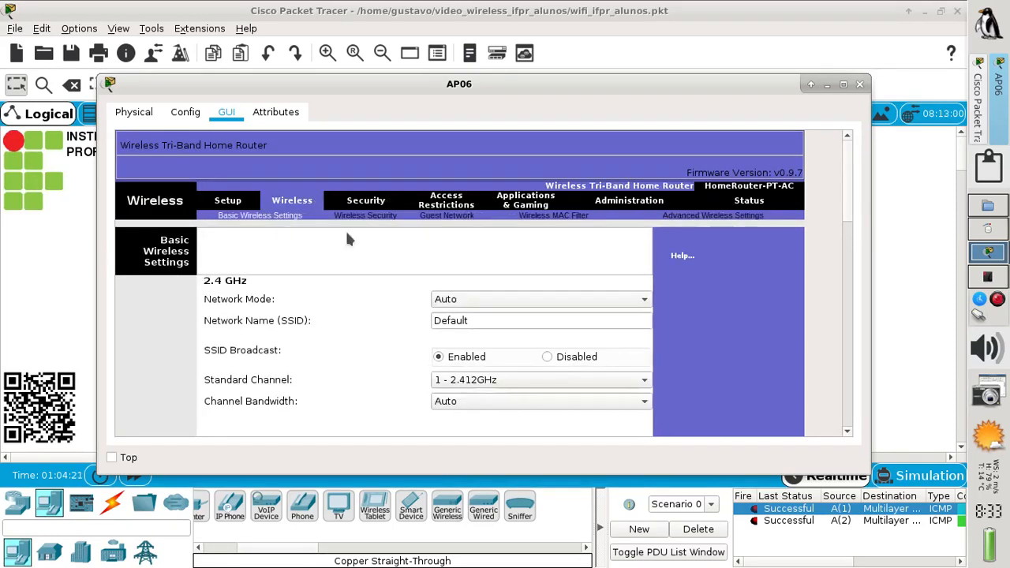
double_click(501, 320)
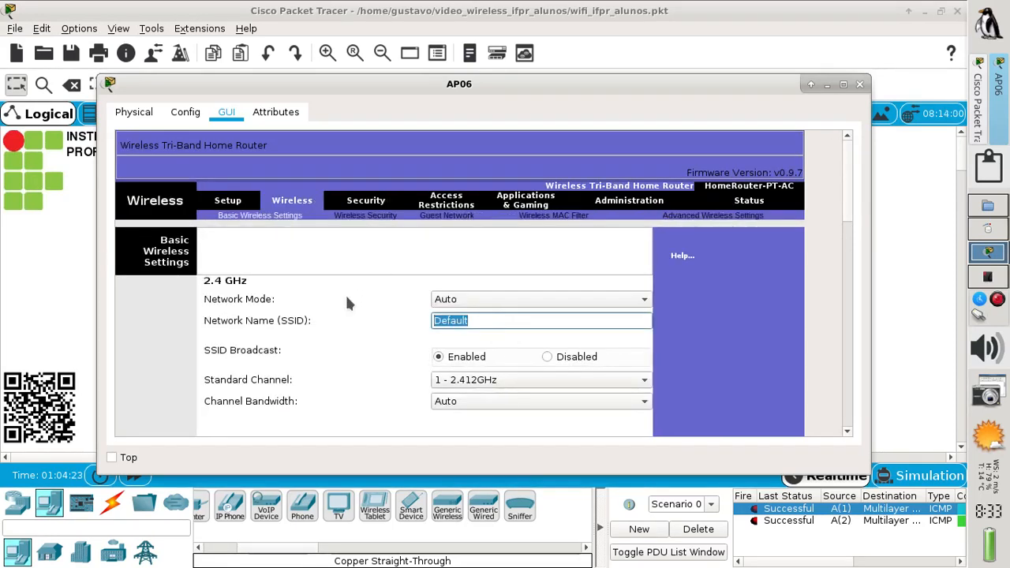
type("IFPR_")
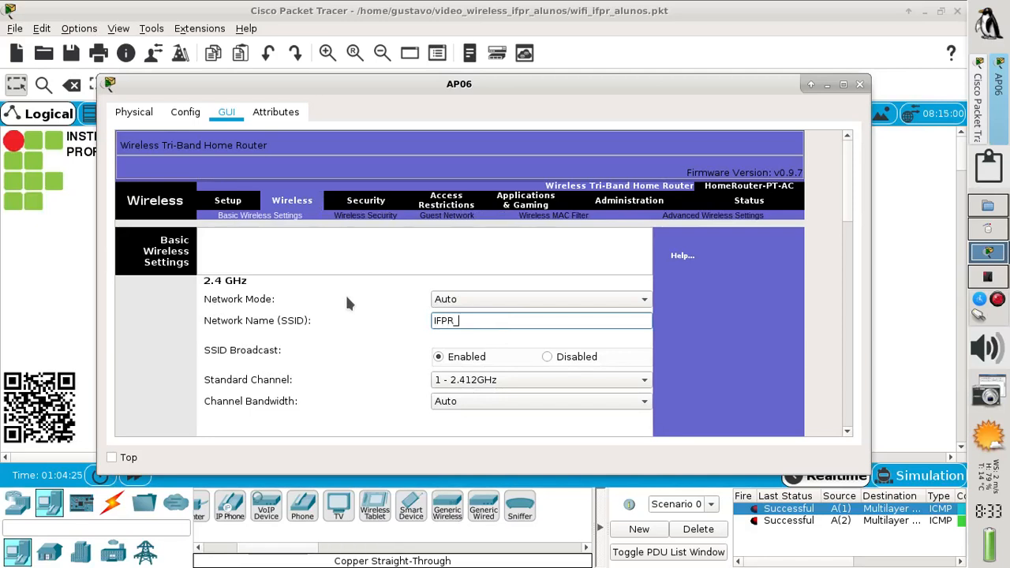
type("ALUNOS")
left_click(842, 84)
left_click(374, 313)
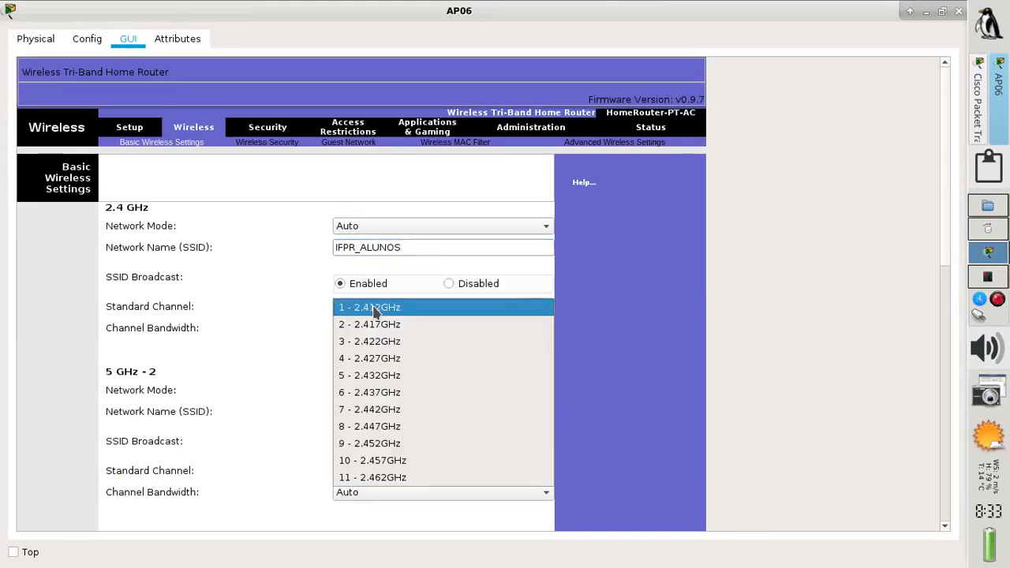
left_click(370, 393)
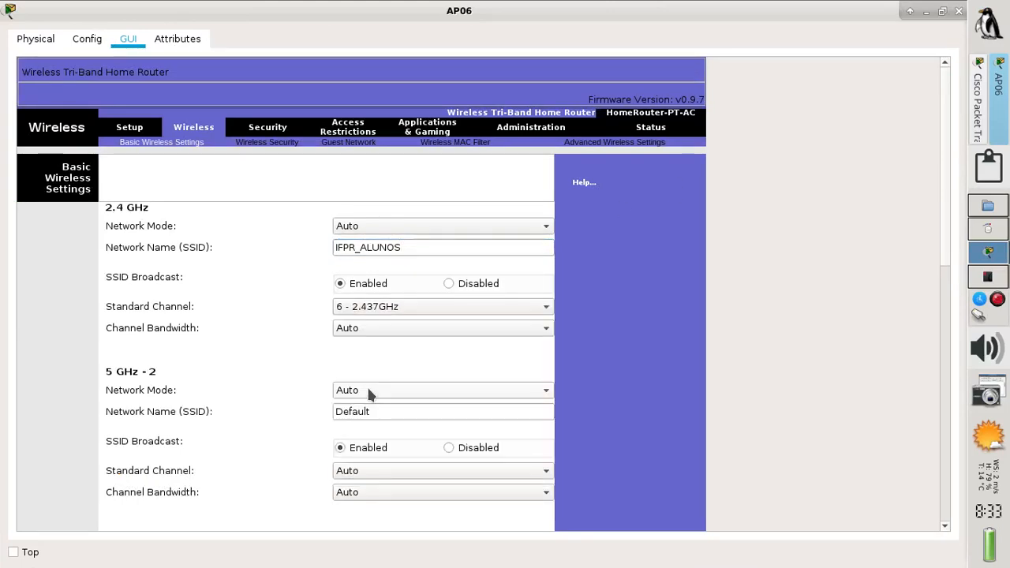
Disable both of AP06's 5 GHz radios, save and close, then bring up the lab handout PDF
left_click(464, 392)
left_click(448, 441)
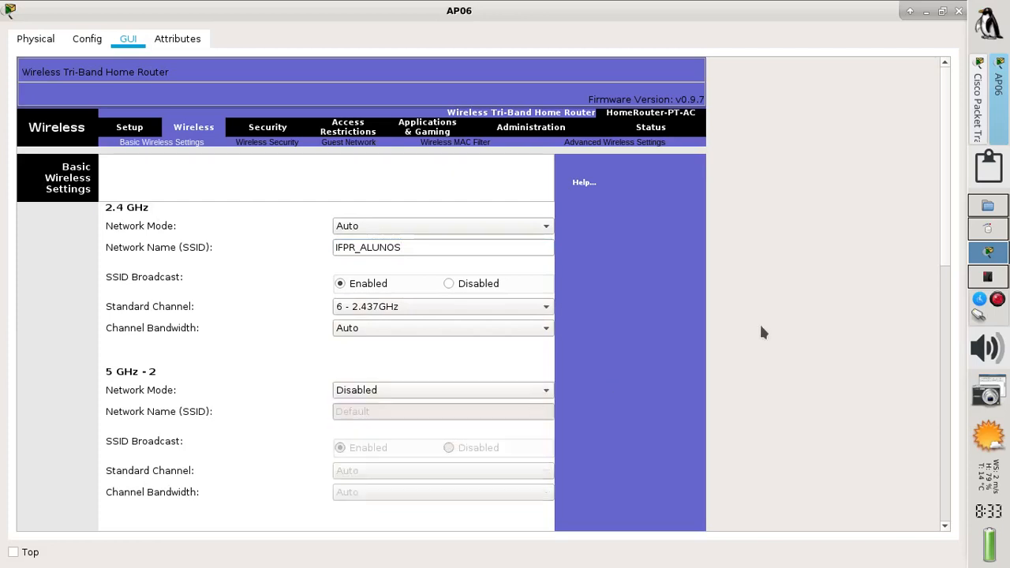
left_click_drag(939, 205, 920, 312)
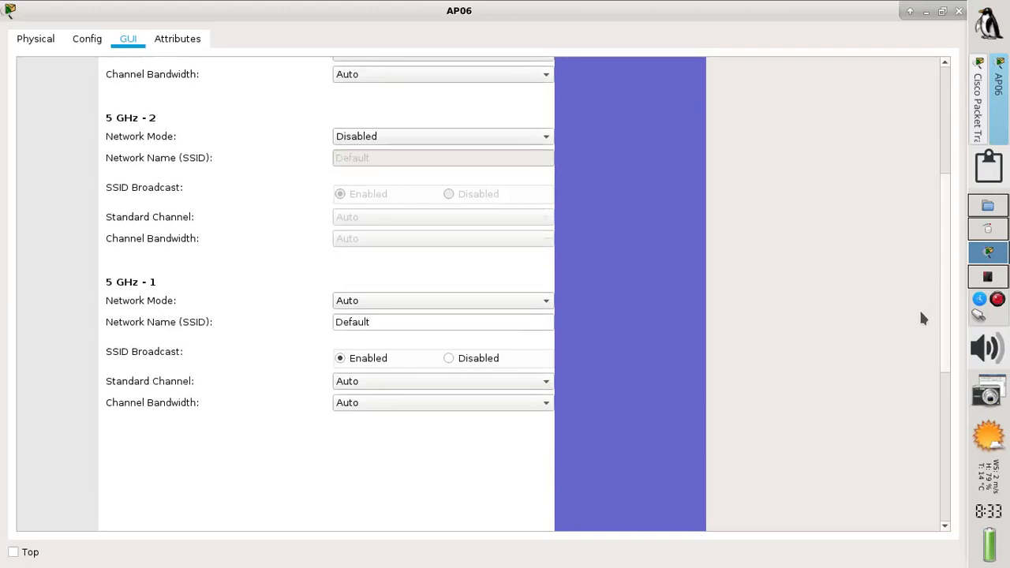
left_click(424, 303)
left_click(412, 353)
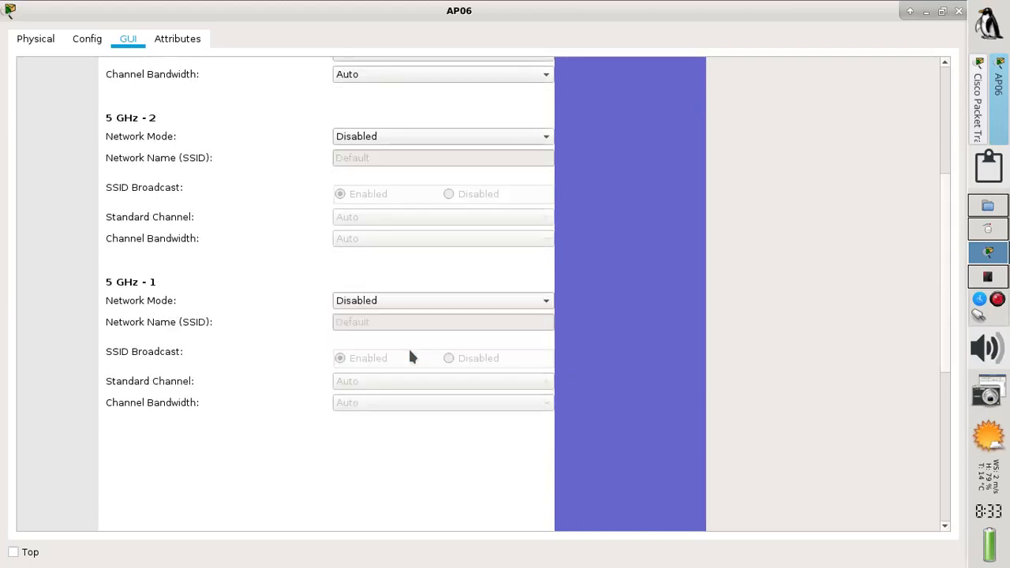
left_click_drag(942, 287, 922, 465)
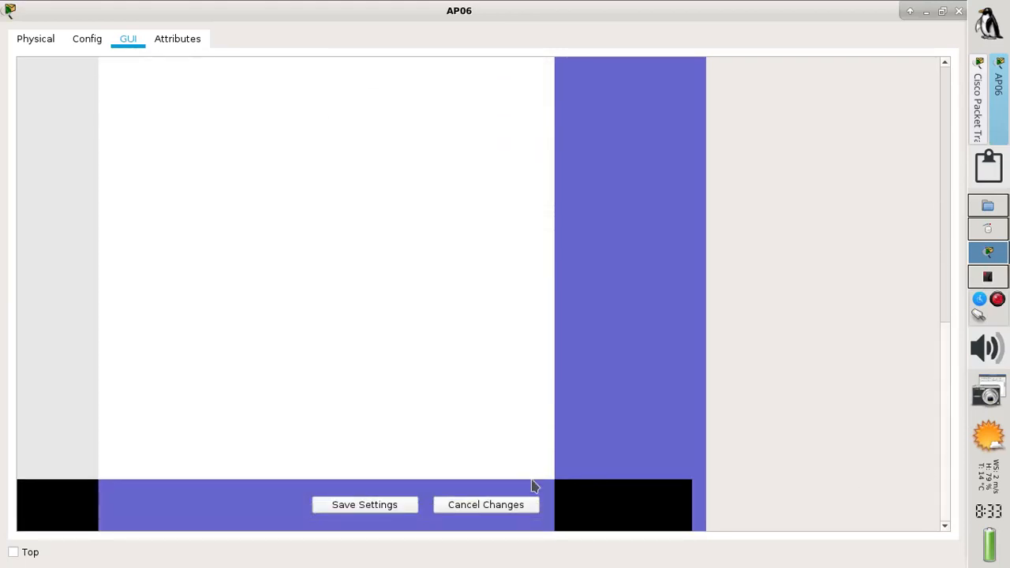
left_click(378, 510)
left_click(957, 11)
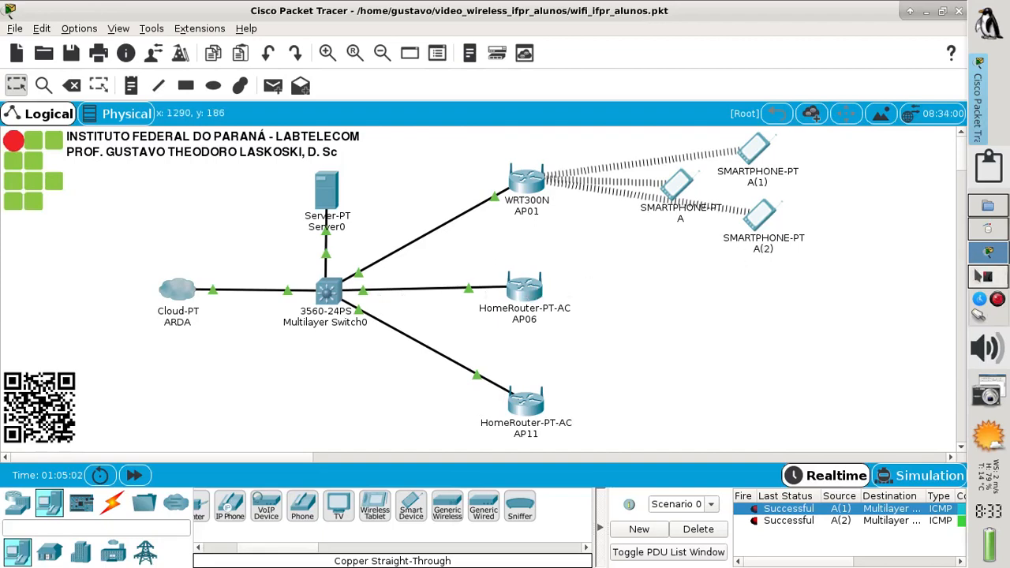
left_click(982, 276)
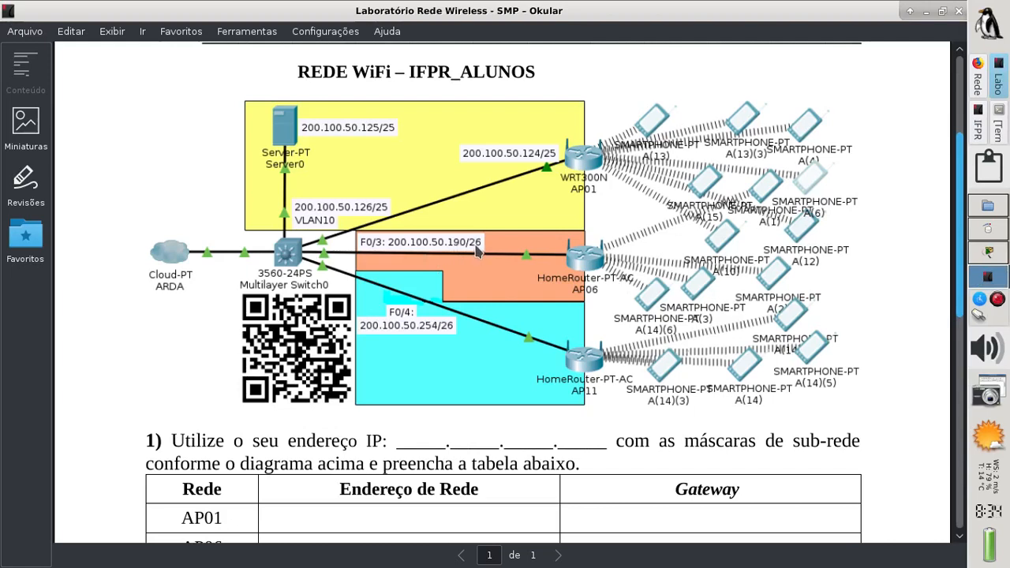
left_click(978, 124)
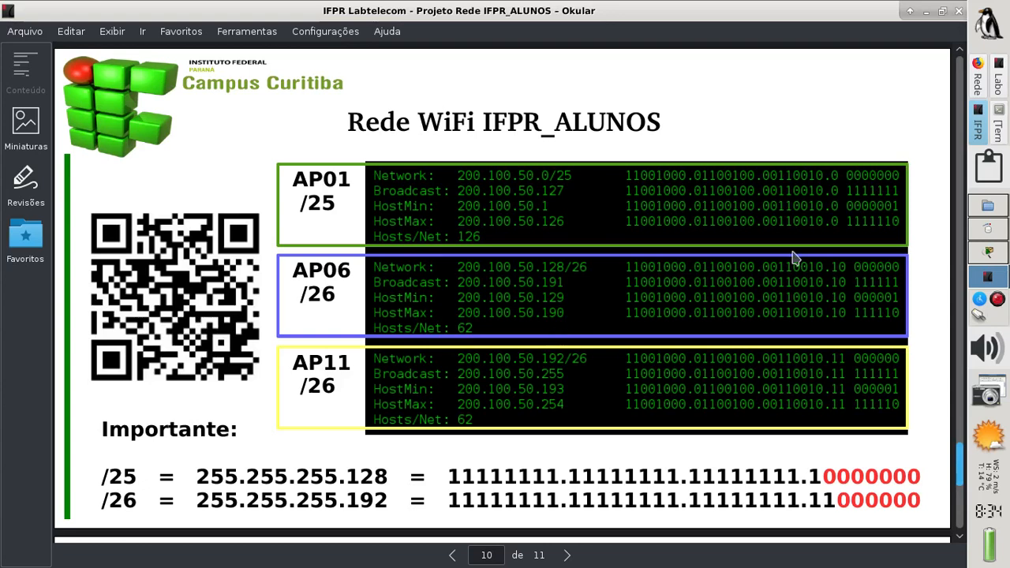
left_click(986, 251)
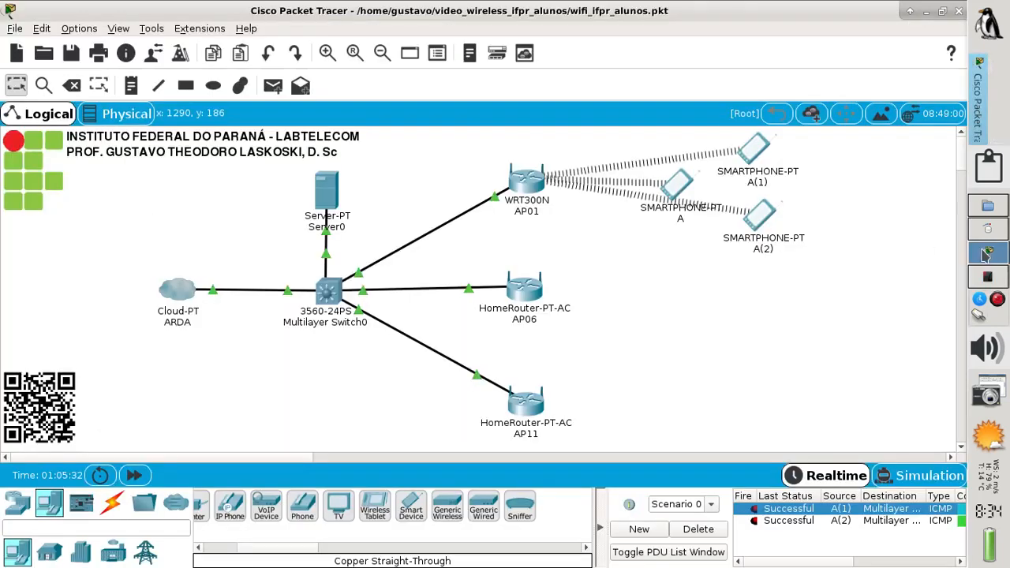
In Multilayer Switch0's CLI, make FastEthernet0/3 a routed port with no switchport
left_click(331, 292)
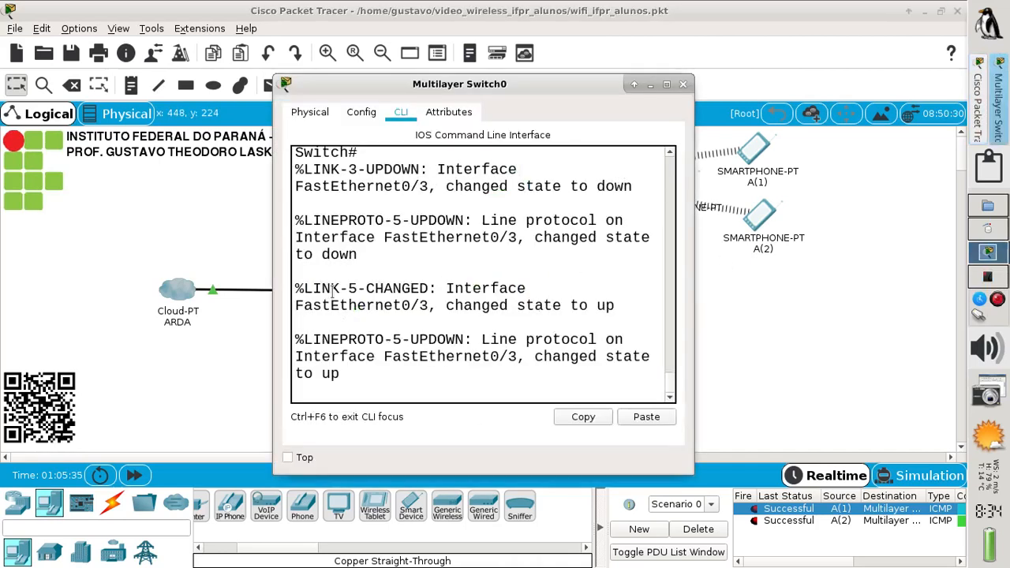
left_click(665, 83)
key("Return")
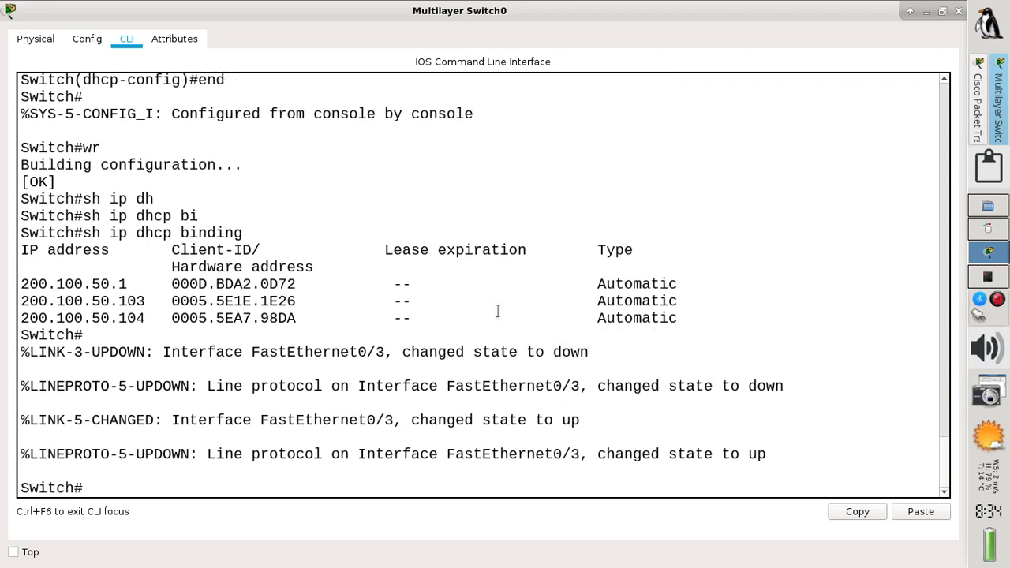
type("conf t")
key("Return")
type("in")
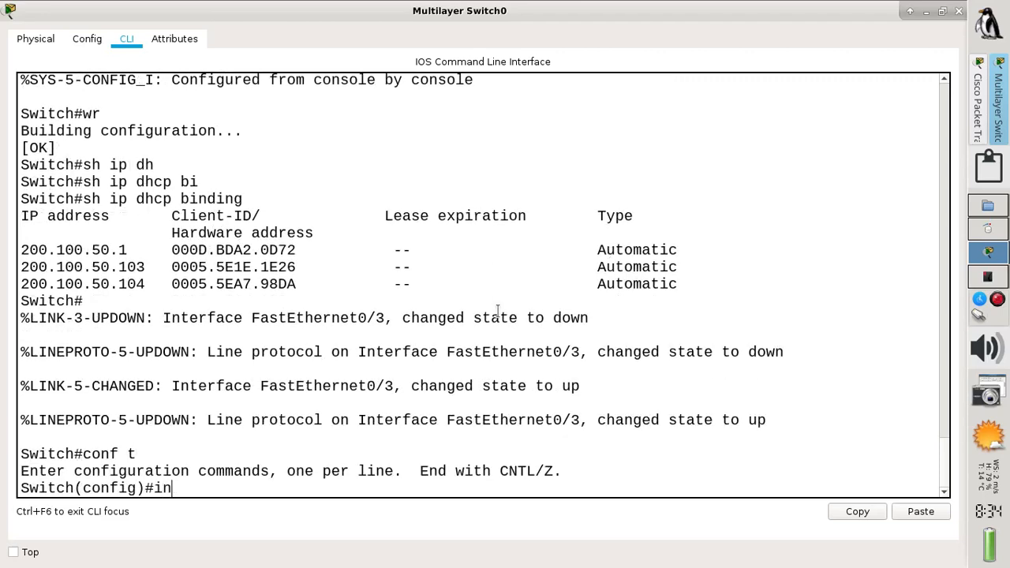
type("t f0/3")
key("Return")
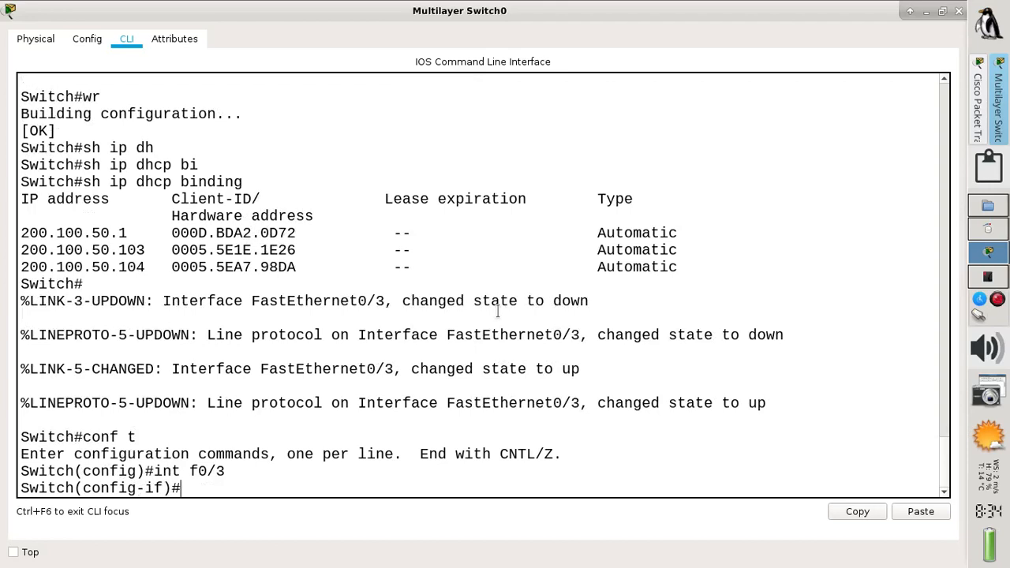
type("no swi")
key("Tab")
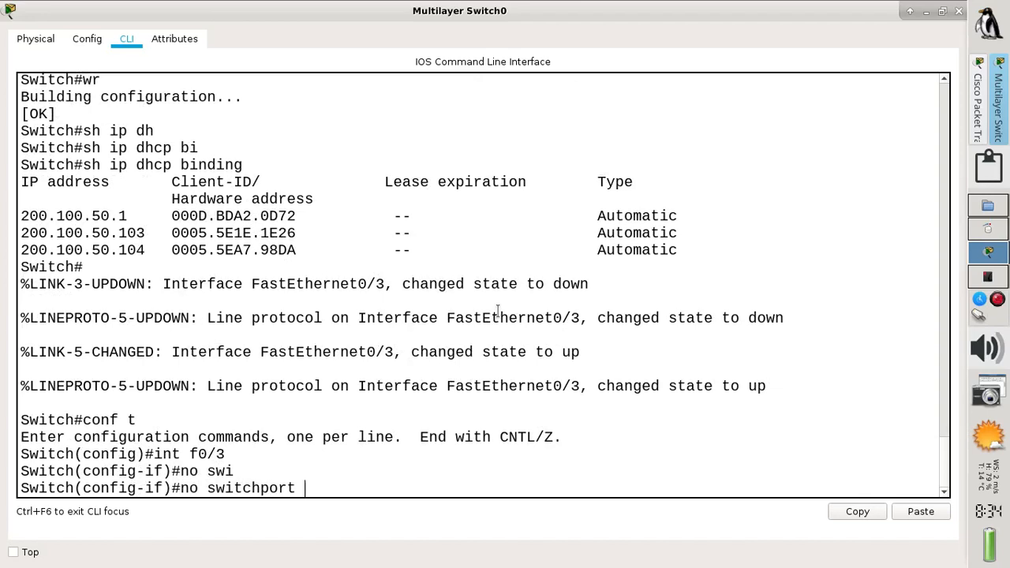
key("Return")
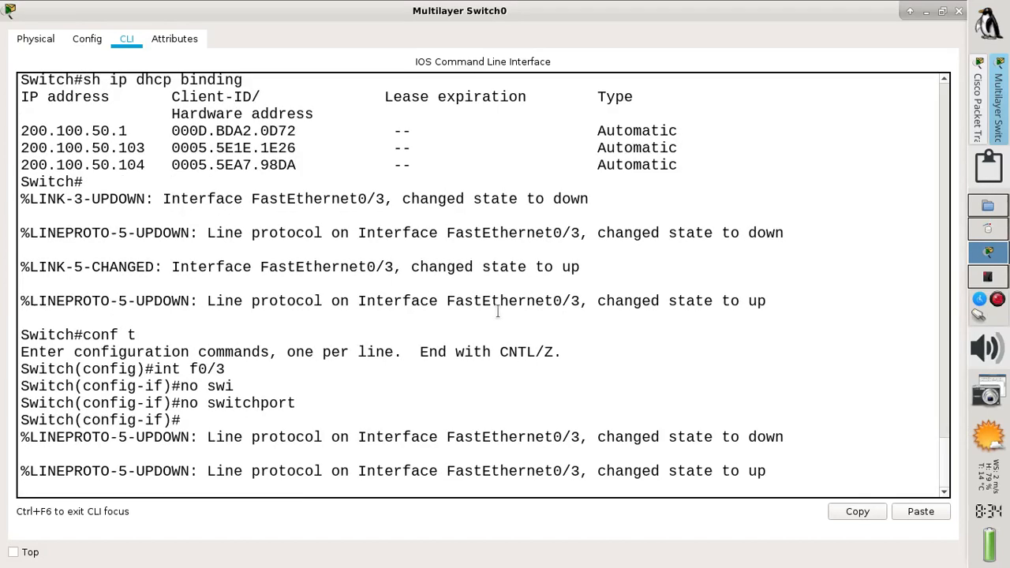
key("Return")
Address FastEthernet0/3 as 200.100.50.190 255.255.255.192, enable it, and begin DHCP pool WIFIAP06
type("ip ")
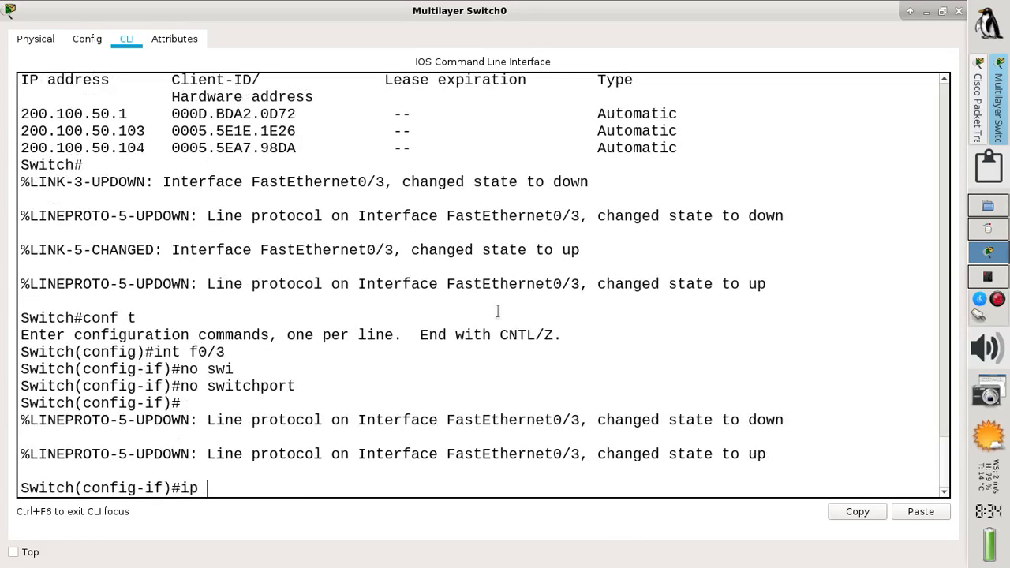
type("add 200.100.50")
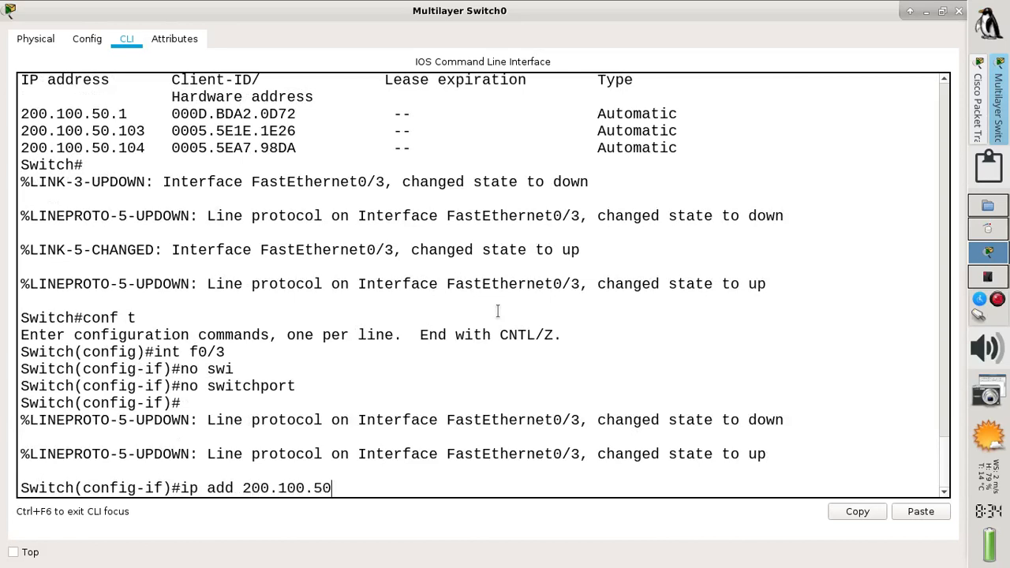
type(".1")
type("90")
type(" 255.")
type("2")
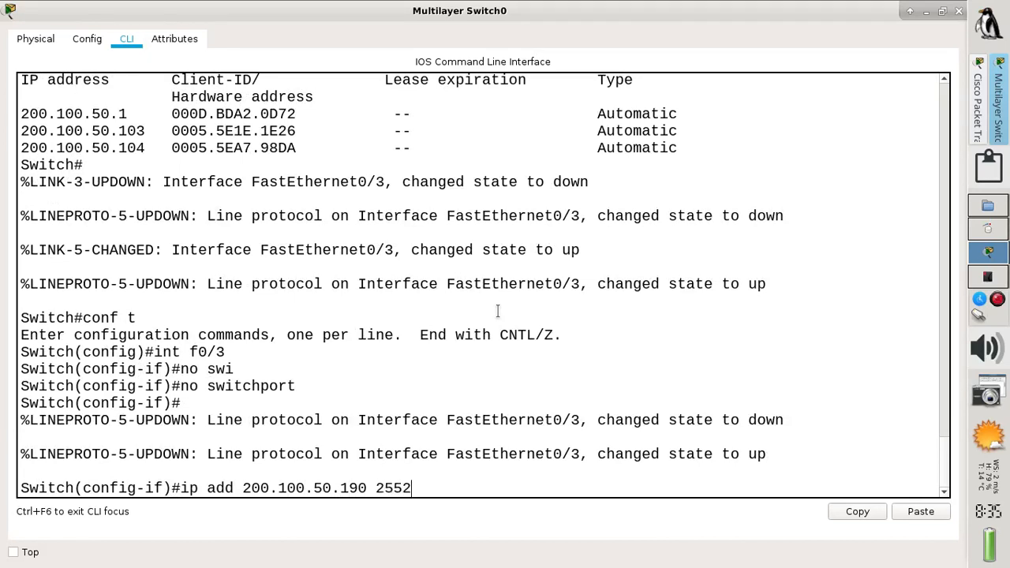
key("BackSpace")
type(".255.255.1")
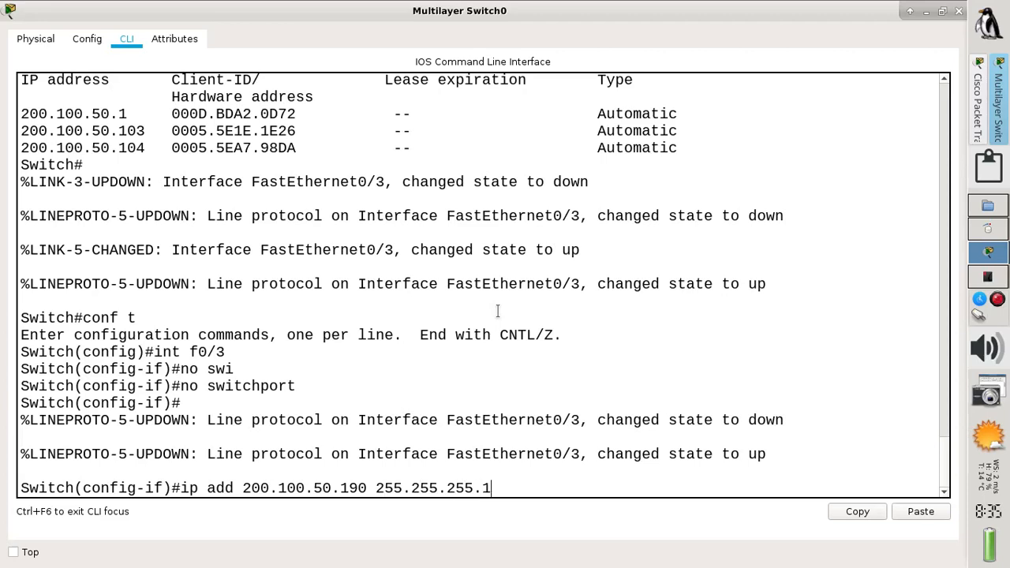
type("92")
key("Return")
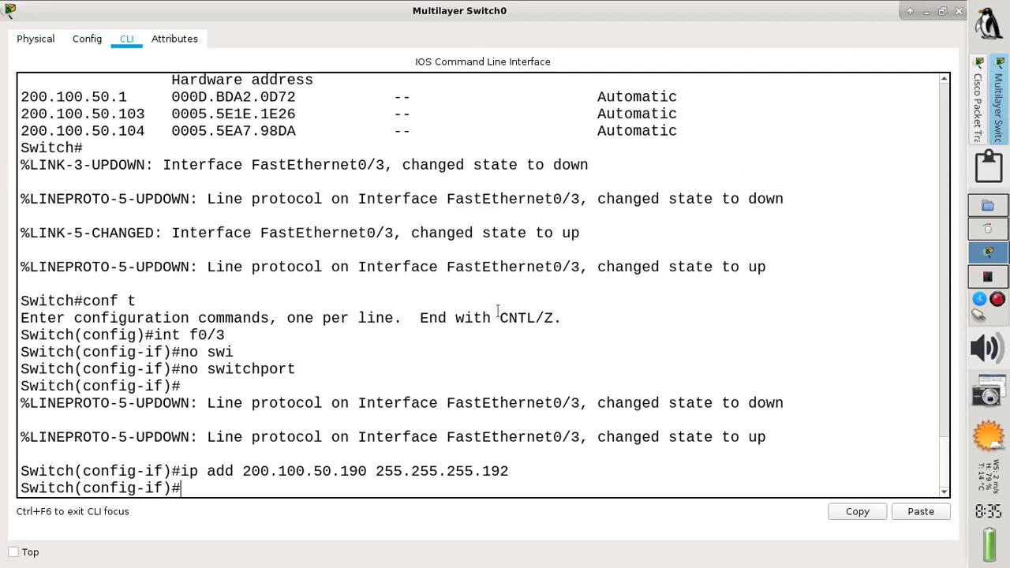
type("no shut")
key("Return")
type("exit")
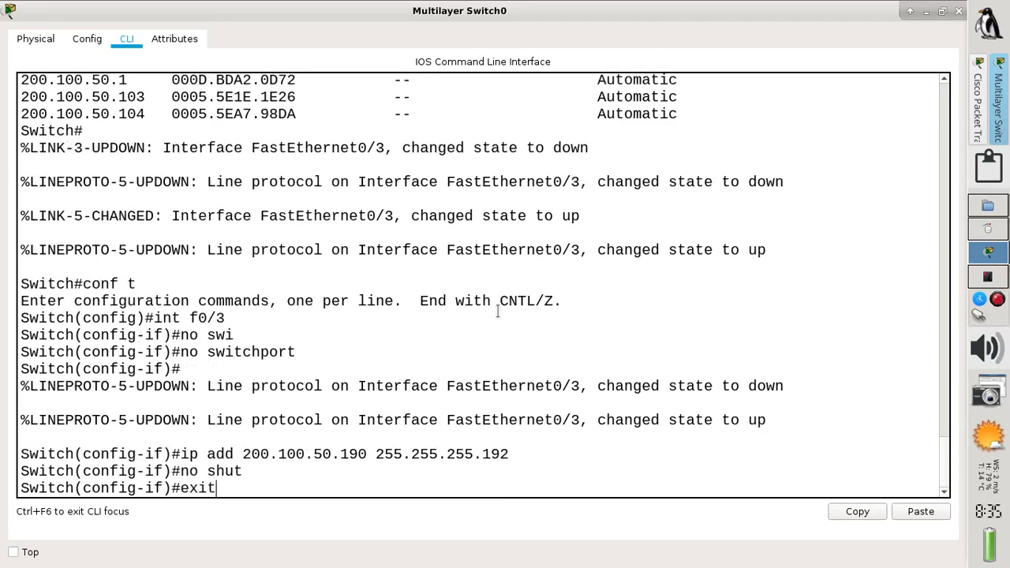
key("Return")
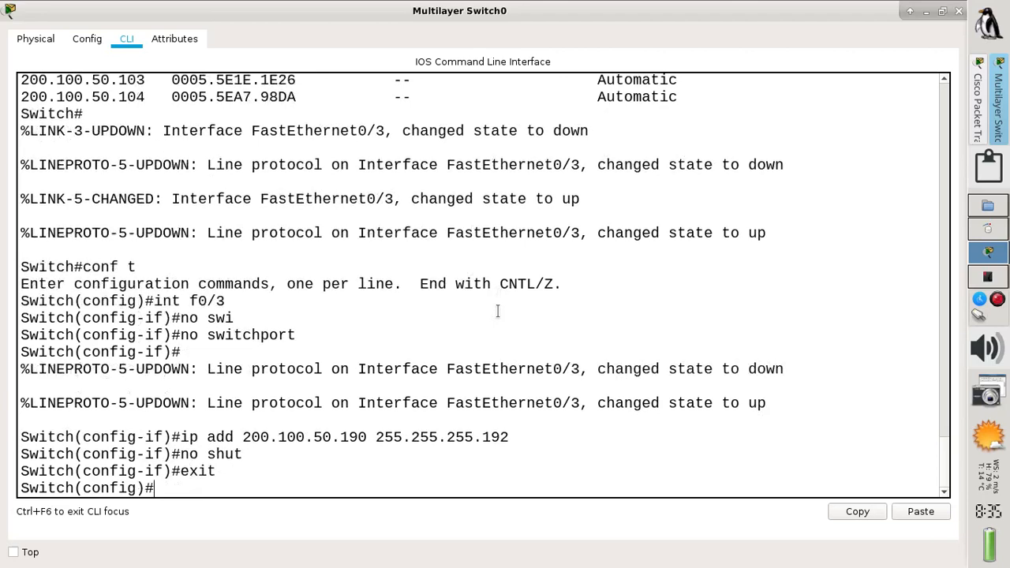
type("ip dhcp po")
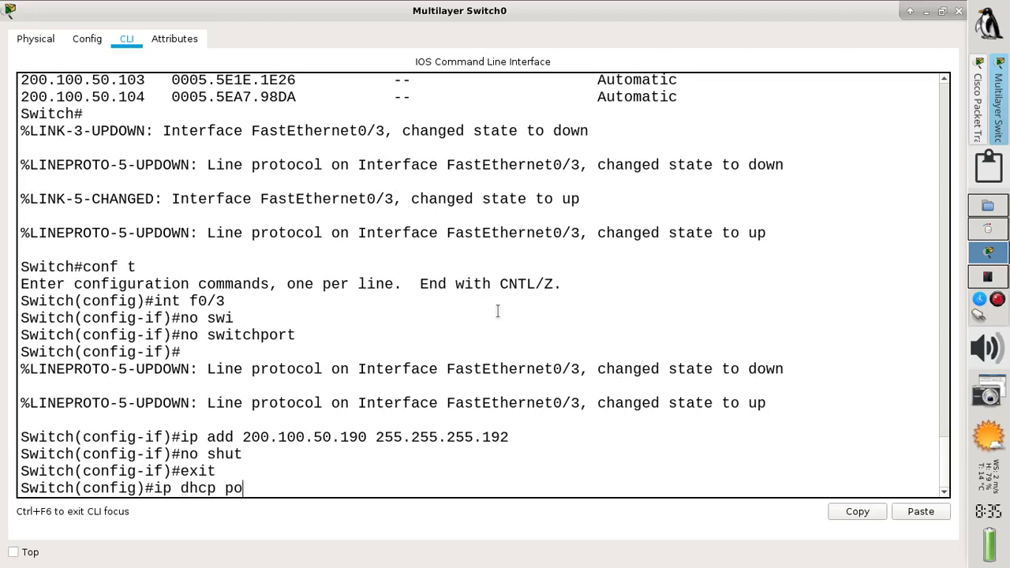
type("ol WIFIAP")
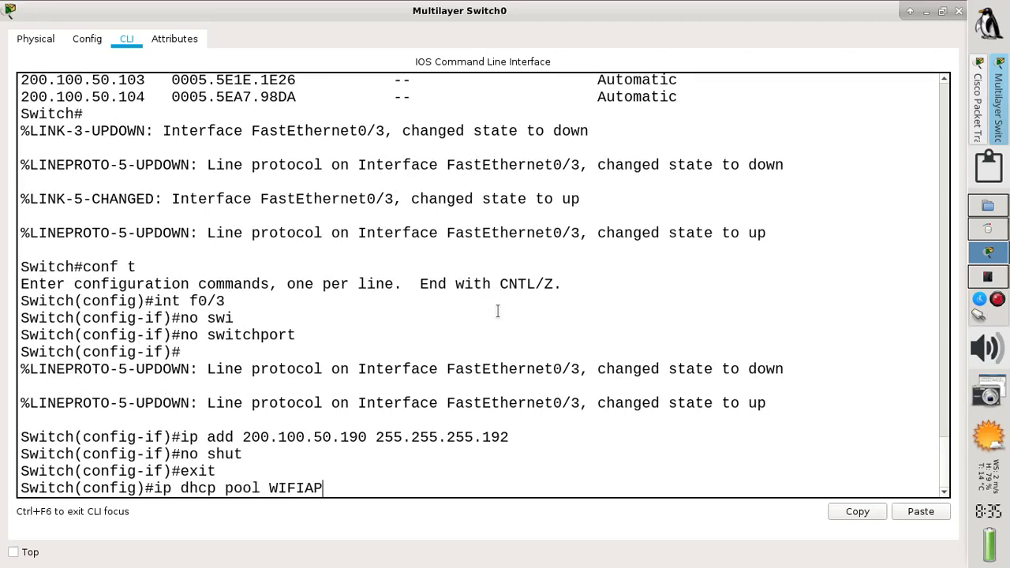
type("06")
Create pool WIFIAP06 with network 200.100.50.128 255.255.255.192 and default router 200.100.50.190
key("Return")
type("net")
type("w")
key("Tab")
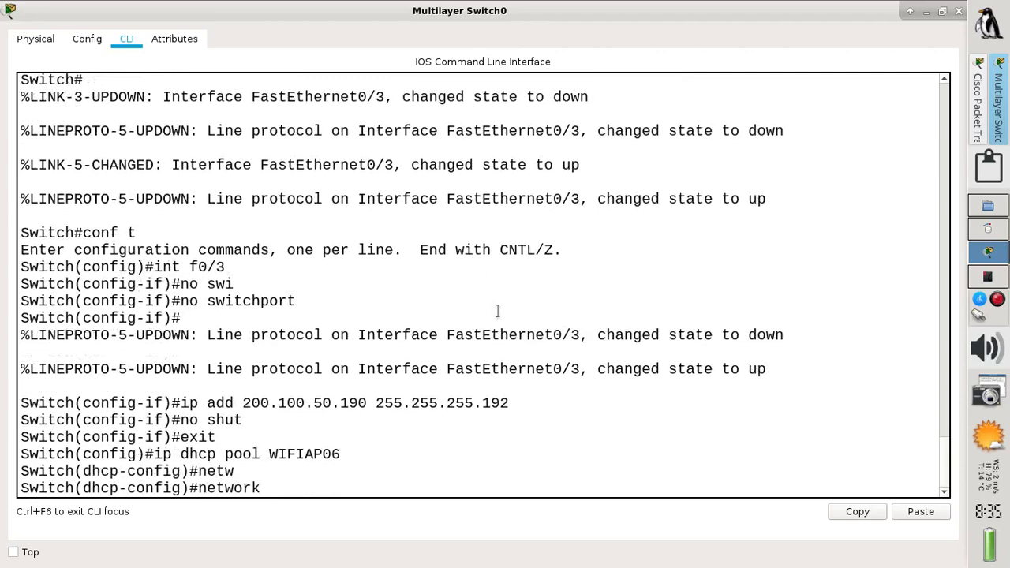
type("200.100.50.128")
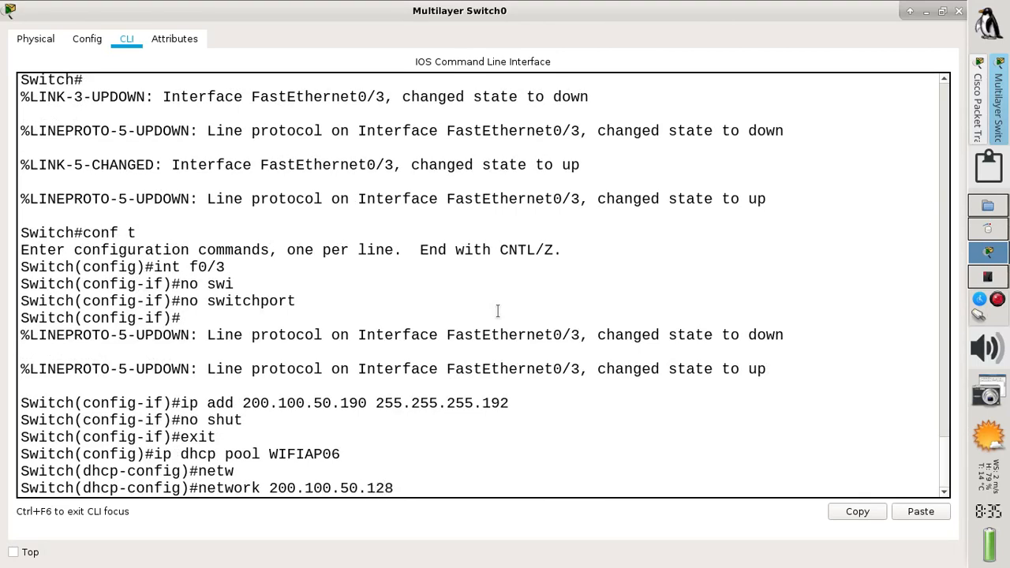
type(" 255.255.255.192")
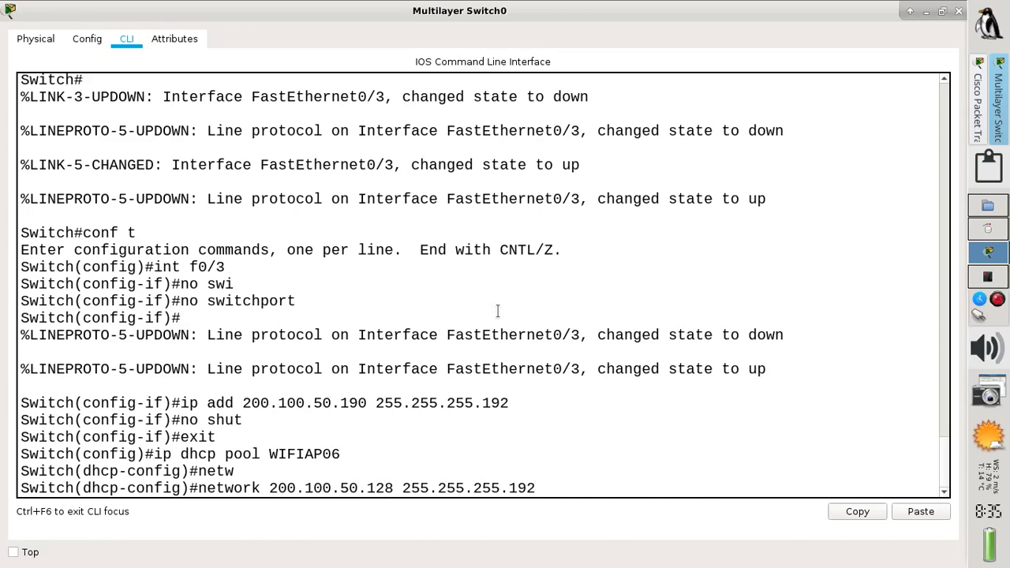
key("Return")
type("def")
key("Tab")
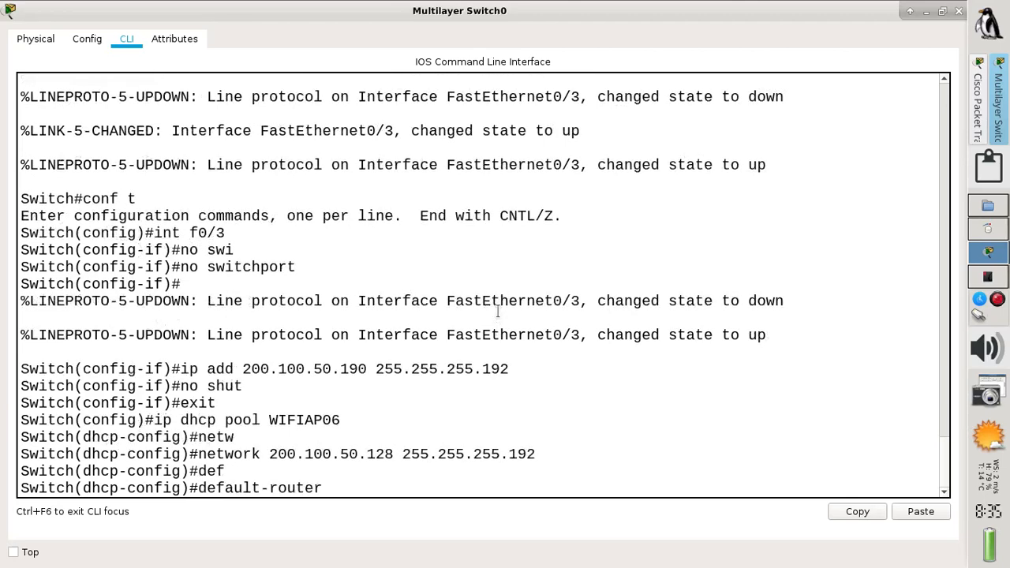
left_click_drag(242, 368, 362, 367)
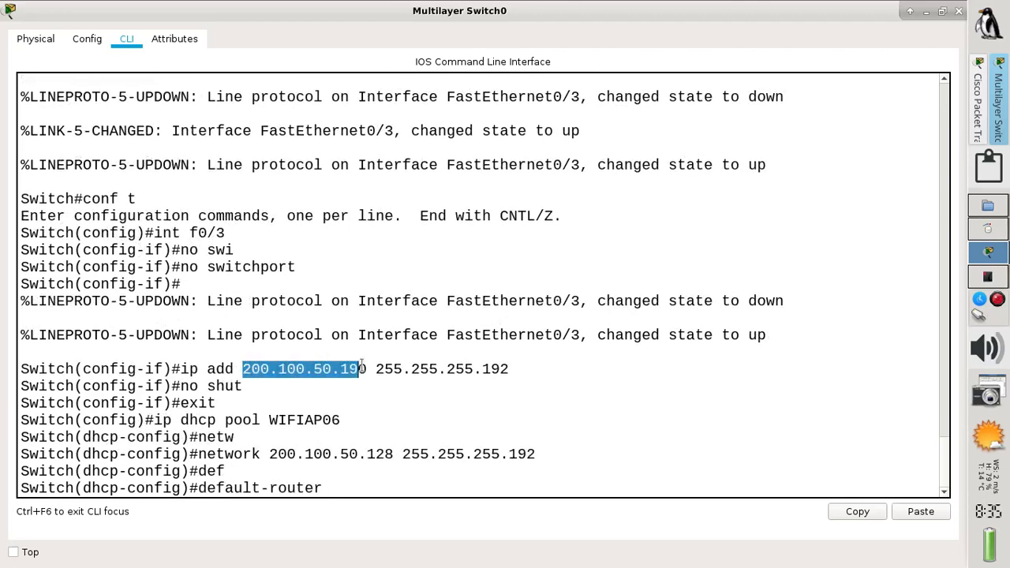
left_click(339, 489)
type("20")
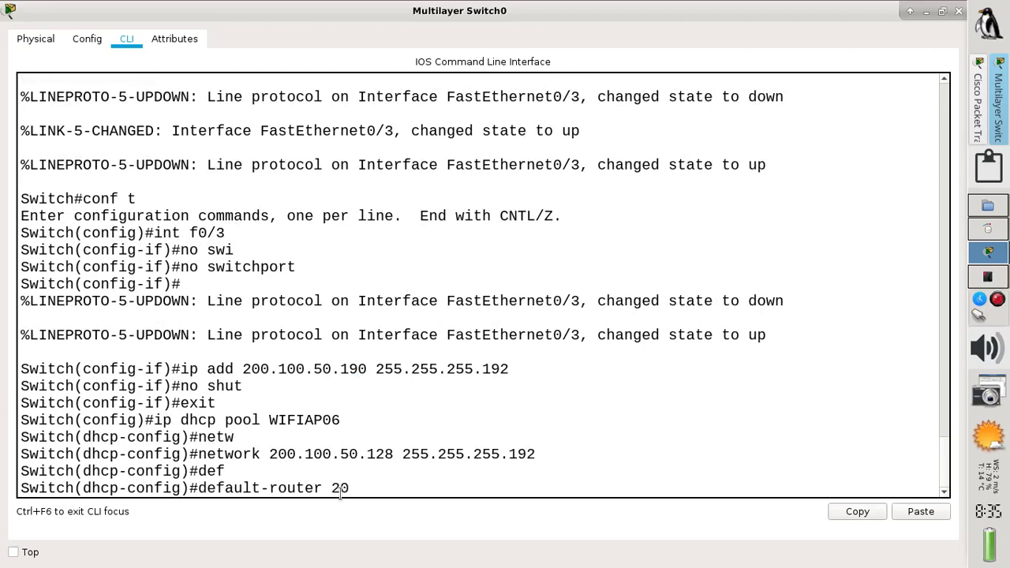
type("0.100.50.190")
key("Return")
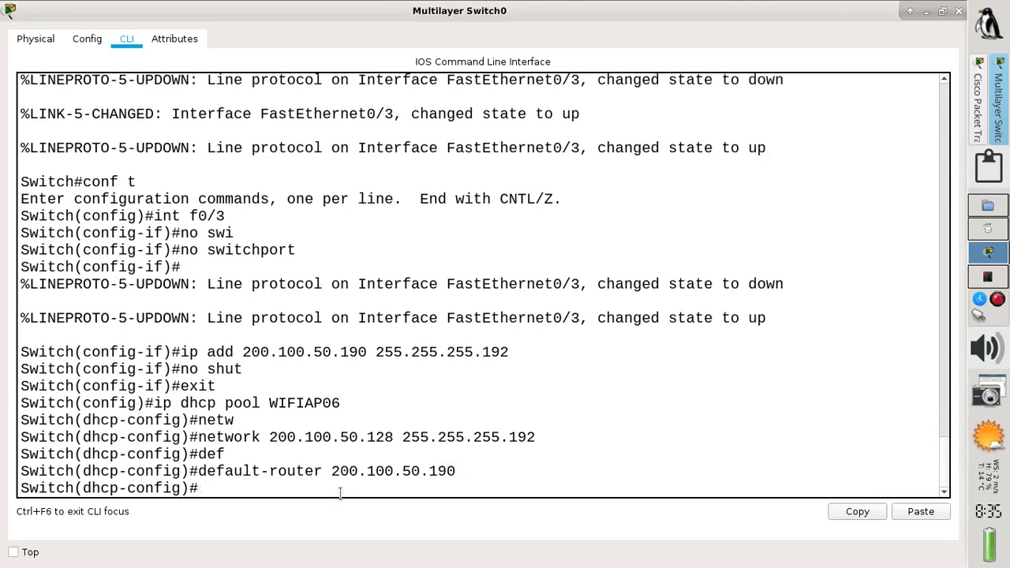
Set the pool's DNS server to 200.100.50.190, end configuration mode, and save with wr
type("dn")
key("Tab")
type("200")
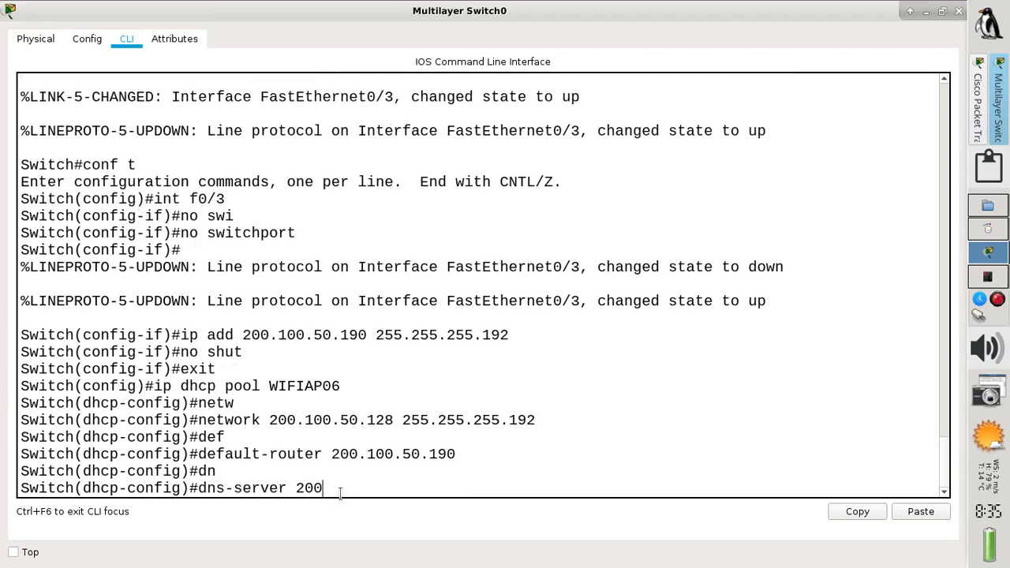
type(".100.50.190")
key("Return")
type("ed")
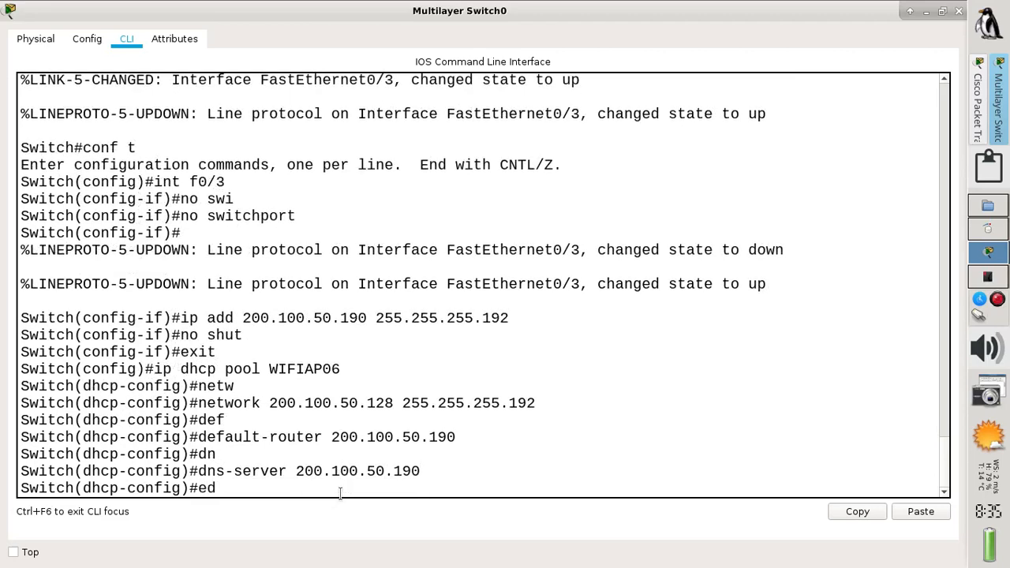
key("BackSpace")
type("nd")
key("Return")
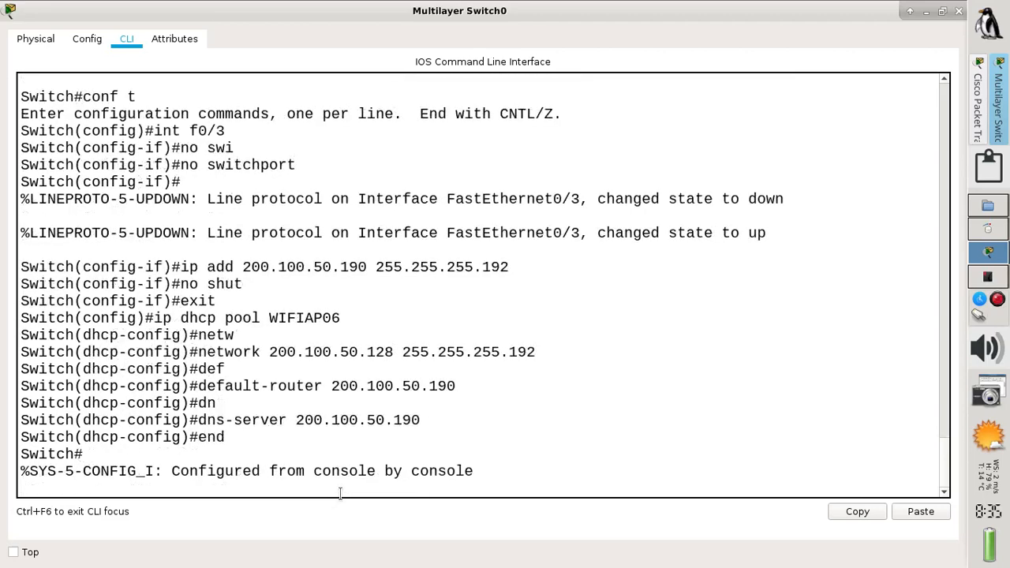
type("wr")
key("Return")
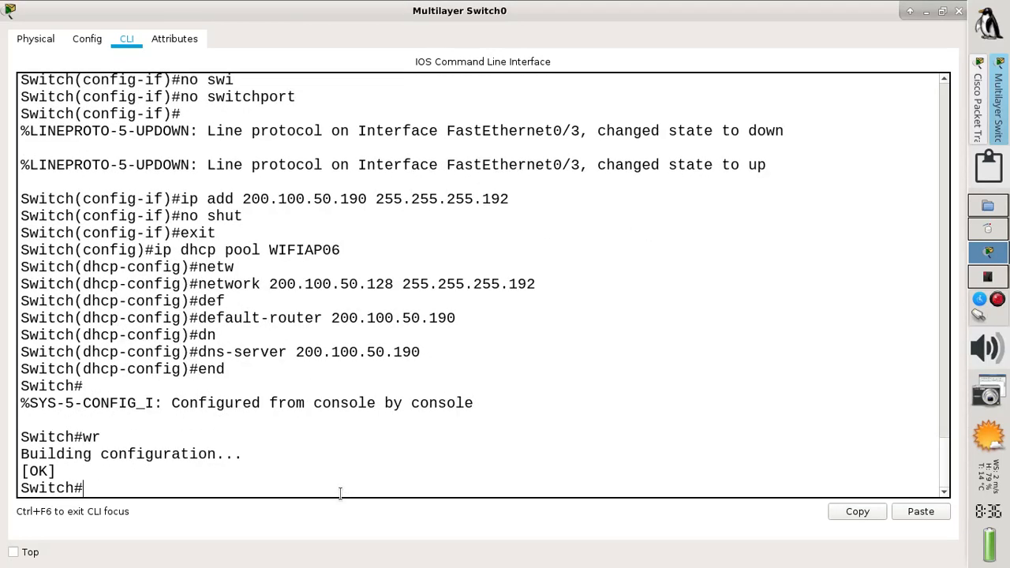
Close the switch CLI, copy-paste smartphone A, and place copy A(3) below the other phones
left_click(958, 11)
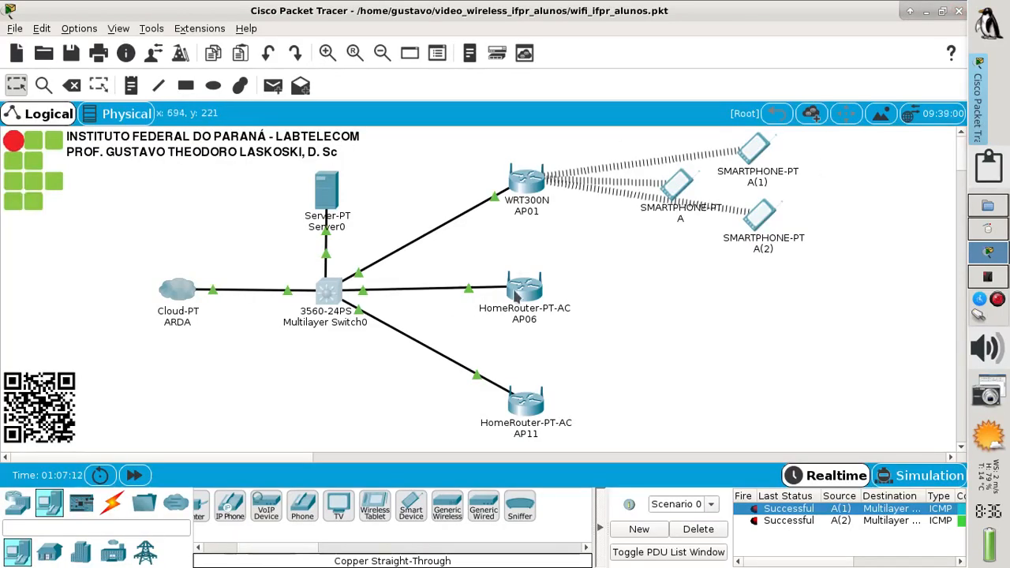
mouse_move(518, 297)
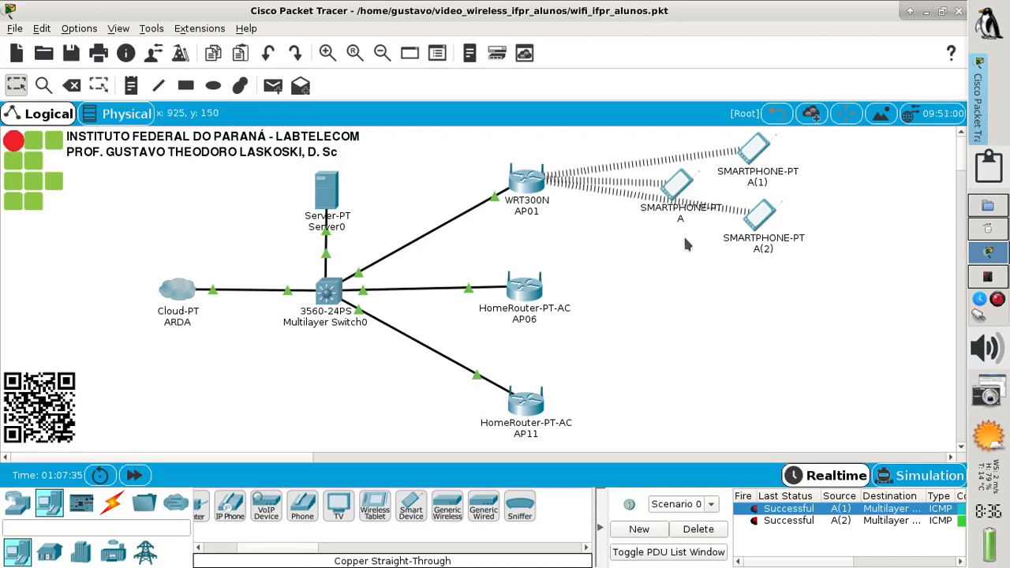
left_click_drag(683, 234, 589, 306)
key("ctrl+c")
key("ctrl+v")
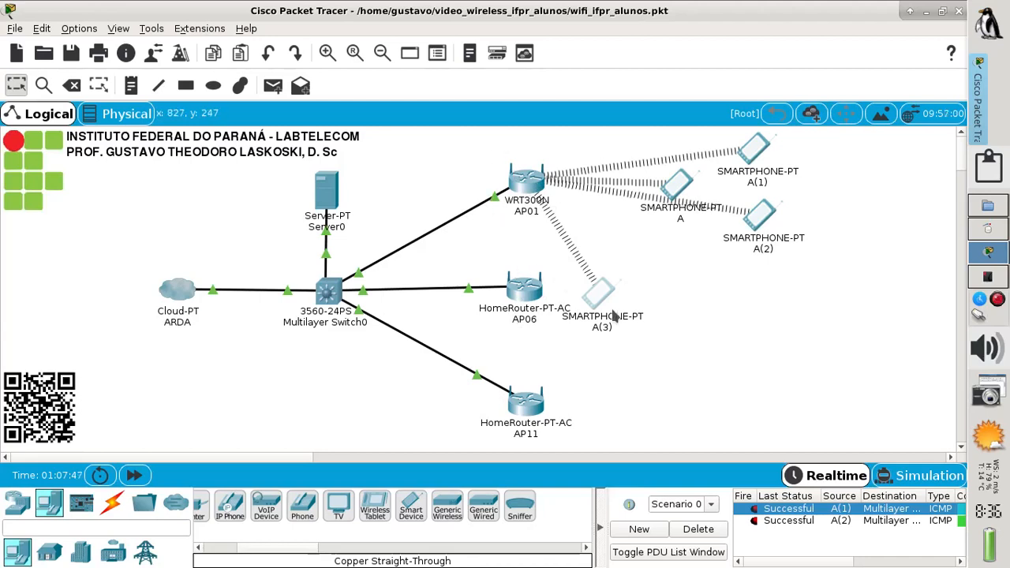
left_click_drag(601, 298, 647, 265)
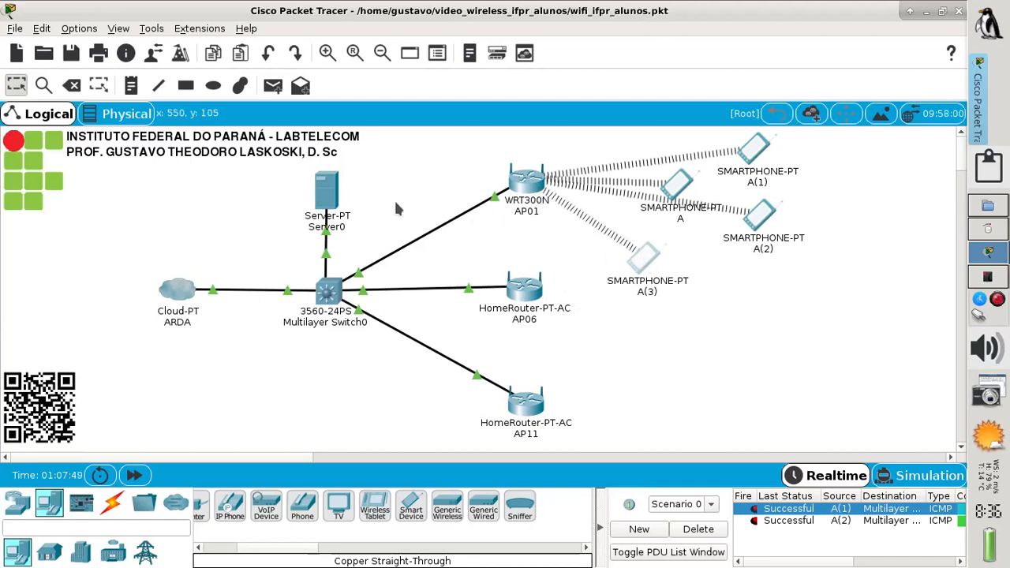
In the physical Corporate Office floor plan, move AP11 to the right and AP01 lower in the room
left_click(111, 115)
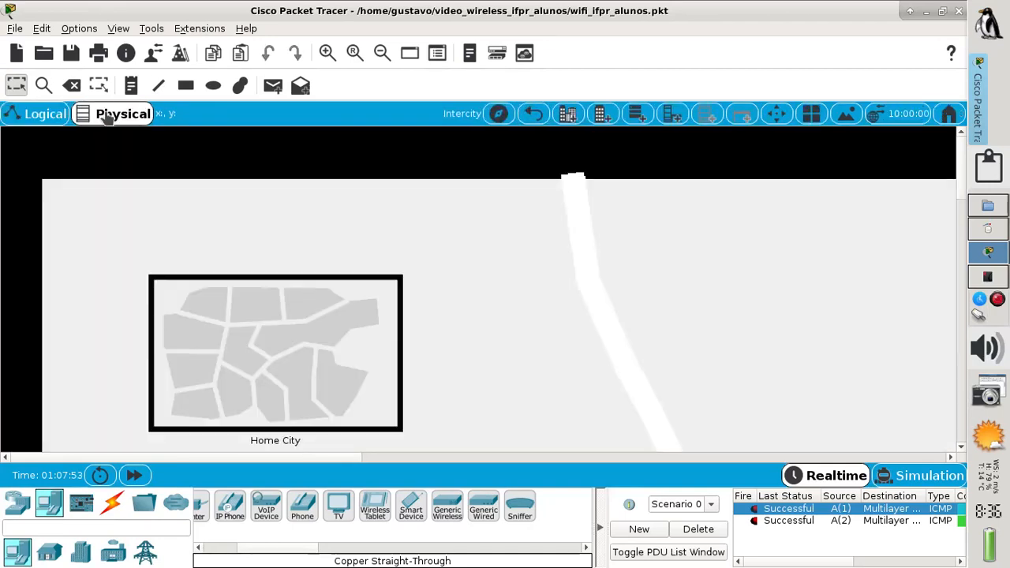
left_click(265, 347)
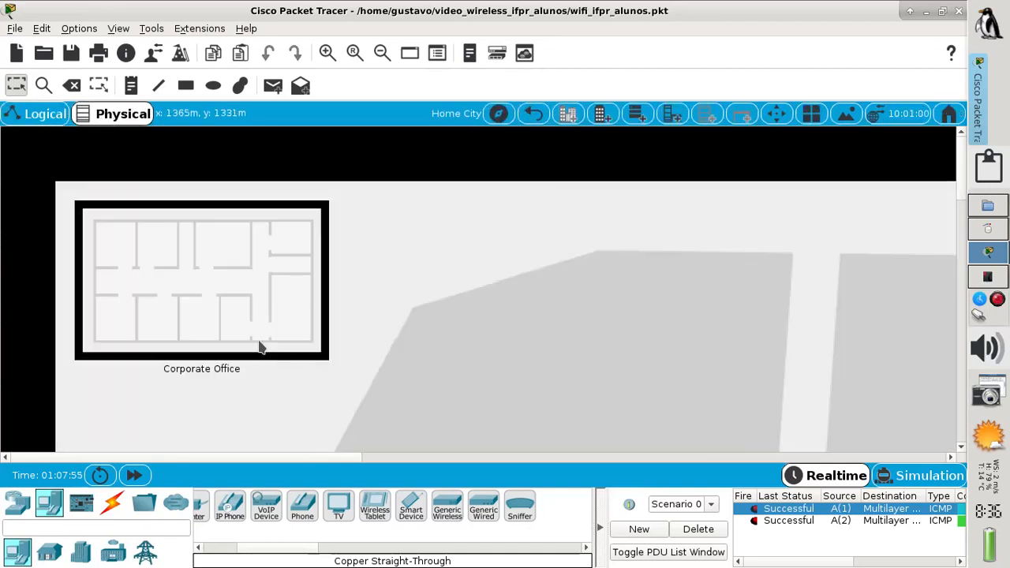
left_click(219, 304)
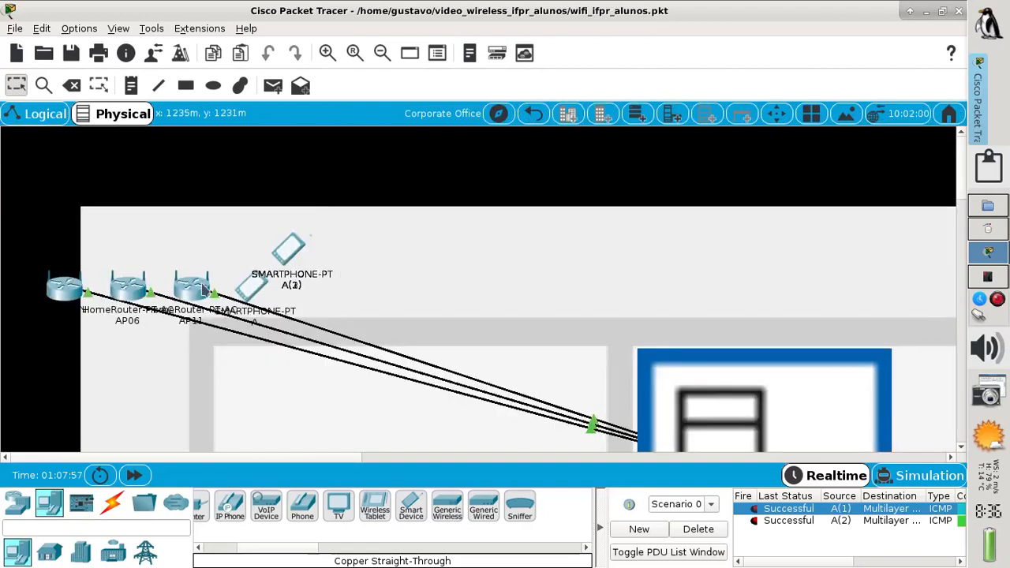
left_click_drag(192, 287, 895, 259)
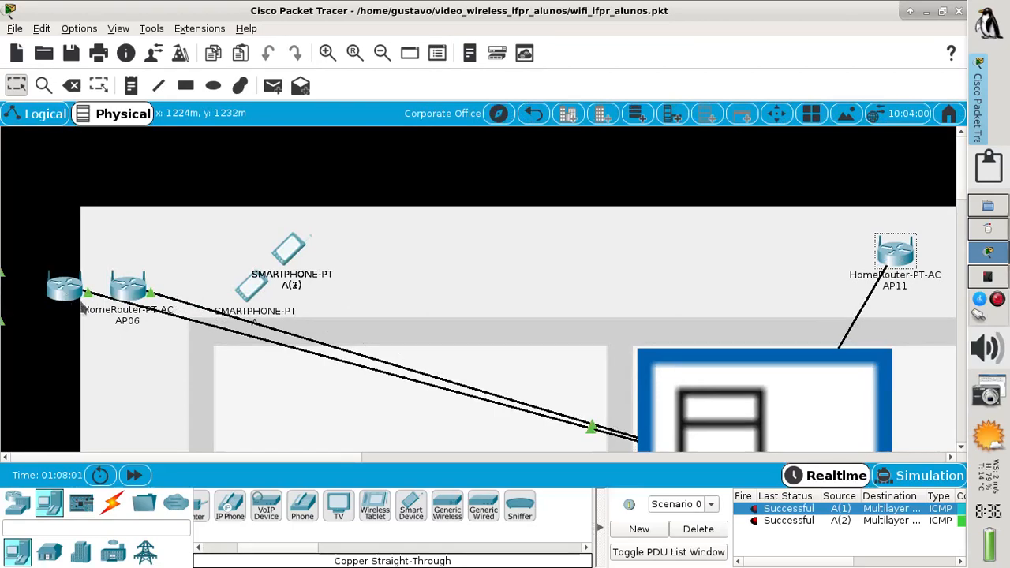
left_click_drag(79, 298, 372, 423)
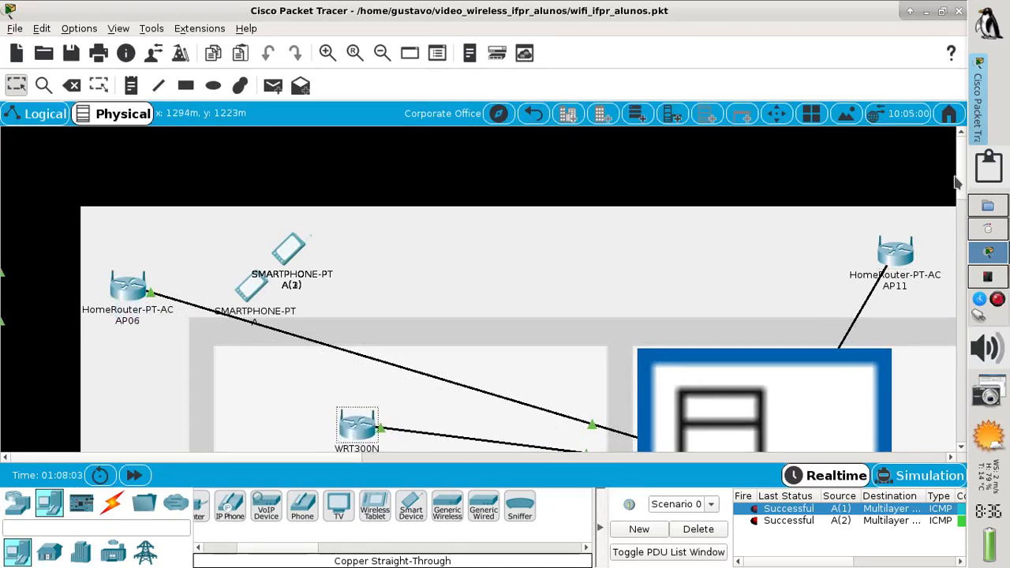
left_click_drag(958, 175, 955, 209)
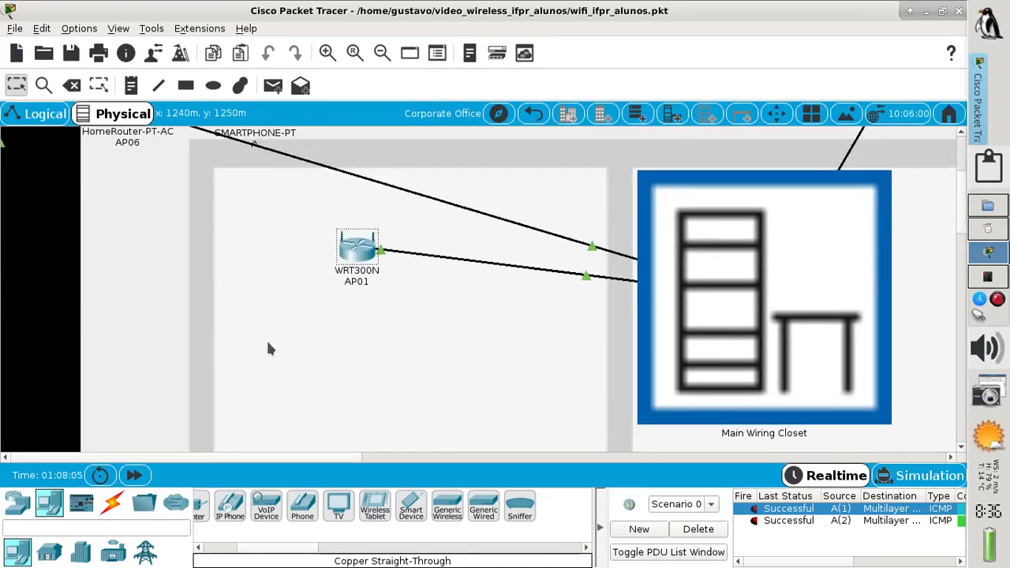
left_click_drag(361, 260, 412, 422)
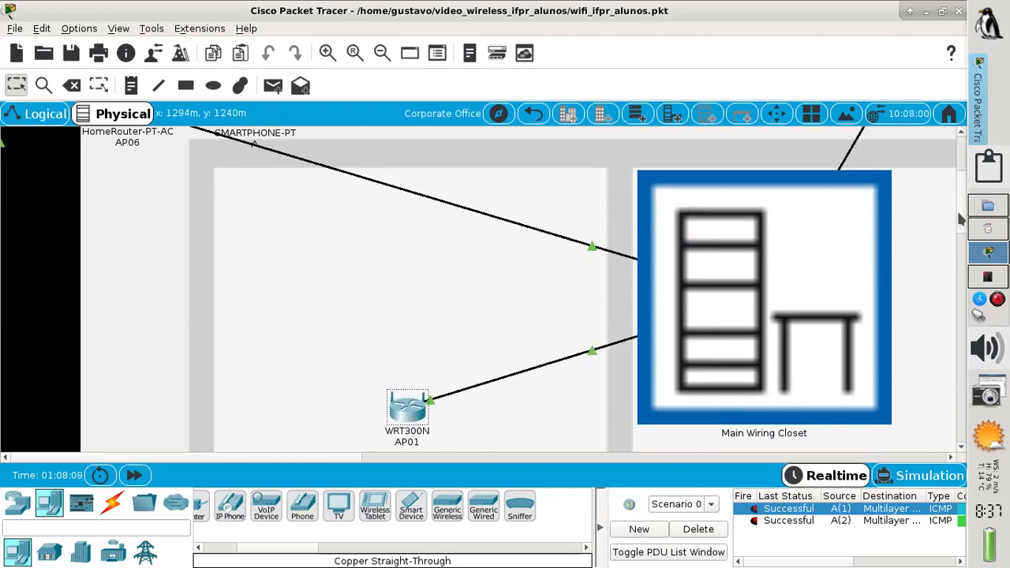
Move smartphone A(3) next to AP11 and A(2) near AP01, then return to Logical view
scroll(959, 219, "up", 4)
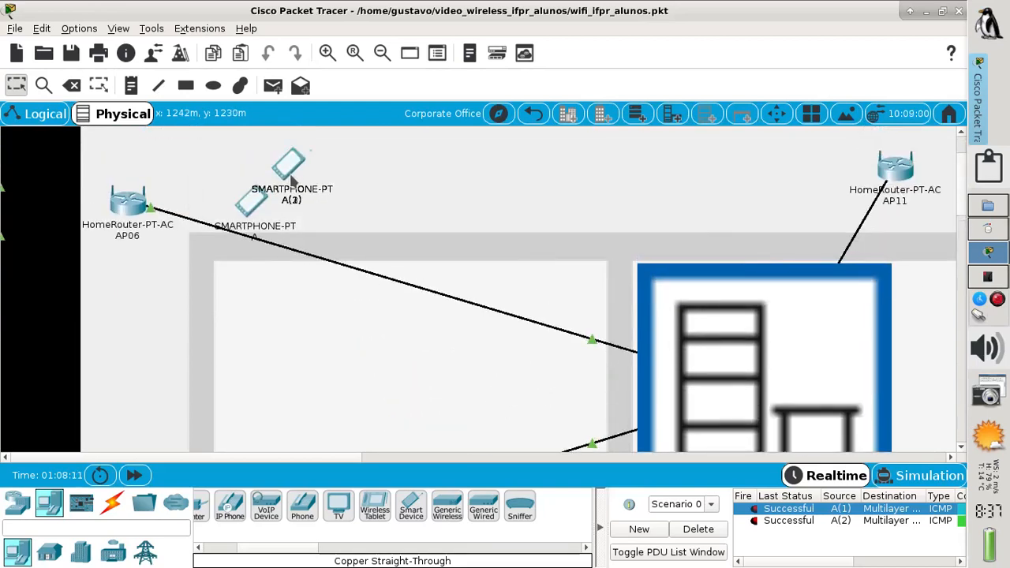
left_click_drag(294, 178, 903, 252)
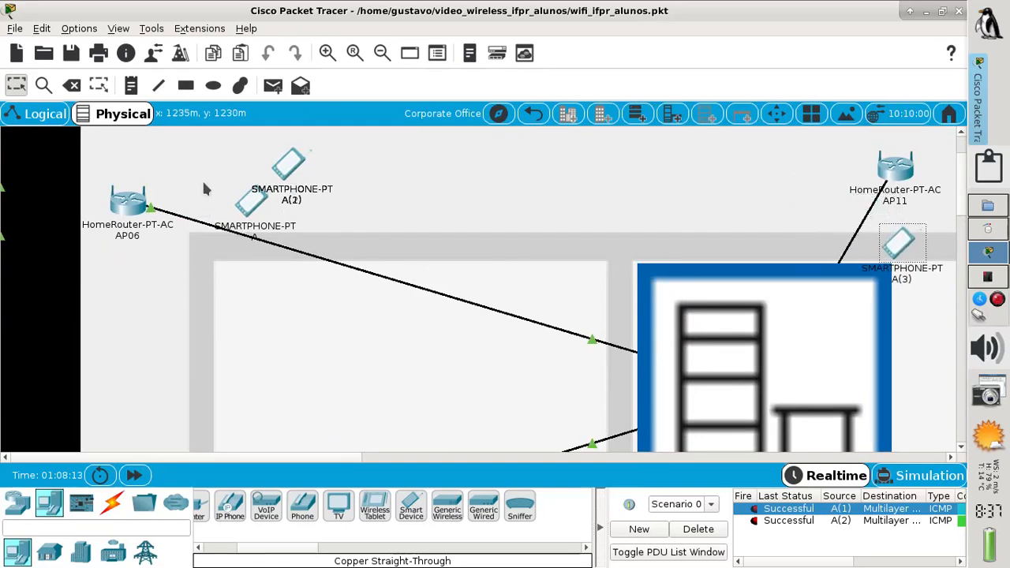
left_click_drag(290, 167, 430, 386)
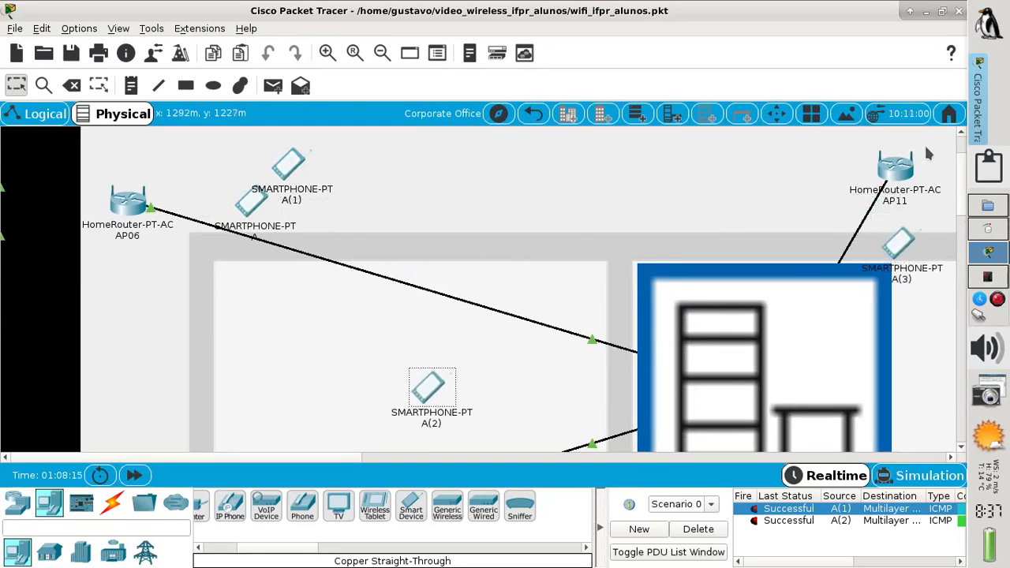
scroll(960, 177, "down", 5)
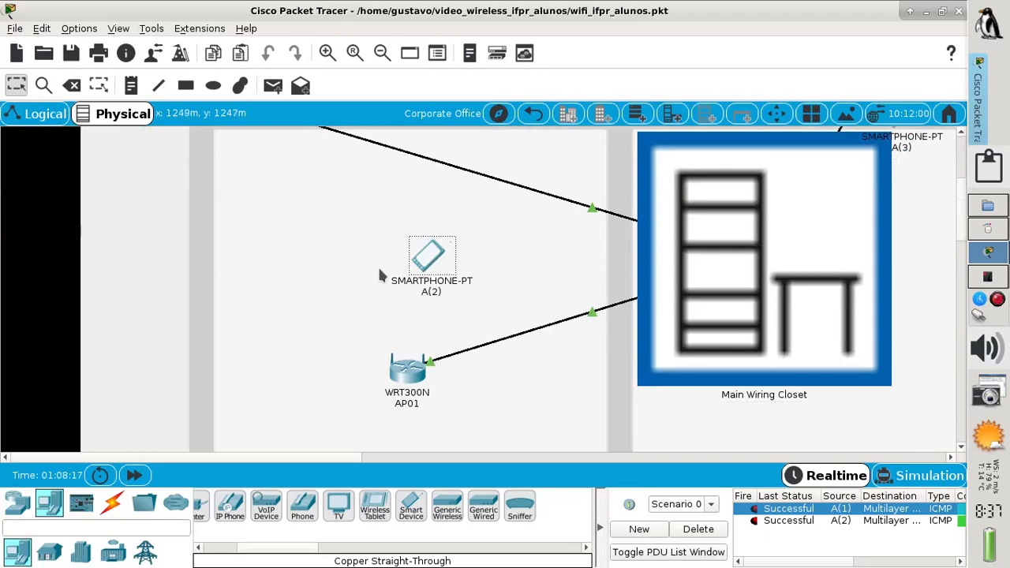
left_click_drag(421, 266, 441, 306)
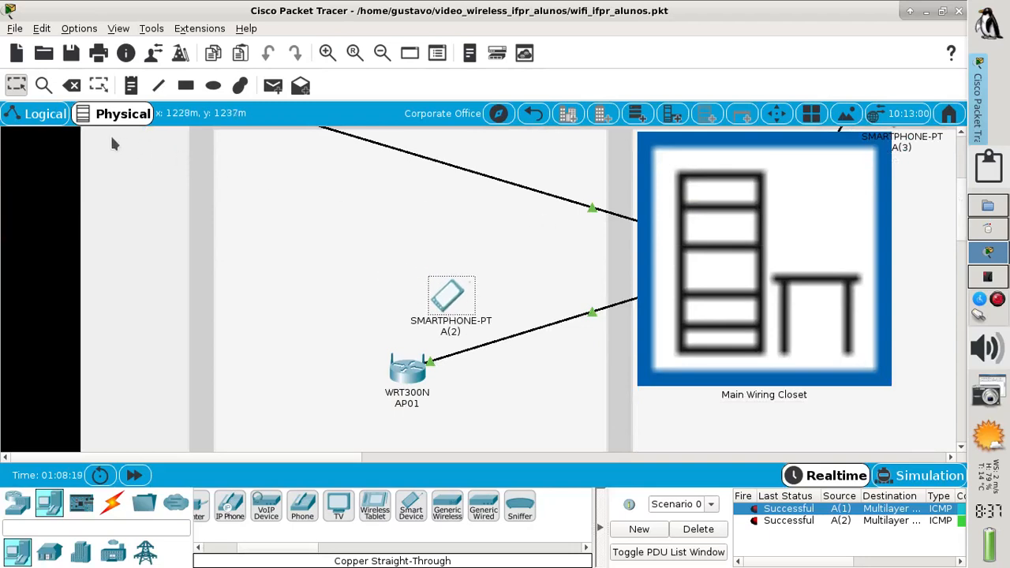
left_click(41, 115)
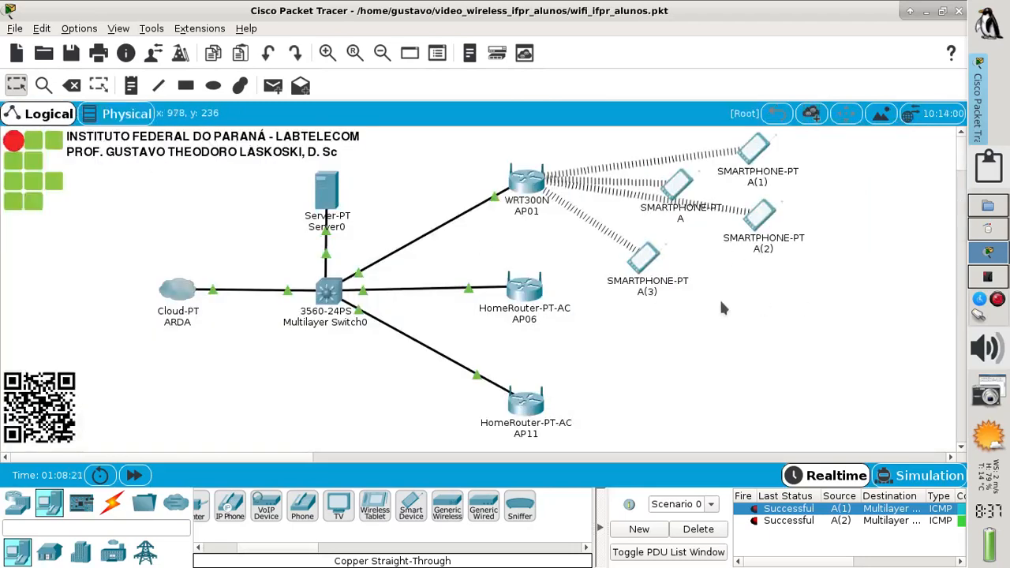
Copy smartphone A(3) and paste several duplicates of it
left_click_drag(691, 310, 632, 278)
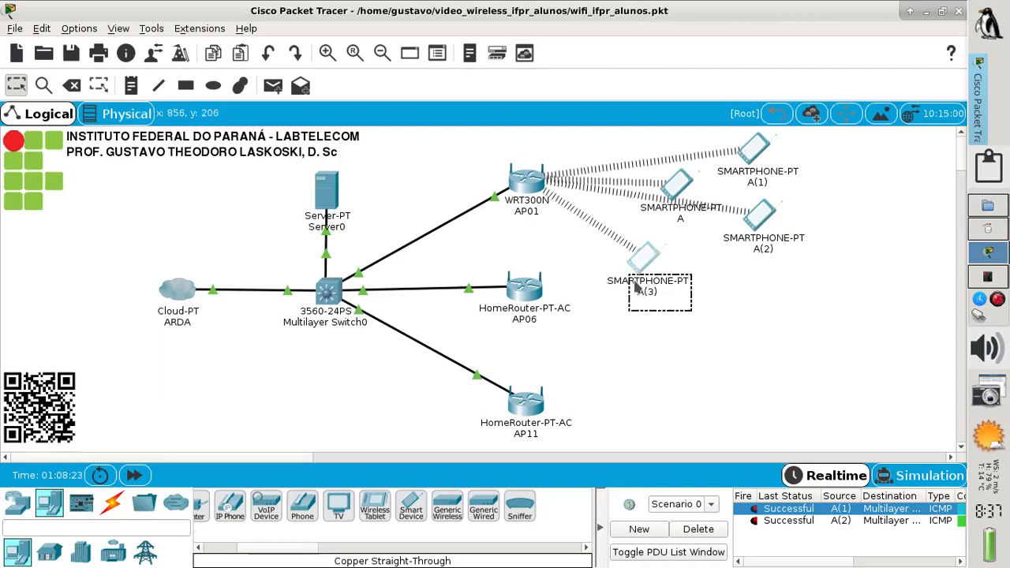
key("ctrl+c")
key("ctrl+v")
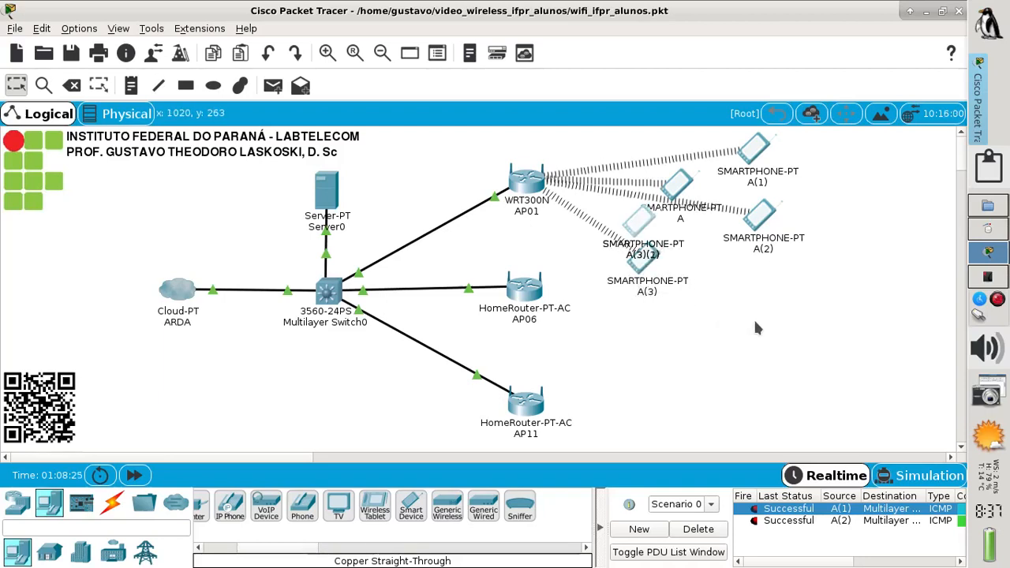
key("ctrl+v")
key("ctrl+v")
key("ctrl+v")
key("ctrl+v")
key("ctrl+v")
key("ctrl+v")
Spread copies A(3)(4) through A(3)(7) around the topology and open AP01's setup page
left_click_drag(635, 228, 749, 311)
left_click_drag(640, 228, 654, 342)
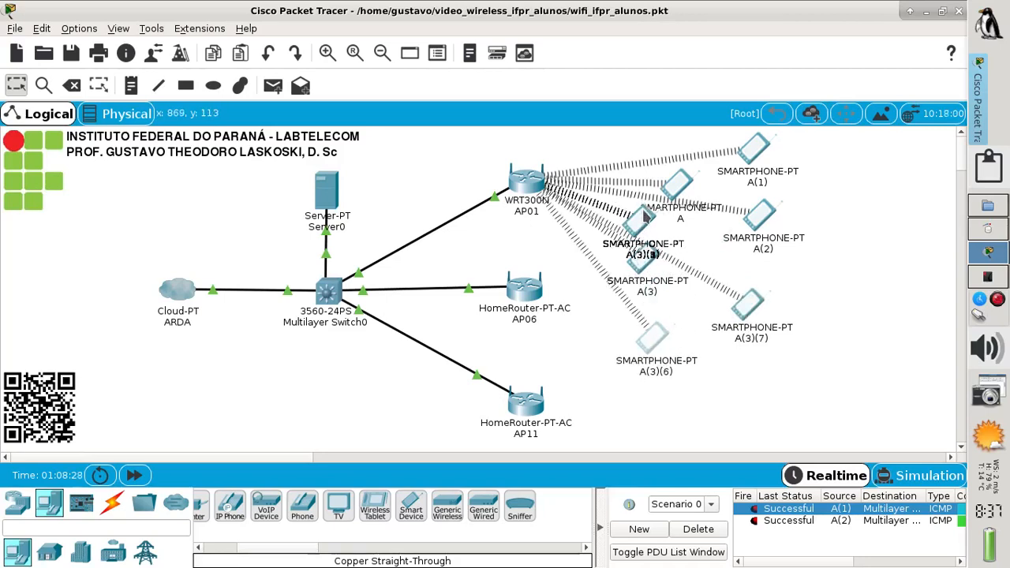
left_click_drag(645, 217, 594, 339)
left_click_drag(646, 256, 824, 172)
left_click_drag(643, 261, 702, 256)
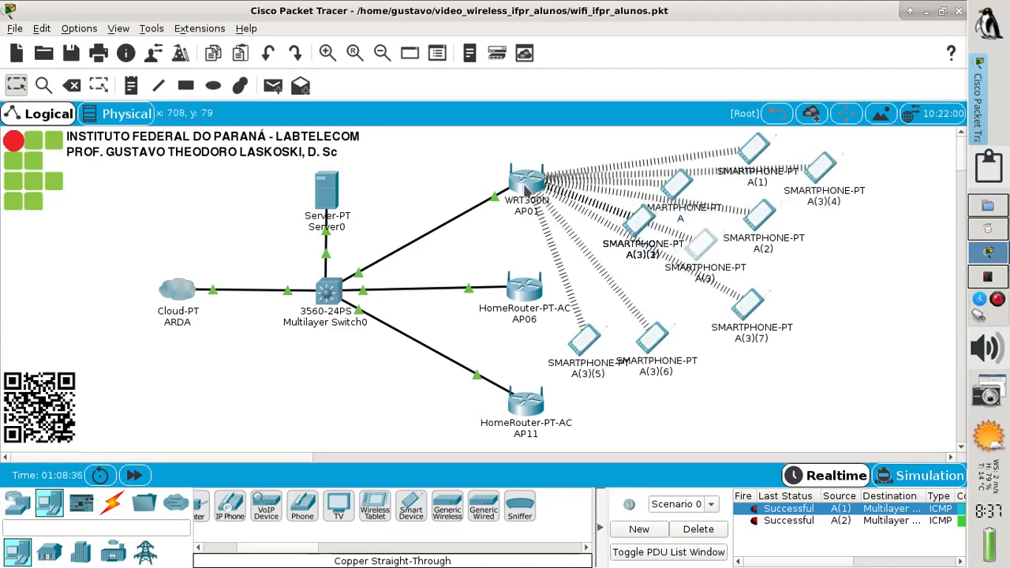
left_click(525, 188)
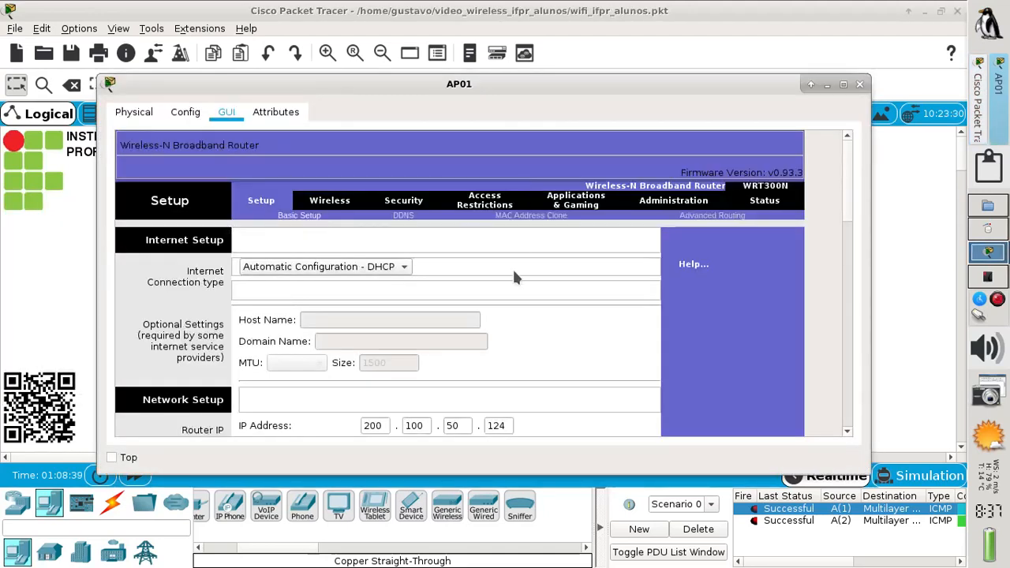
Keep AP01's connection type as automatic DHCP and save its Basic Wireless Settings page
left_click(366, 267)
left_click(387, 268)
left_click(329, 202)
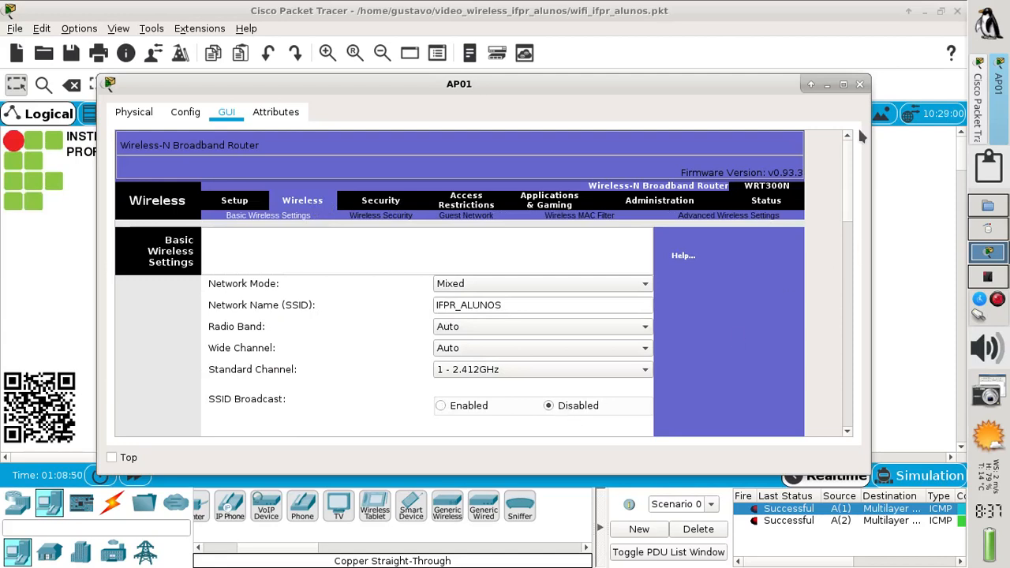
left_click(843, 87)
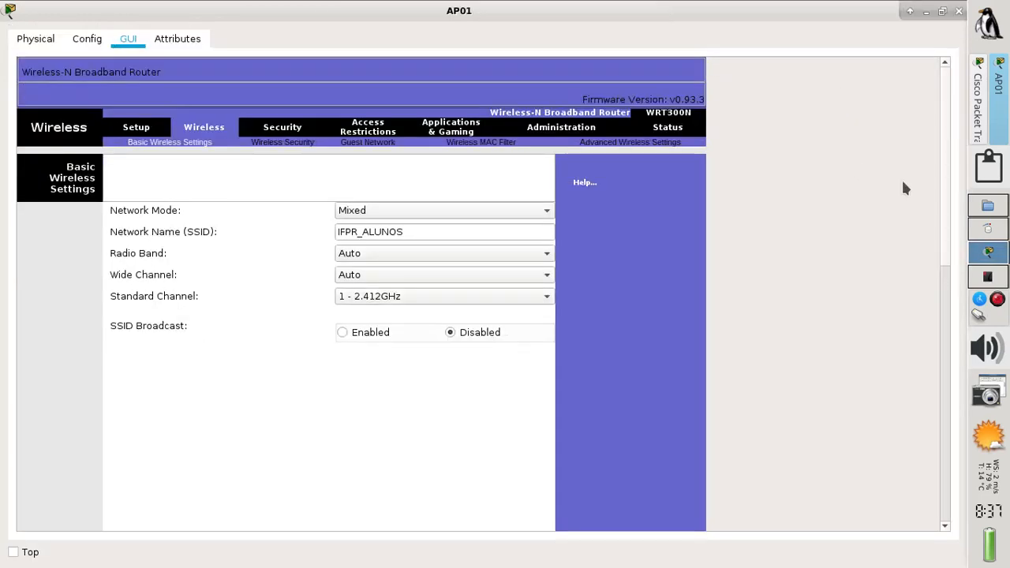
left_click_drag(945, 206, 903, 471)
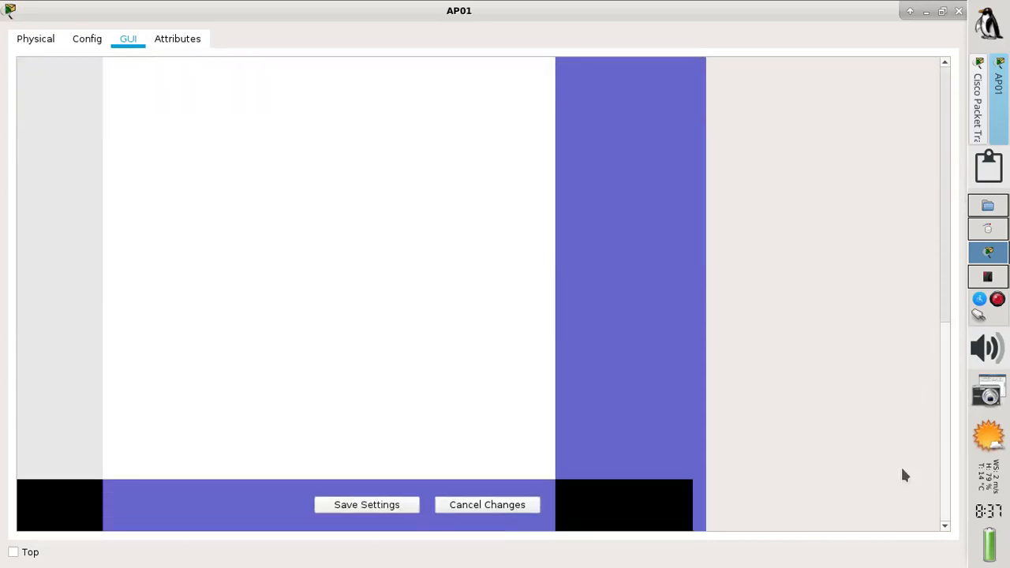
left_click(388, 505)
left_click_drag(941, 472, 919, 99)
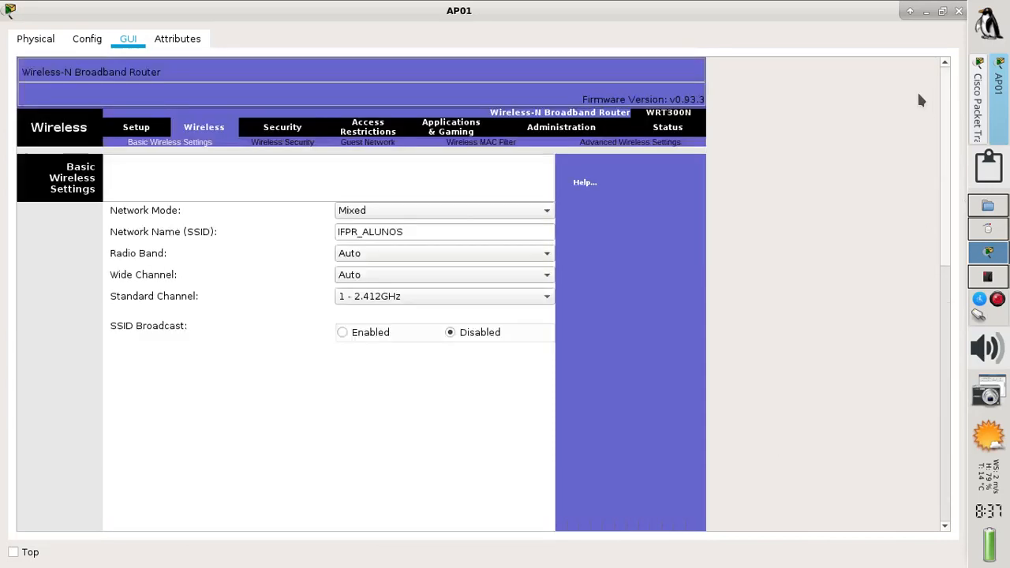
left_click(908, 13)
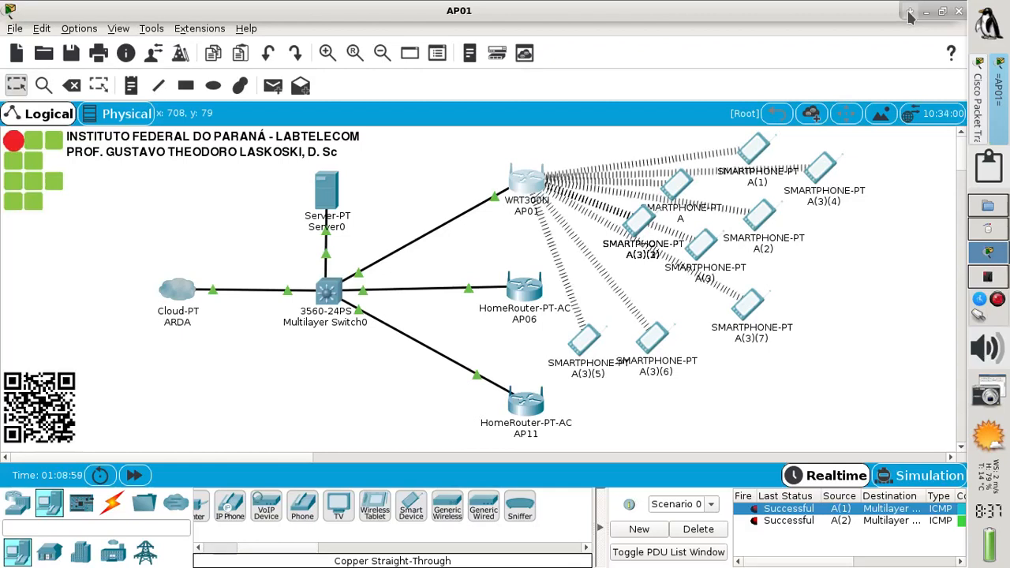
left_click(909, 13)
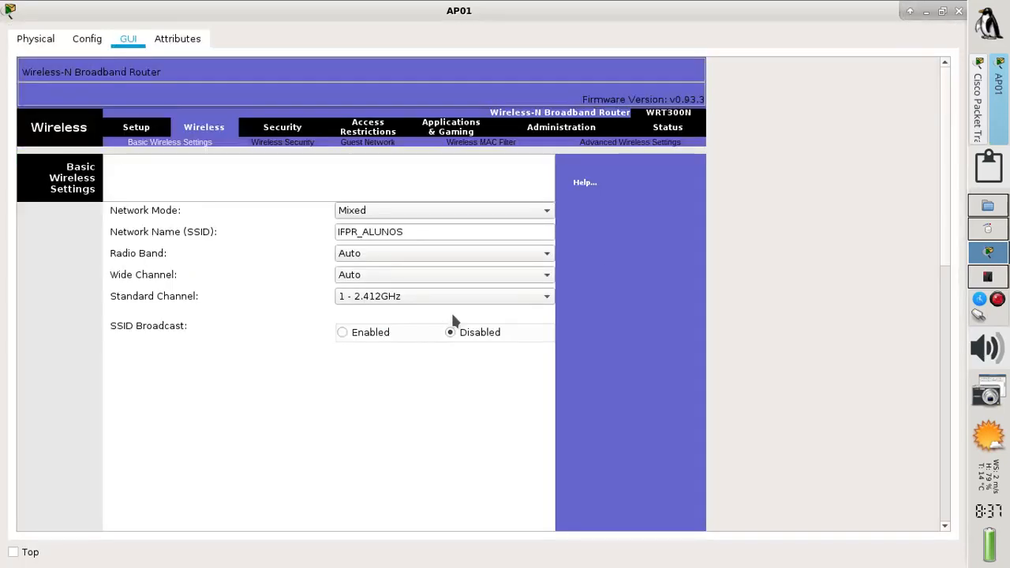
scroll(950, 244, "down", 10)
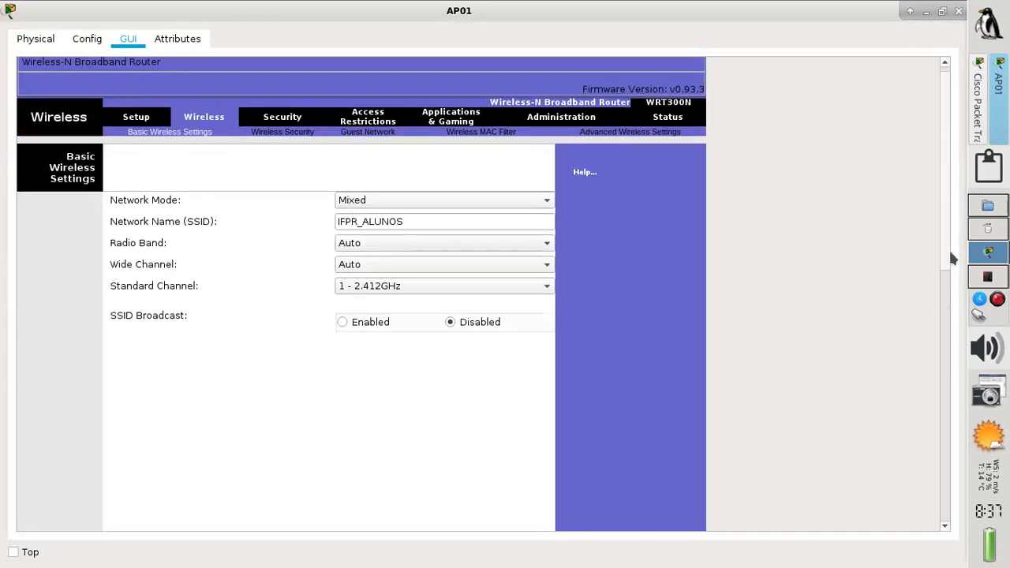
left_click(395, 511)
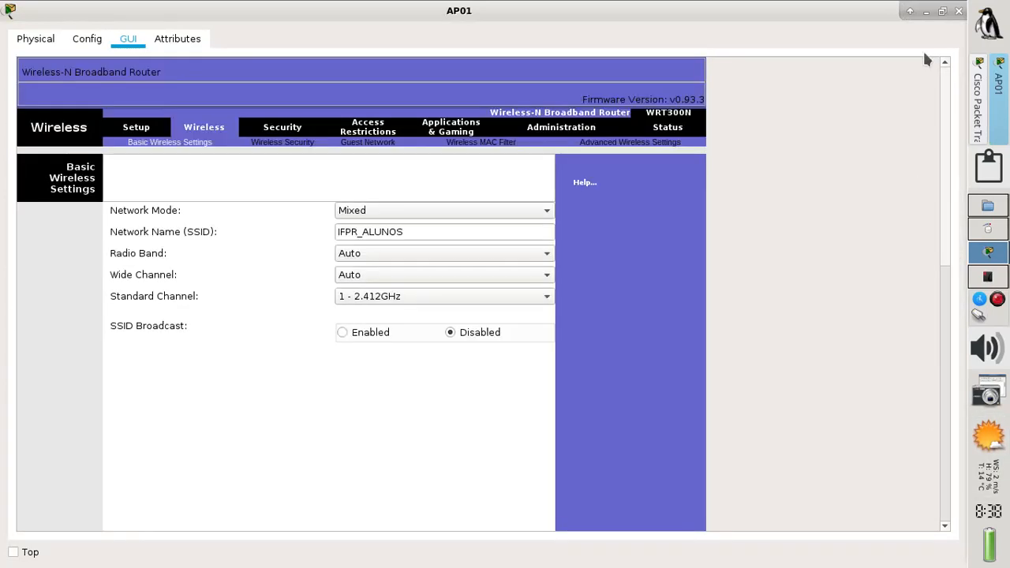
left_click(924, 9)
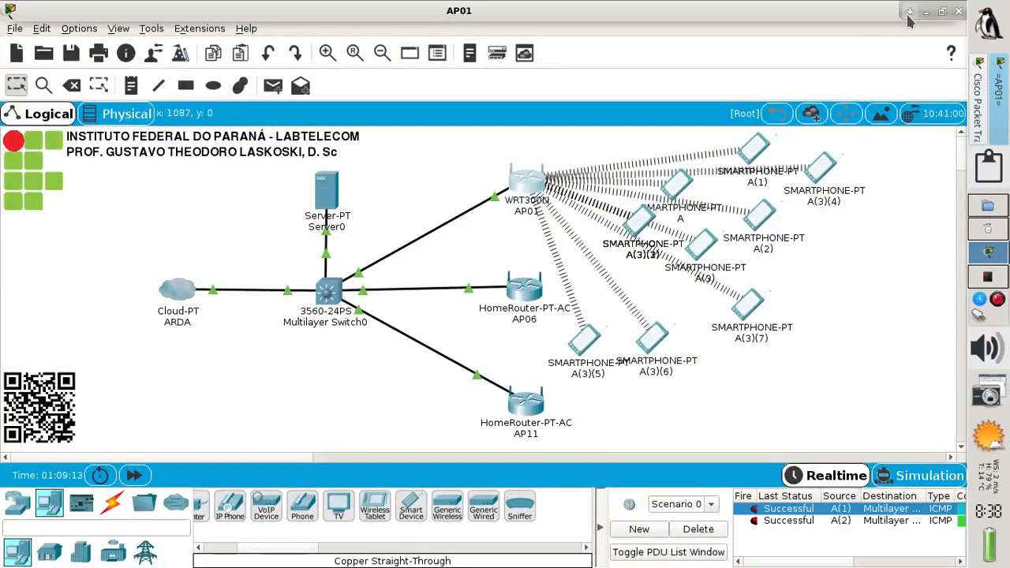
Set SSID Broadcast to Enabled for AP01's IFPR_ALUNOS network and close the window
left_click(526, 188)
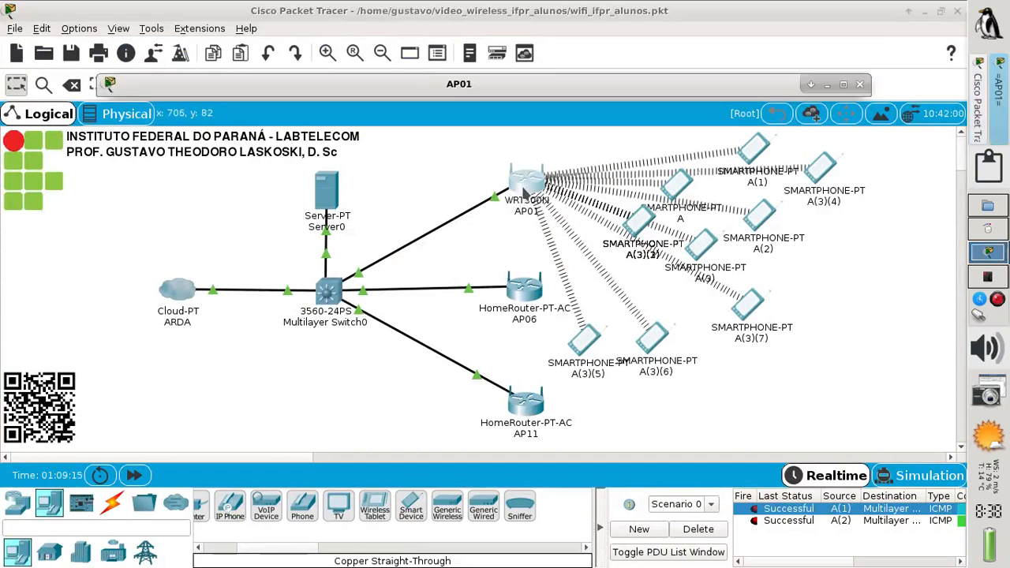
left_click(842, 85)
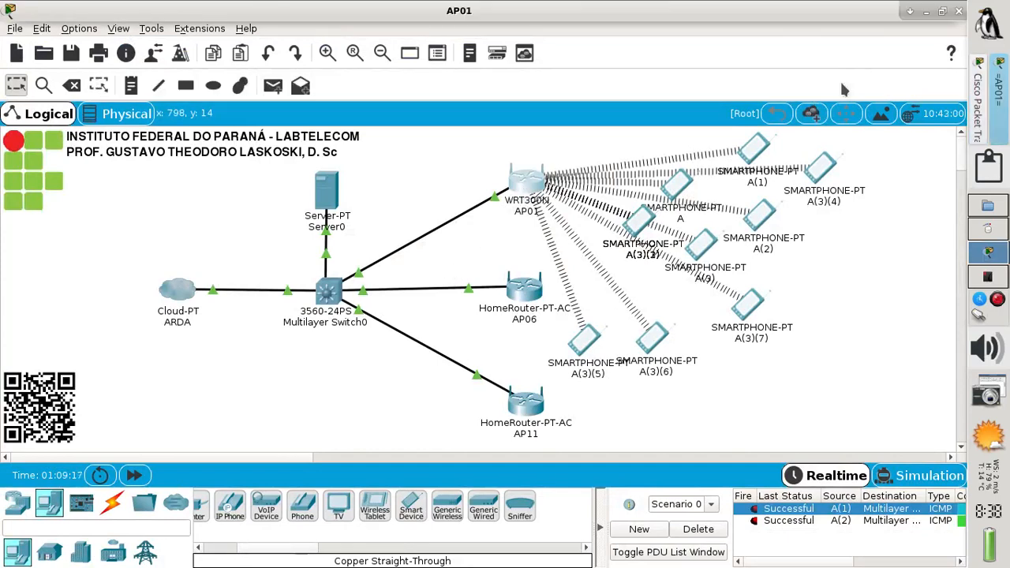
left_click(909, 12)
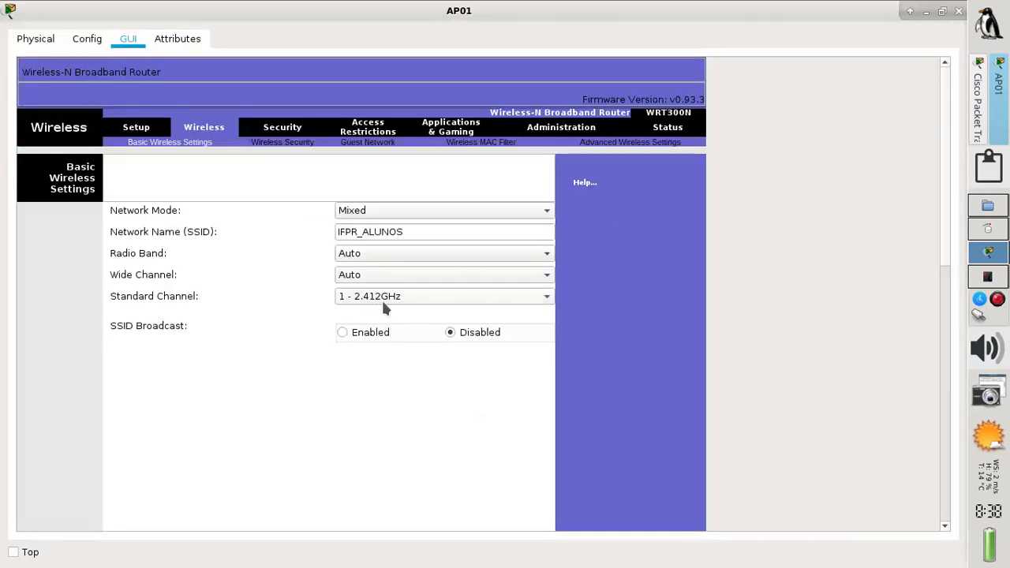
left_click(371, 336)
scroll(945, 247, "down", 5)
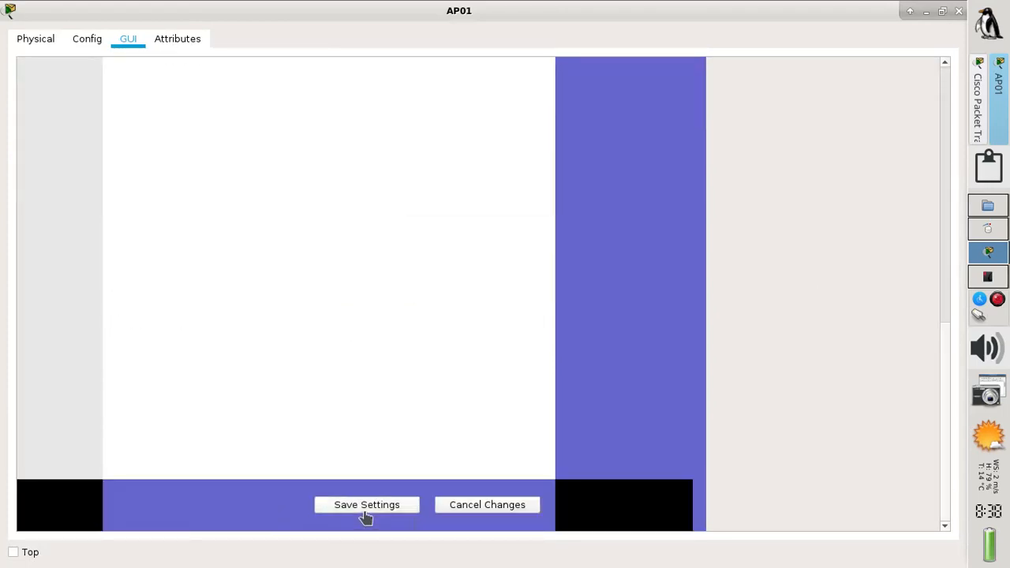
left_click_drag(941, 439, 890, 19)
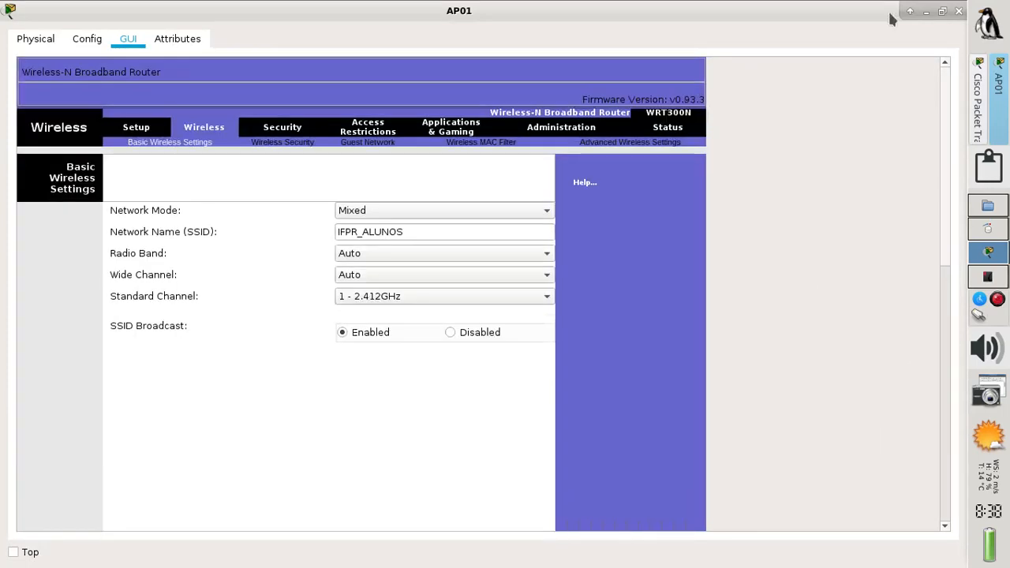
left_click(959, 11)
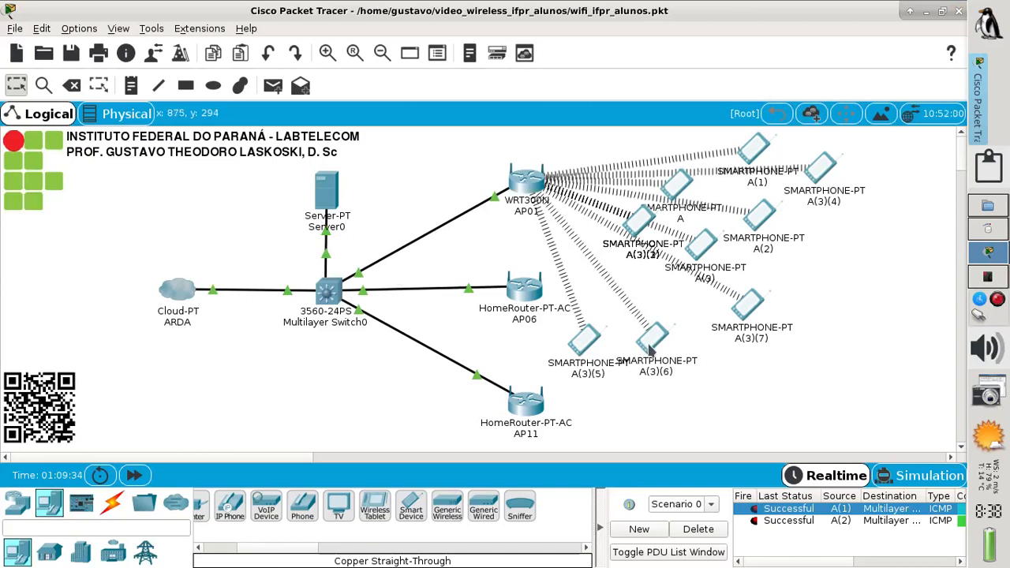
On the floor plan, paste copies of smartphone A(2) and place A(2)(7) and A(2)(8) in the Main Wiring Closet
left_click(126, 122)
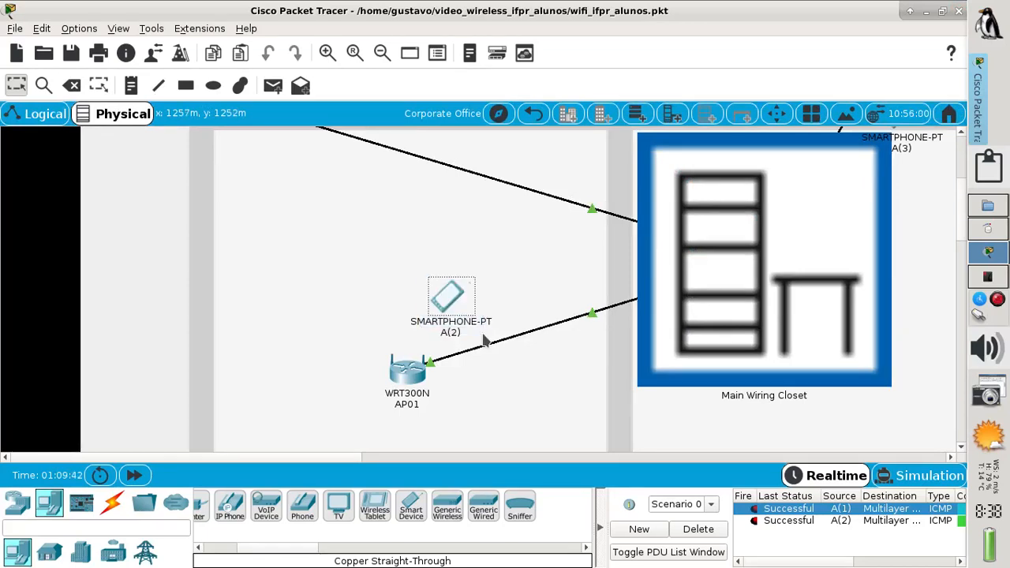
key("ctrl+v")
key("ctrl+v")
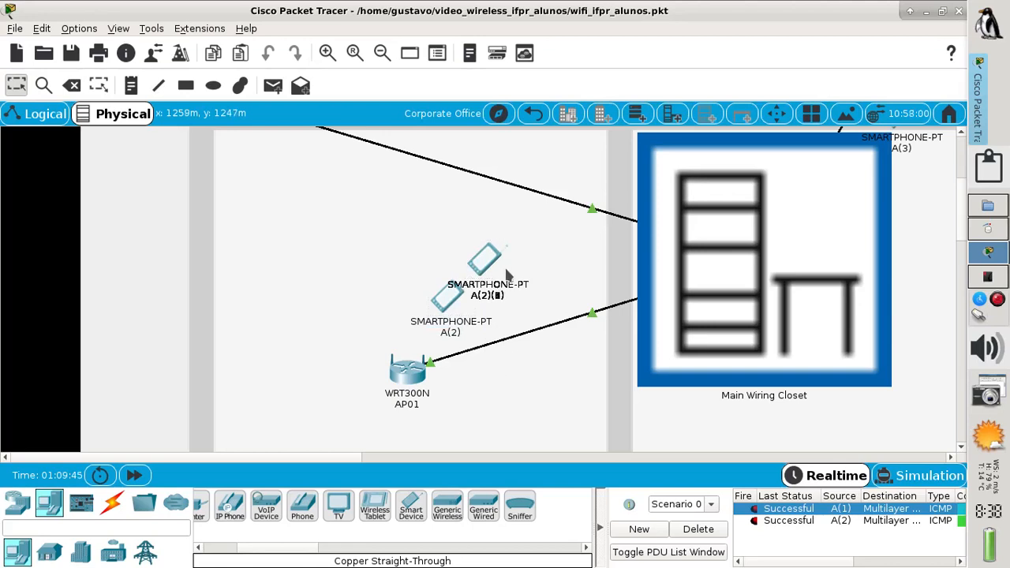
left_click_drag(488, 268, 913, 178)
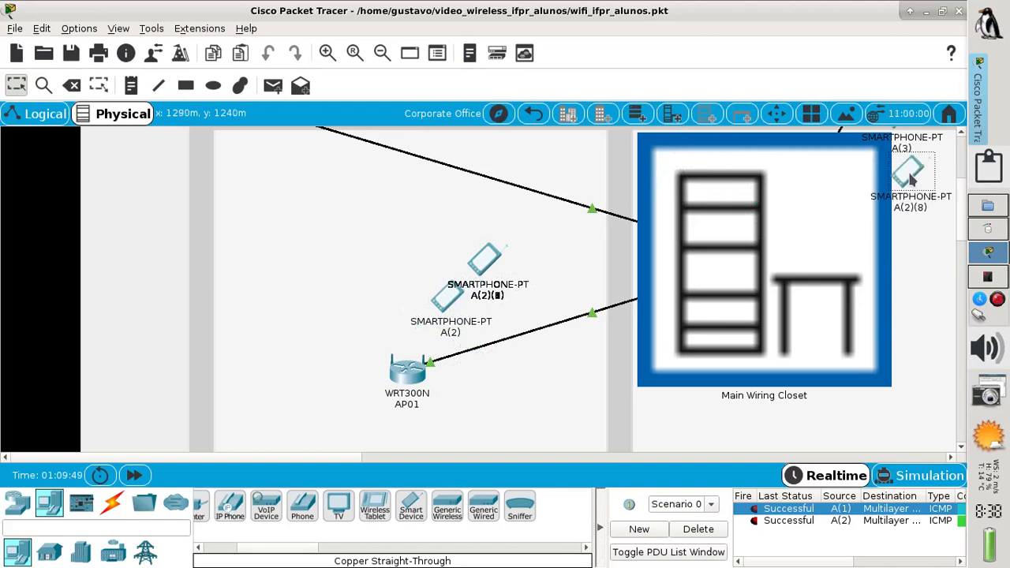
left_click_drag(499, 273, 715, 170)
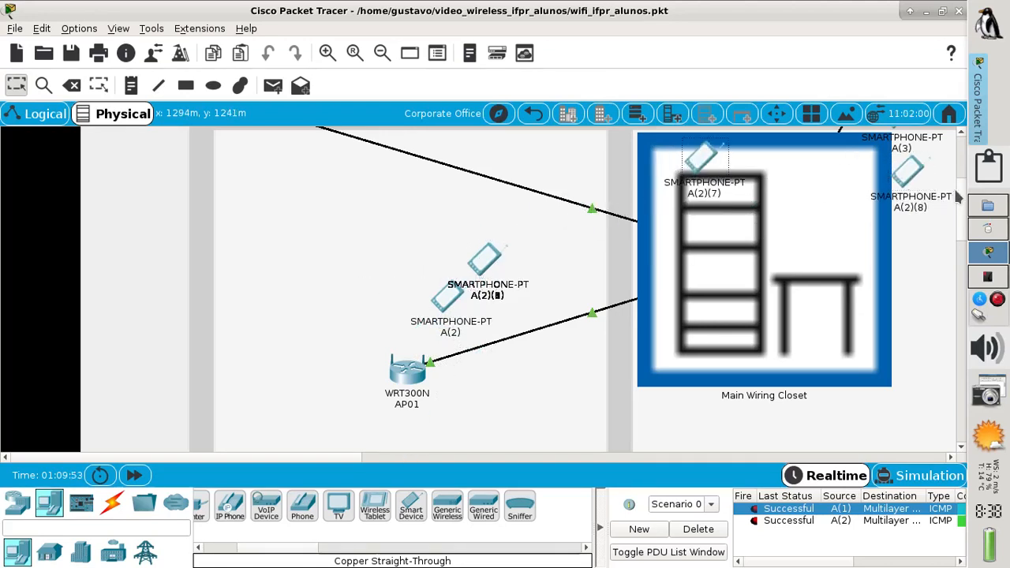
scroll(958, 191, "up", 3)
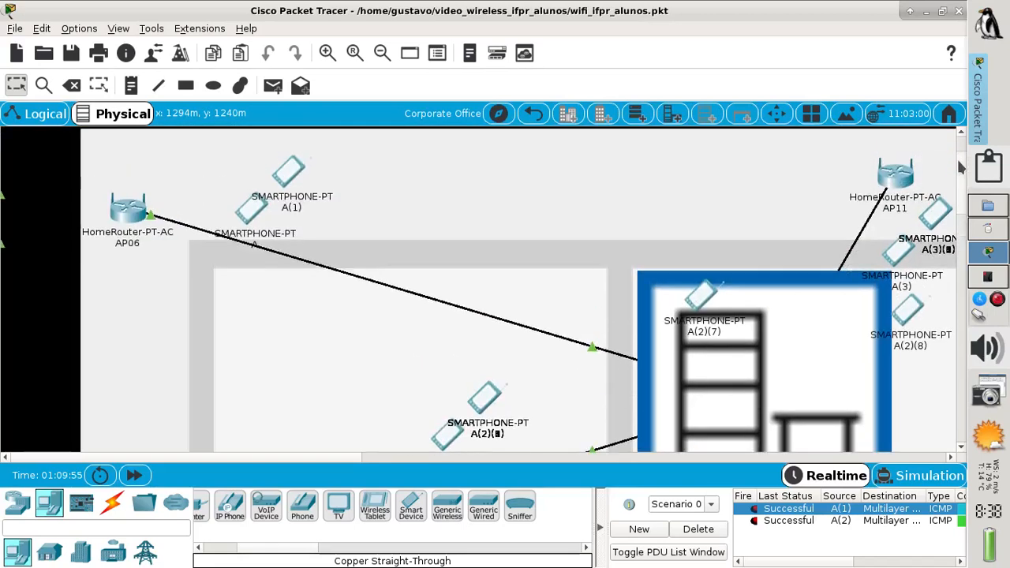
left_click_drag(958, 161, 958, 162)
Copy smartphone A and place copies A(9), A(10) and A(11) beside AP06
left_click_drag(199, 188, 274, 234)
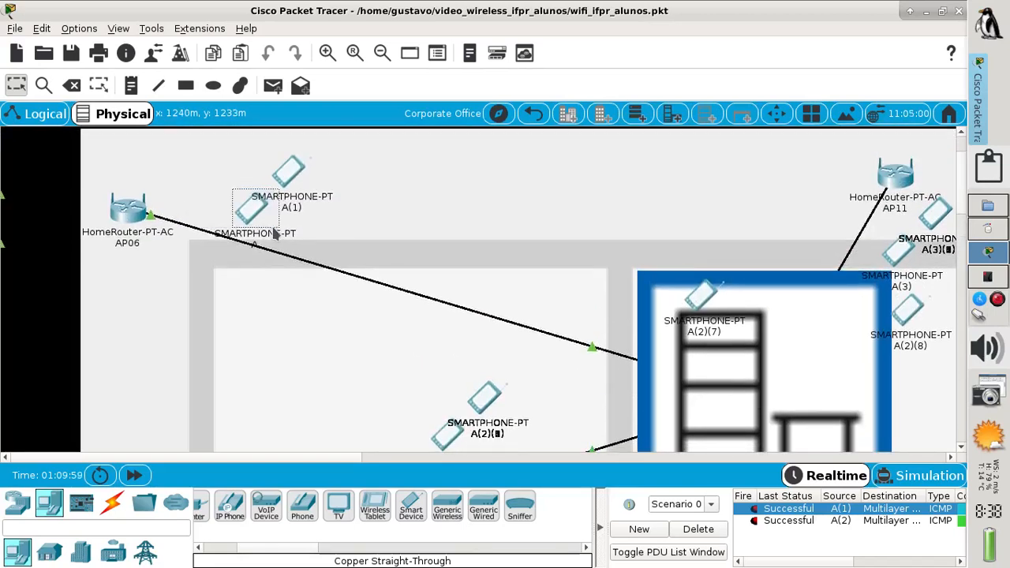
key("ctrl+c")
key("ctrl+v")
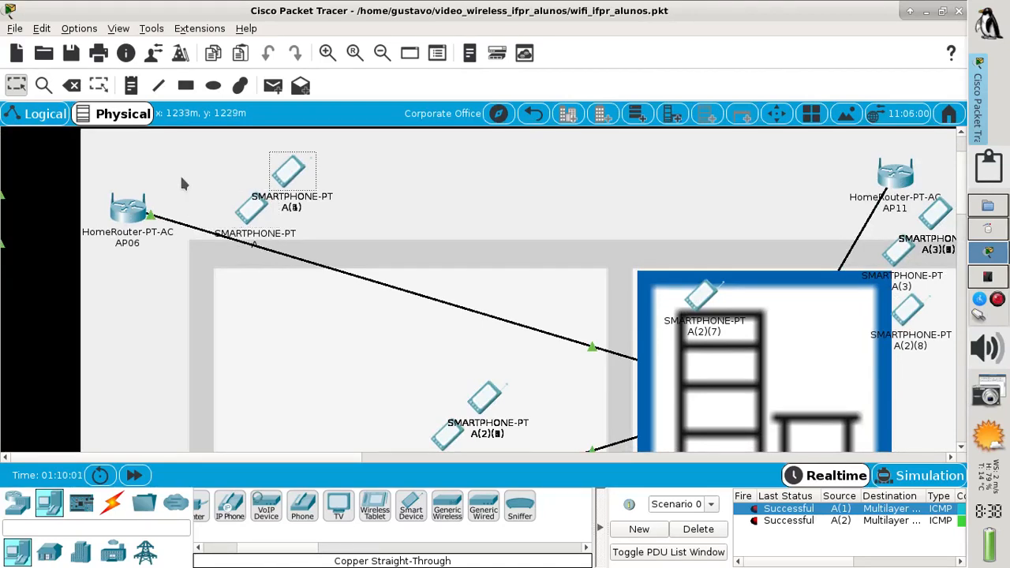
key("ctrl+v")
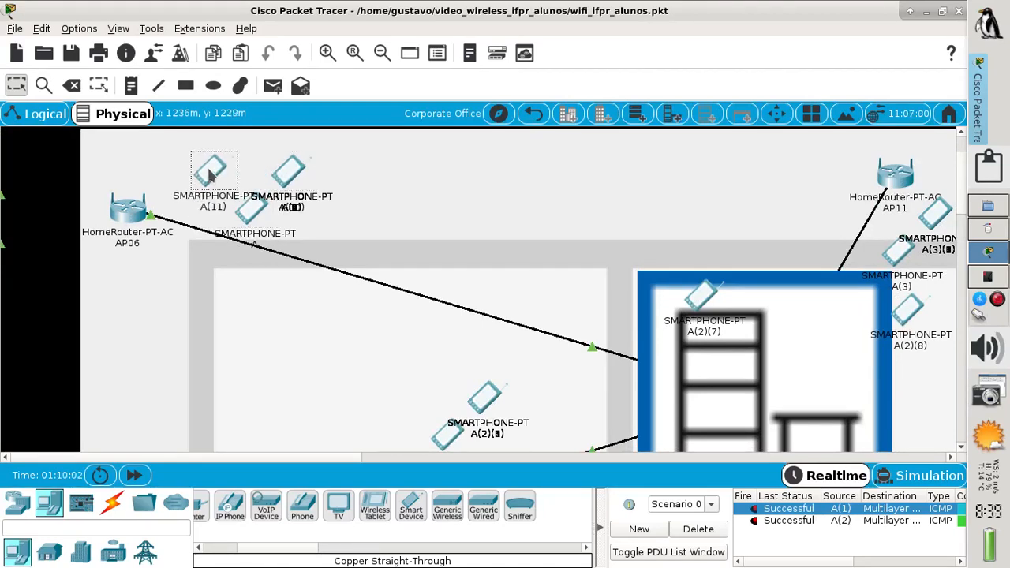
left_click_drag(210, 176, 168, 169)
key("ctrl+v")
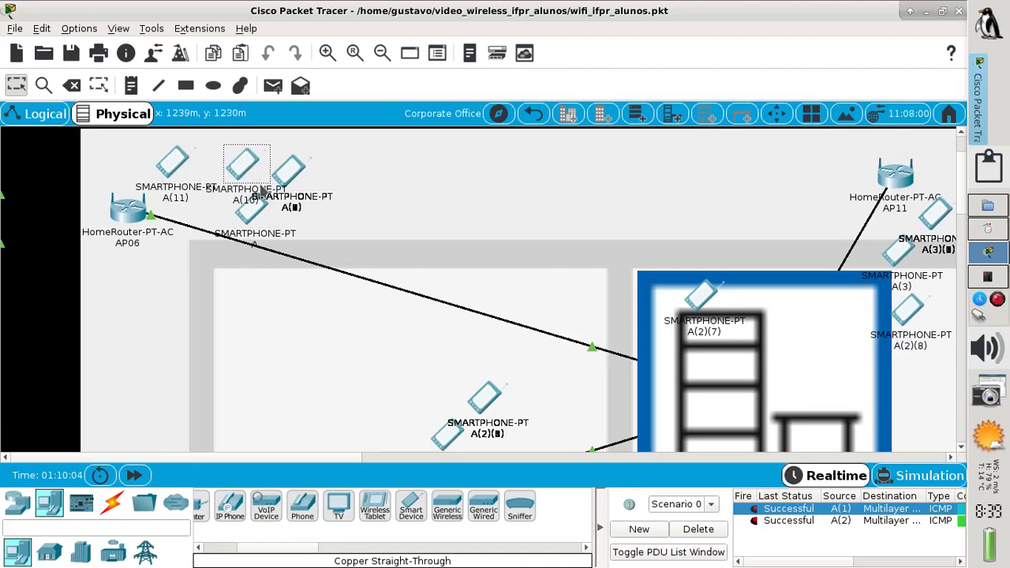
left_click_drag(287, 178, 193, 238)
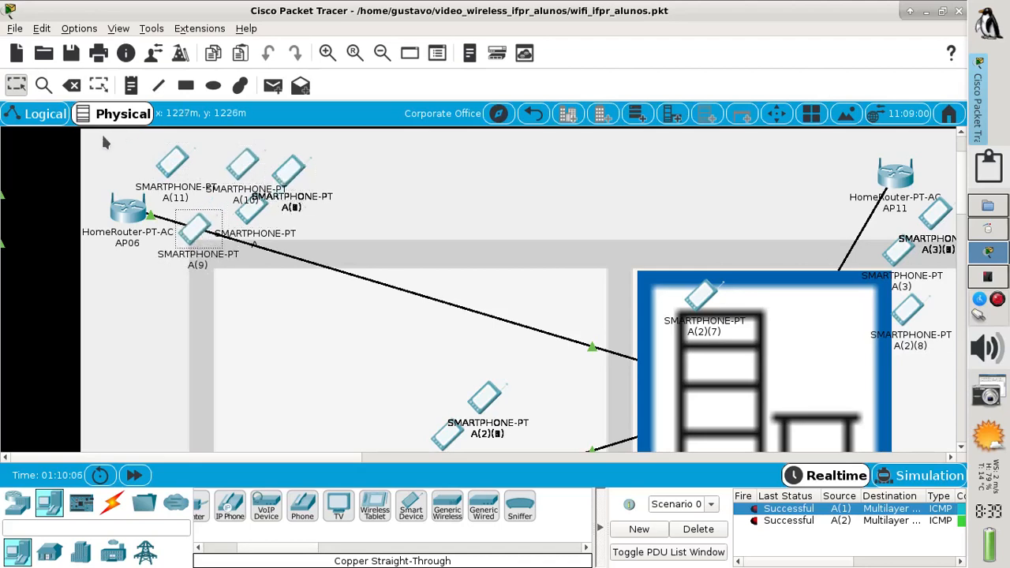
left_click(39, 120)
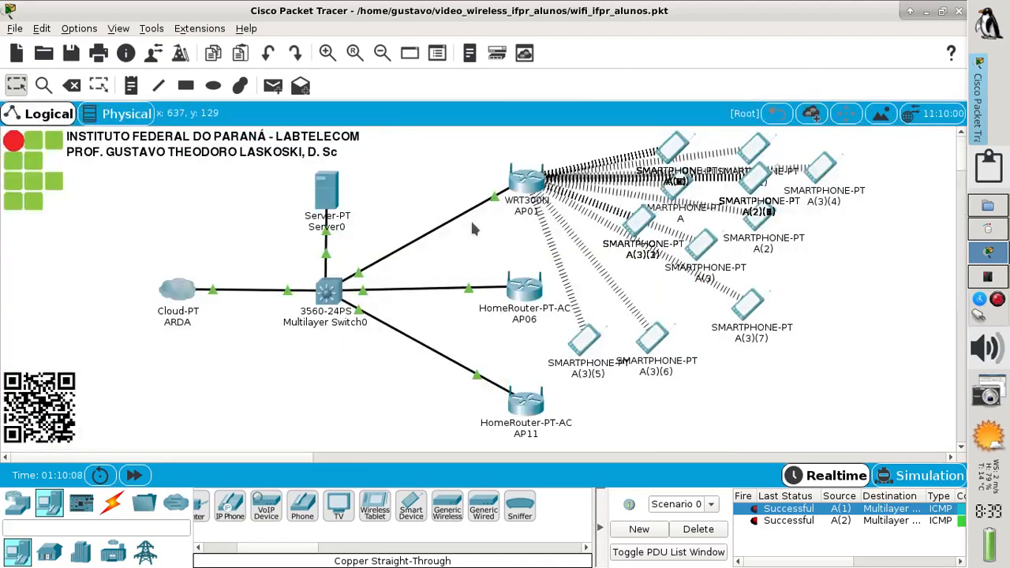
Move smartphones A(3)(6) and A(3)(5) outward, then check AP06's basic wireless settings
left_click_drag(653, 340, 830, 270)
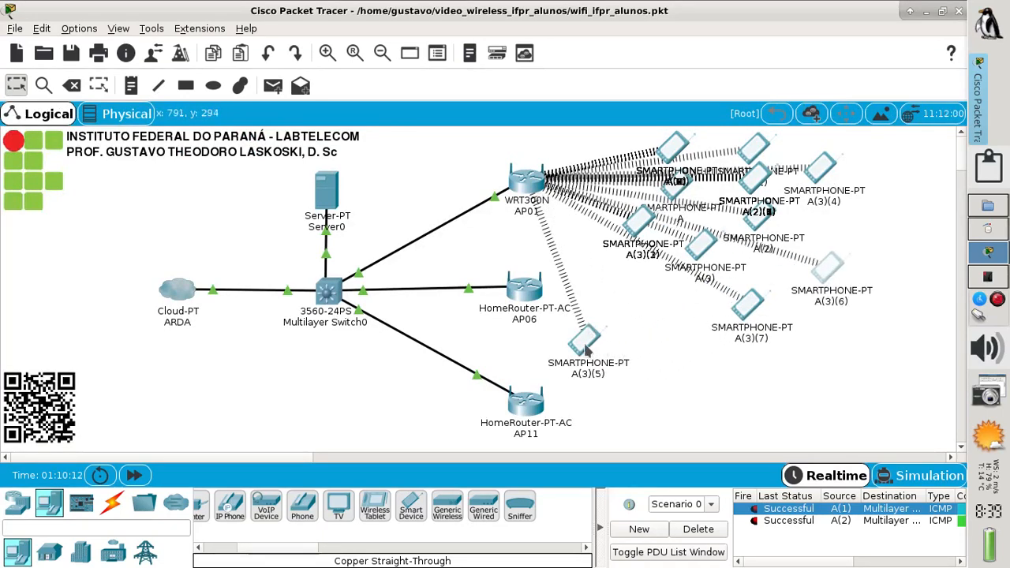
left_click_drag(586, 353, 655, 333)
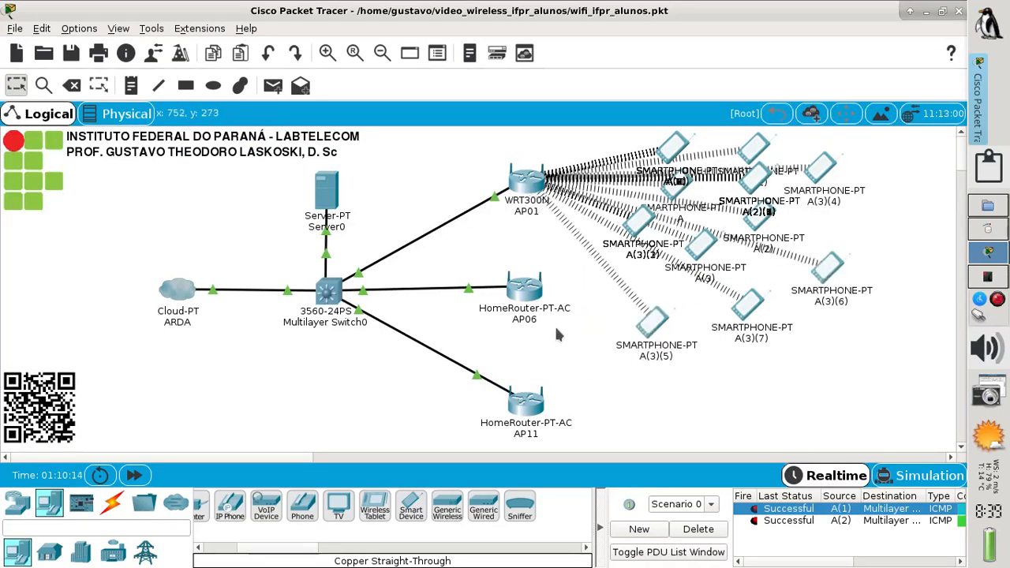
left_click(532, 297)
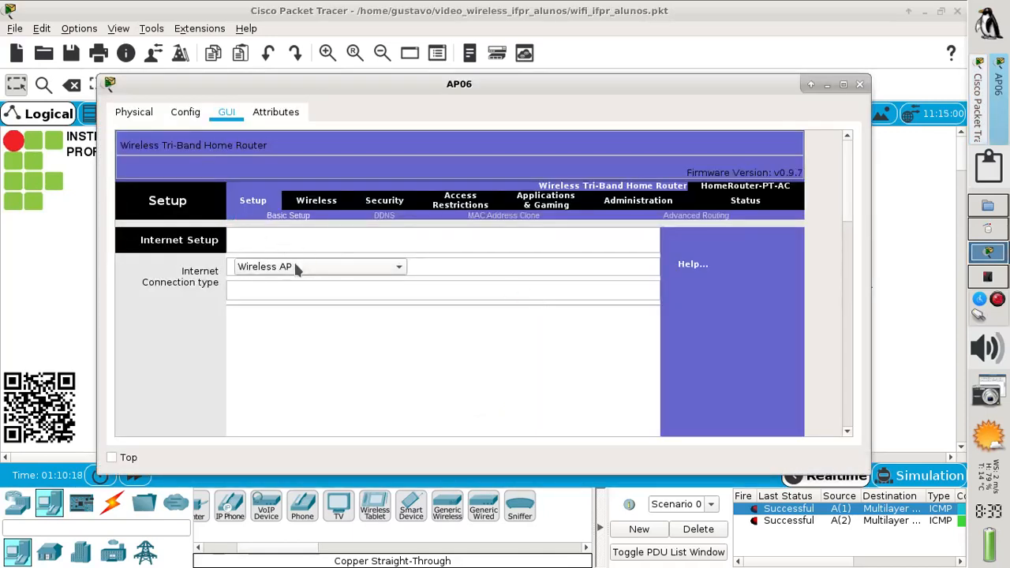
left_click(317, 204)
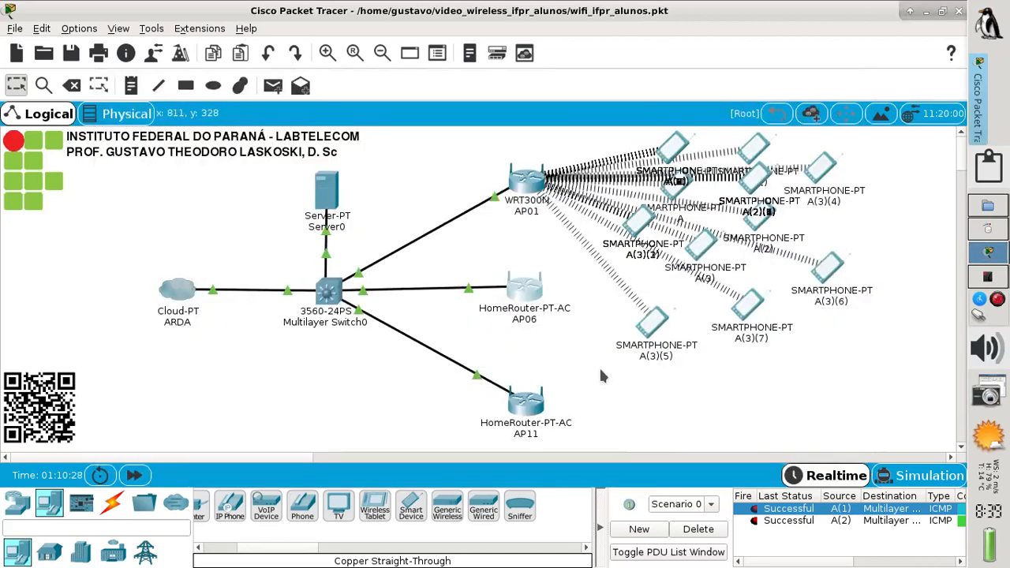
left_click(527, 195)
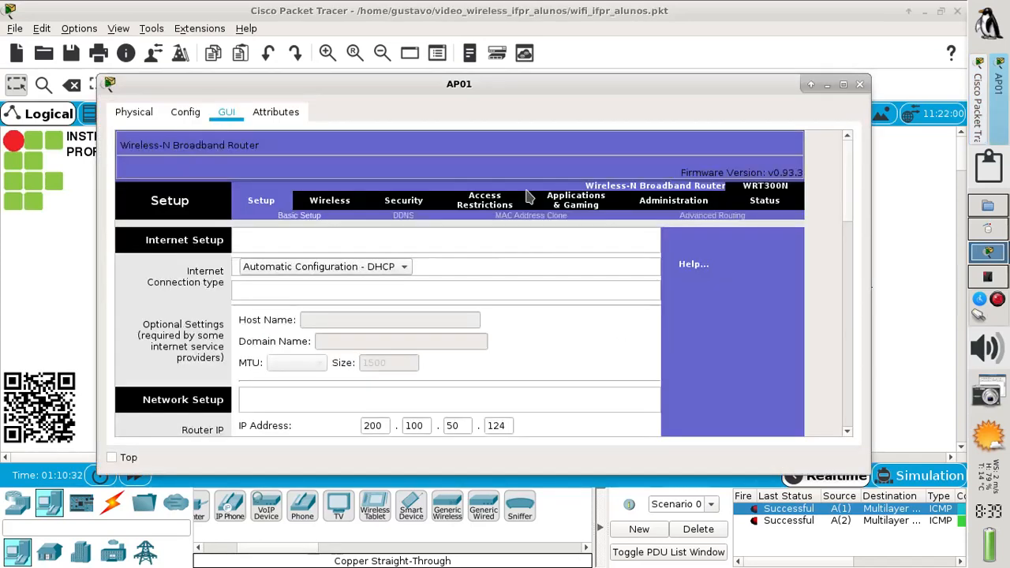
left_click(377, 270)
left_click(367, 283)
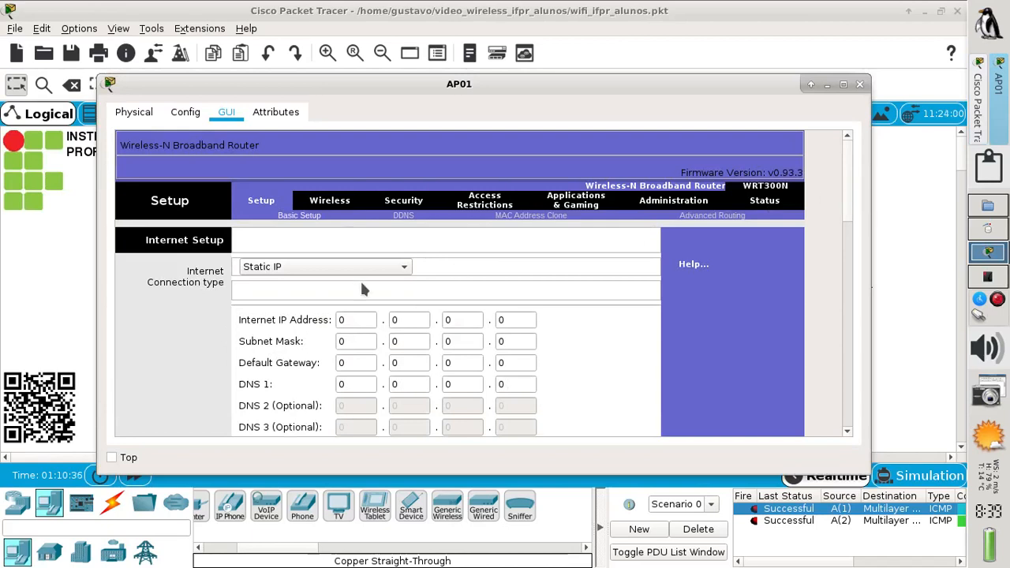
left_click(359, 269)
left_click(309, 250)
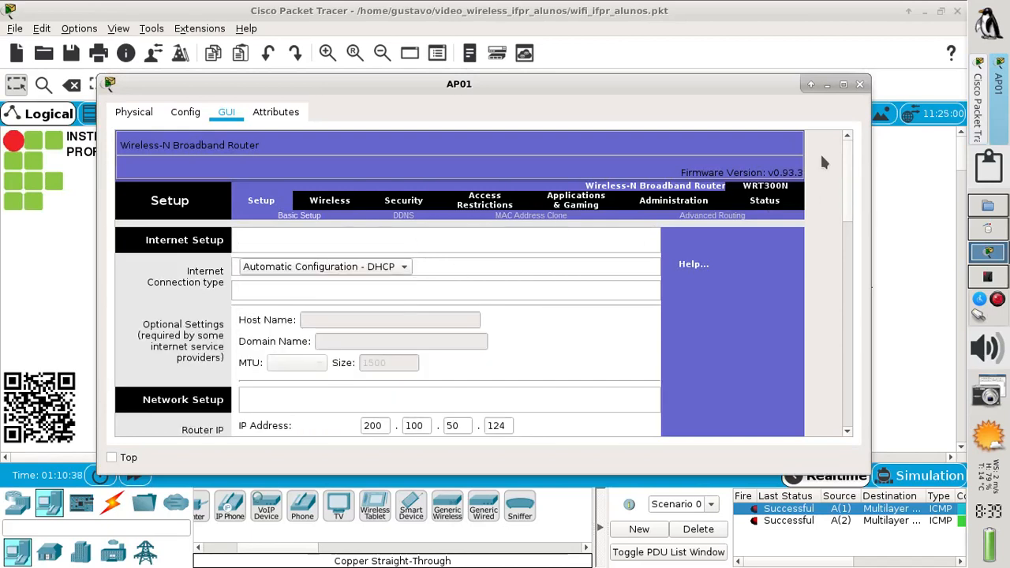
left_click_drag(848, 167, 826, 529)
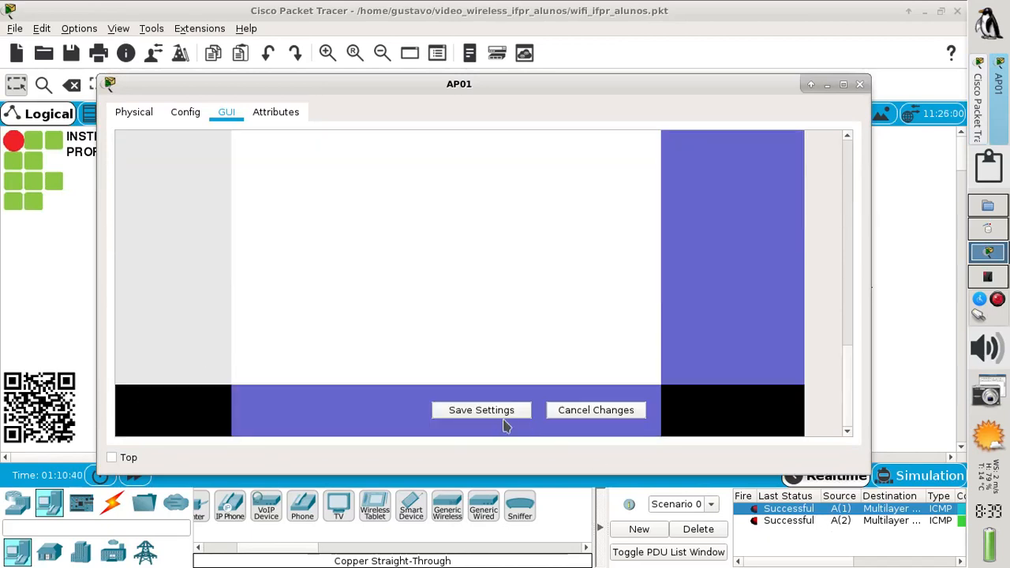
left_click(858, 85)
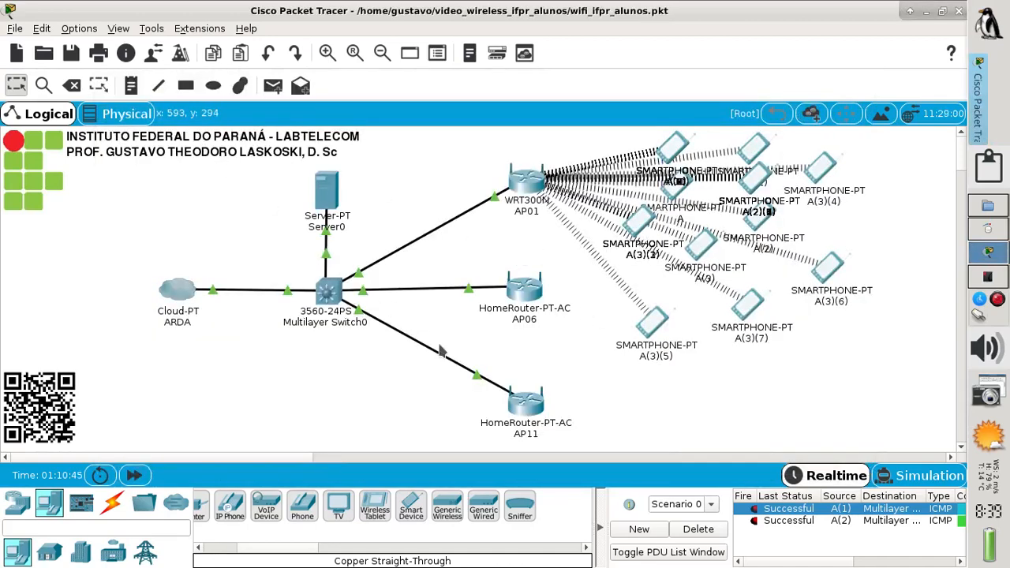
On the floor plan, move AP01 below the Main Wiring Closet and the two smartphones beside it
left_click(115, 116)
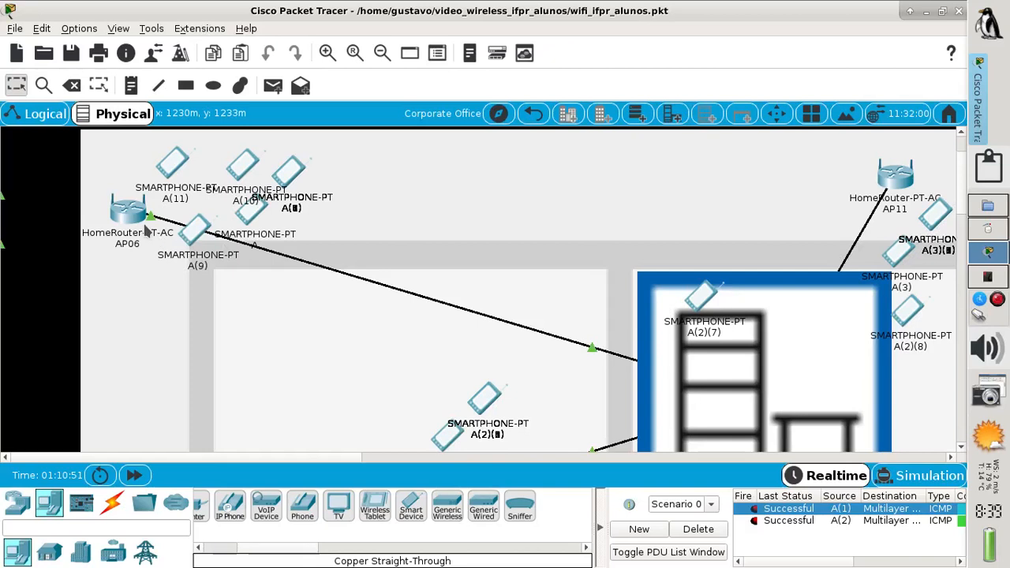
left_click_drag(956, 203, 938, 252)
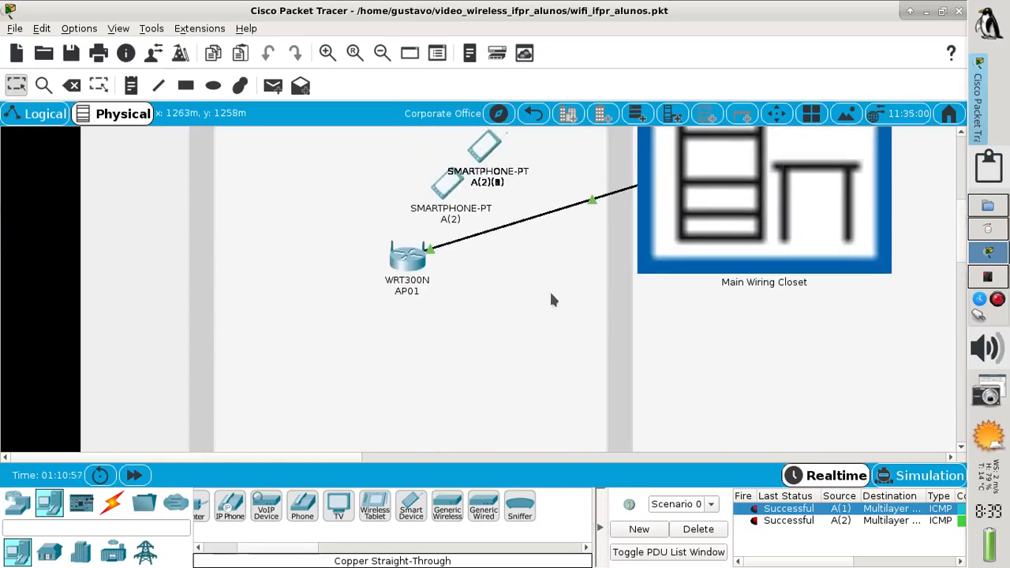
left_click_drag(426, 273, 838, 441)
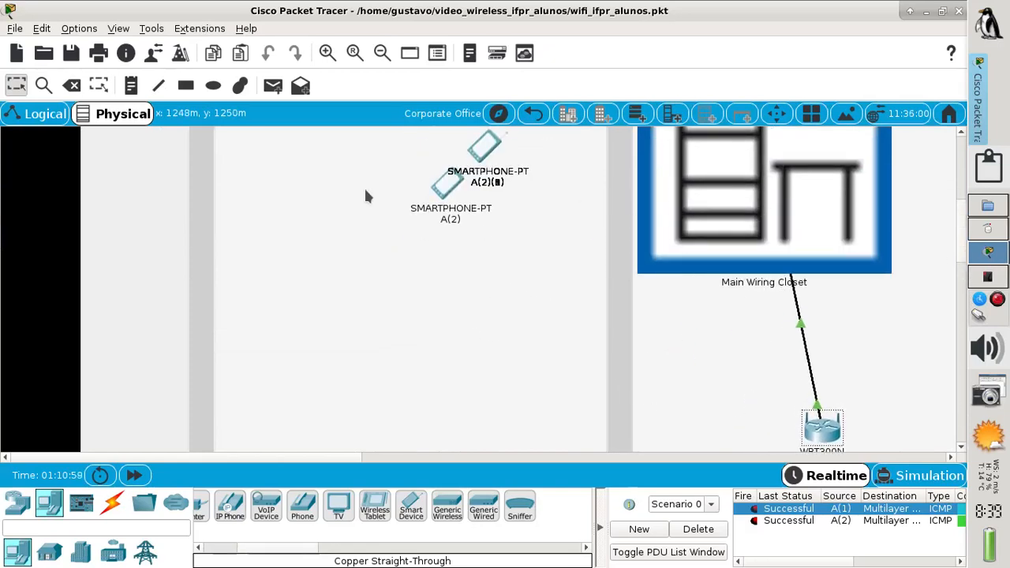
left_click_drag(422, 194, 655, 363)
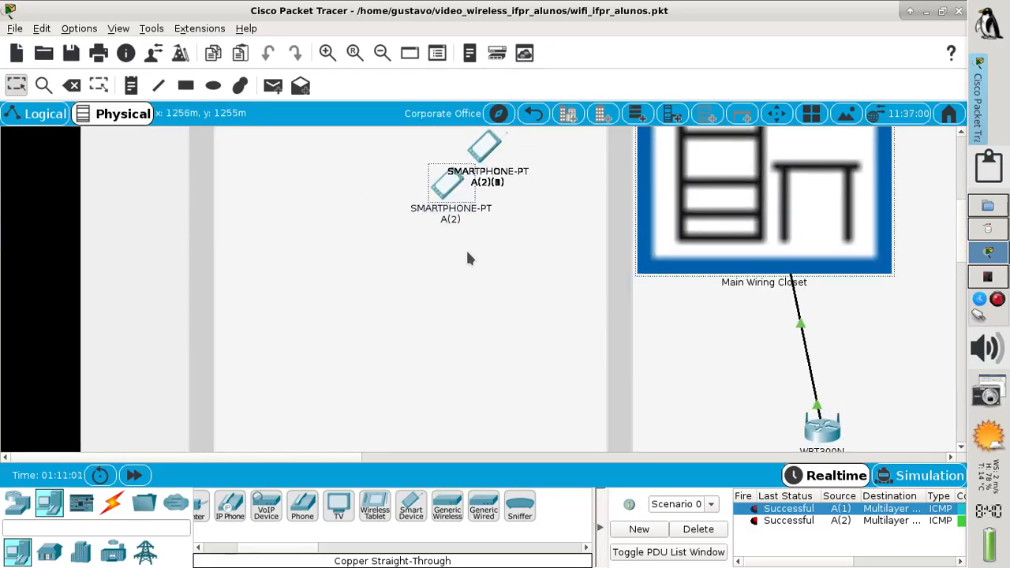
mouse_move(466, 249)
left_mouse_down()
mouse_move(490, 176)
mouse_move(585, 237)
mouse_move(825, 434)
mouse_move(744, 395)
left_mouse_up()
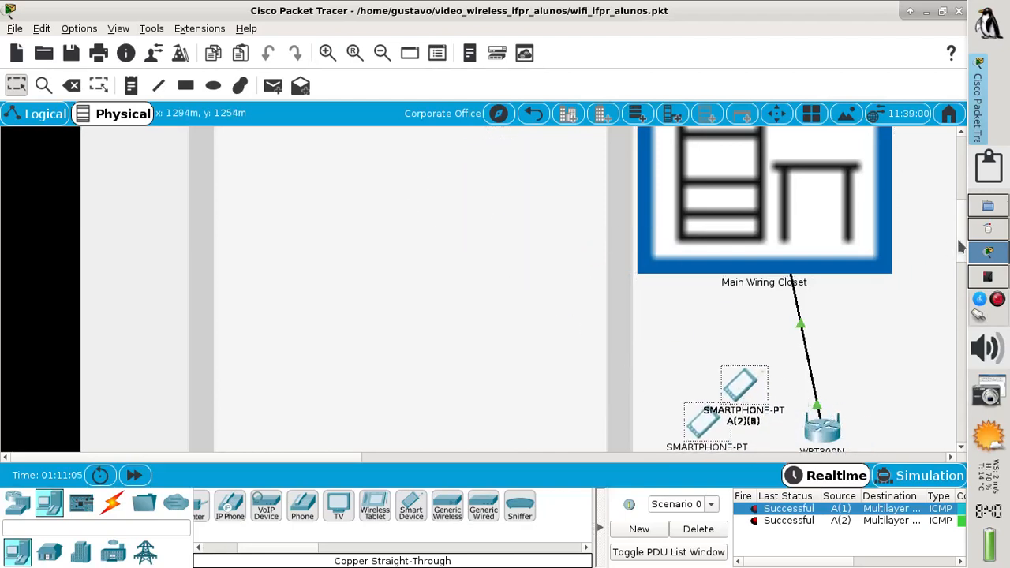
scroll(957, 238, "up", 3)
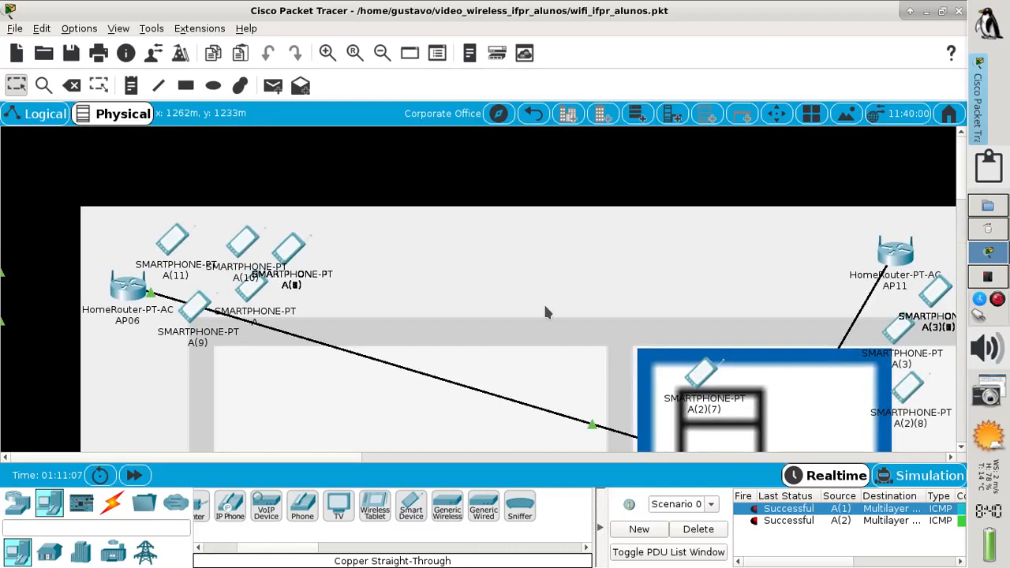
Copy smartphone A(9) twice and place the copies above and below AP06
left_click_drag(227, 374, 187, 321)
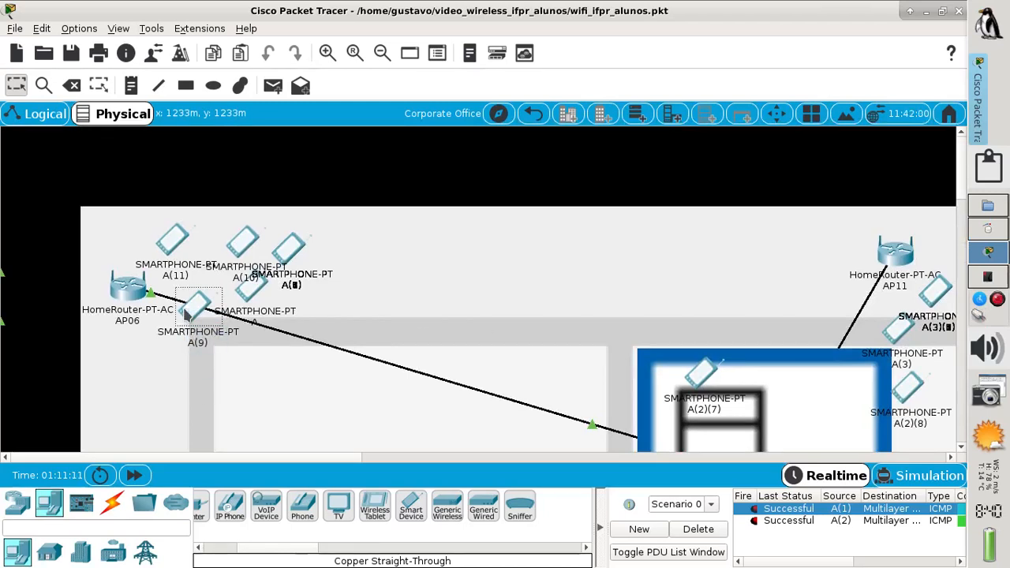
key("ctrl+c")
key("ctrl+v")
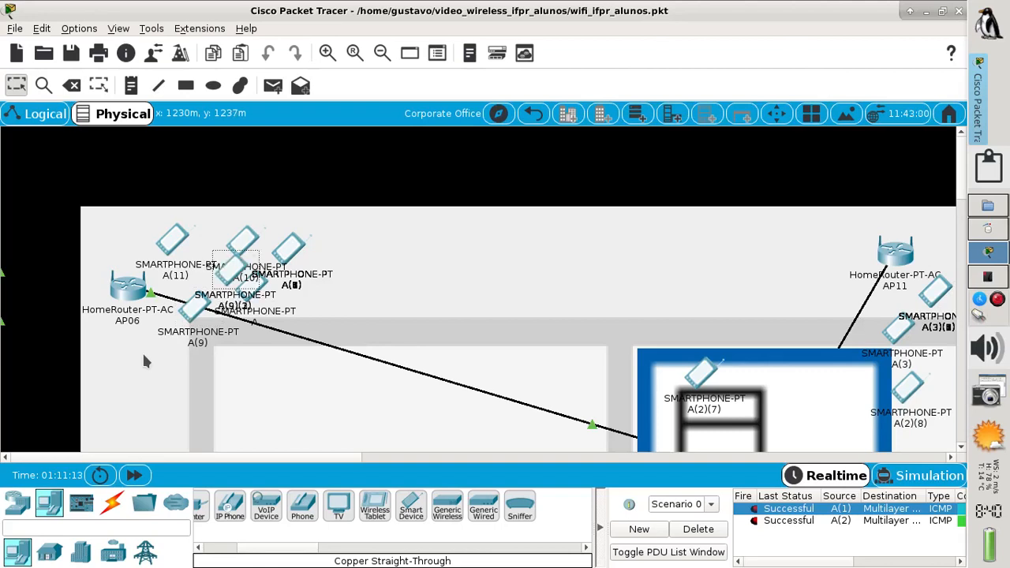
left_click_drag(220, 282, 125, 364)
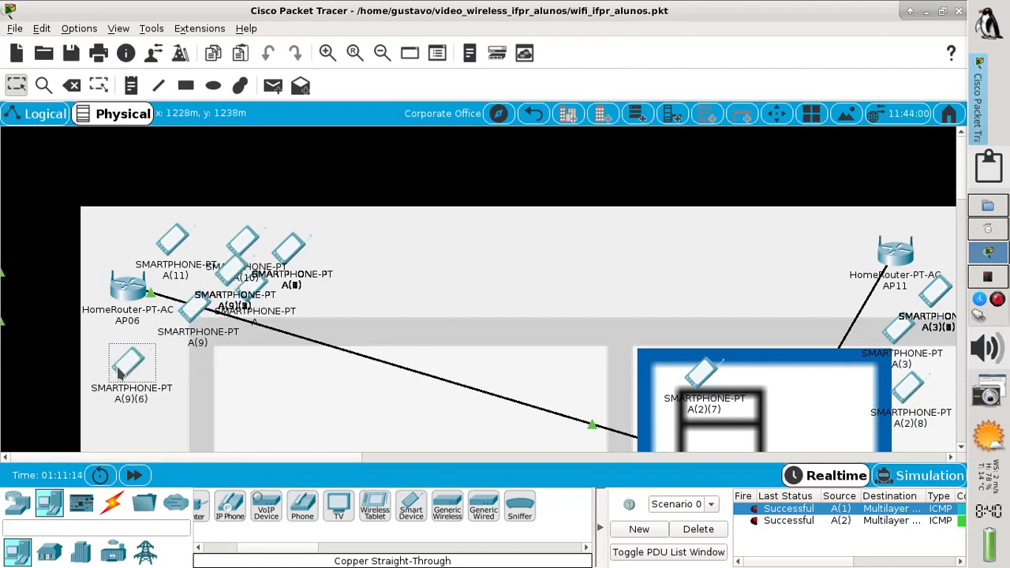
key("ctrl+v")
left_click_drag(247, 297, 112, 239)
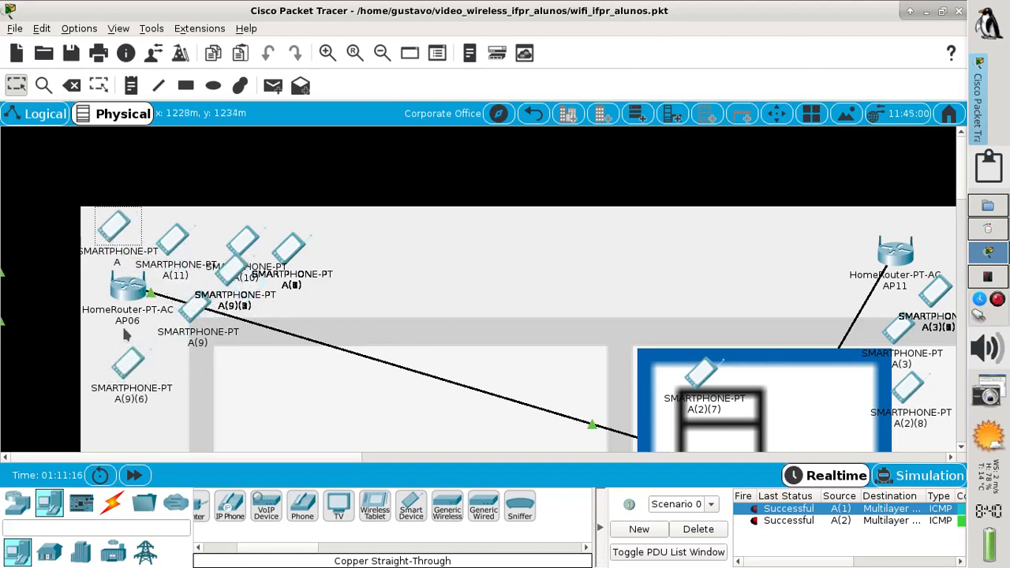
left_click_drag(142, 380, 108, 354)
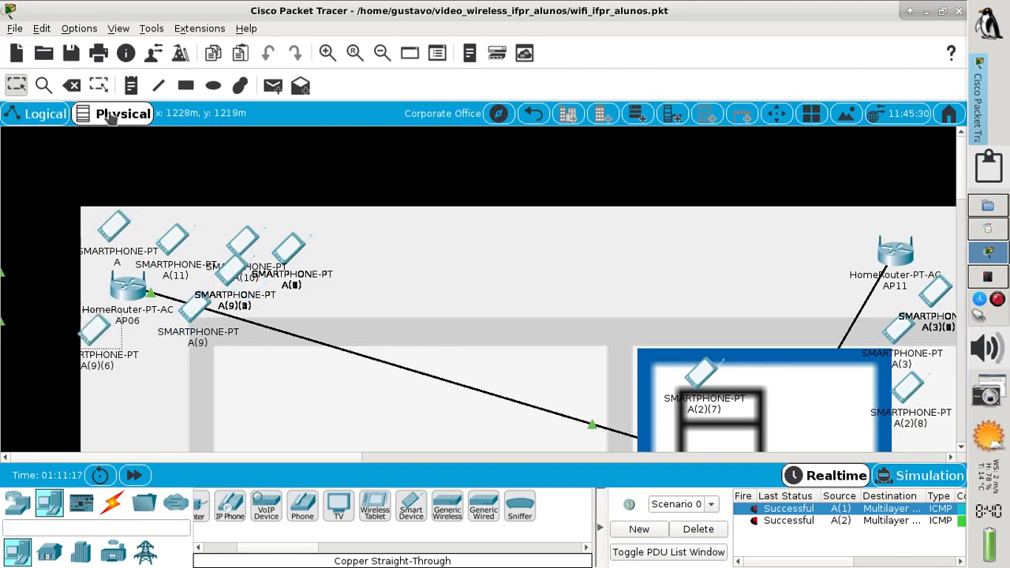
left_click(37, 116)
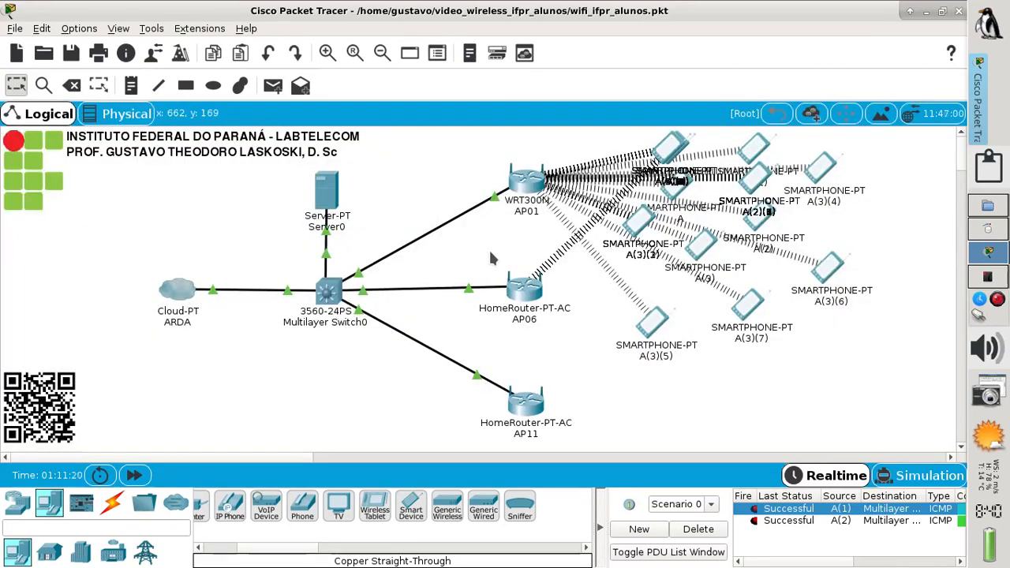
Spread the stacked copies A(9)(1) through A(9)(6) out around smartphones A(3)(5) and A(3)(7)
left_click_drag(668, 148, 690, 360)
left_click_drag(672, 147, 842, 336)
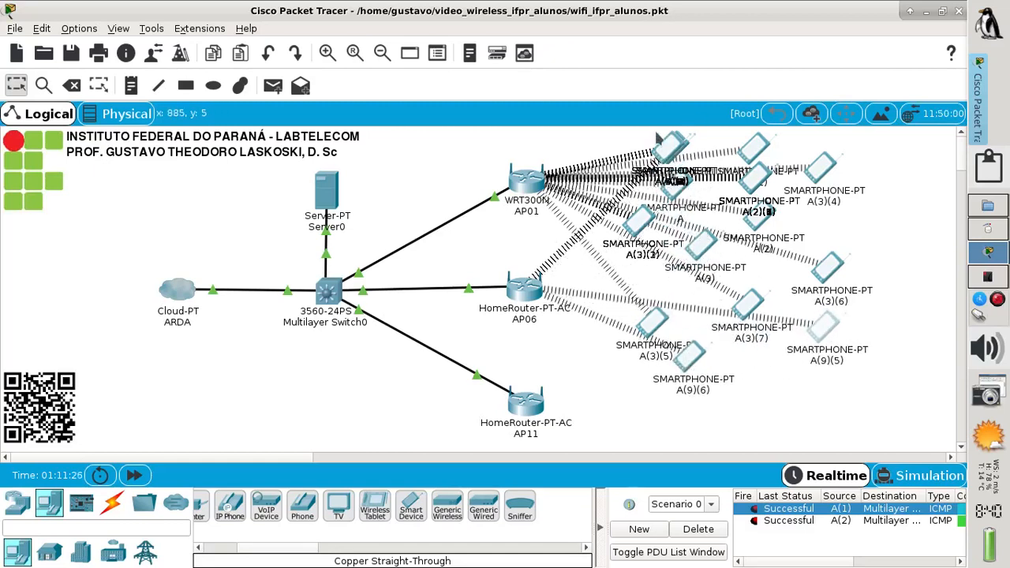
left_click_drag(680, 176, 670, 277)
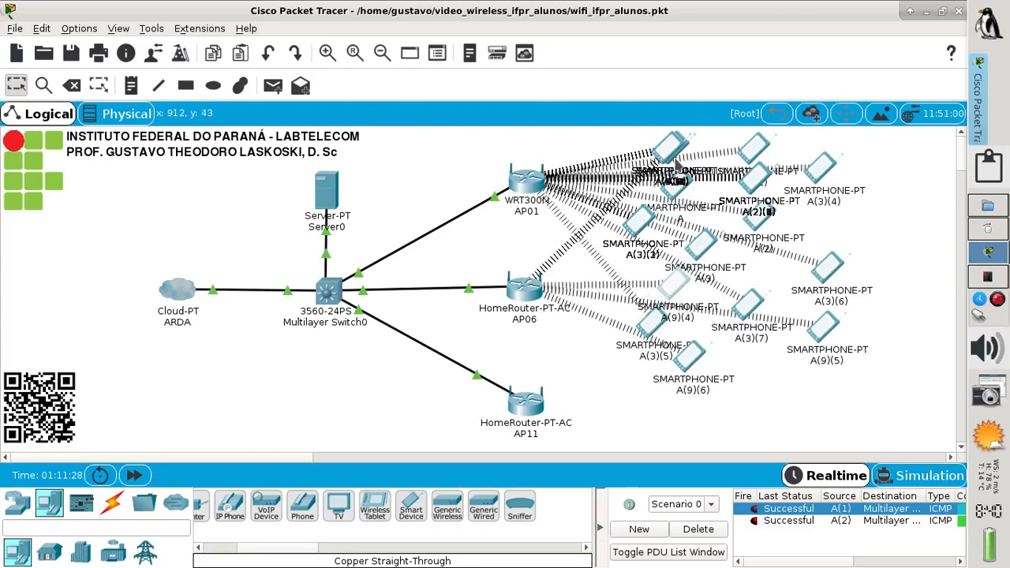
left_click_drag(675, 163, 780, 268)
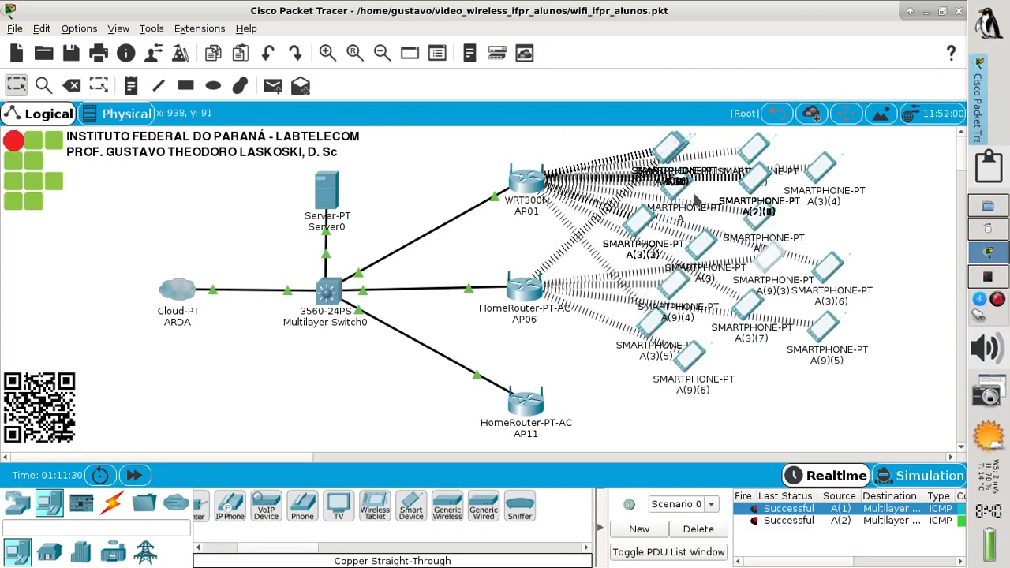
left_click_drag(661, 146, 606, 281)
left_click_drag(669, 160, 867, 239)
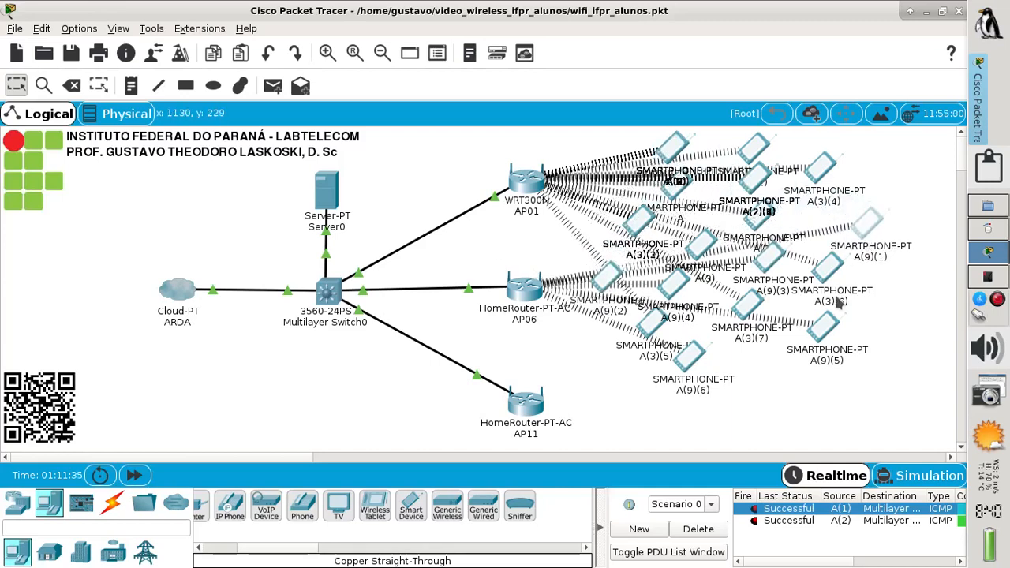
left_click_drag(824, 336, 866, 310)
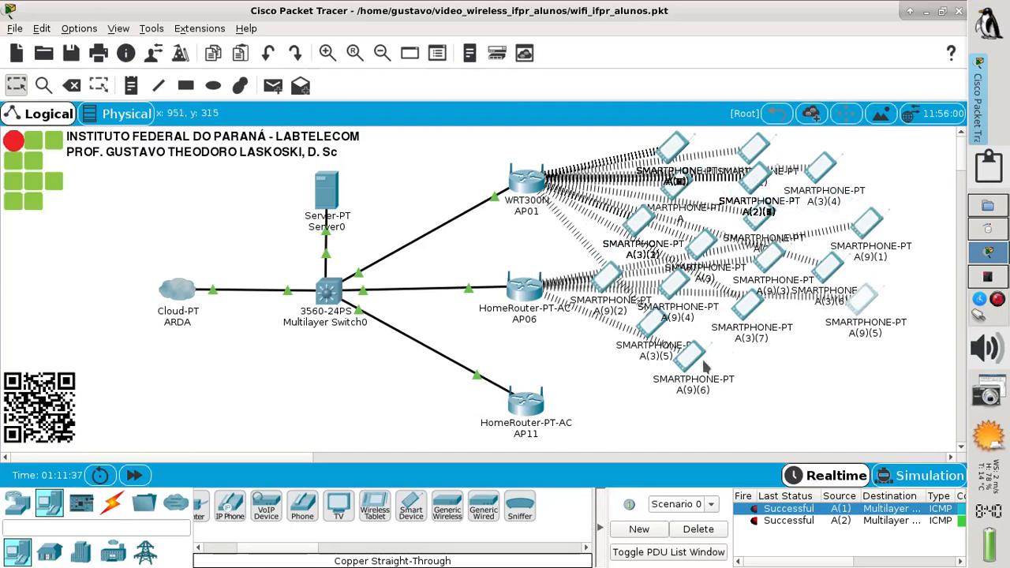
left_click_drag(695, 370, 708, 355)
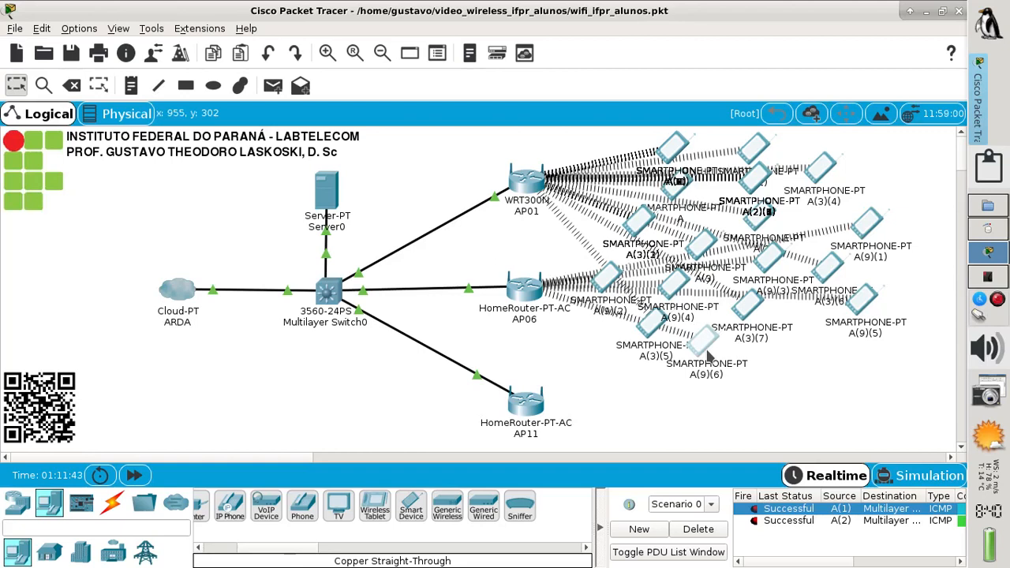
mouse_move(605, 286)
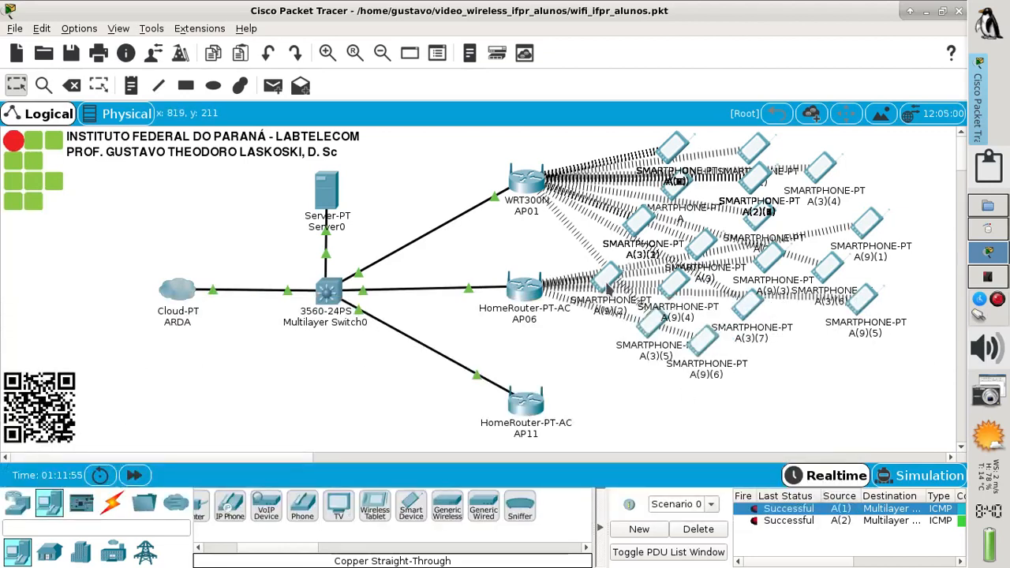
left_click_drag(607, 289, 809, 334)
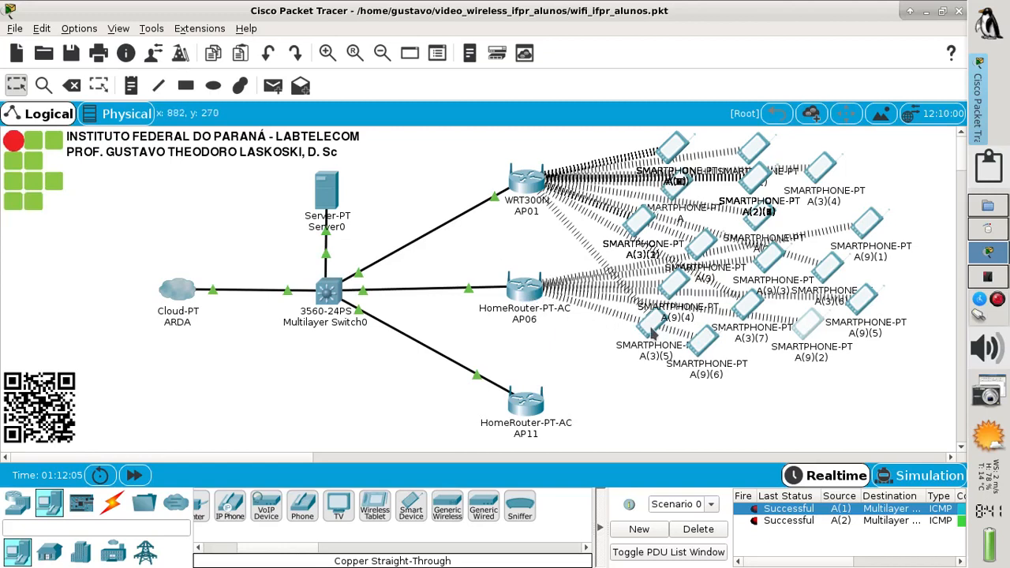
mouse_move(697, 347)
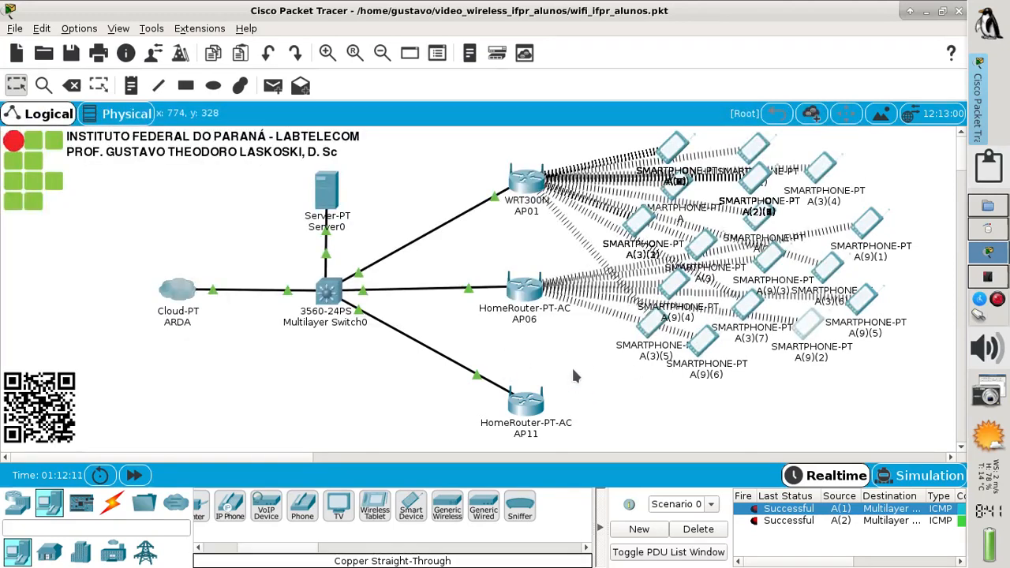
Ping Multilayer Switch0 from A(9)(6) and A(9)(5), clear results, then show the IFPR slides
left_click(272, 85)
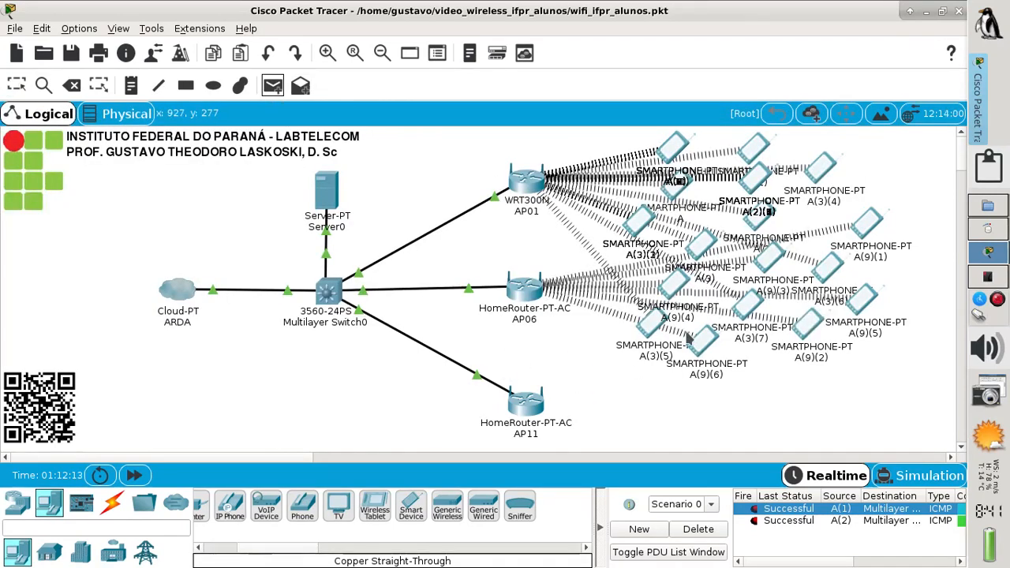
left_click(699, 351)
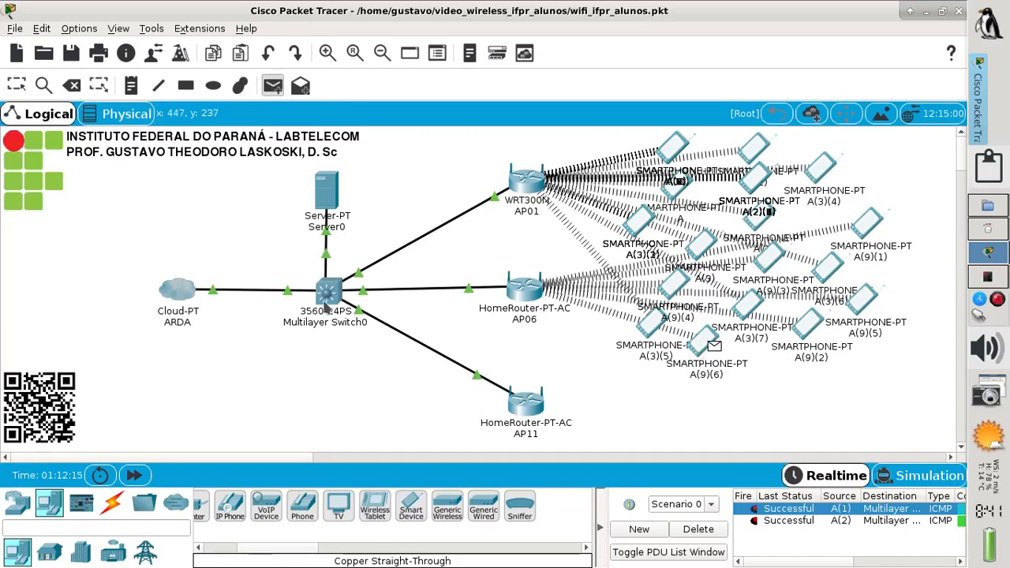
left_click(332, 304)
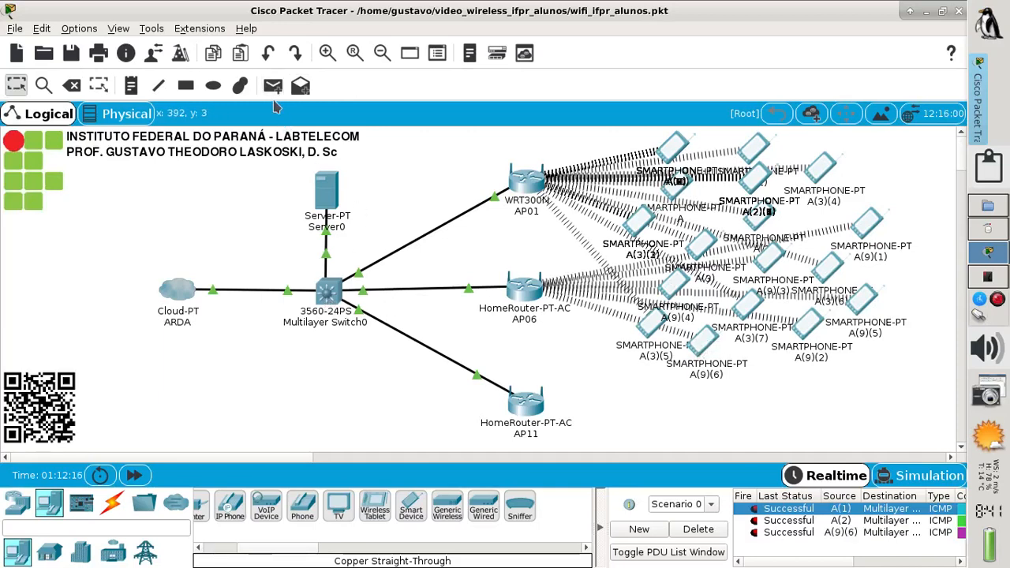
left_click(273, 86)
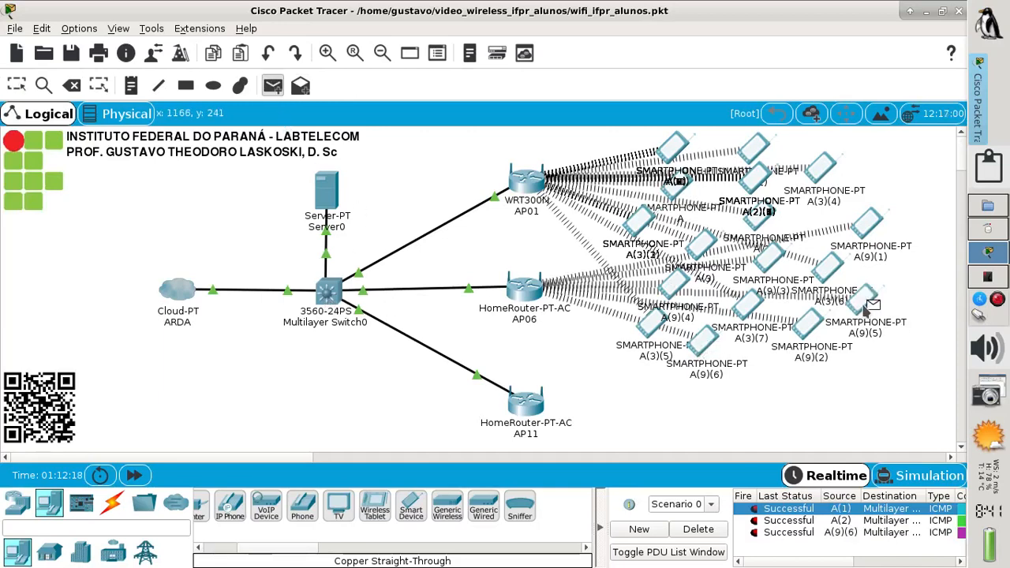
left_click(330, 296)
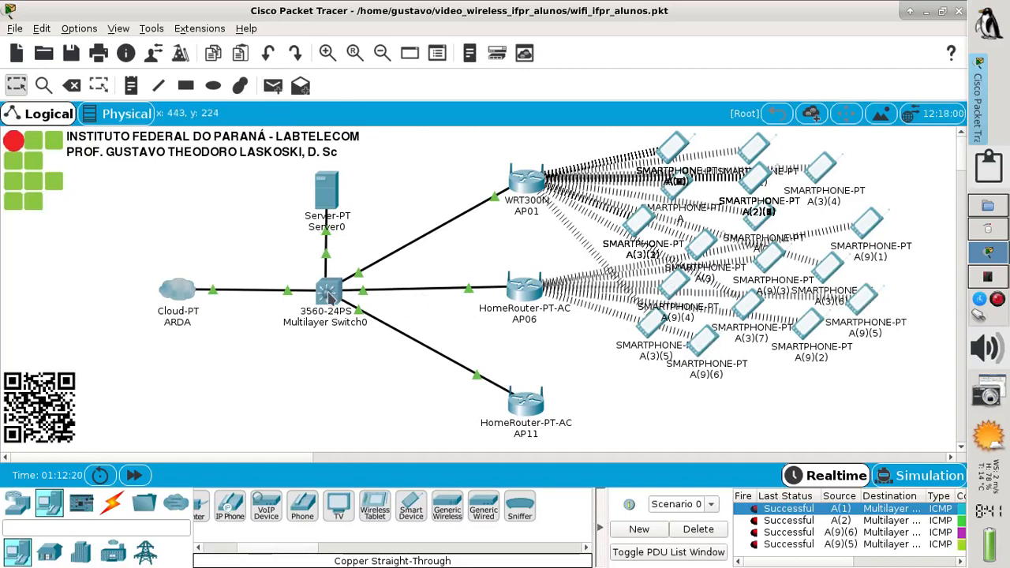
left_click(696, 528)
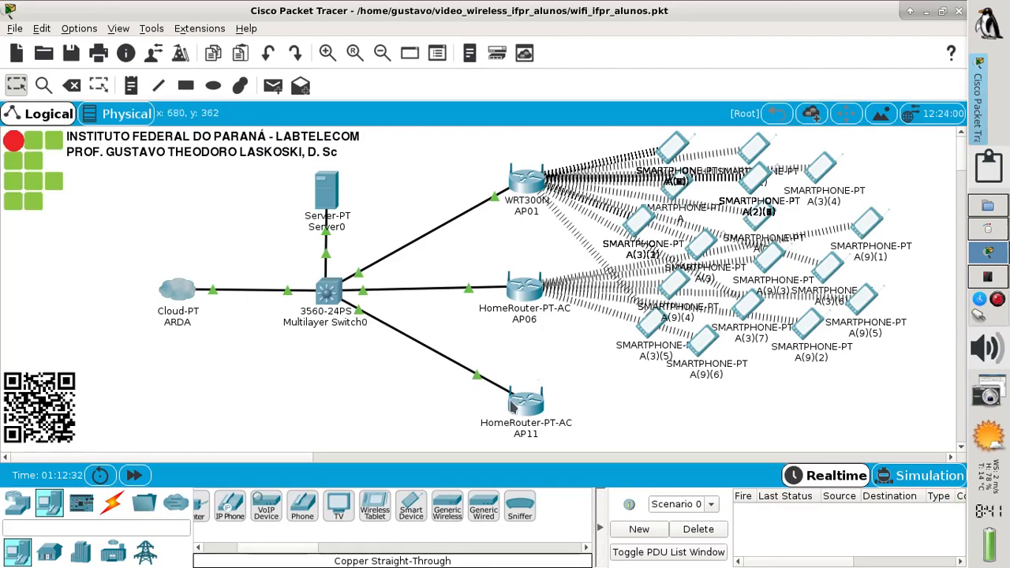
left_click(985, 278)
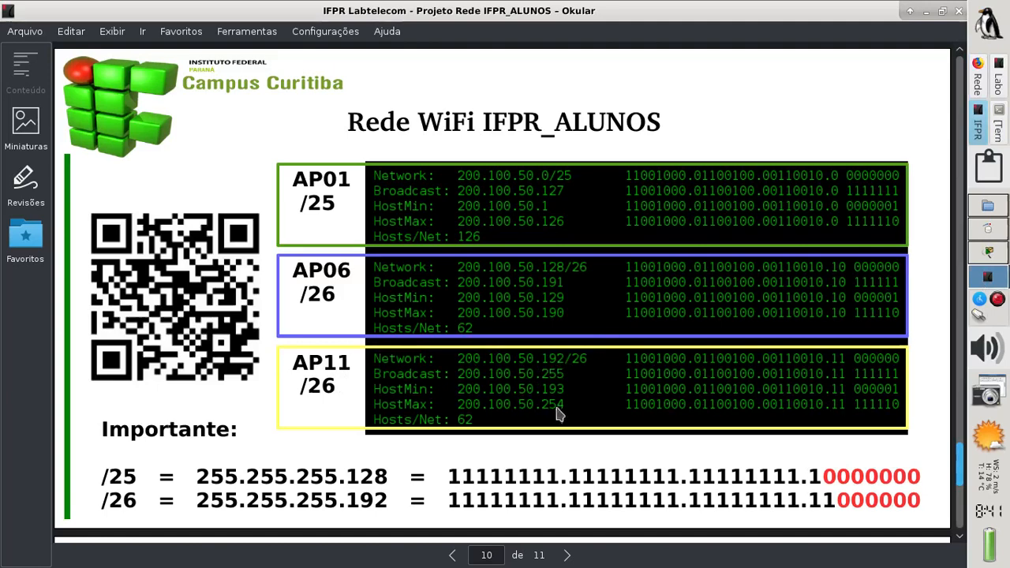
Review AP11's 200.100.50.192/26 plan on slide 10, then return to Packet Tracer
left_click(980, 255)
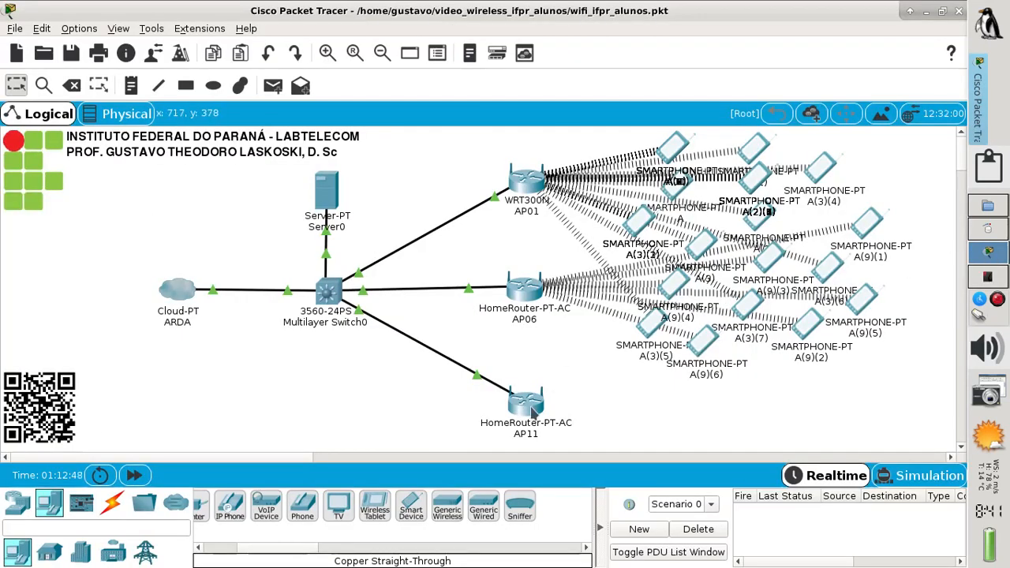
Set AP11's Internet Connection type to Wireless AP and save the settings
left_click_drag(532, 410, 530, 394)
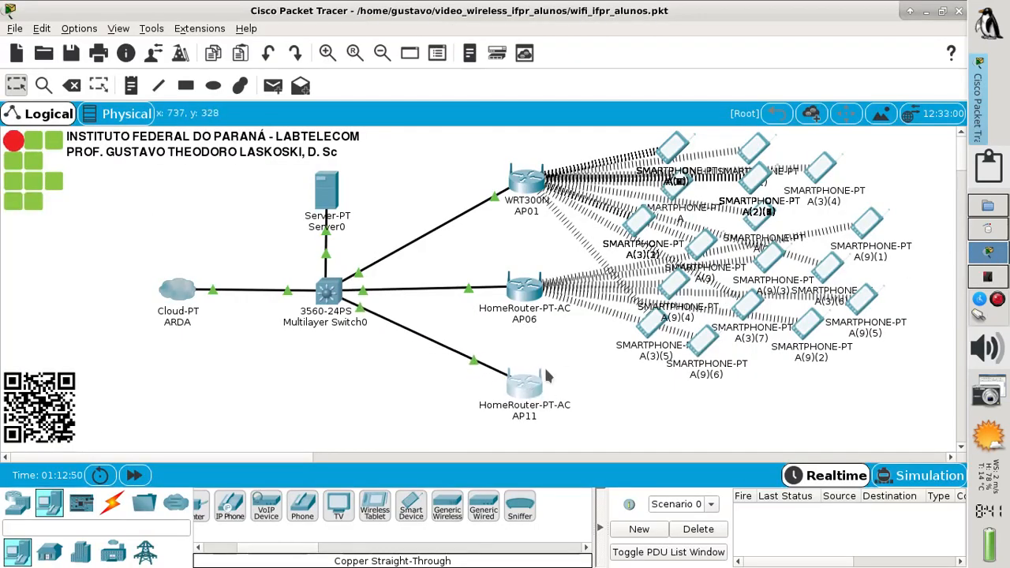
left_click(523, 396)
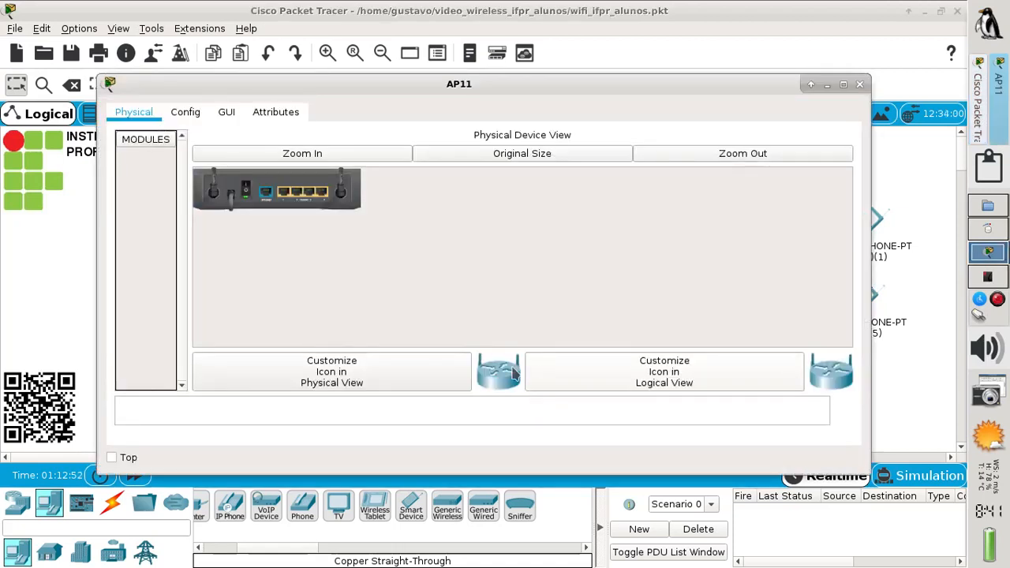
left_click(227, 118)
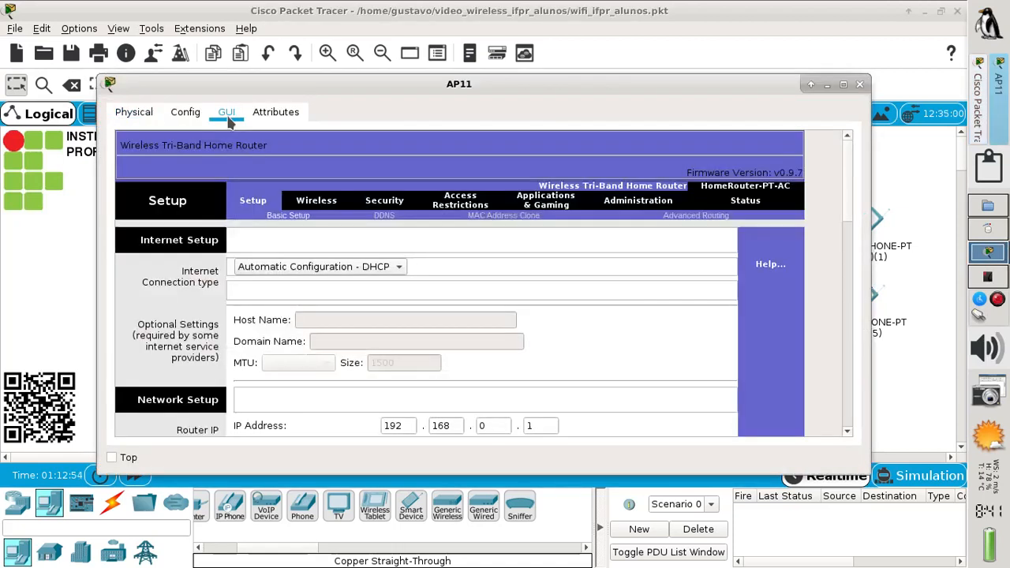
left_click(318, 268)
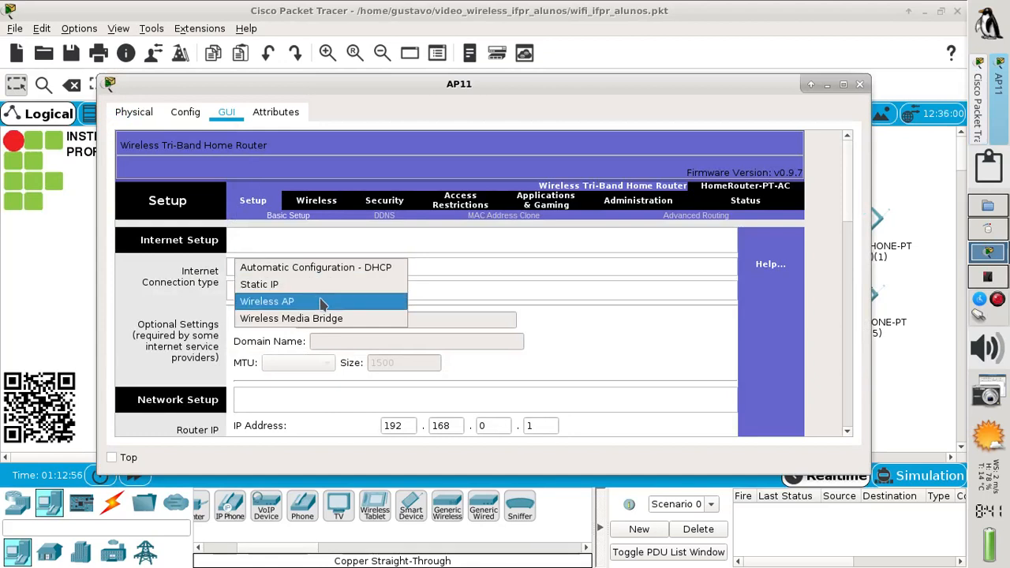
left_click(319, 301)
left_click_drag(846, 212, 812, 420)
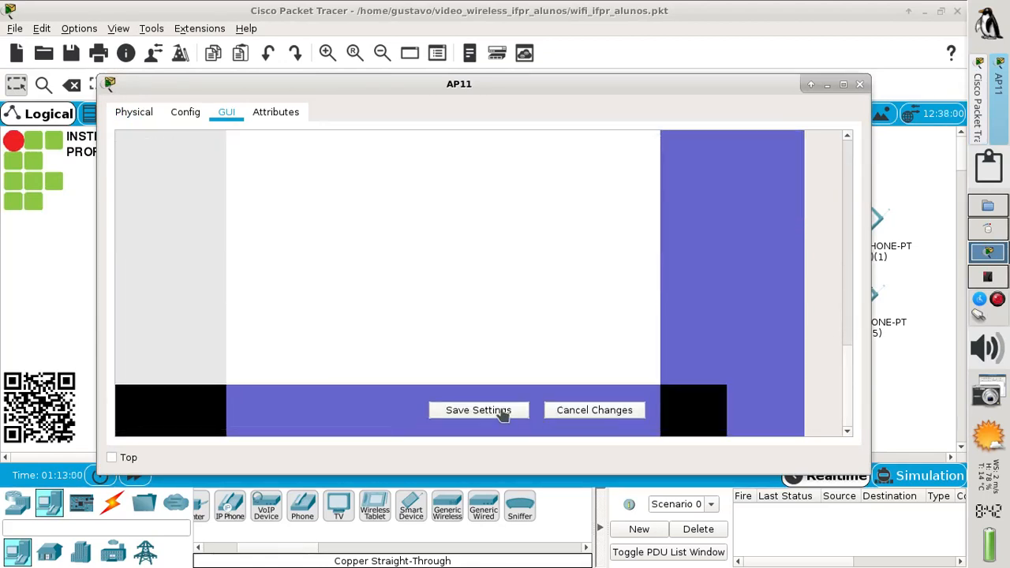
left_click(500, 412)
left_click_drag(846, 391, 795, 180)
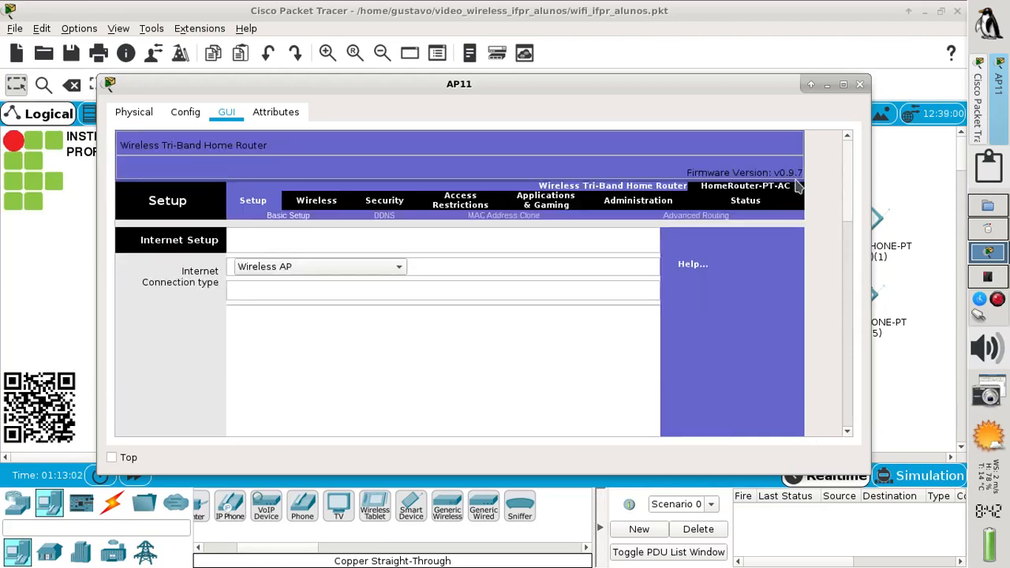
Set AP11's SSID to IFPR_ALUNOS and its 2.4 GHz channel to 11 - 2.462GHz
left_click(310, 206)
double_click(496, 320)
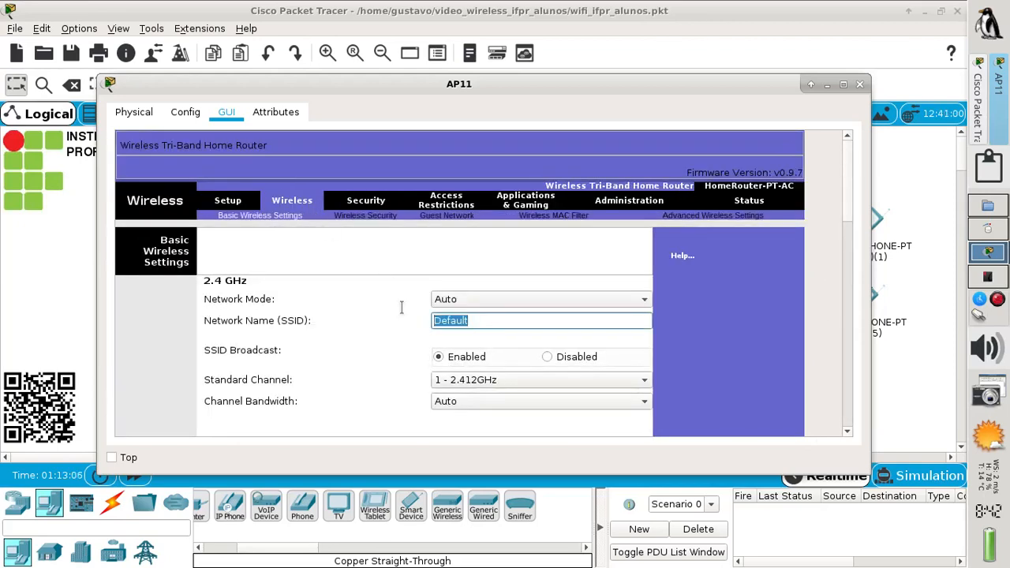
type("IFPR_ALUNOS")
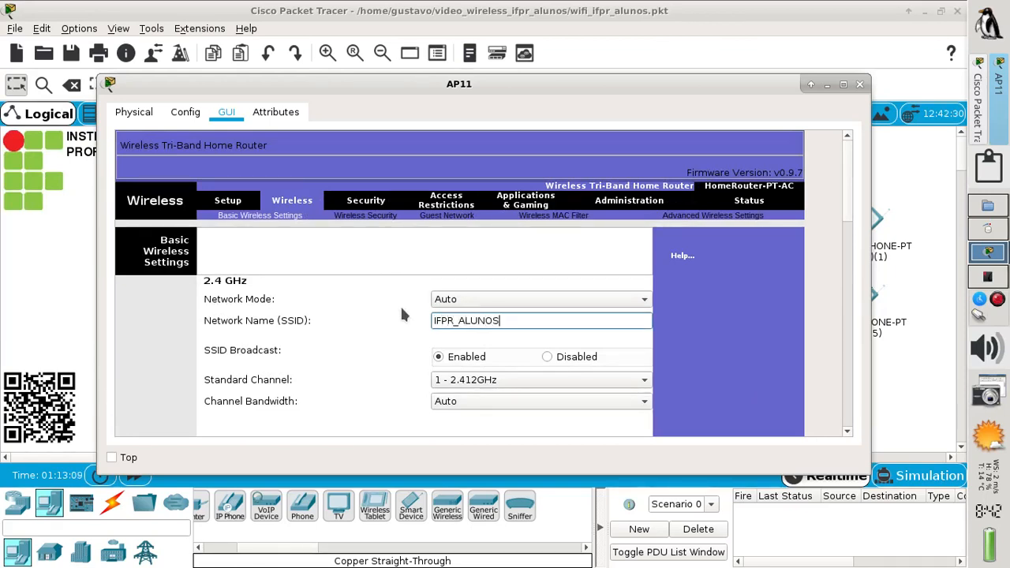
left_click(519, 378)
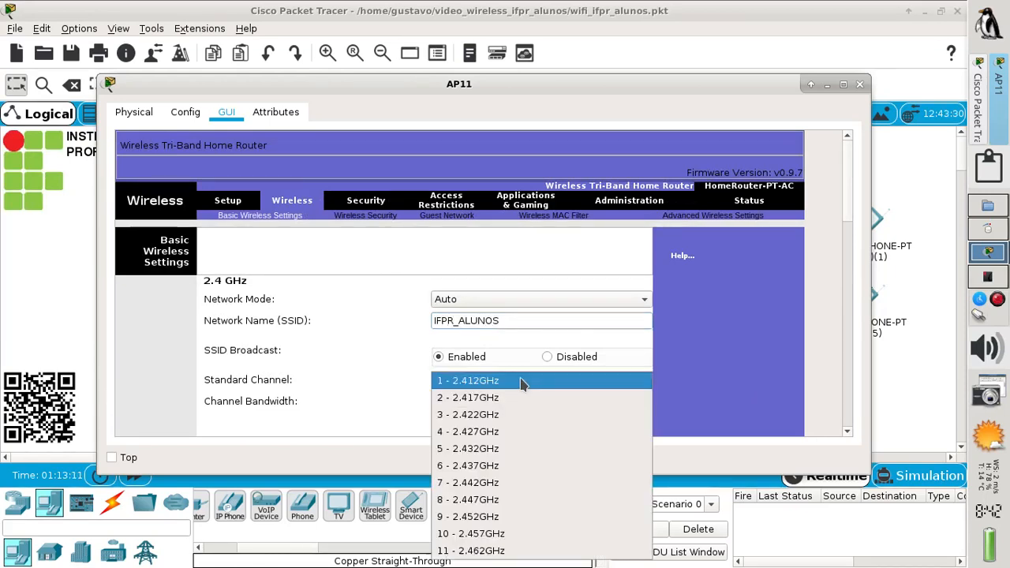
left_click(509, 549)
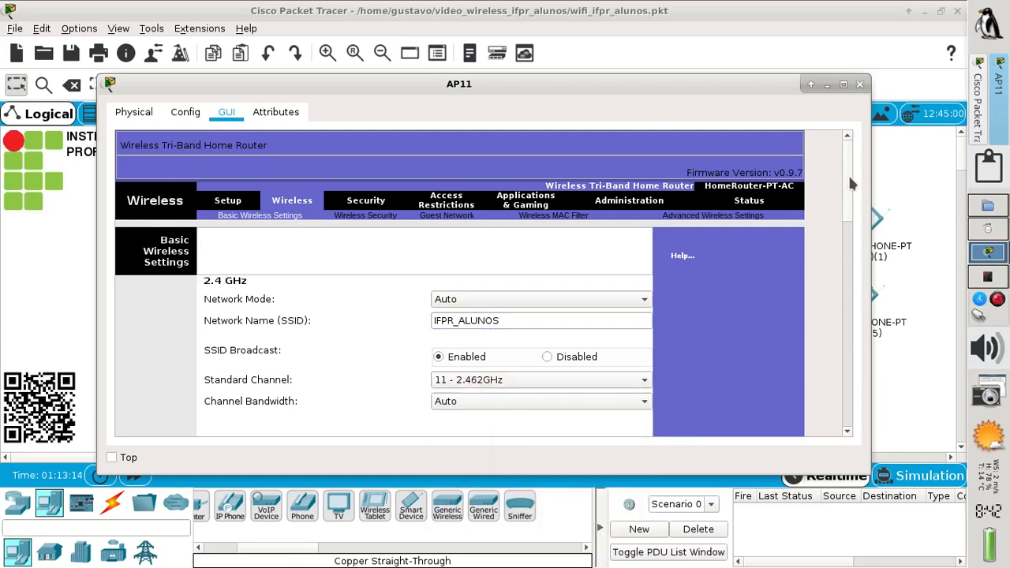
scroll(851, 183, "down", 5)
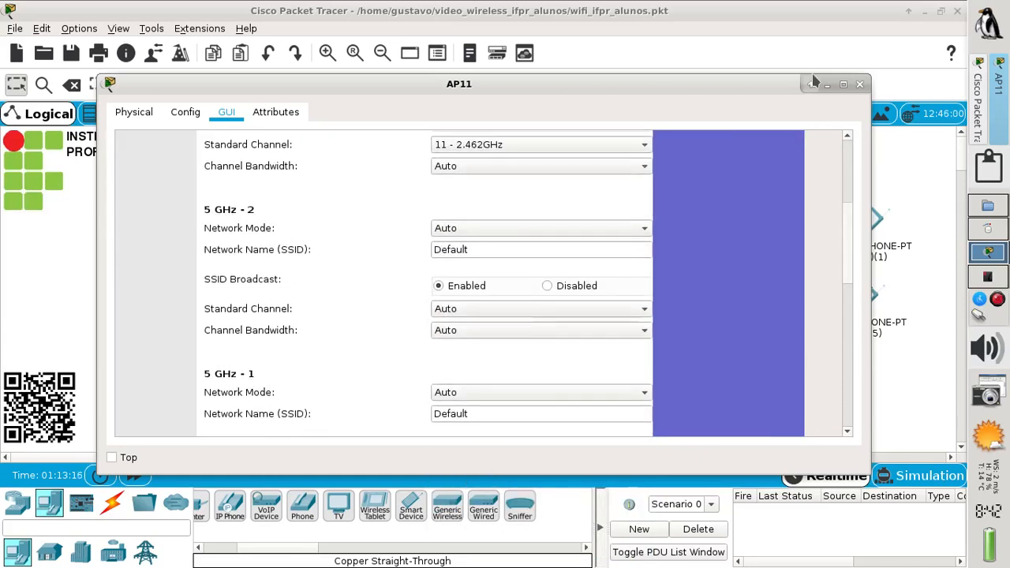
Disable AP11's 5 GHz - 1 and 5 GHz - 2 radios and close the window
left_click(842, 84)
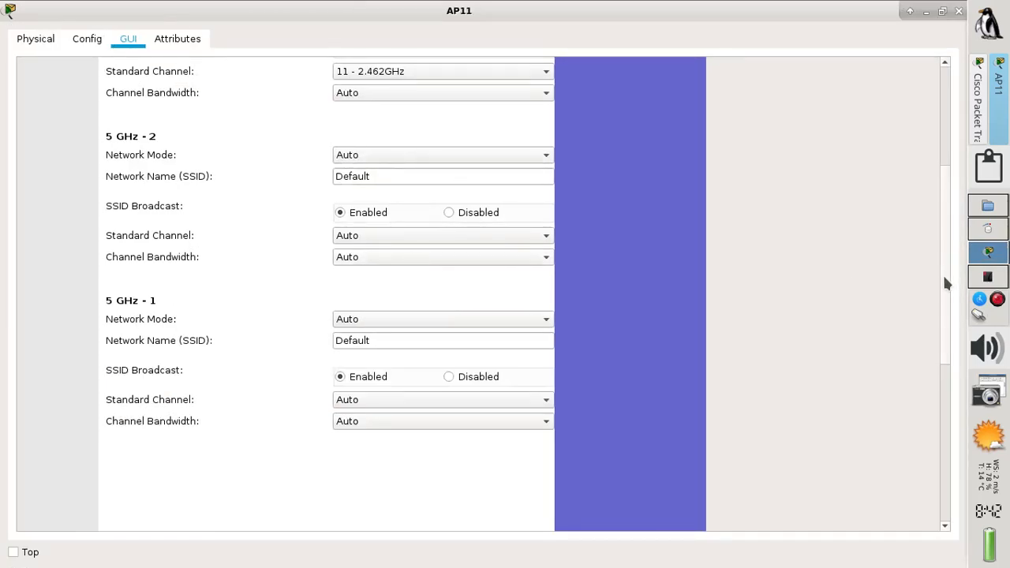
left_click_drag(946, 280, 941, 265)
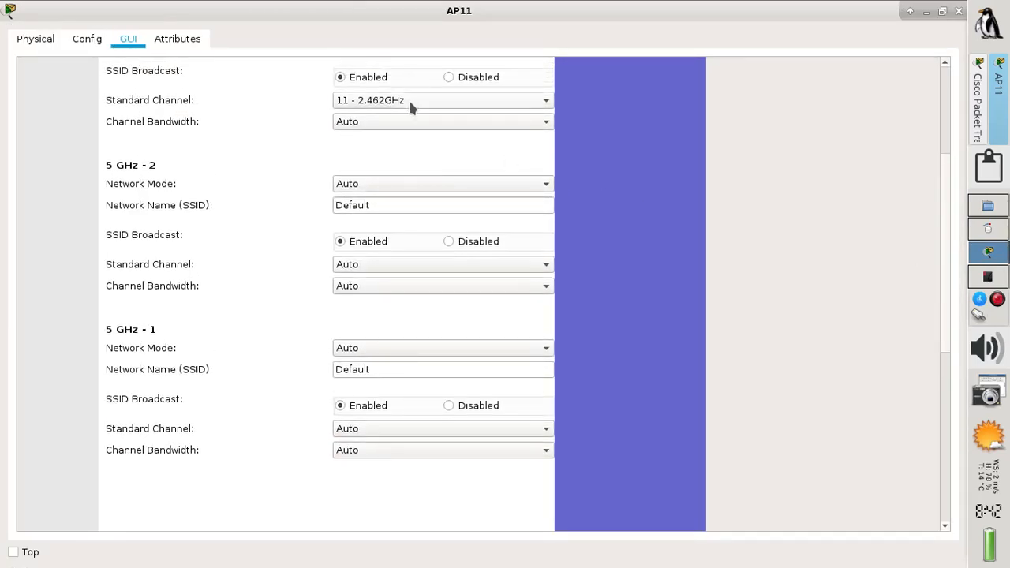
left_click(399, 189)
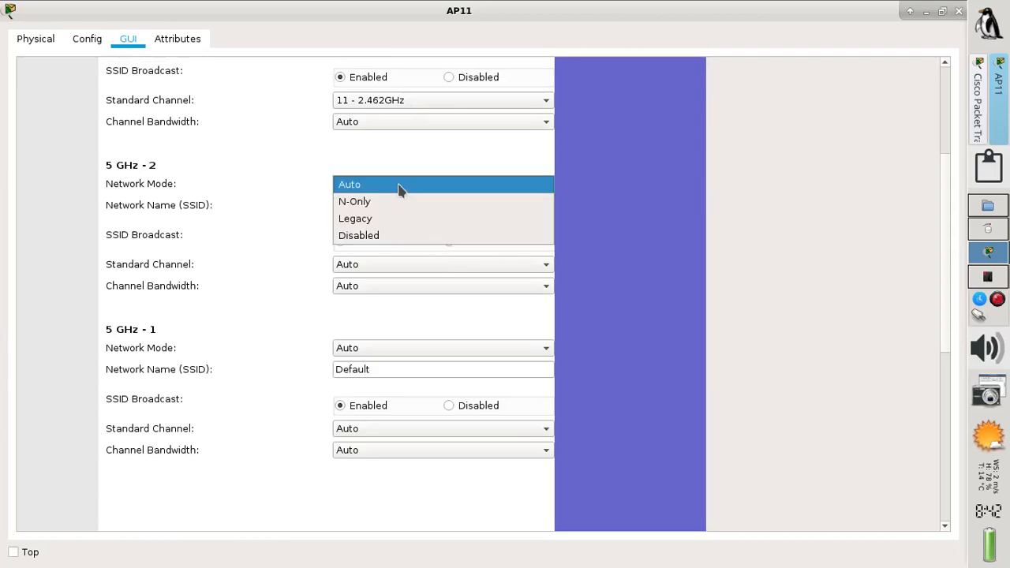
left_click(395, 237)
left_click(400, 347)
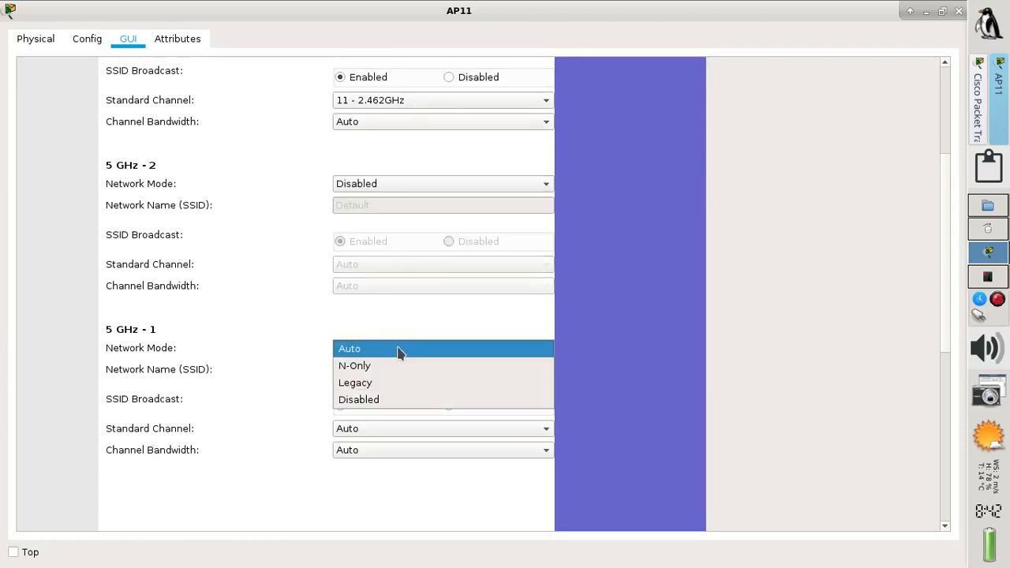
left_click(397, 399)
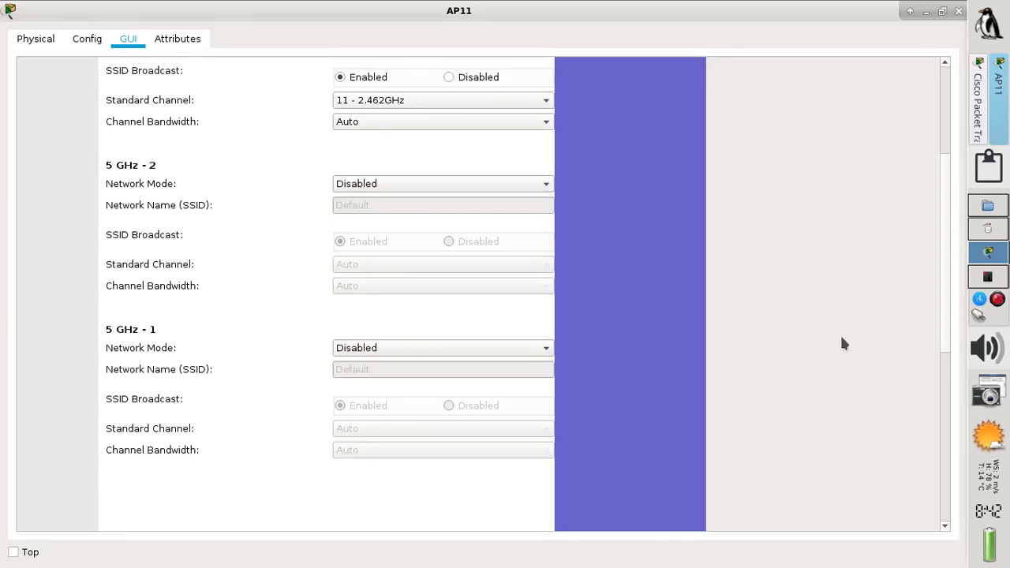
left_click_drag(944, 339, 906, 534)
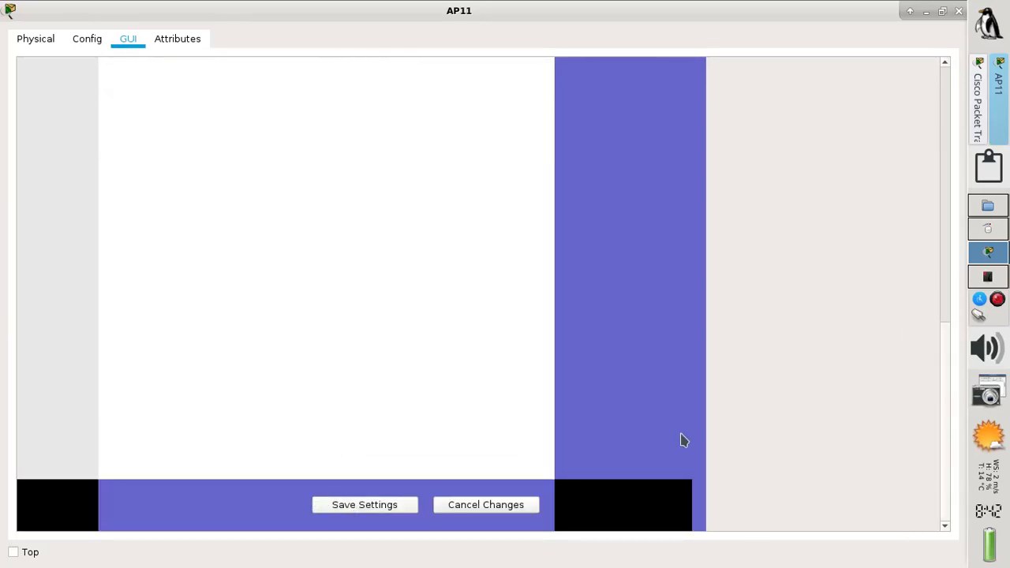
left_click(959, 11)
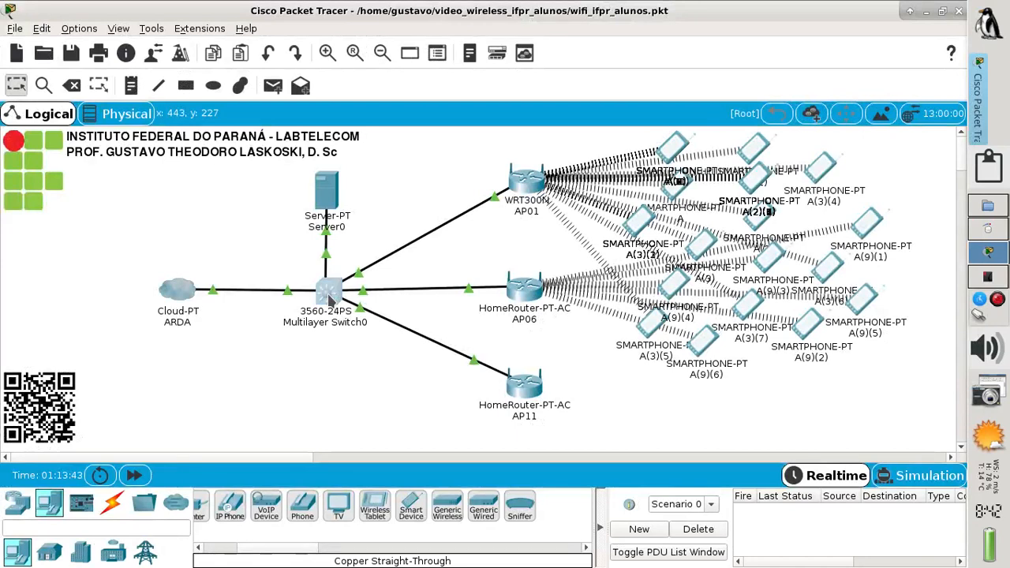
left_click(329, 296)
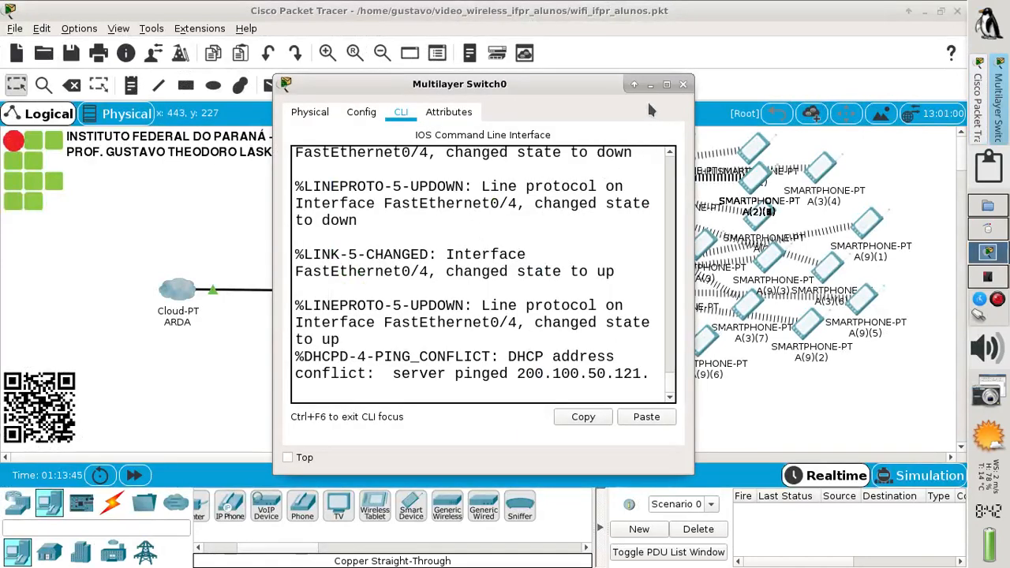
left_click(667, 85)
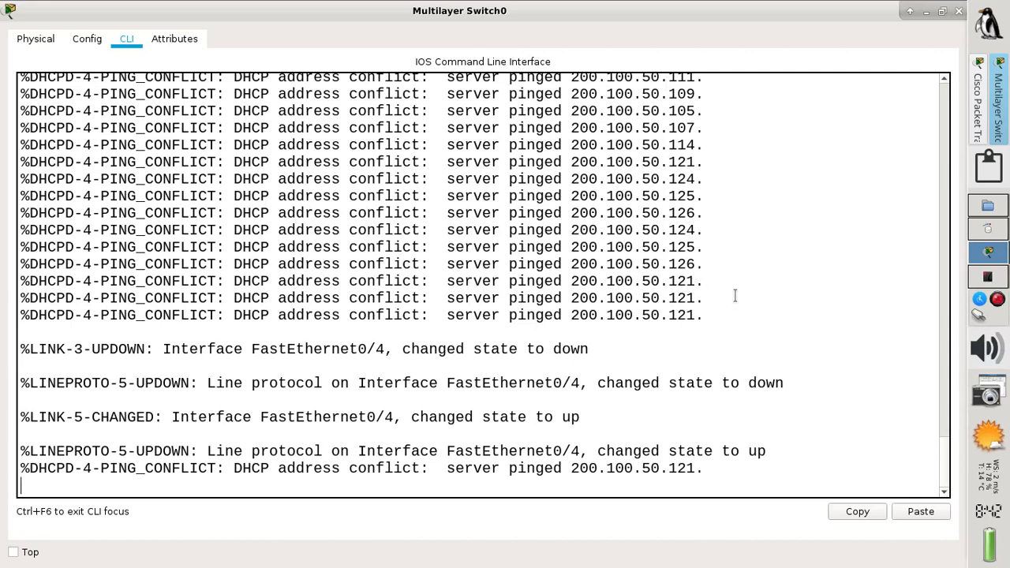
left_click_drag(719, 312, 140, 217)
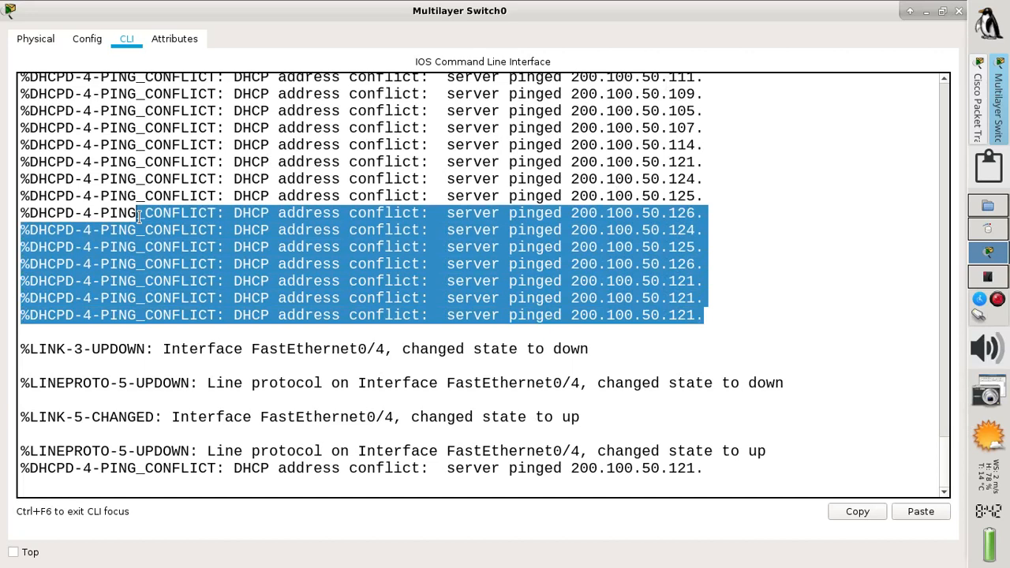
left_click(315, 420)
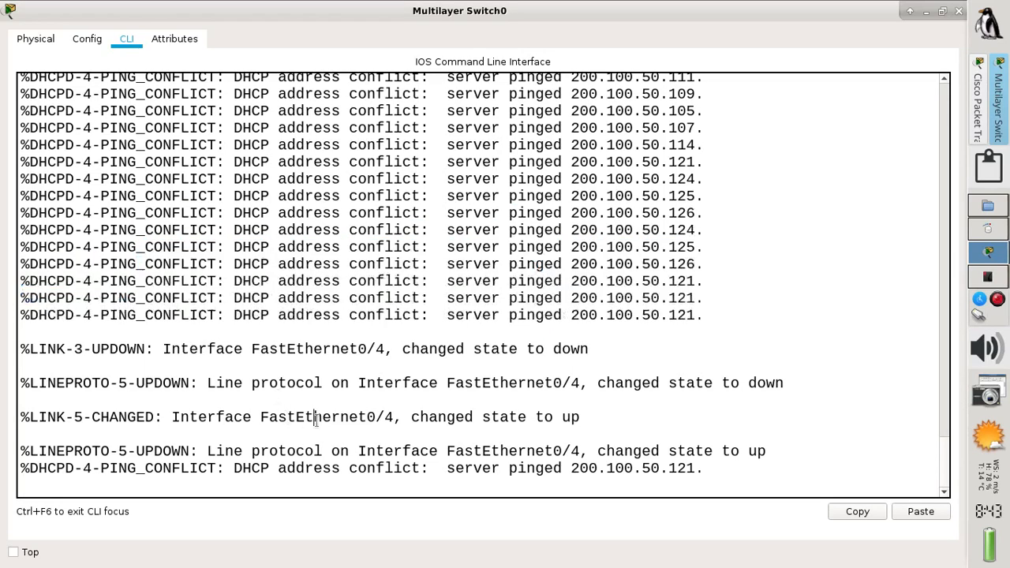
key("Return")
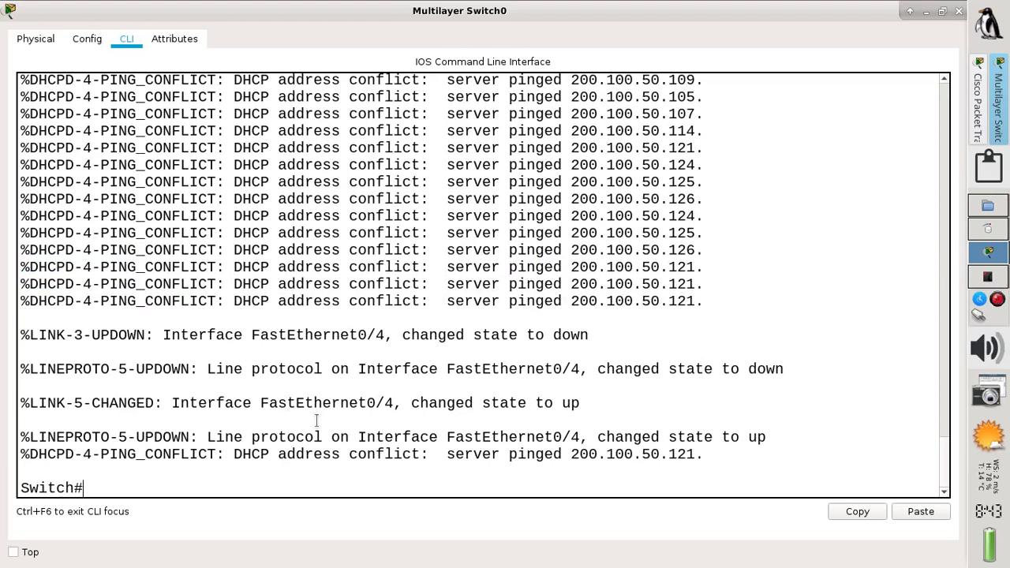
Enter interface FastEthernet0/4 with conf t and make it a routed port using no switchport
type("conf t")
key("Return")
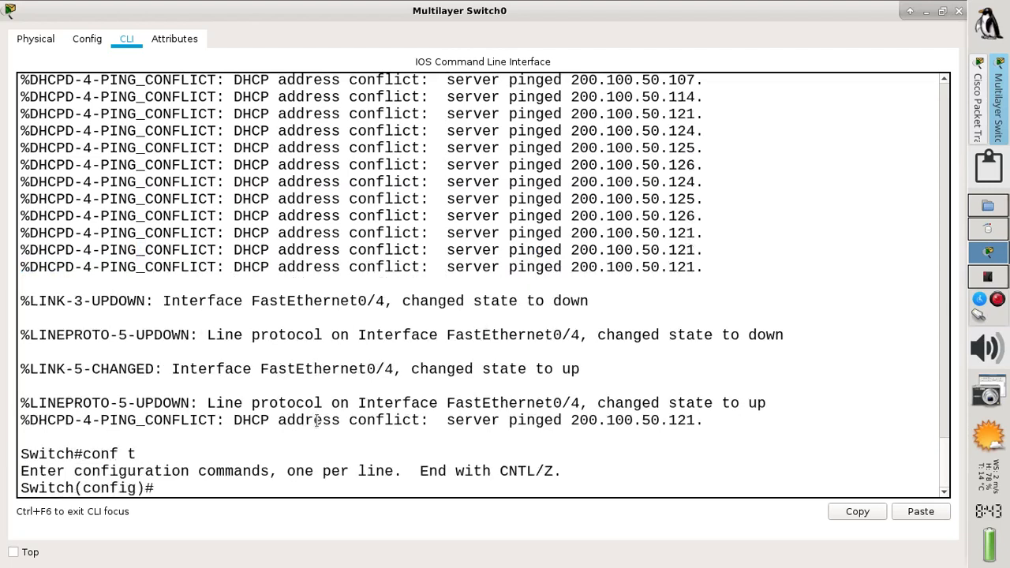
type("int f0/4")
key("Return")
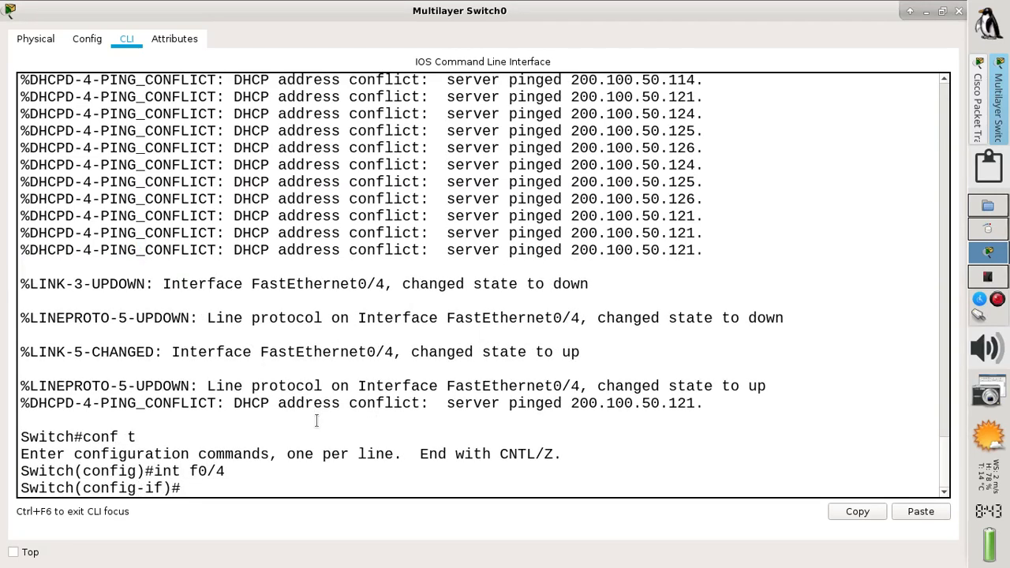
type("no swi")
key("Tab")
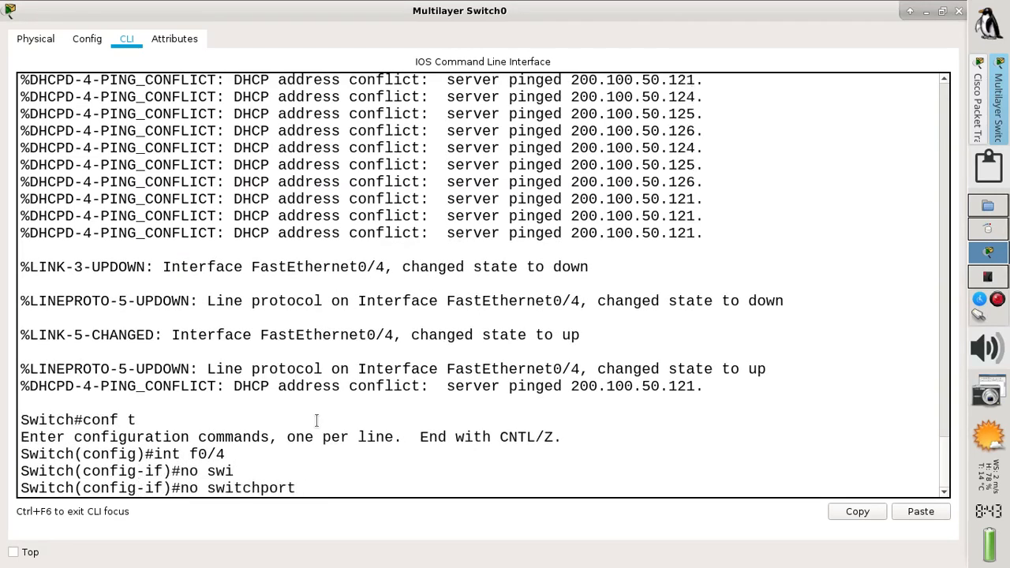
key("Return")
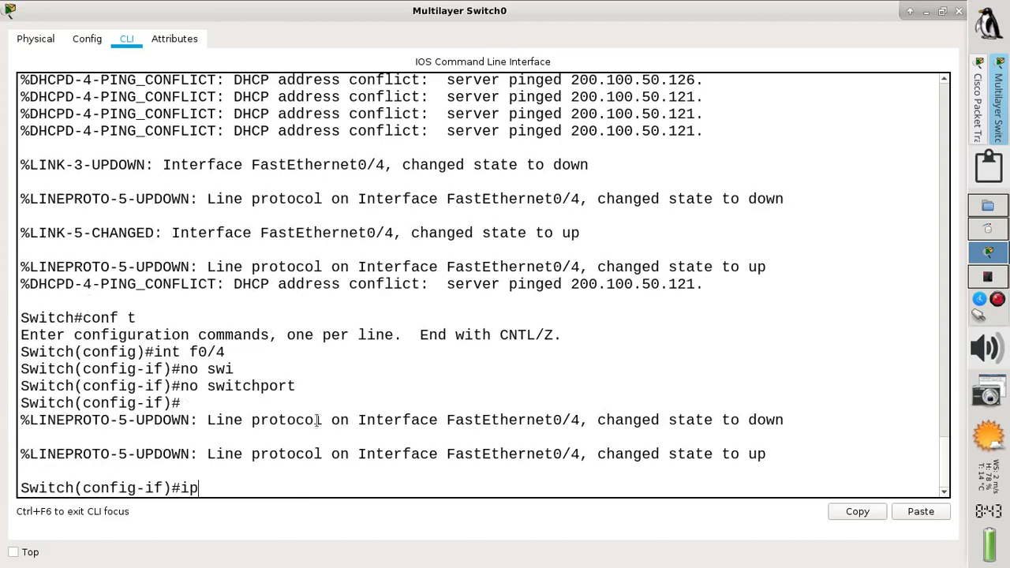
Assign 200.100.50.254 255.255.255.192 to FastEthernet0/4 and bring it up with no shut
type("ip add 200.100.5")
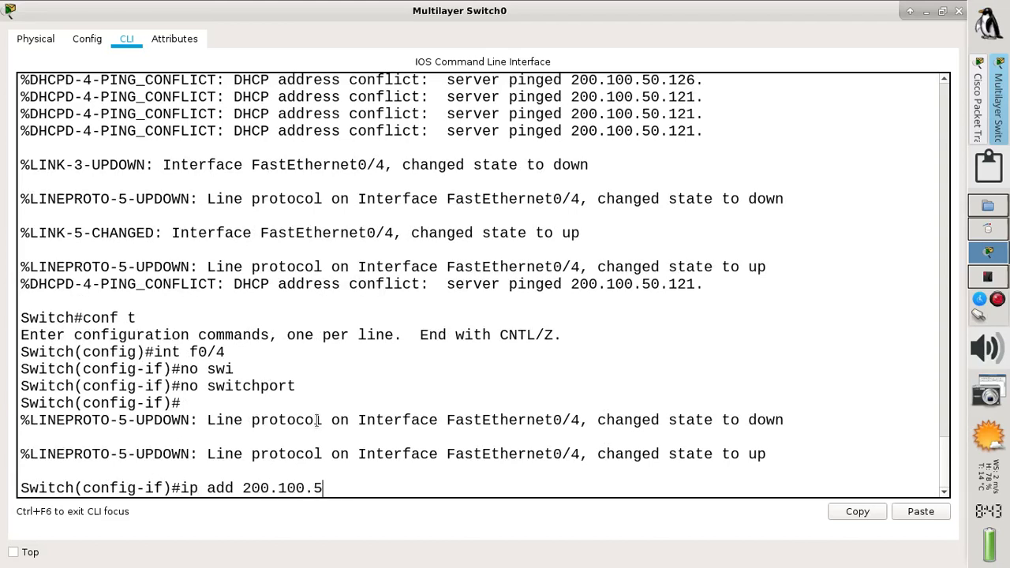
type("0")
type(".254 255.255.2")
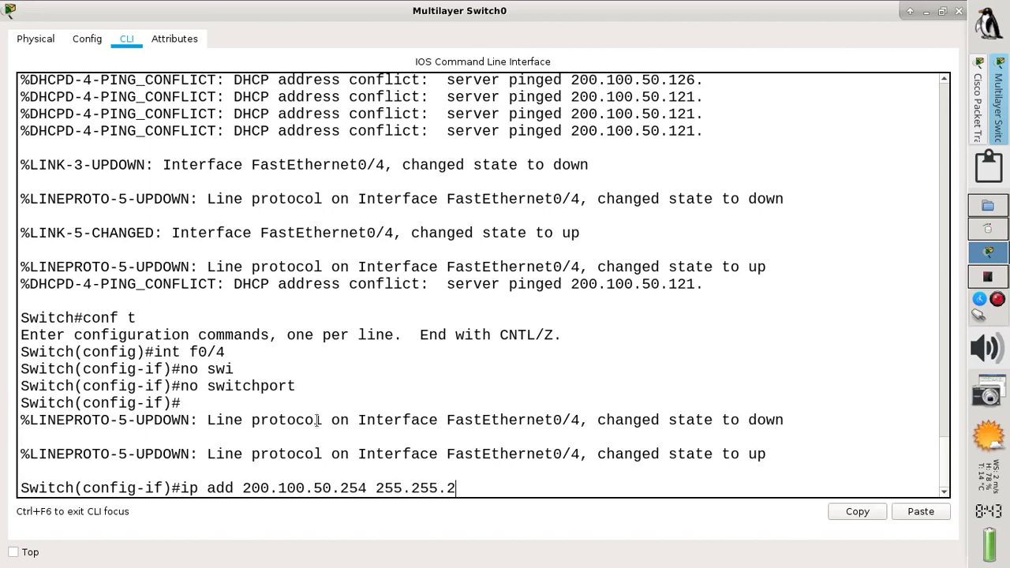
type("55.192")
key("Return")
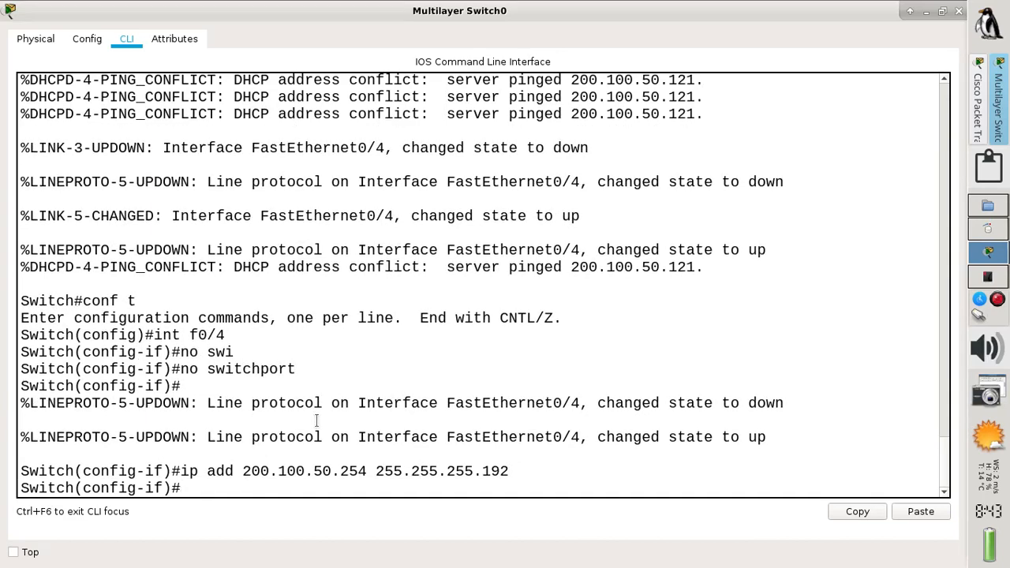
type("o")
type("no shut")
key("Return")
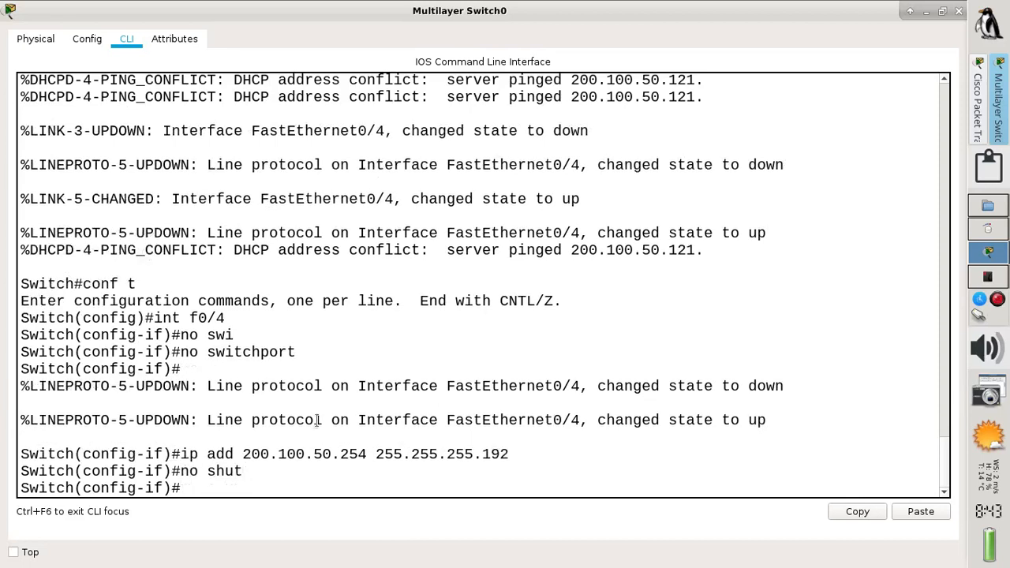
type("ip dh")
key("Tab")
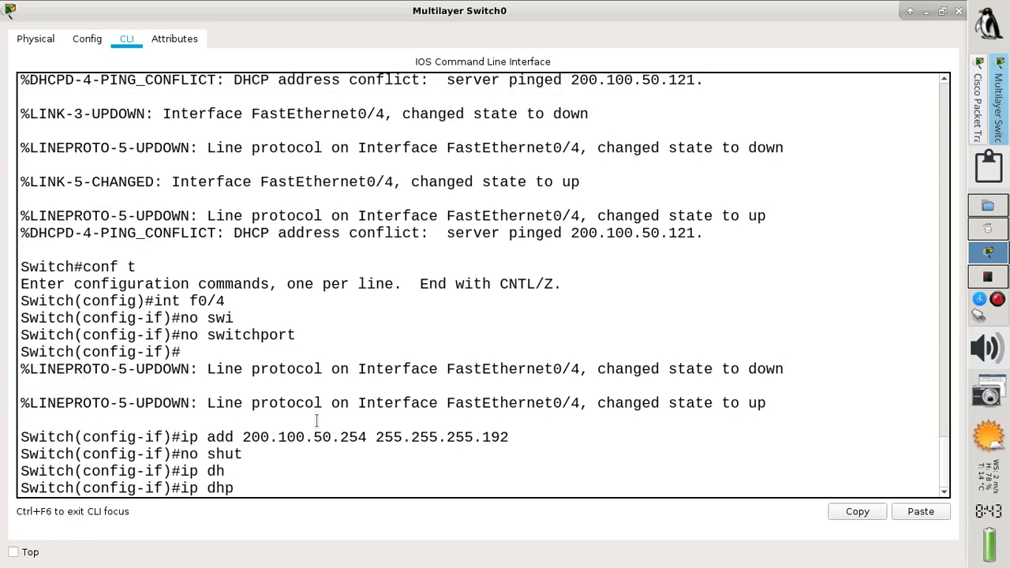
Create DHCP pool WIFIAP11 with ip dhcp pool WIFIAP11
type("pc")
key("BackSpace")
key("BackSpace")
type("c")
key("BackSpace")
type("p poo")
key("BackSpace")
key("BackSpace")
key("BackSpace")
key("BackSpace")
key("BackSpace")
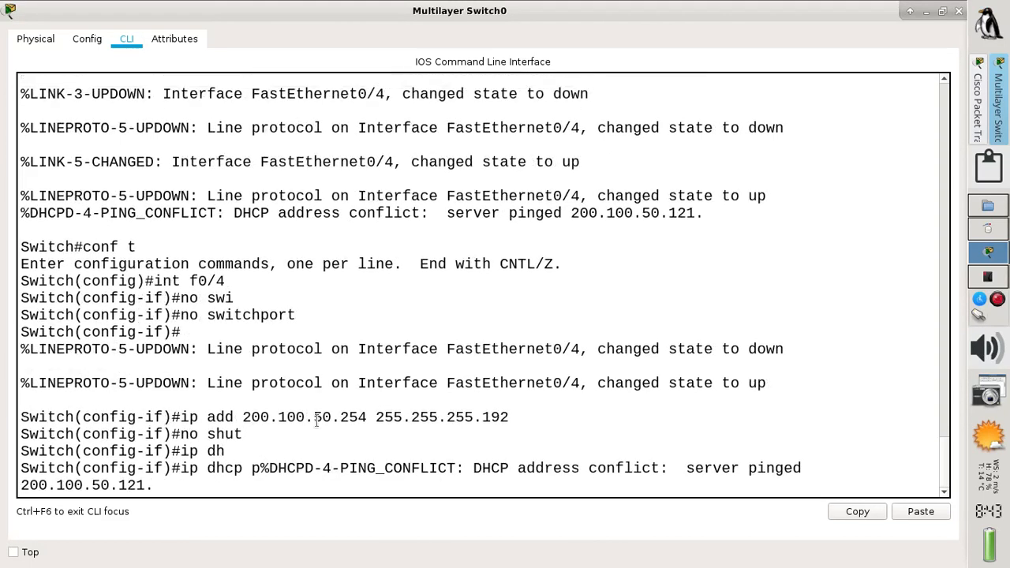
key("Return")
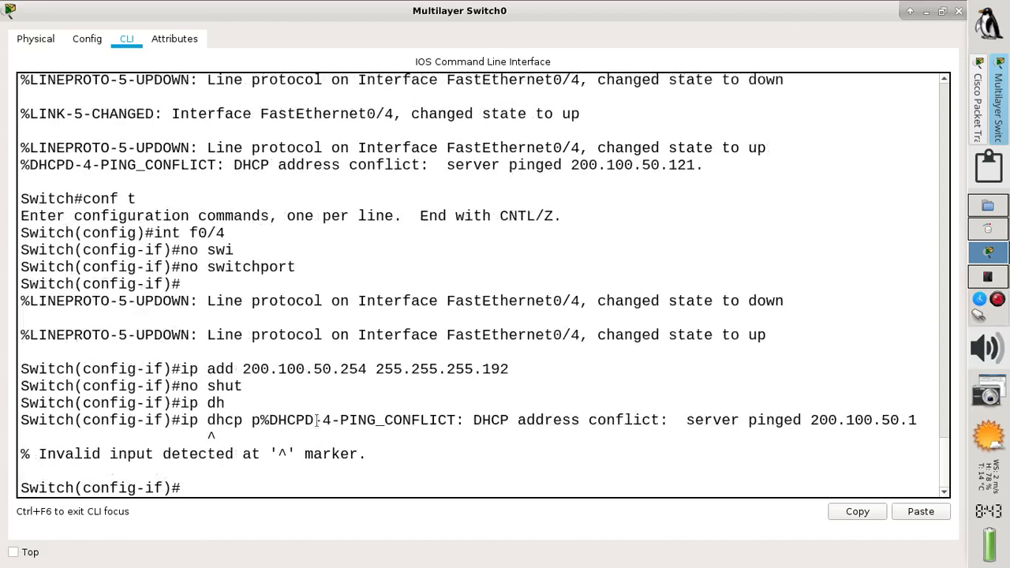
type("ip dhcp pool WIFI")
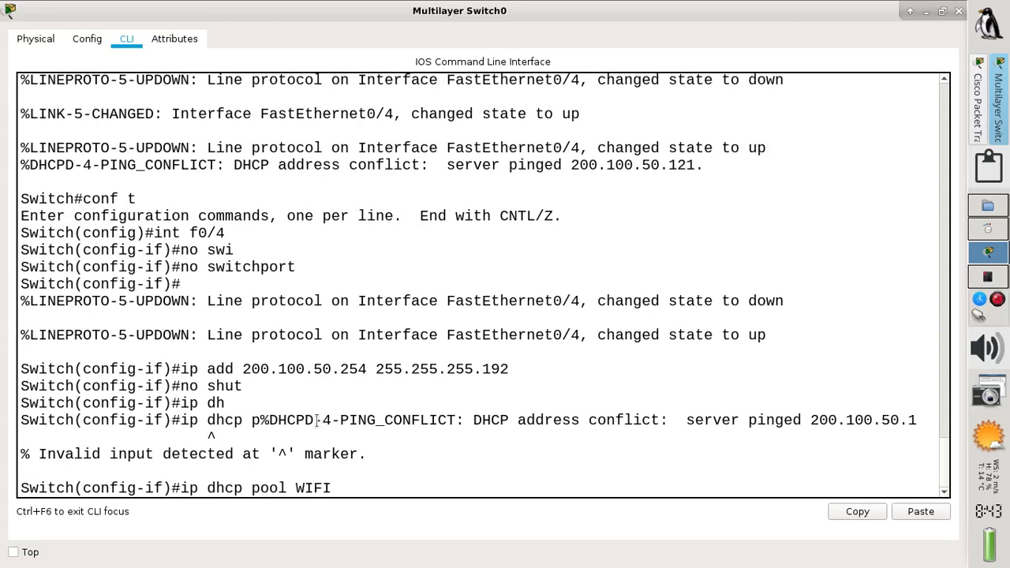
type("AP11")
key("Return")
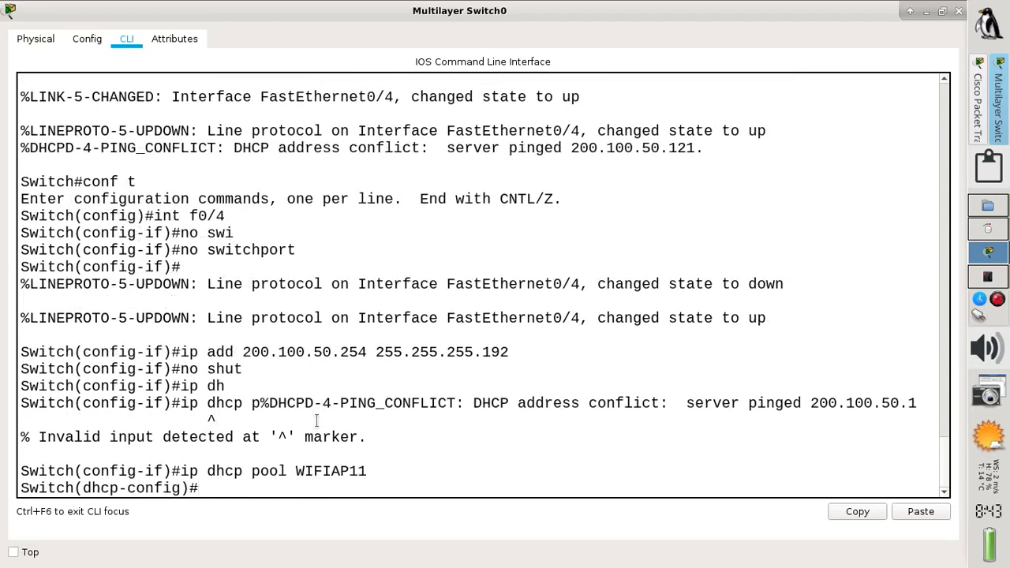
Set the pool network to 200.100.50.192 255.255.255.192 and default-router to 200.100.50.254
type("net")
key("Tab")
type("2")
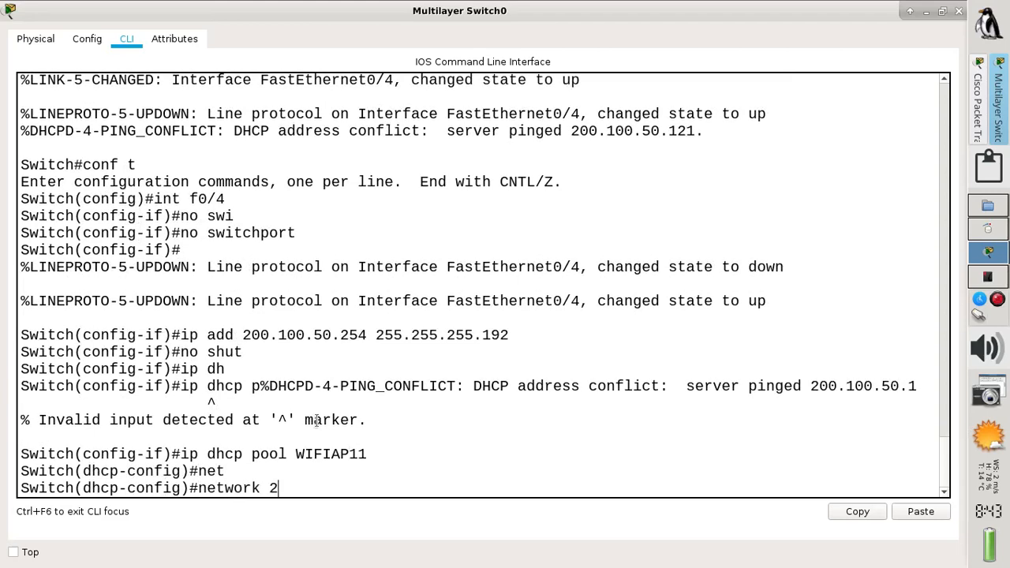
type("00.100.50.192")
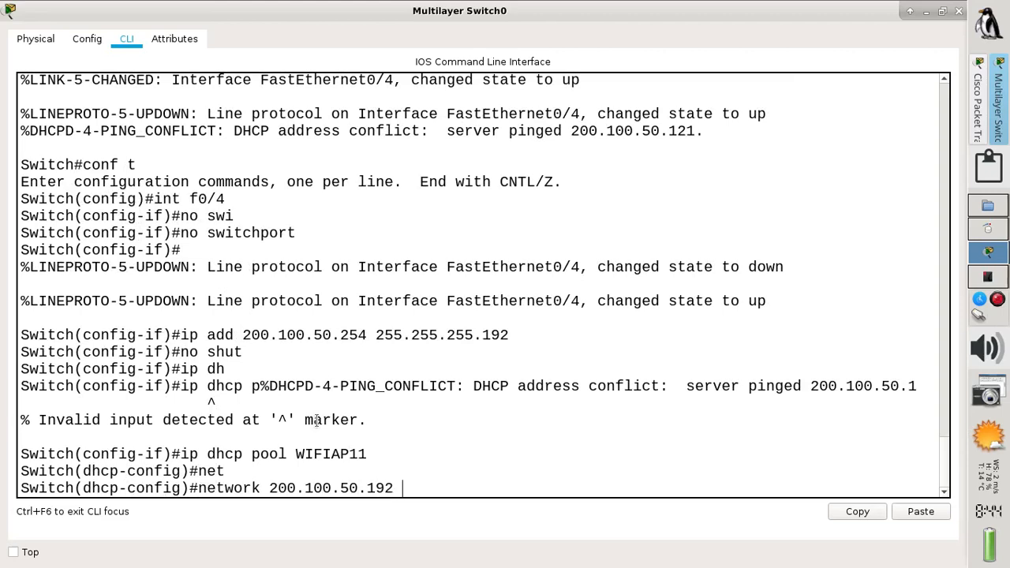
type(" 255.255.255.19")
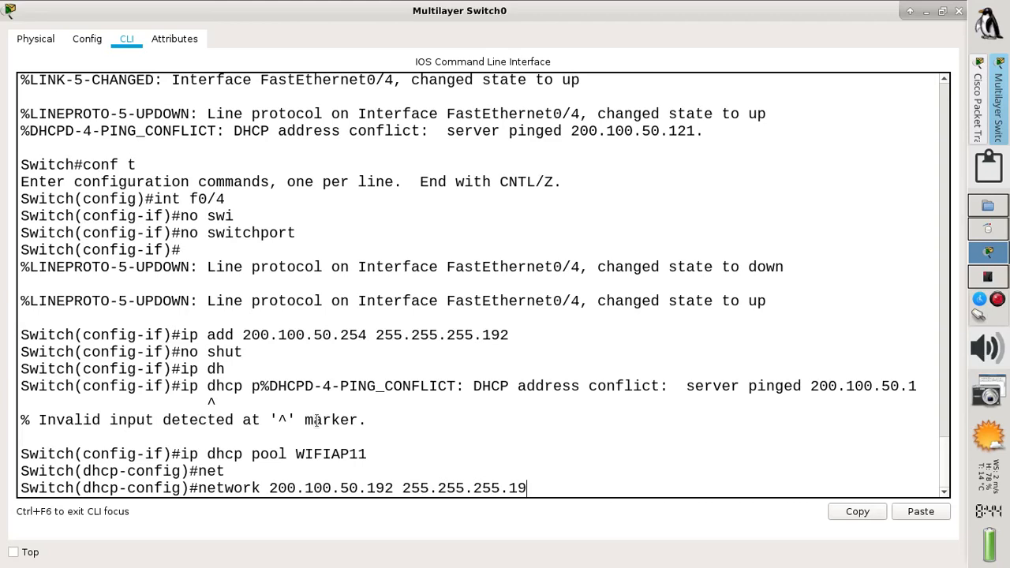
type("2")
key("Return")
type("def")
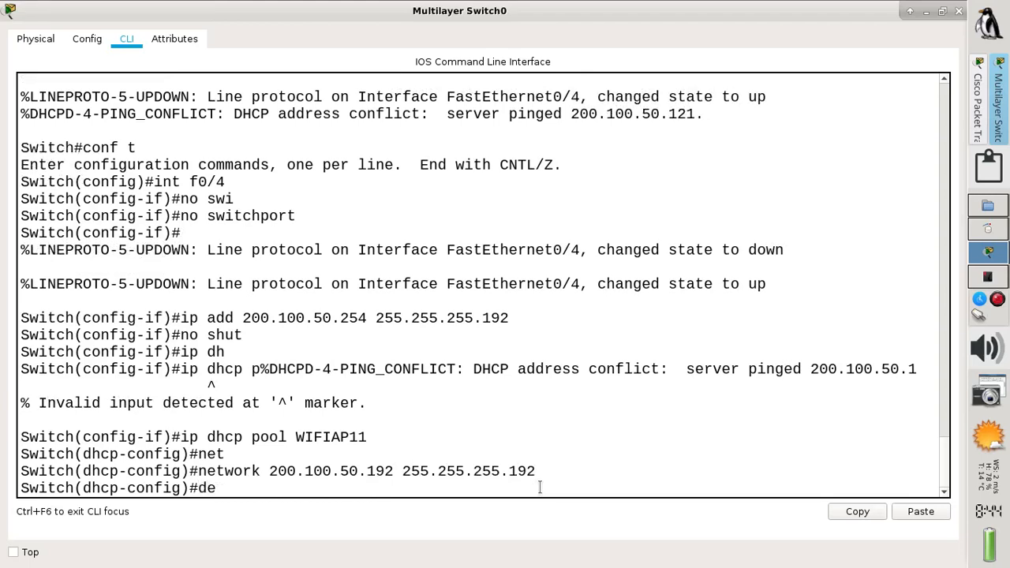
key("Tab")
type("200")
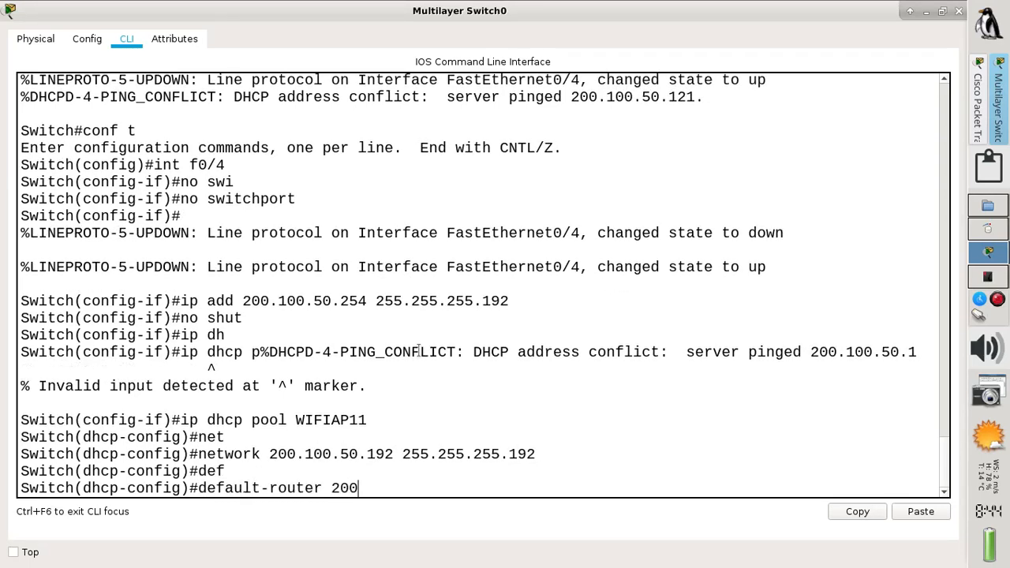
left_click_drag(238, 300, 377, 301)
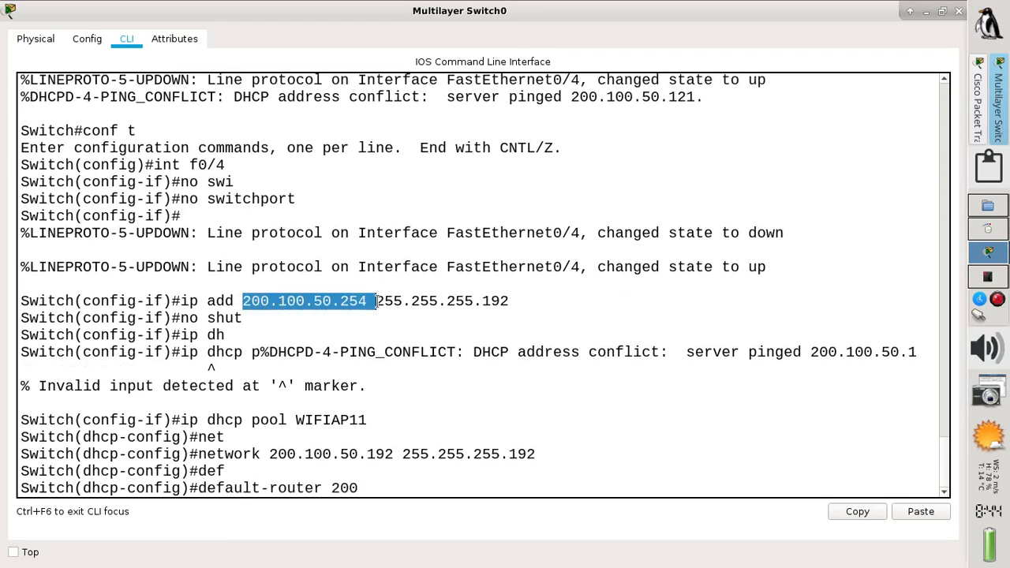
left_click(381, 484)
type(".1")
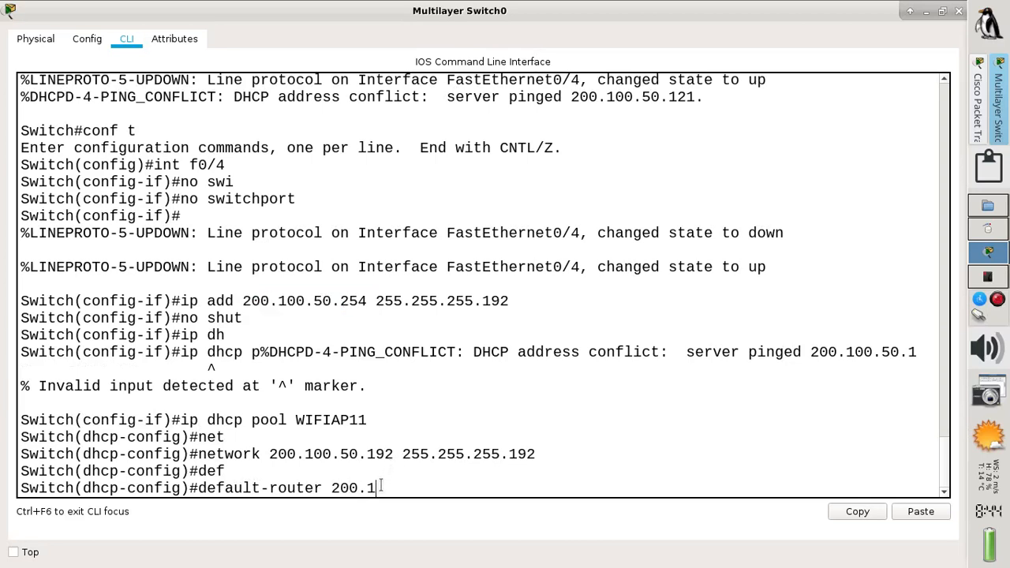
type("00.50.254")
key("Return")
Set dns-server 200.100.50.254, then end, save with wr, and close the switch window
type("dn")
key("Tab")
type("2")
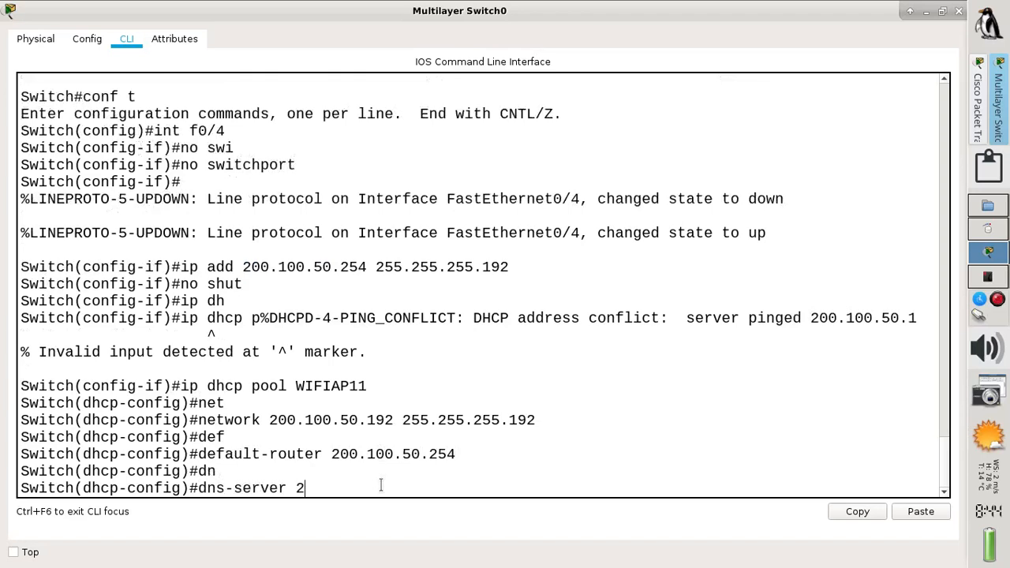
type("00.100.50.254")
key("Return")
type("e")
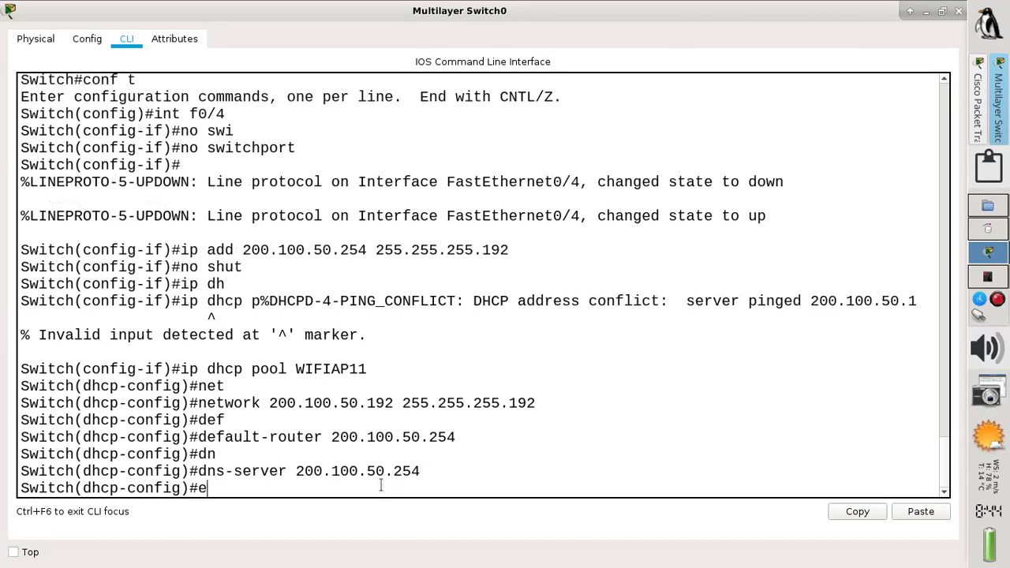
type("dn")
key("BackSpace")
key("BackSpace")
type("nd")
key("Return")
type("wr")
key("Return")
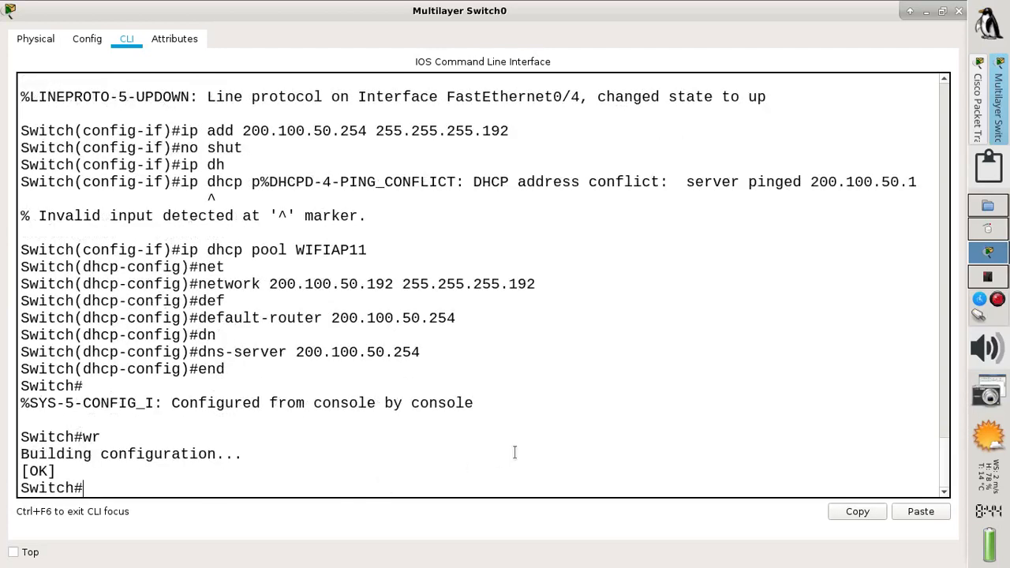
left_click(958, 11)
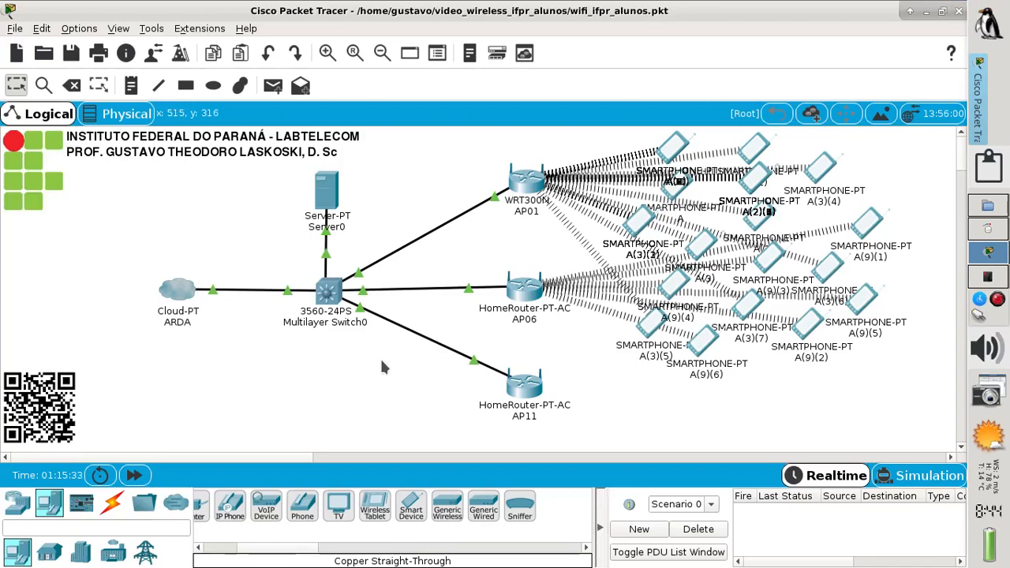
On the floor plan, paste another copy of the smartphone beside AP11 and shift it slightly up-left
left_click(119, 119)
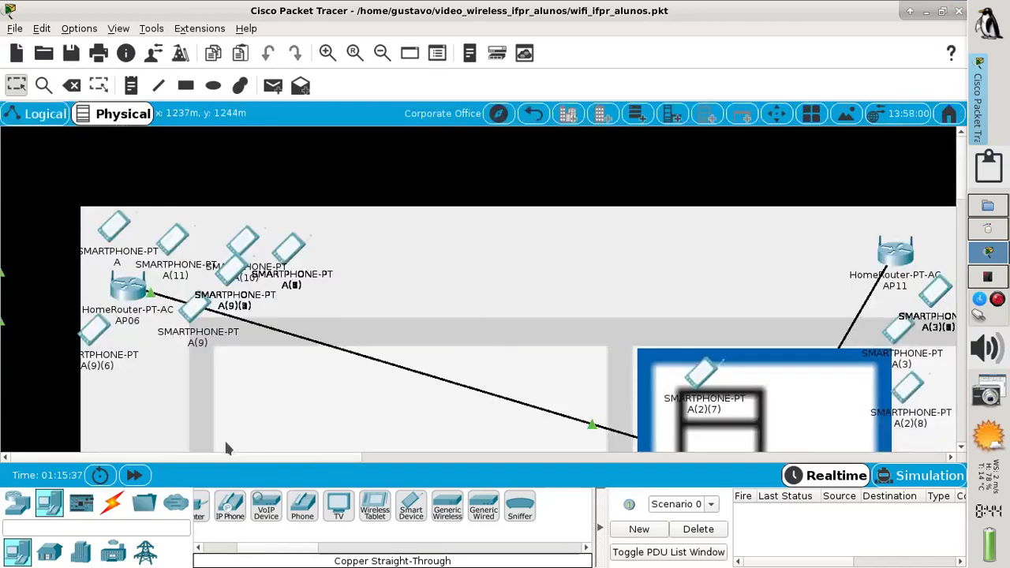
left_click_drag(189, 463, 244, 467)
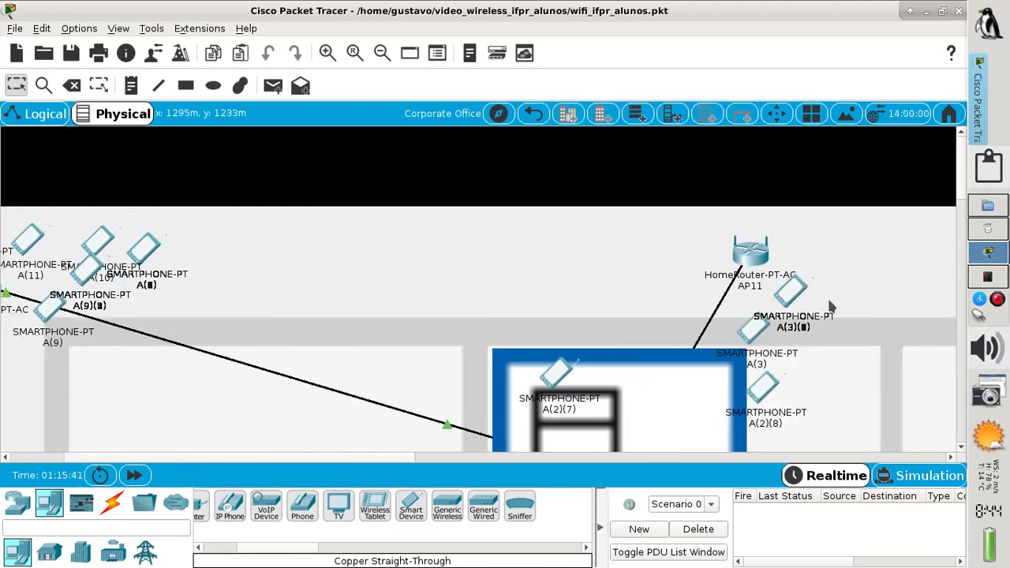
left_click(792, 287)
key("ctrl+v")
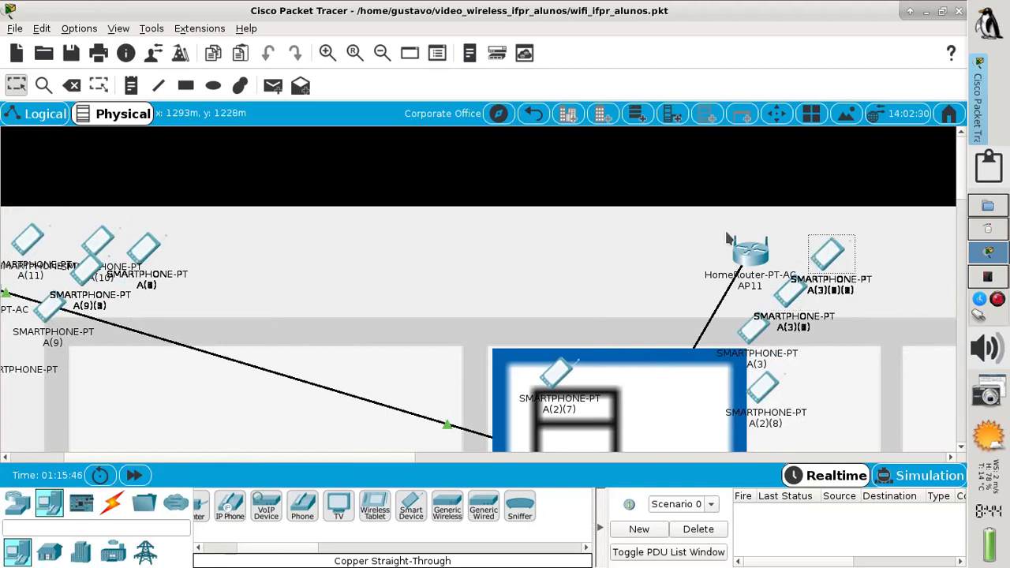
mouse_move(827, 254)
left_mouse_down()
mouse_move(797, 241)
mouse_move(813, 249)
left_mouse_up()
left_click(870, 251)
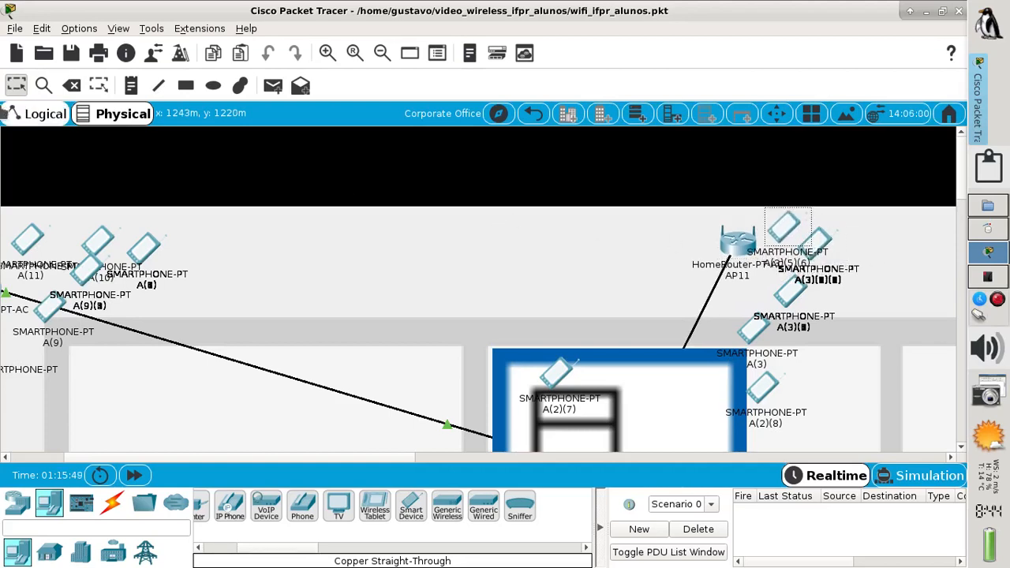
left_click(35, 115)
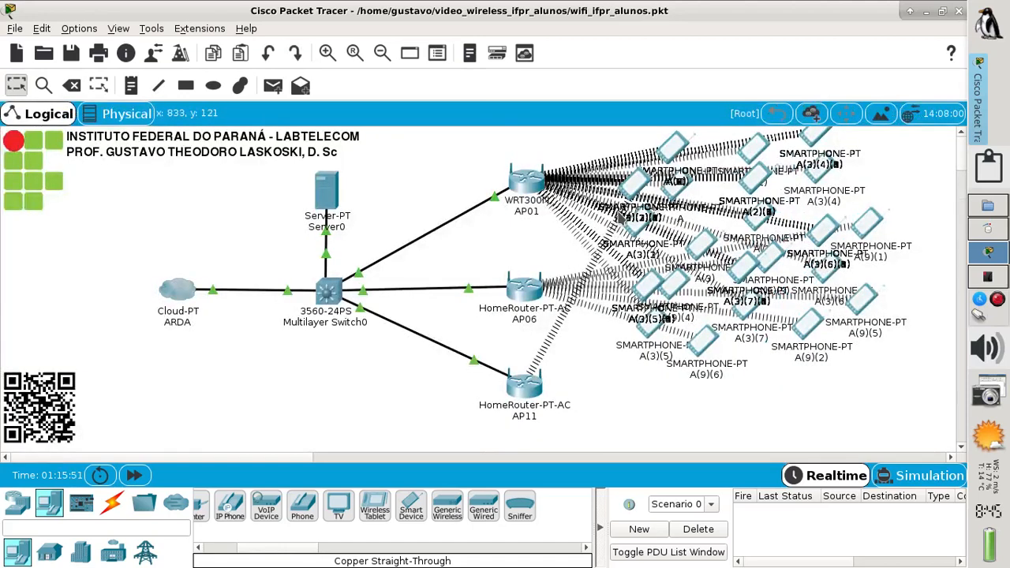
Drag smartphones out of the AP01 stack, including A(3)(3)(5), A(3)(1)(4), A(3)(2)(4) and A(3)(3)(4)
left_click_drag(633, 193, 710, 135)
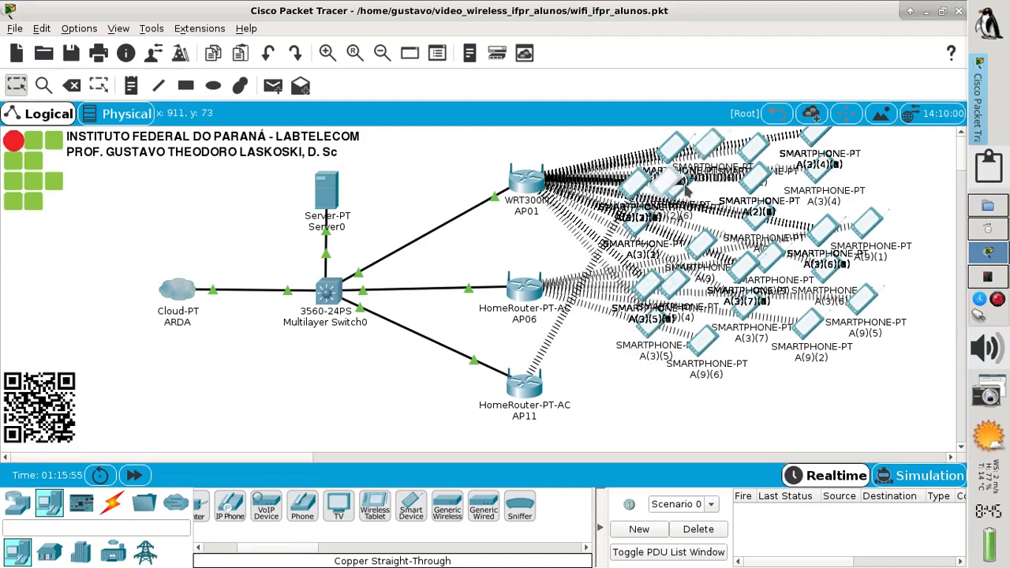
left_click_drag(684, 184, 686, 183)
left_click_drag(674, 148, 694, 168)
left_click_drag(633, 183, 739, 262)
left_click_drag(631, 190, 593, 157)
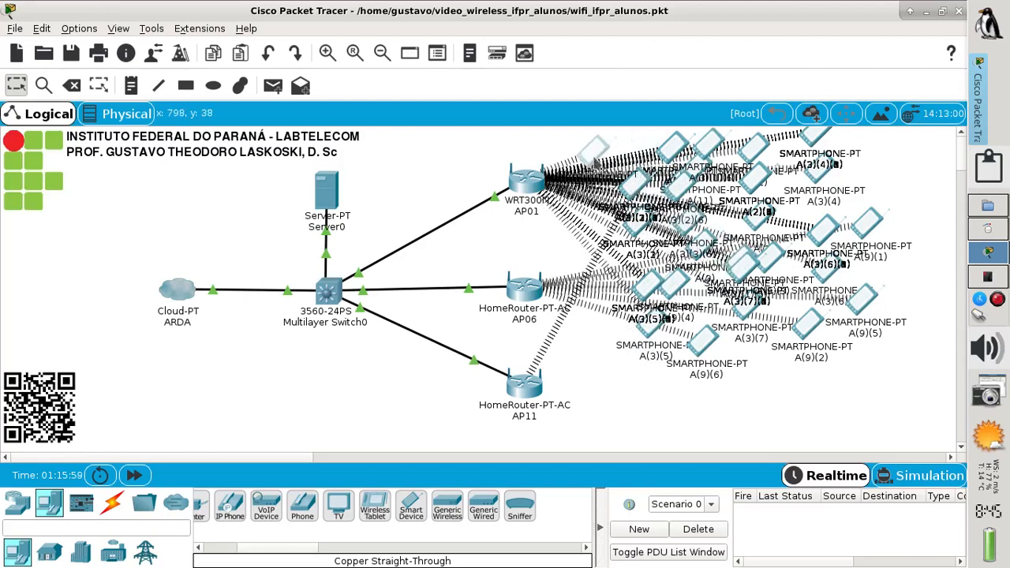
left_click_drag(636, 184, 899, 179)
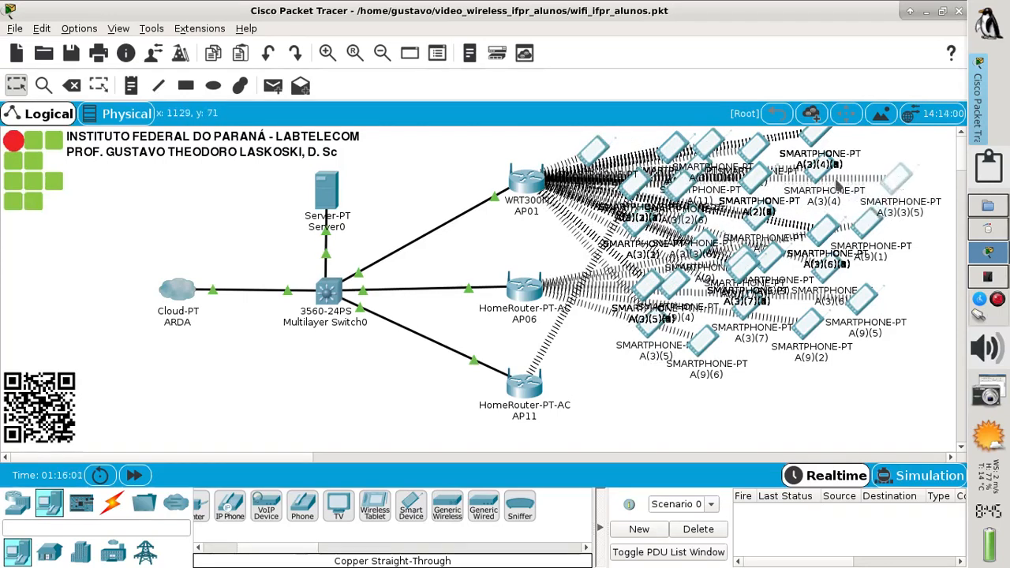
left_click_drag(661, 192, 862, 251)
left_click_drag(628, 196, 714, 369)
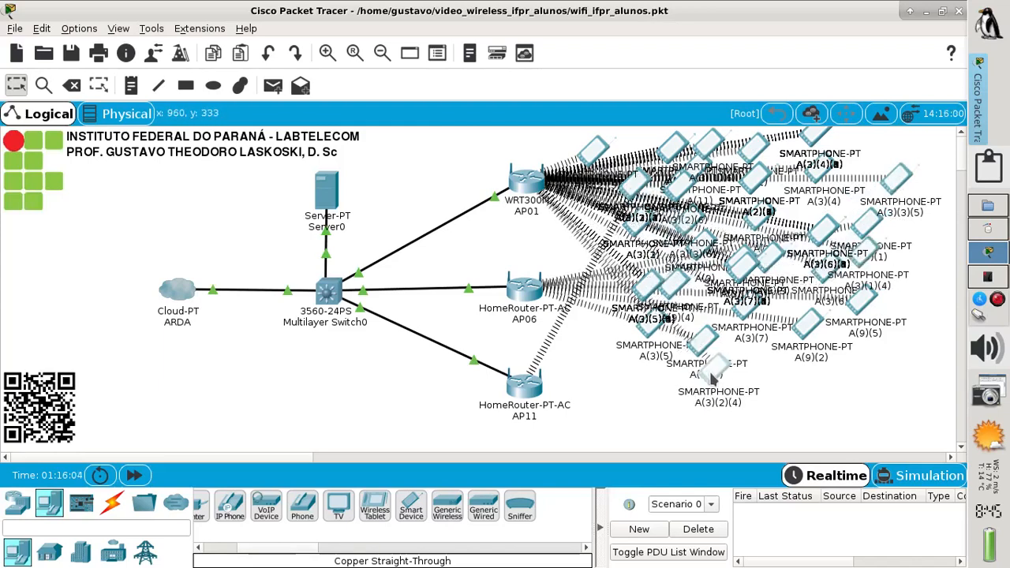
left_click_drag(637, 209, 794, 365)
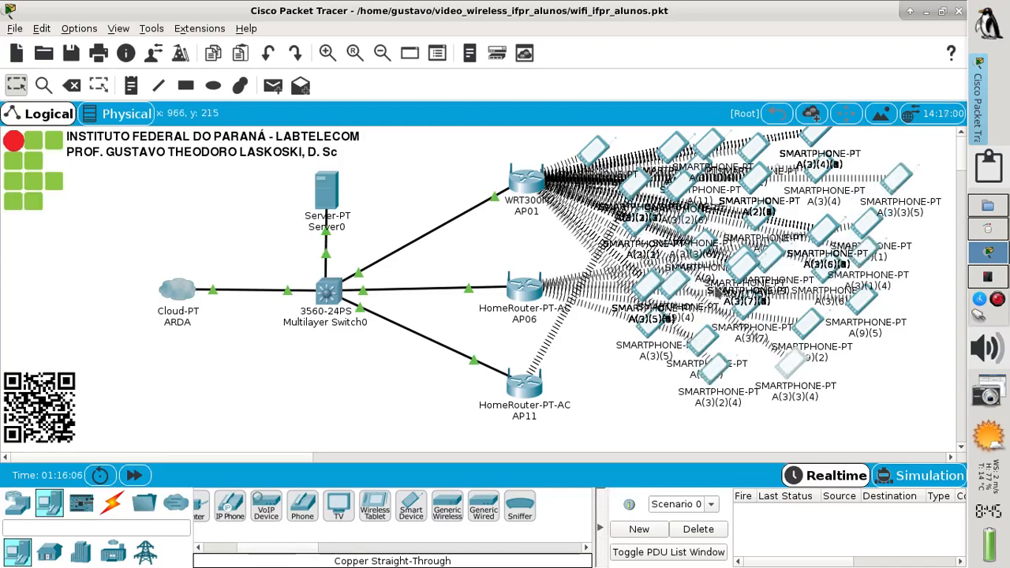
left_click_drag(635, 185, 875, 228)
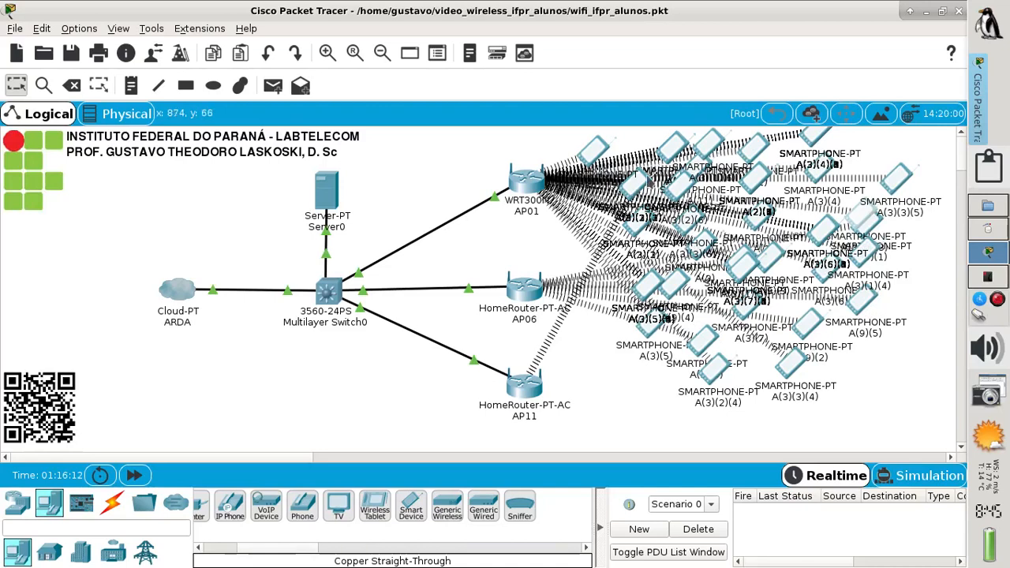
Place smartphones A(3)(1)(1) and A(3)(3)(1) near AP11 and shift A(3)(3)(2) right
left_click_drag(633, 184, 561, 235)
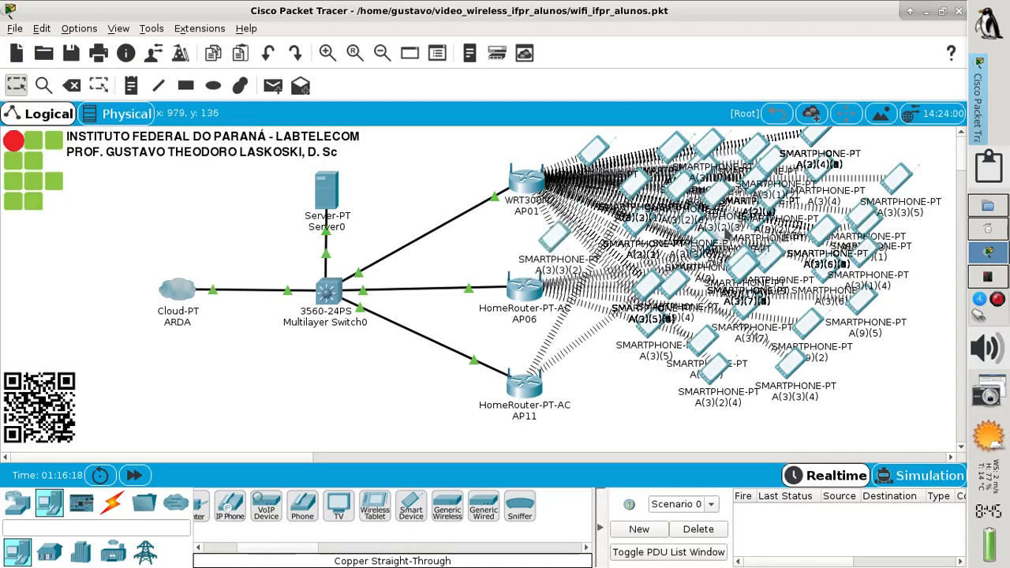
left_click_drag(727, 234, 751, 270)
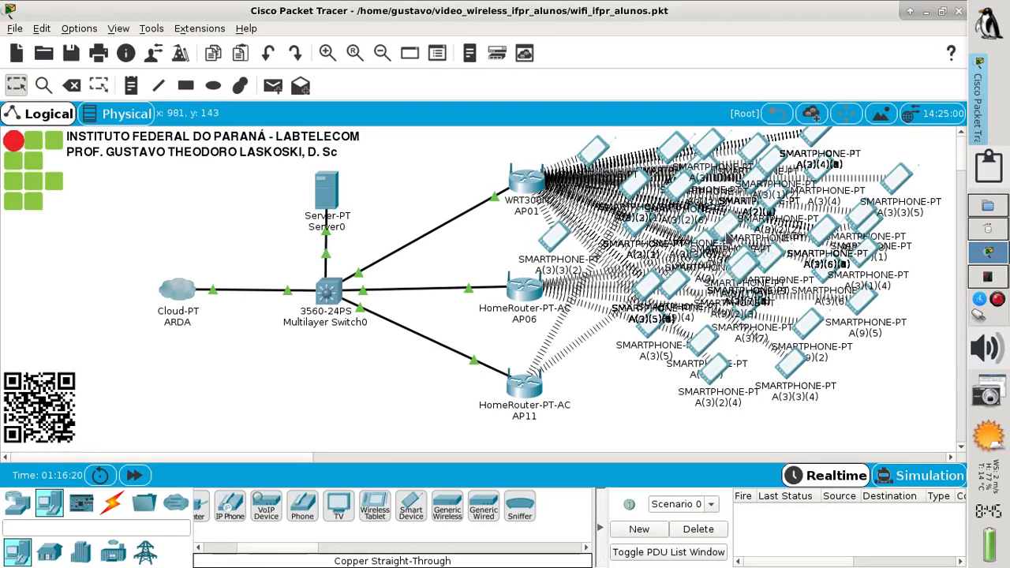
left_click_drag(727, 237, 614, 392)
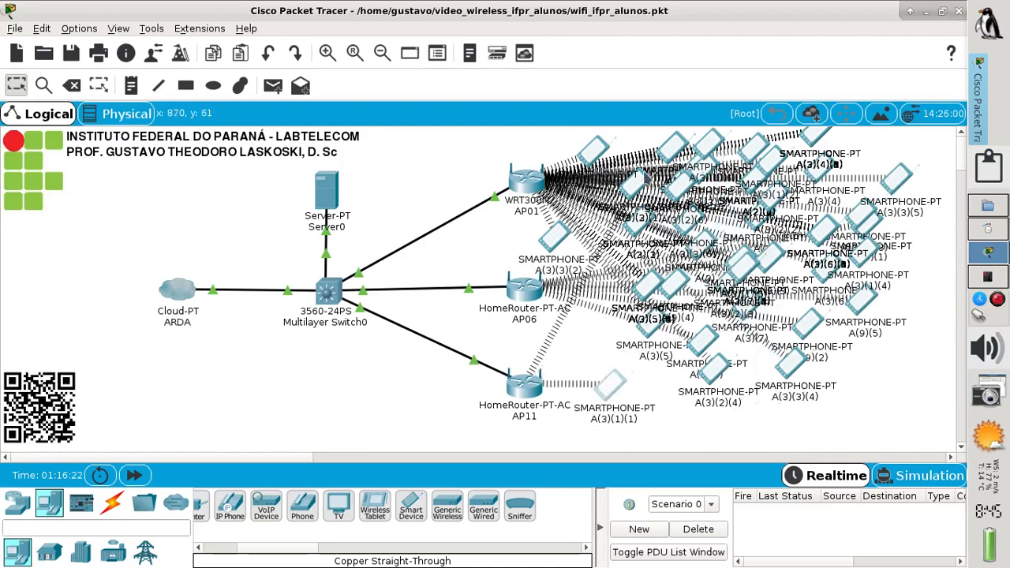
left_click_drag(645, 187, 777, 289)
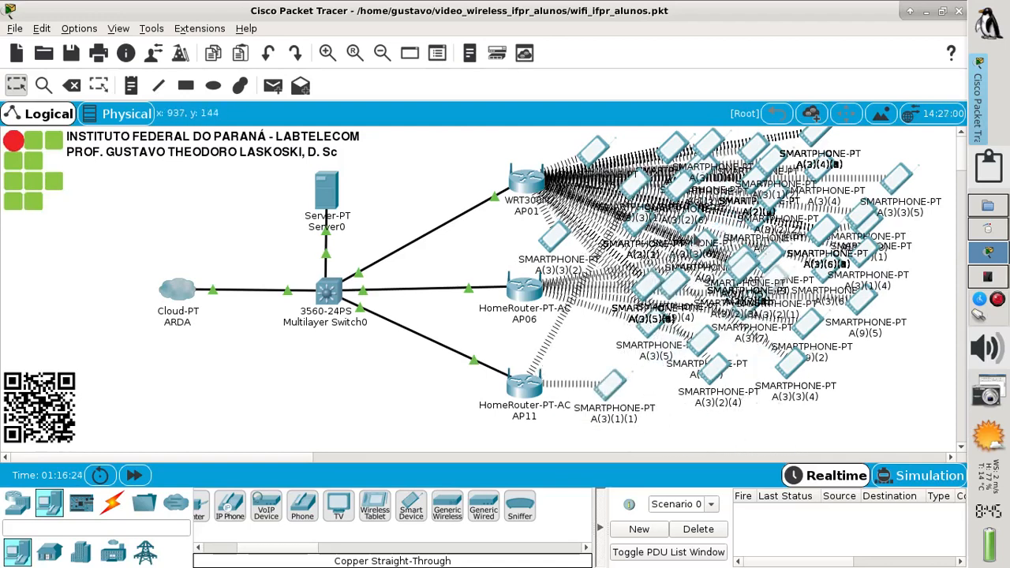
left_click_drag(630, 189, 675, 411)
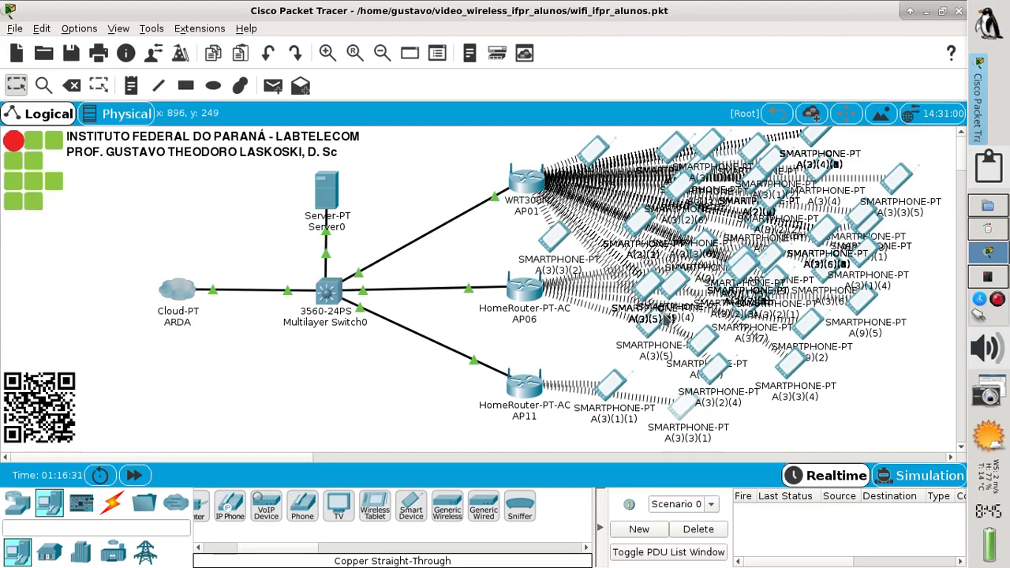
left_click_drag(605, 389, 622, 384)
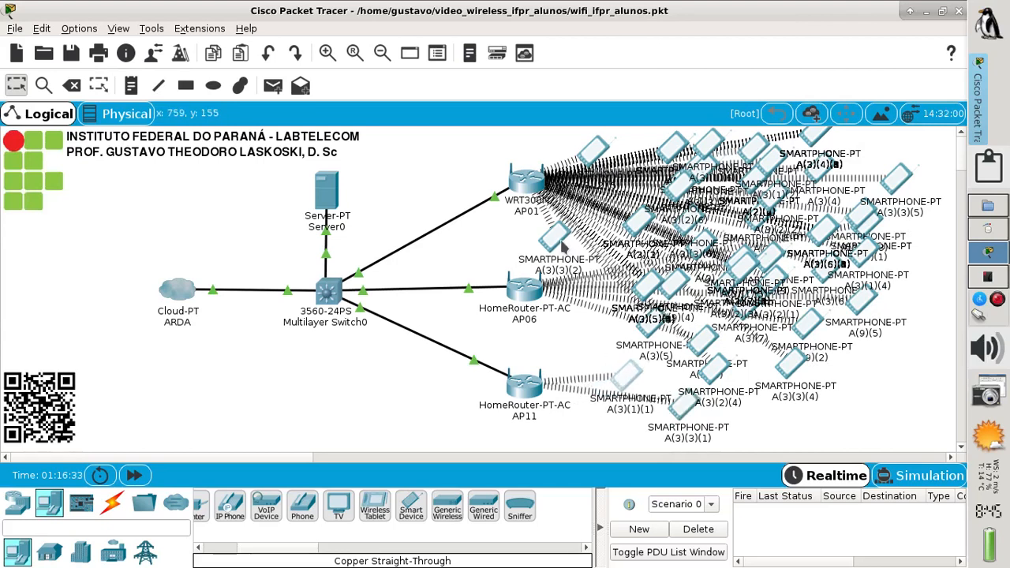
left_click_drag(558, 235, 630, 233)
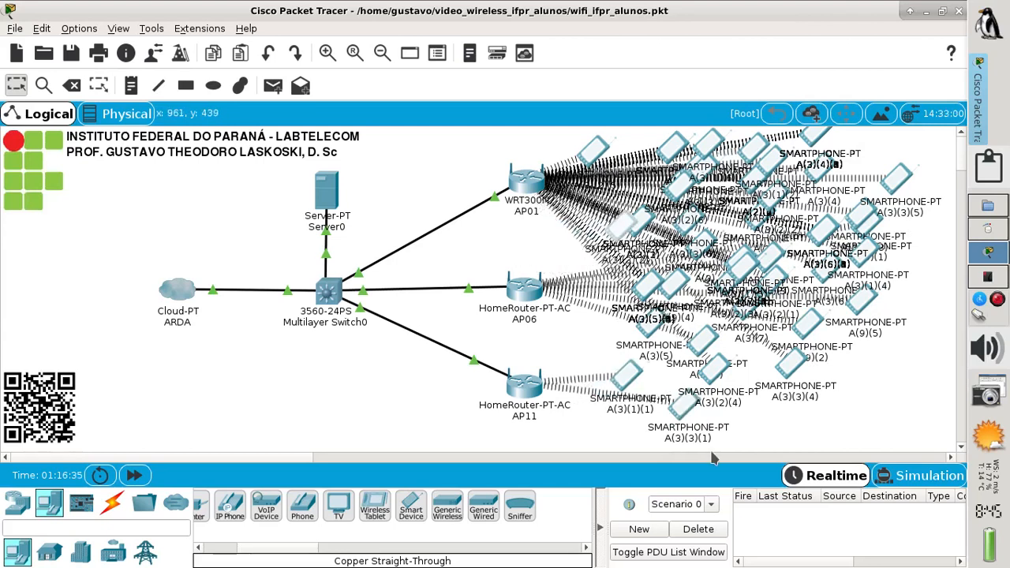
In the Physical floor plan, select the phones near AP11, paste copies, and position a copy
left_click(122, 117)
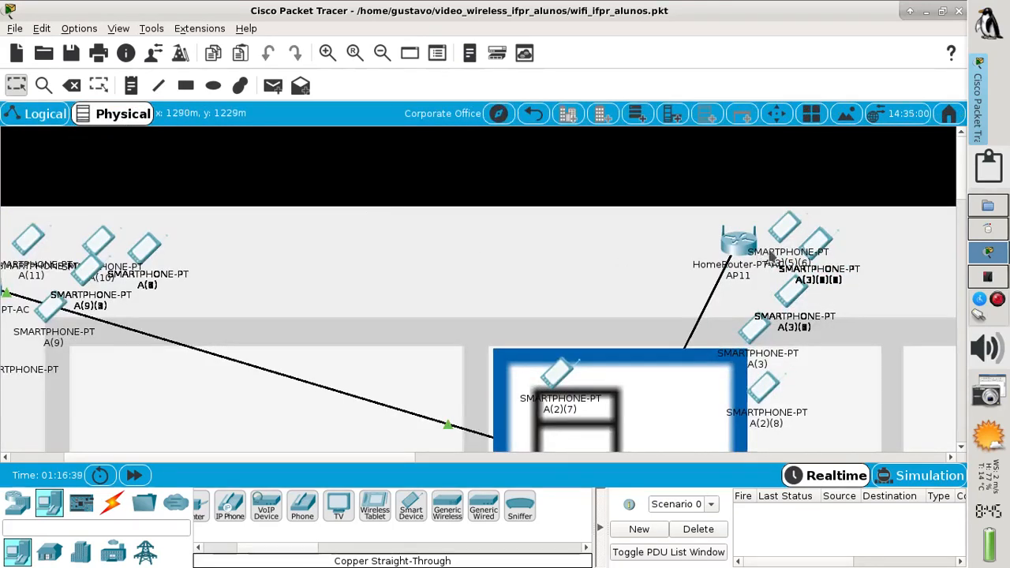
left_click_drag(867, 264, 798, 248)
key("ctrl+v")
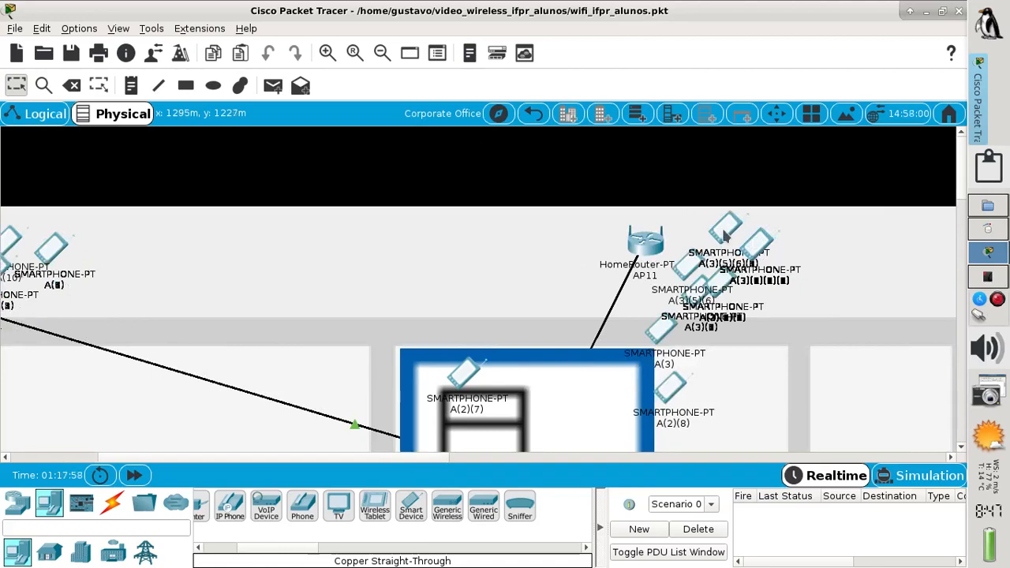
mouse_move(727, 237)
left_mouse_down()
mouse_move(761, 275)
mouse_move(760, 298)
mouse_move(707, 280)
mouse_move(717, 230)
left_mouse_up()
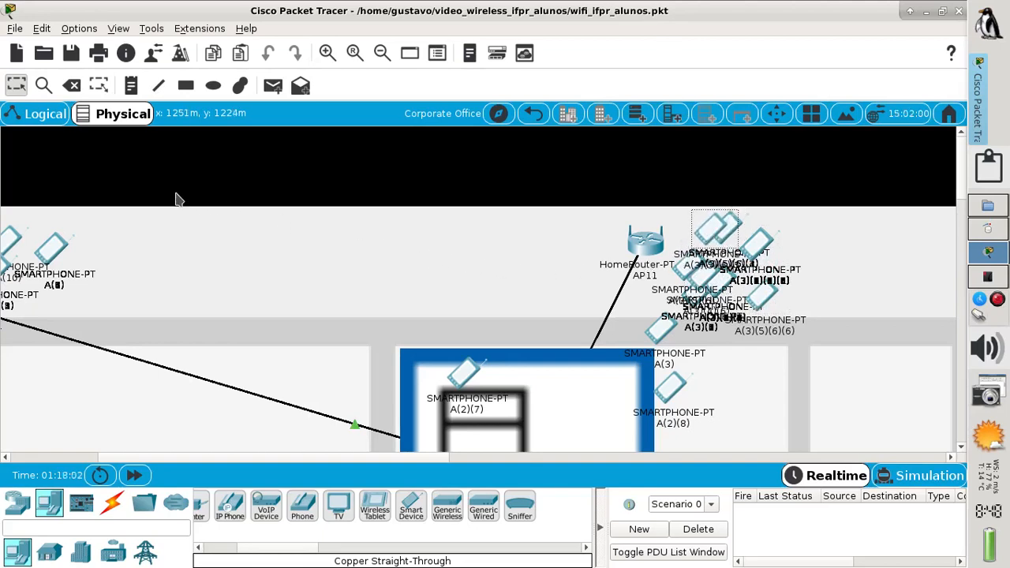
Switch back to the Logical workspace to view the copied smartphones
left_click(45, 122)
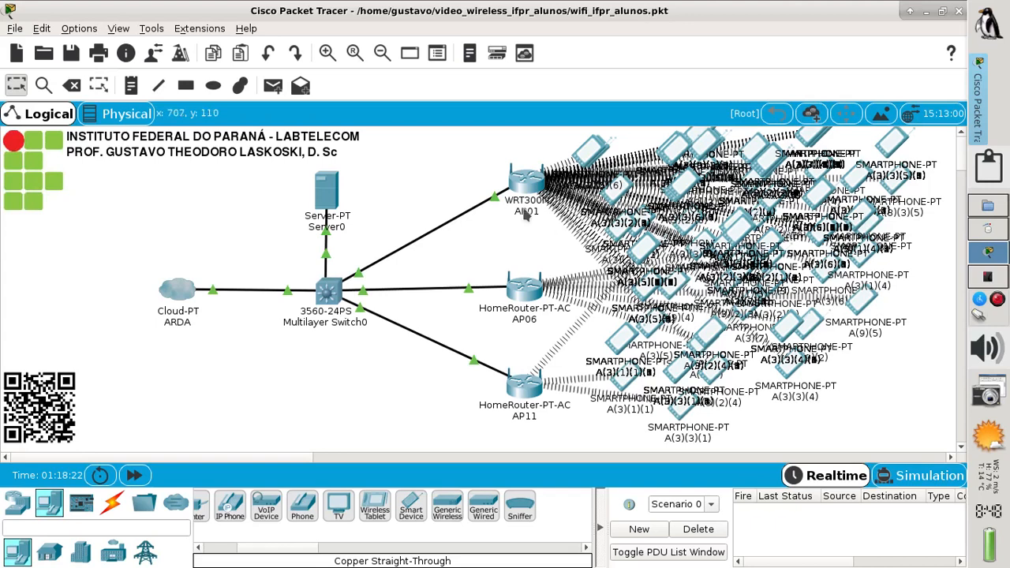
Ping Multilayer Switch0 from a smartphone near AP11, dismissing the no-functional-ports warning
left_click(272, 85)
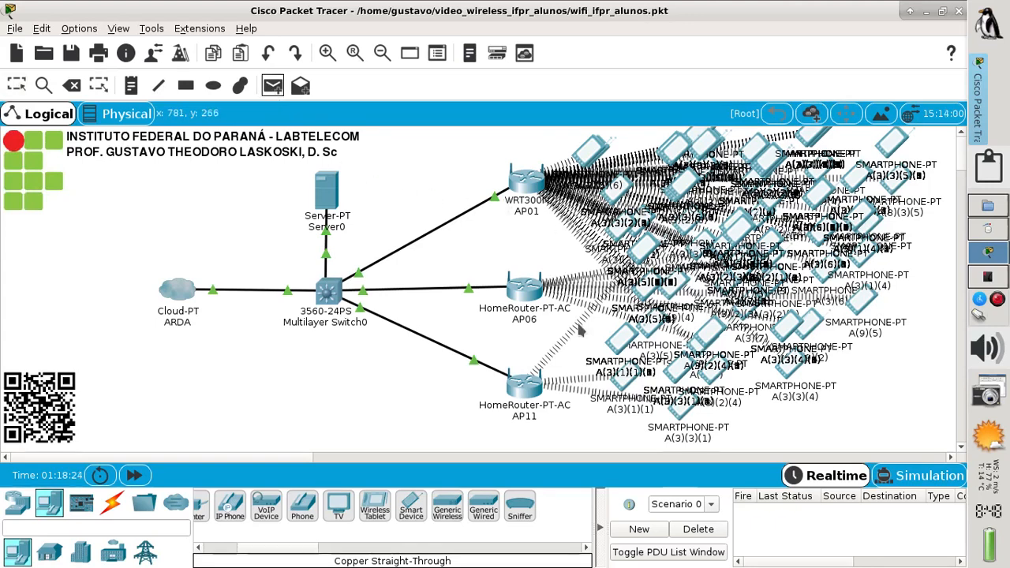
left_click(686, 411)
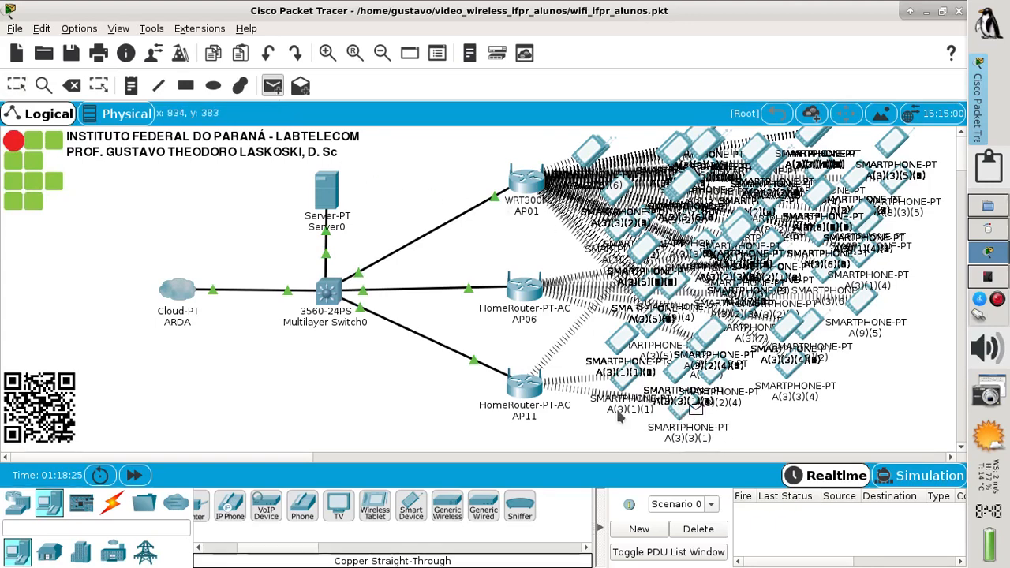
left_click(520, 392)
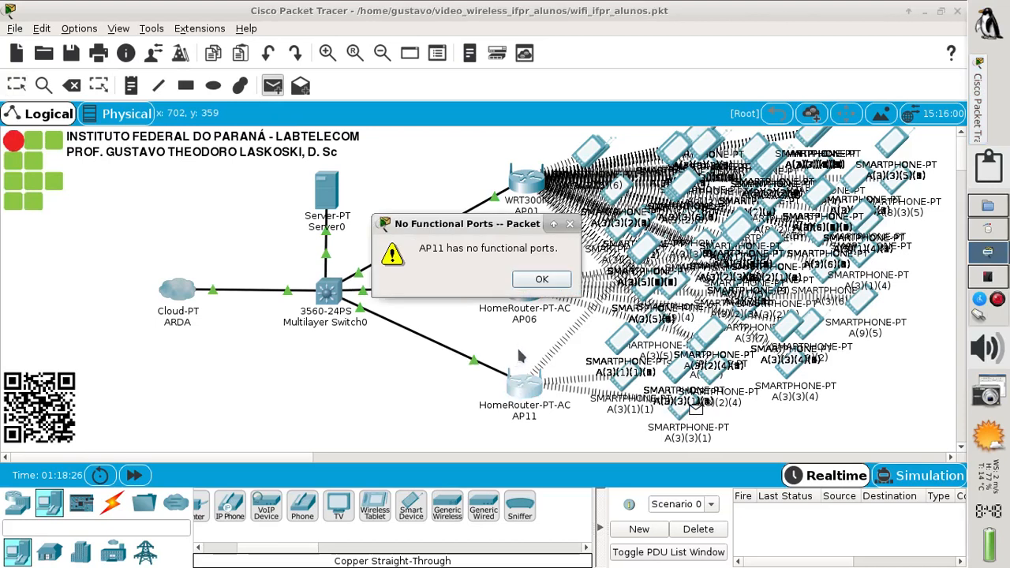
left_click(549, 282)
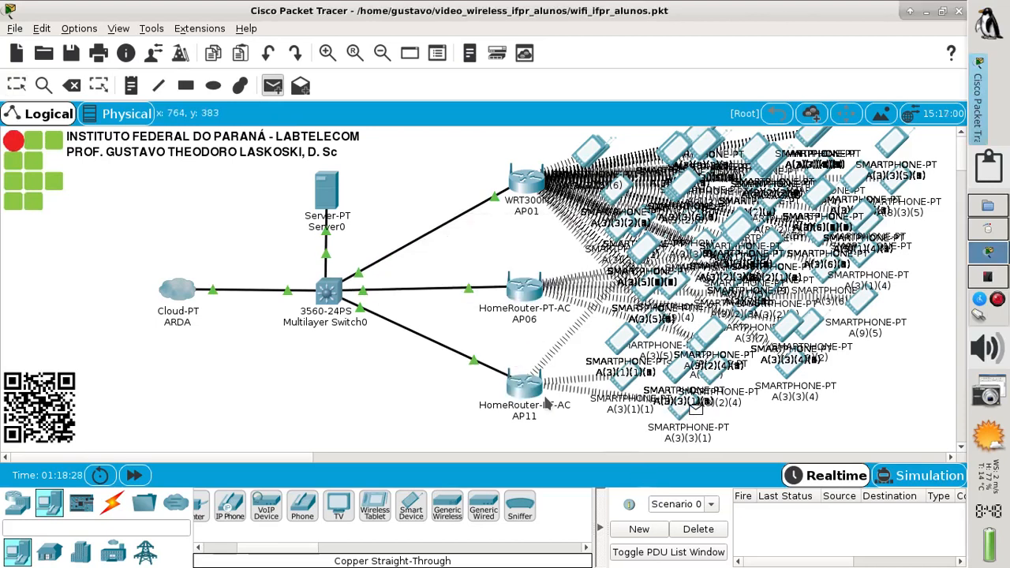
left_click(326, 306)
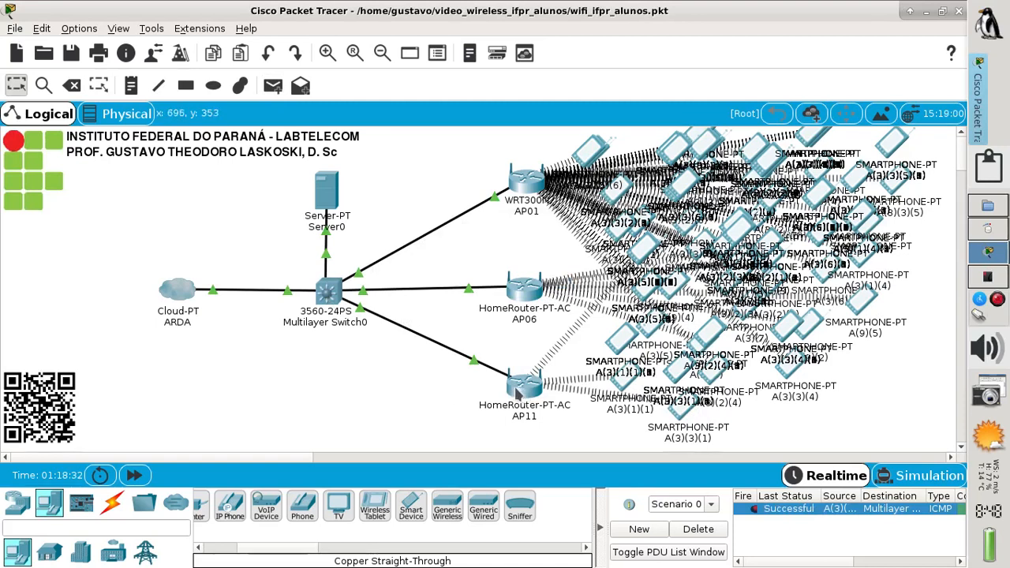
Check smartphone A(3)(2)(4)(6), then ping Multilayer Switch0 from another smartphone
left_click(272, 86)
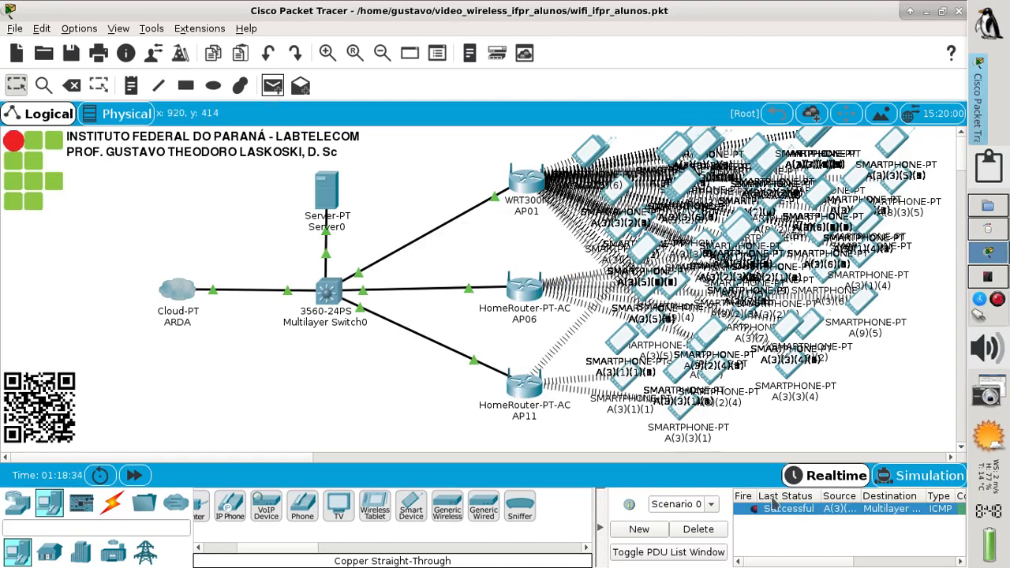
left_click(703, 336)
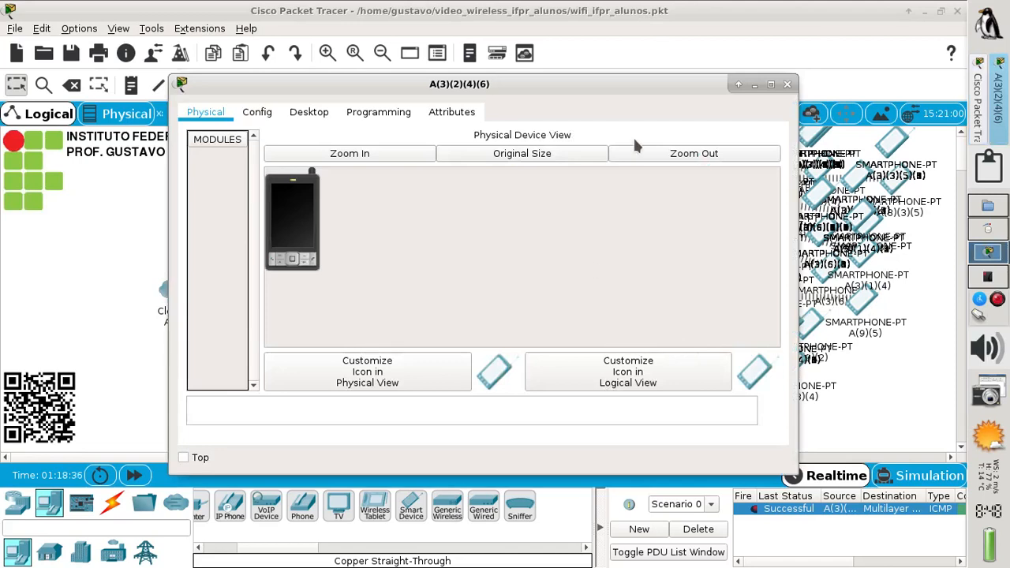
left_click(787, 84)
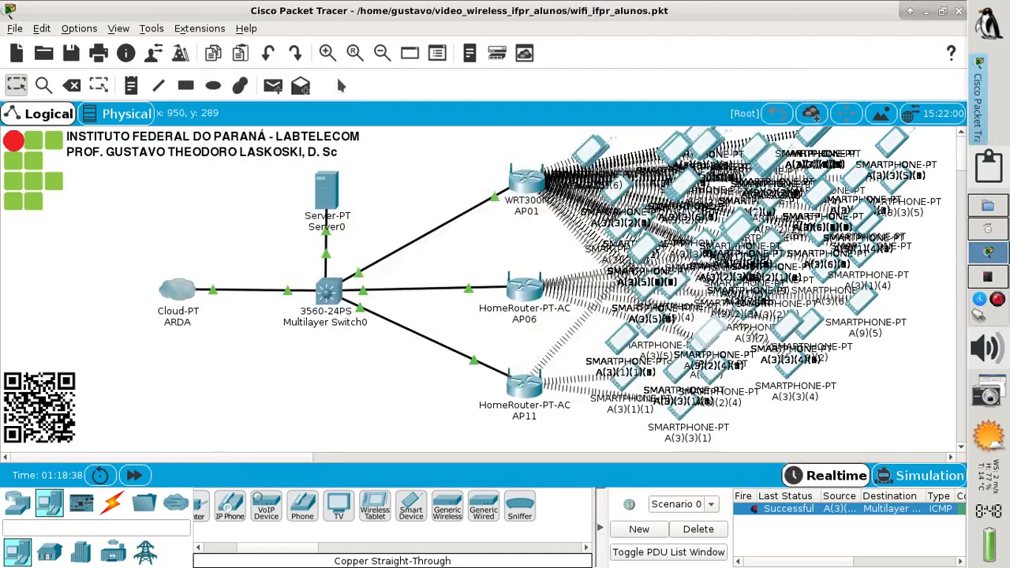
left_click(273, 85)
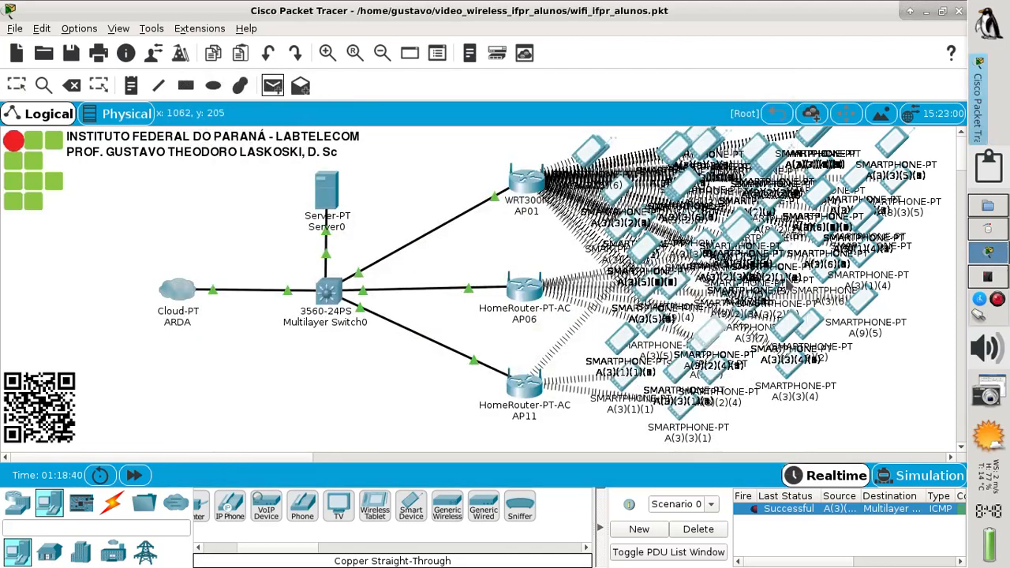
left_click(784, 334)
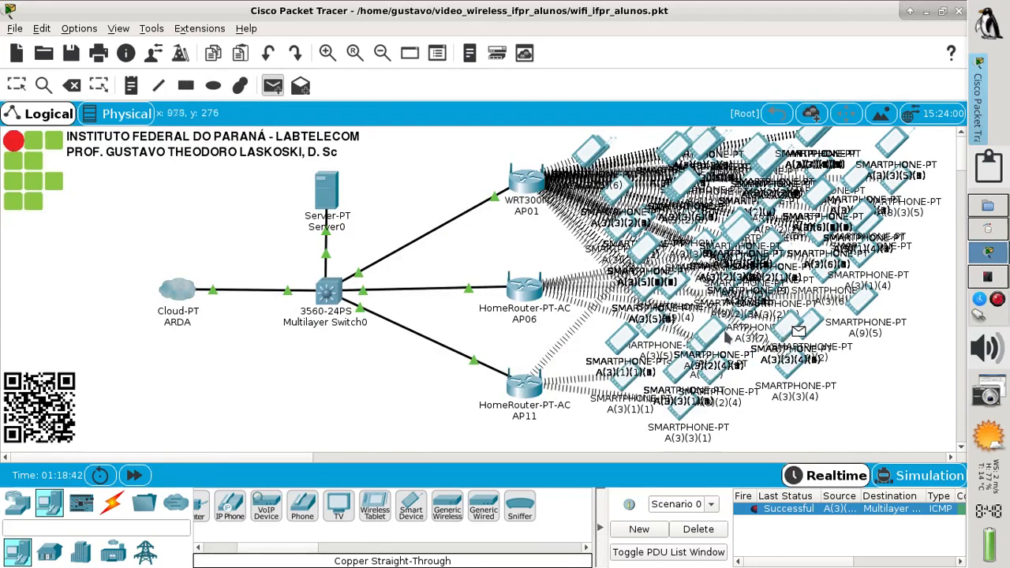
left_click(328, 292)
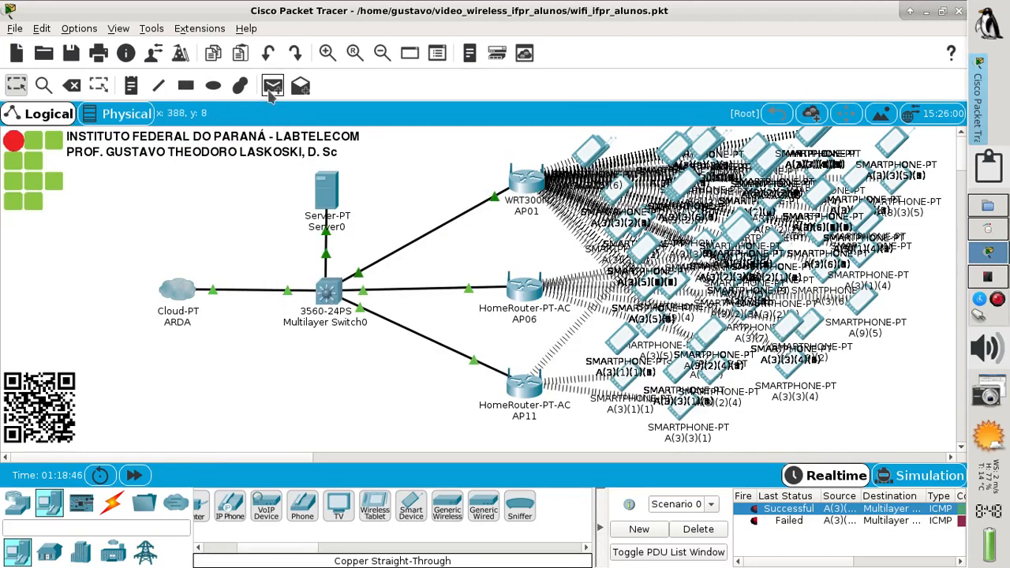
Send two more smartphone pings to Multilayer Switch0, then delete the PDU results list
left_click(273, 85)
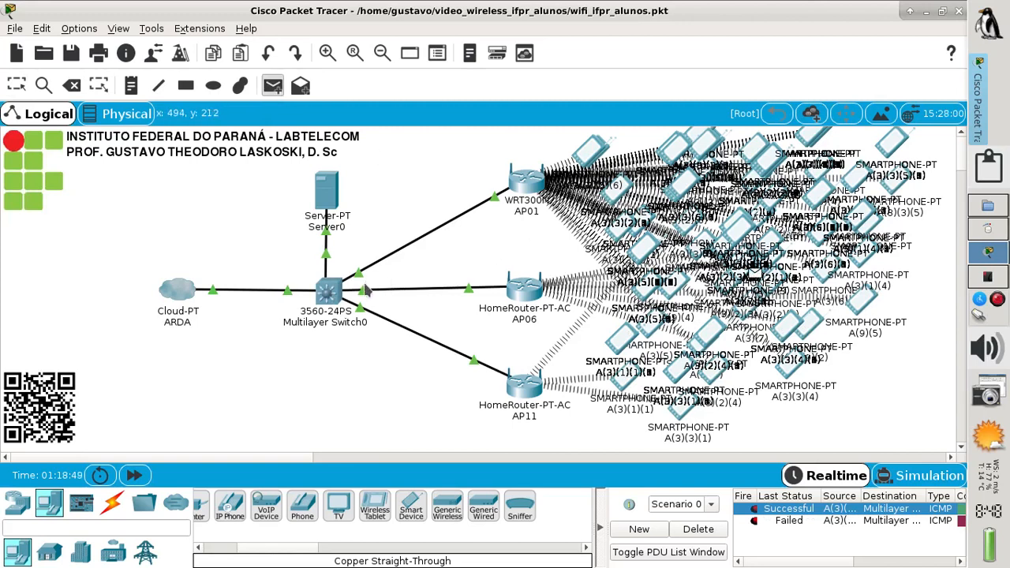
left_click(333, 293)
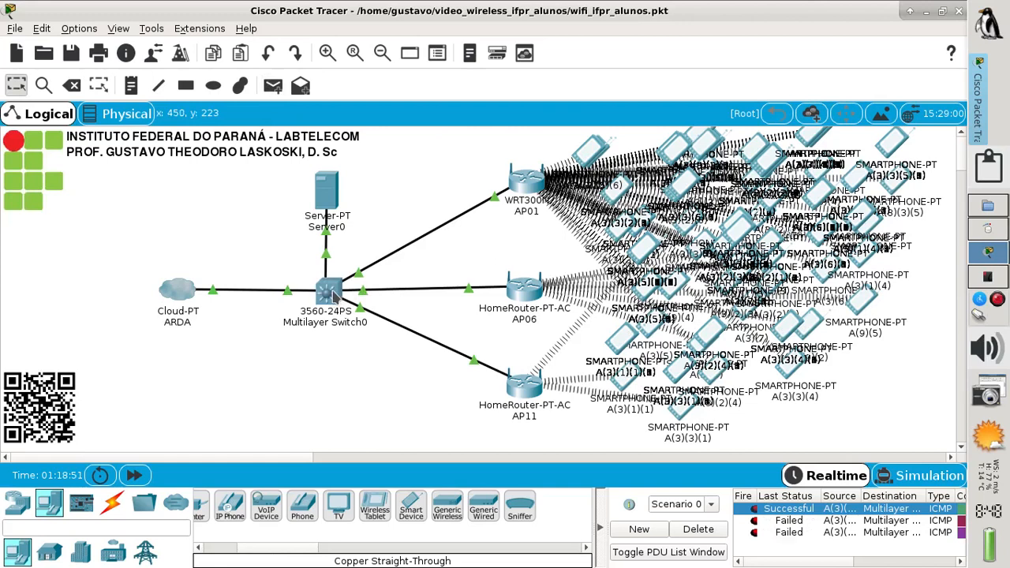
left_click(268, 89)
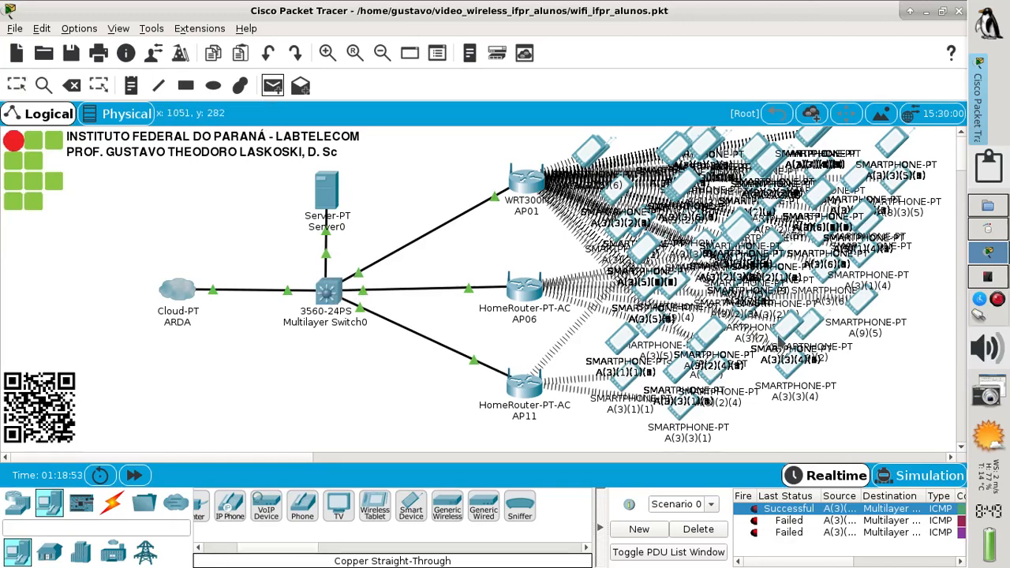
left_click(777, 248)
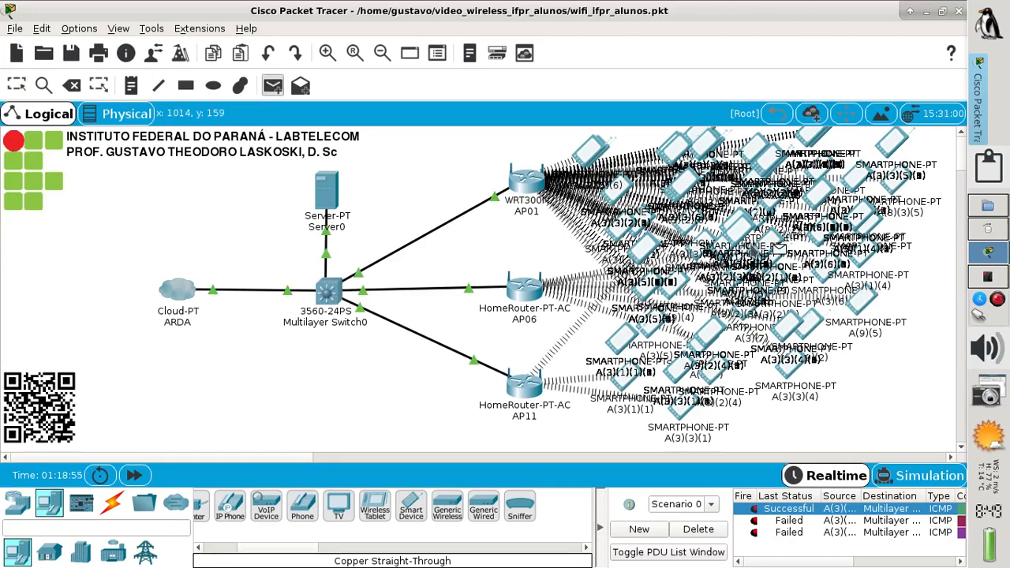
left_click(337, 297)
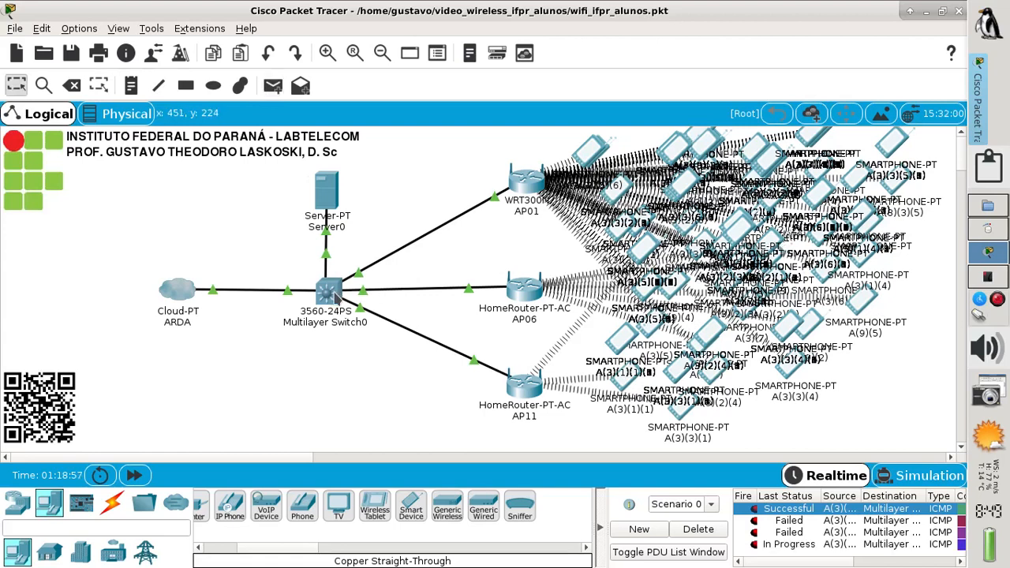
left_click(706, 530)
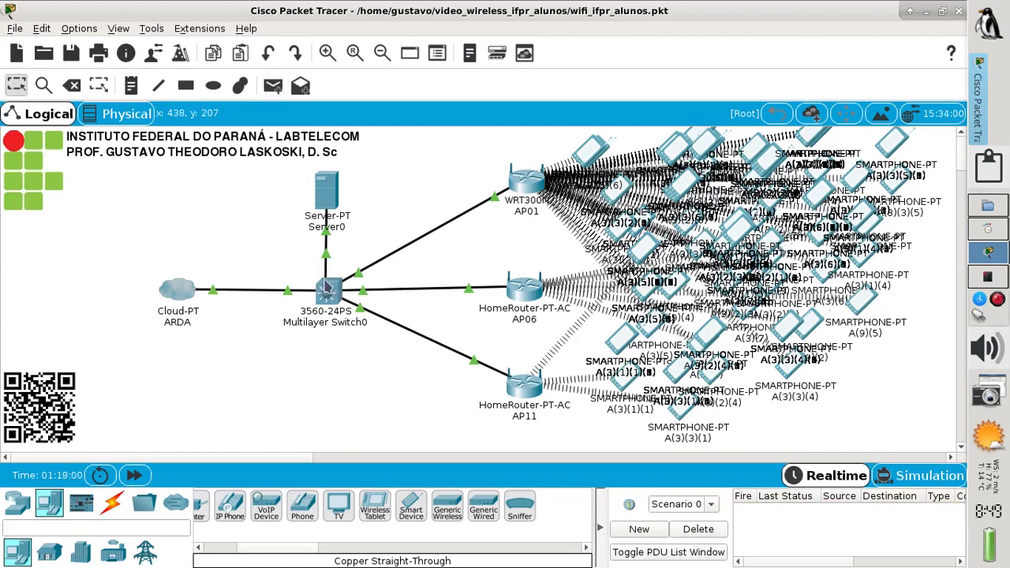
In Multilayer Switch0's maximized CLI, run 'show ip dhcp conflict' and highlight the command
left_click(328, 292)
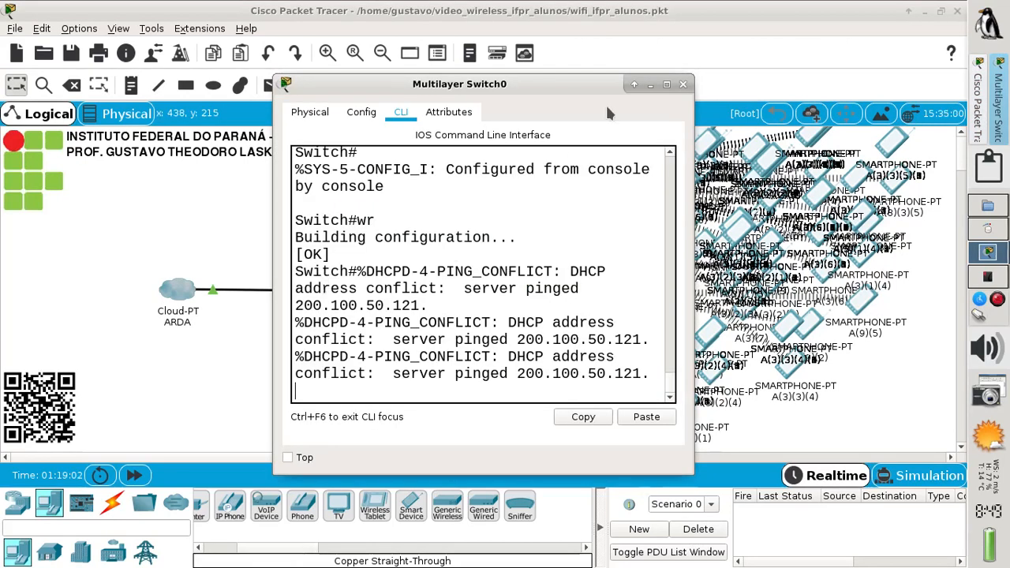
left_click(663, 84)
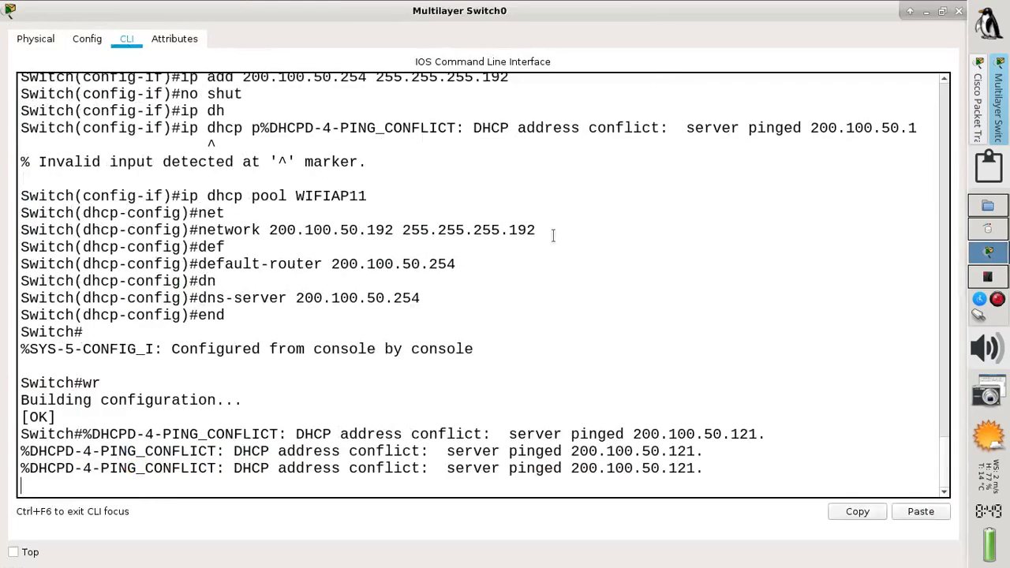
key("Return")
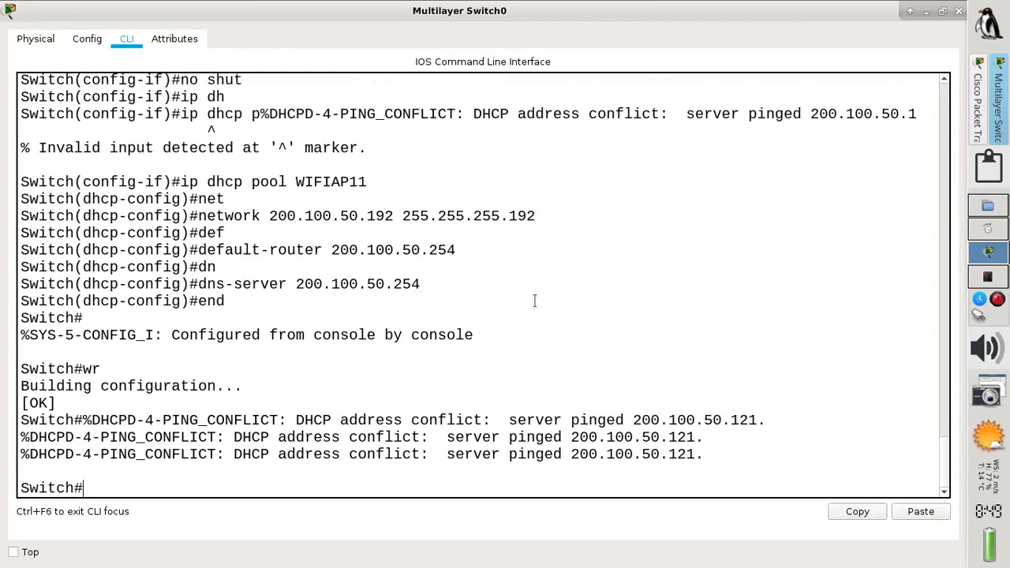
type("sh ip dh")
key("Tab")
type("c")
key("Tab")
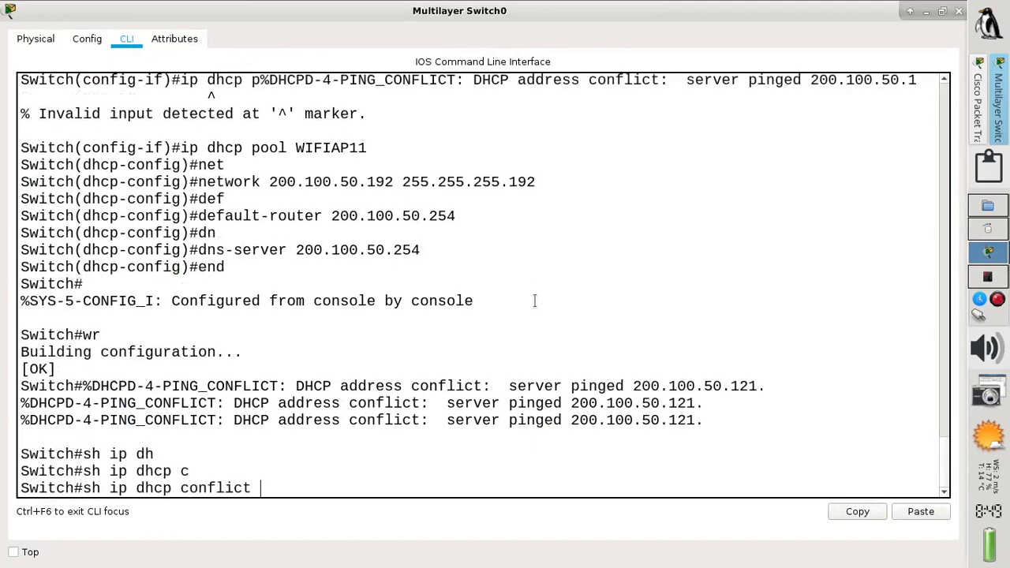
key("Return")
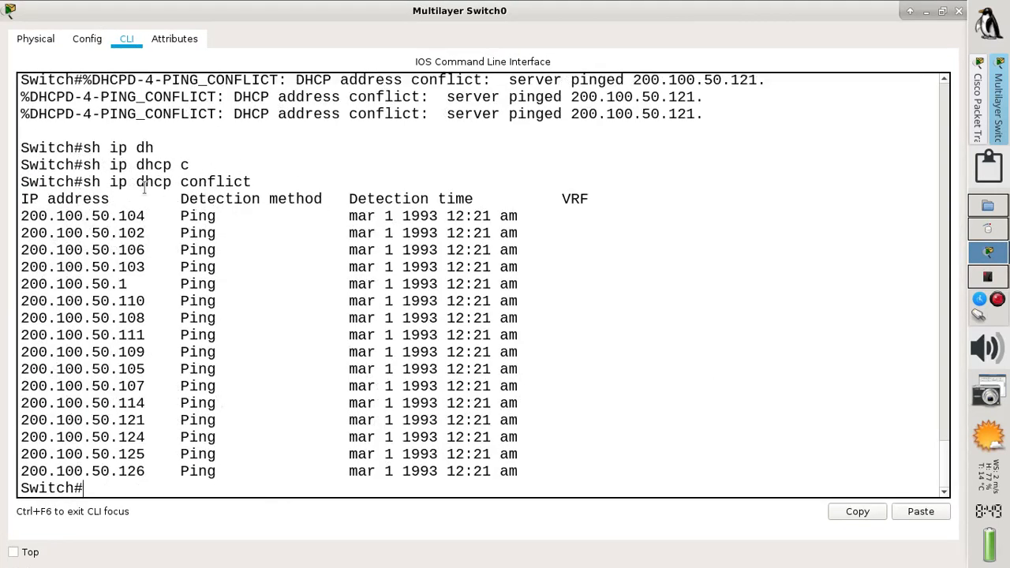
left_click_drag(85, 182, 262, 180)
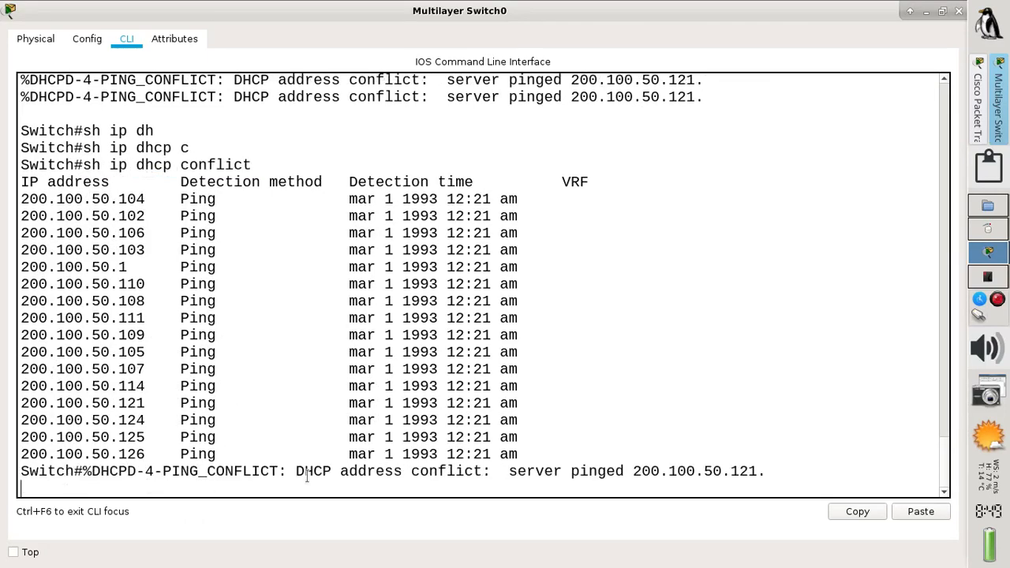
Run 'show ip dhcp binding' on the switch, then minimize the window back to the topology
key("Return")
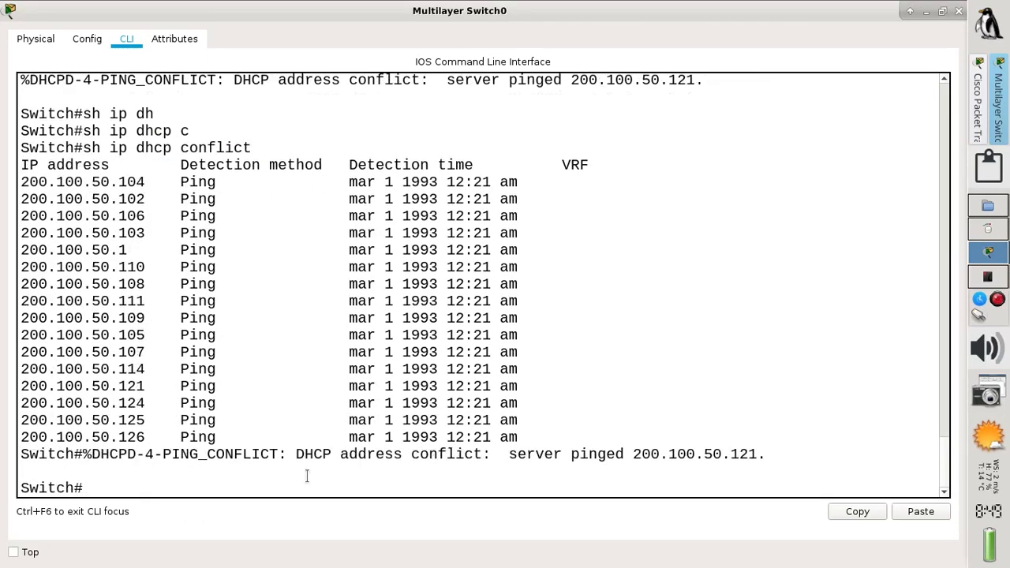
key("Up")
key("BackSpace")
key("BackSpace")
key("BackSpace")
key("BackSpace")
key("BackSpace")
key("BackSpace")
key("BackSpace")
key("BackSpace")
key("BackSpace")
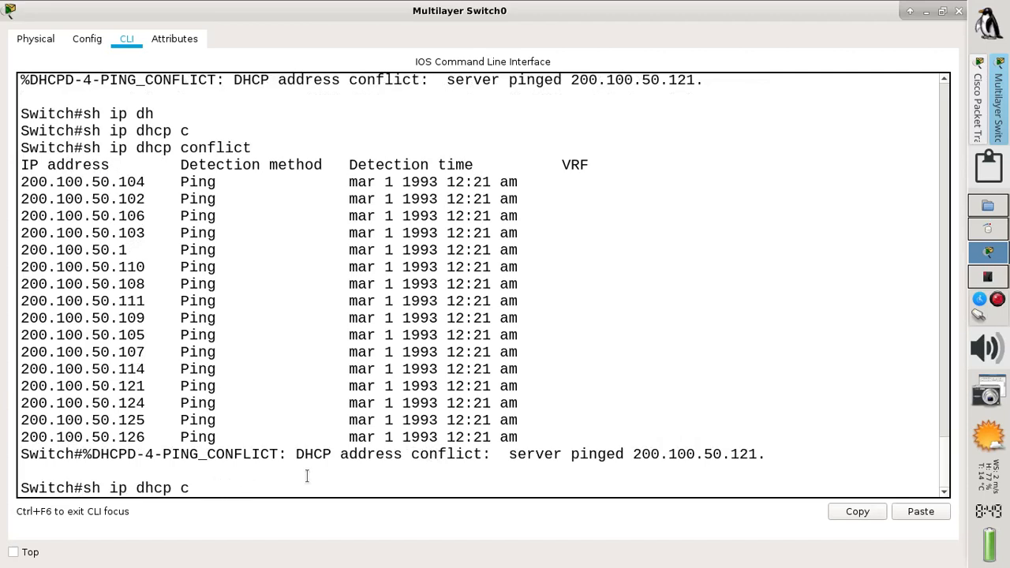
type("bi")
key("Tab")
key("Return")
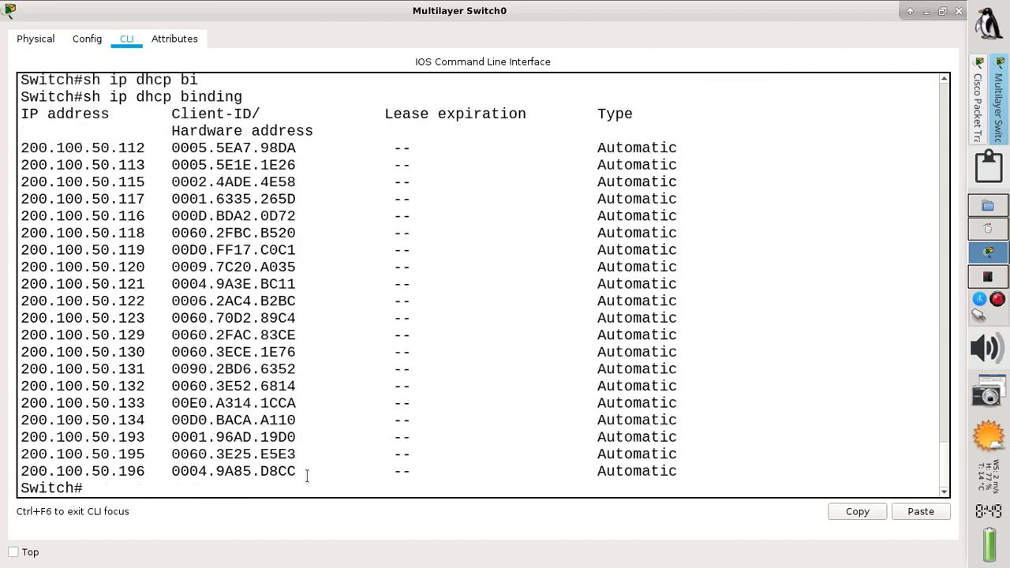
key("Return")
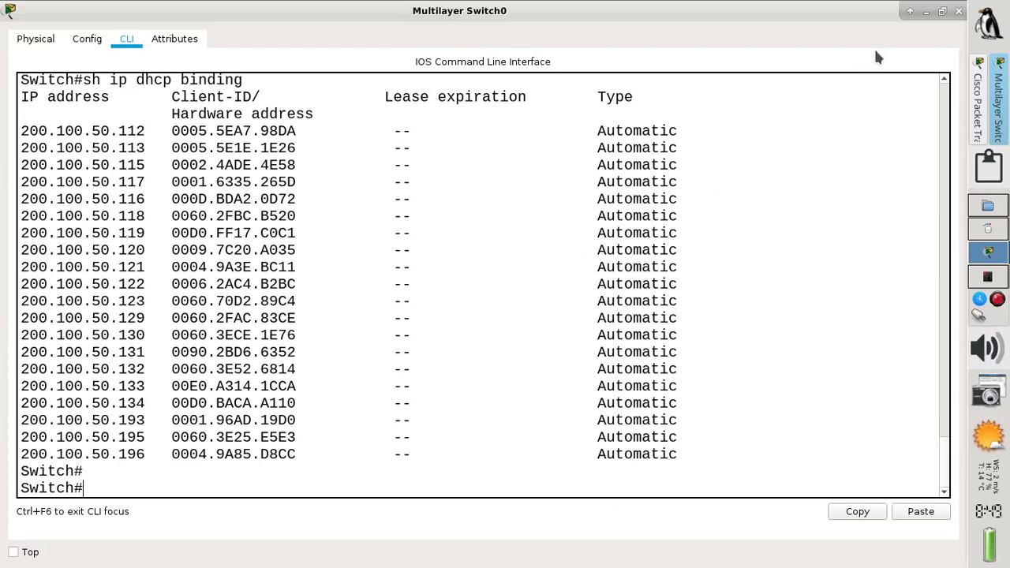
left_click(925, 11)
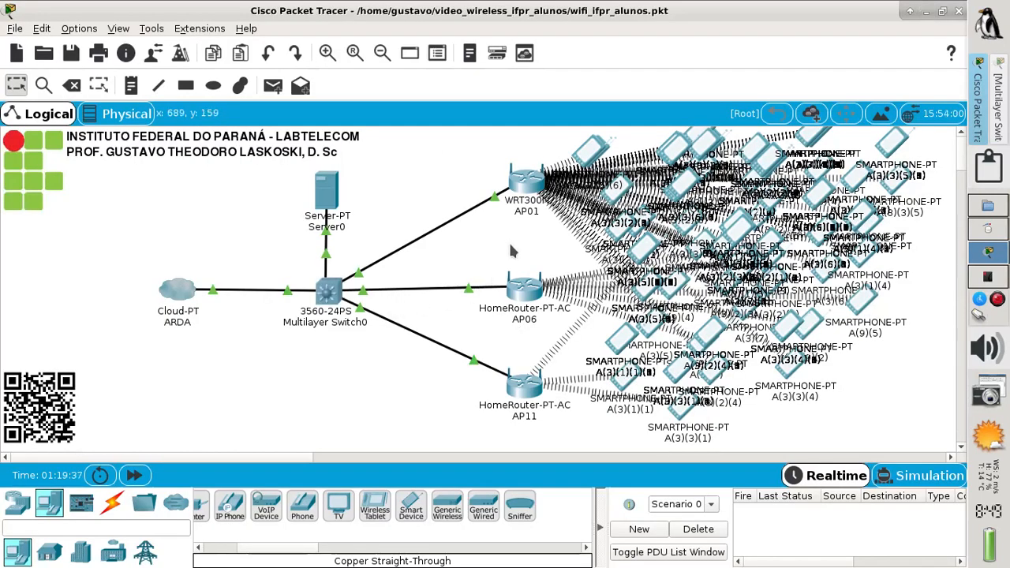
Inspect smartphone A(3)(3)(6)(6)'s Programming and Desktop tabs, then close its window
mouse_move(675, 290)
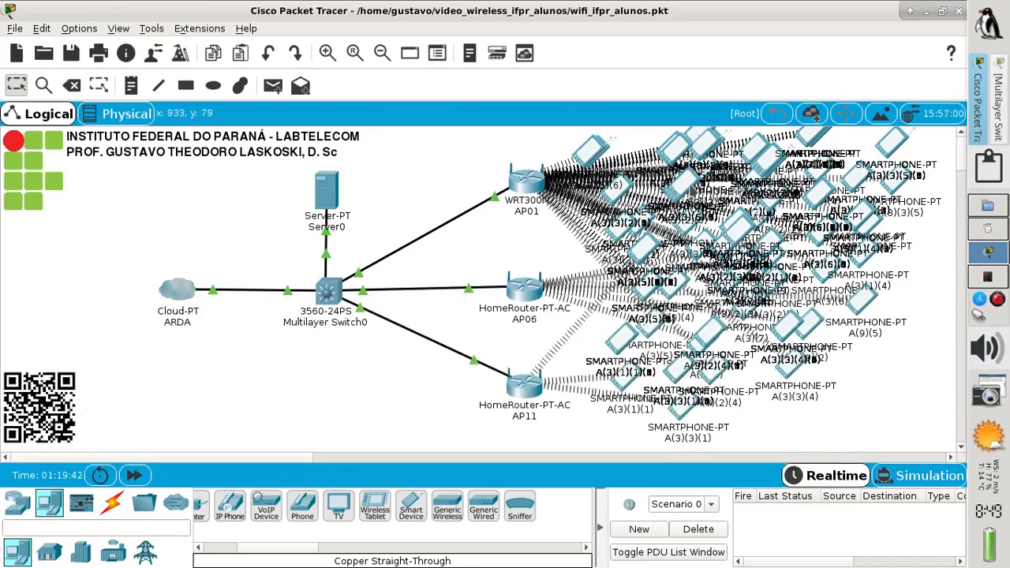
left_click(682, 190)
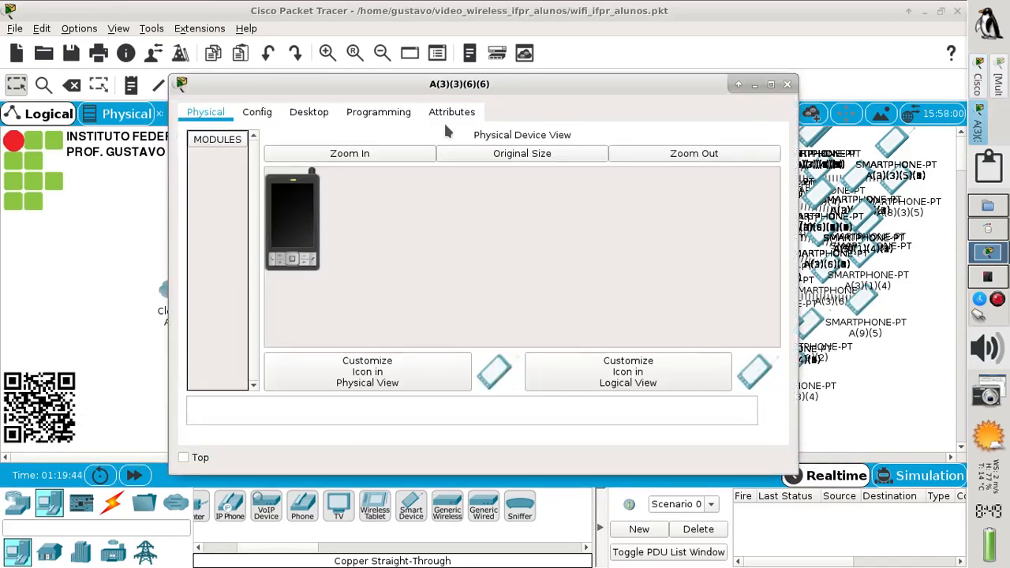
left_click(394, 114)
left_click(309, 113)
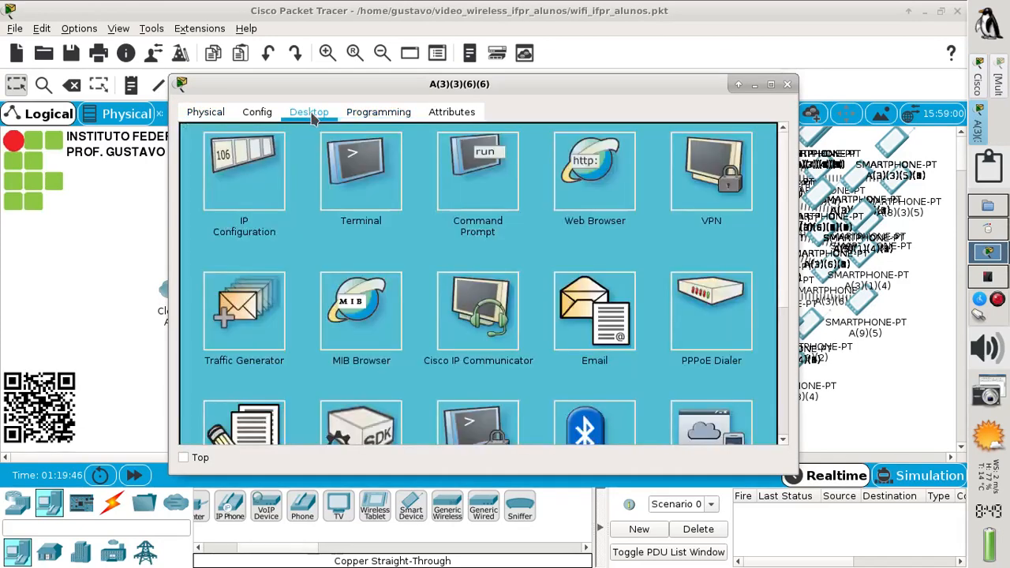
left_click(786, 84)
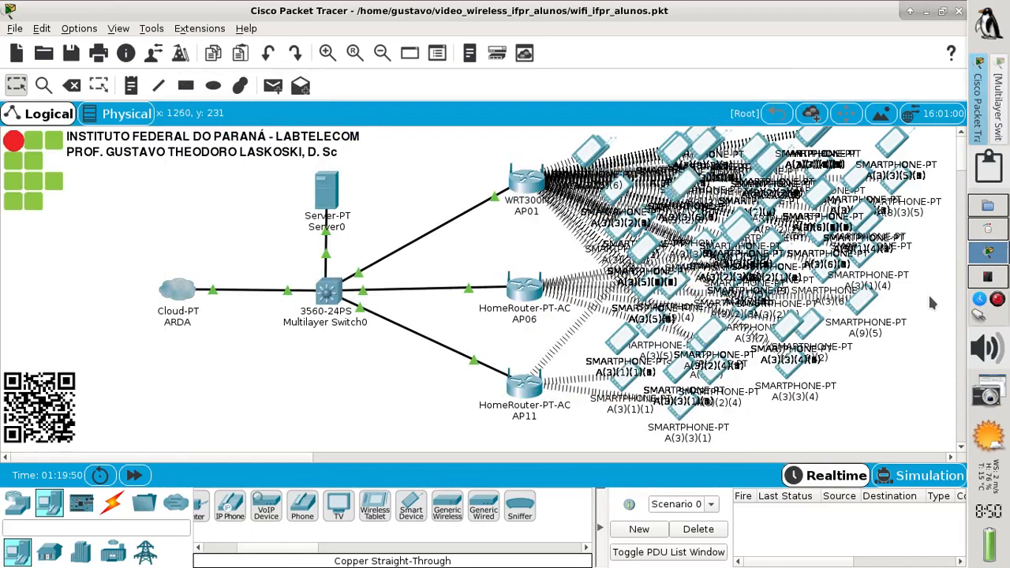
Box-select the 61 smartphones in the right cluster and press Delete
left_click_drag(936, 298, 830, 190)
mouse_move(834, 194)
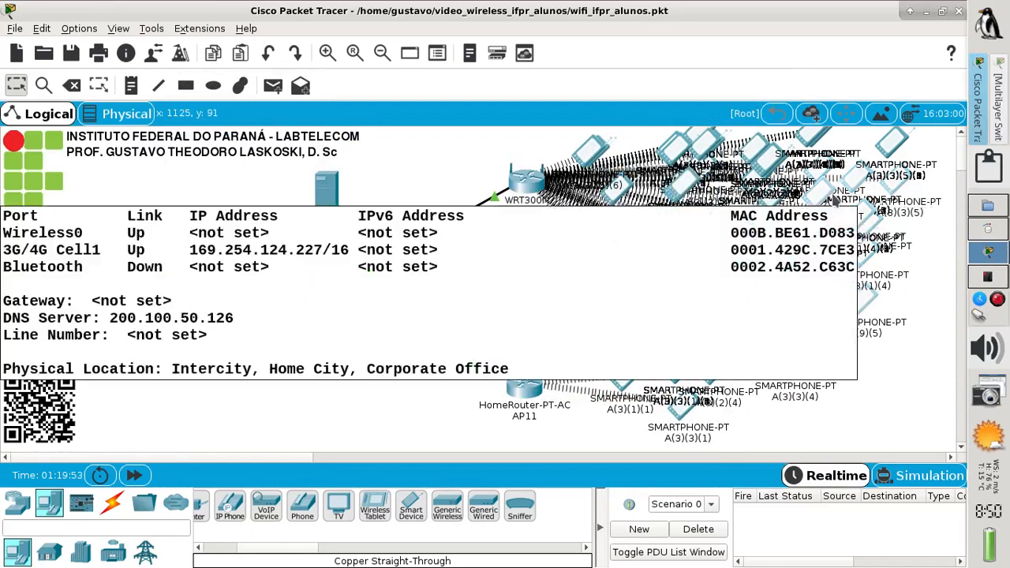
key("Delete")
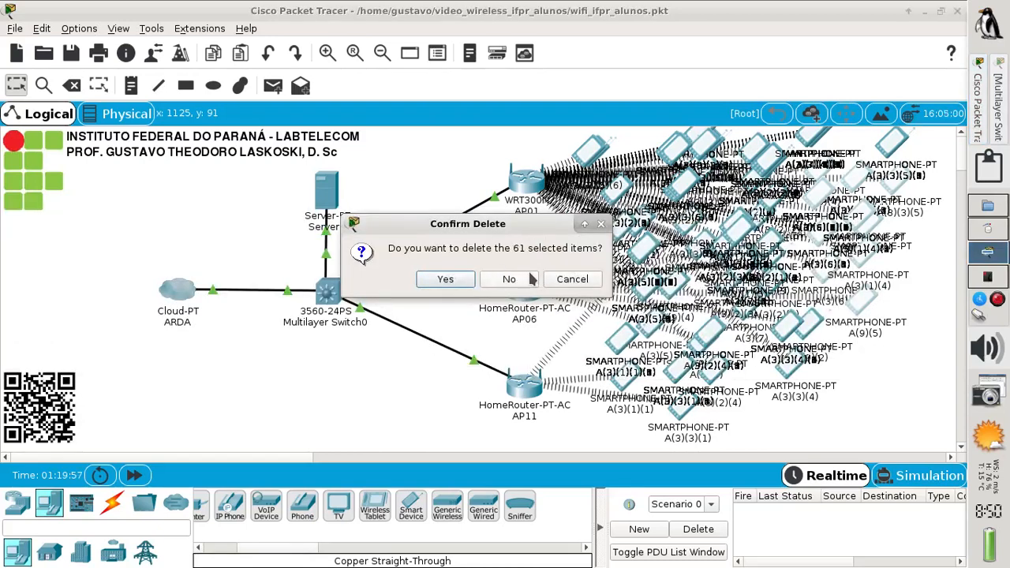
Respond to the Confirm Delete prompt for the 61 selected smartphones
left_click(454, 287)
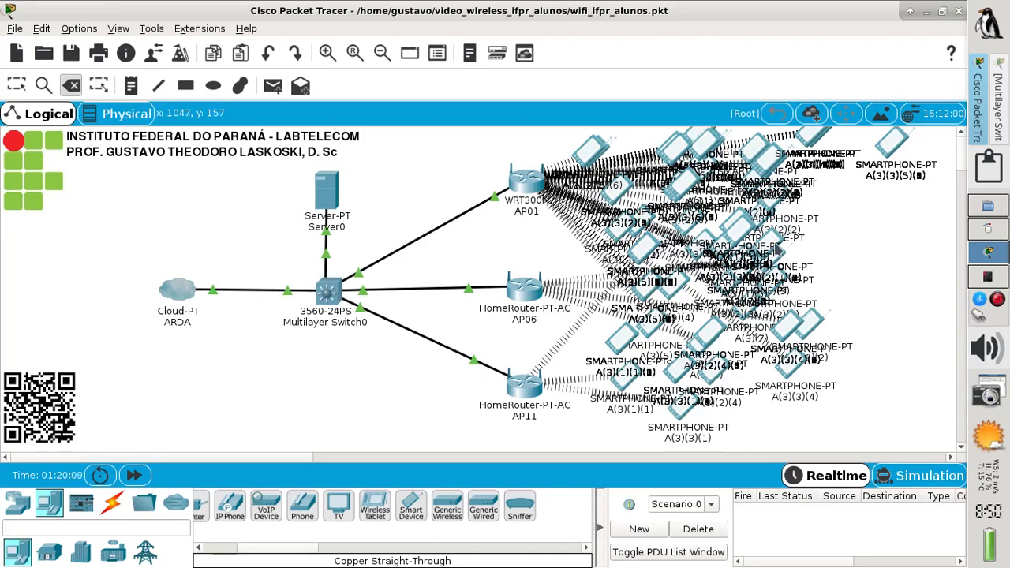
mouse_move(777, 245)
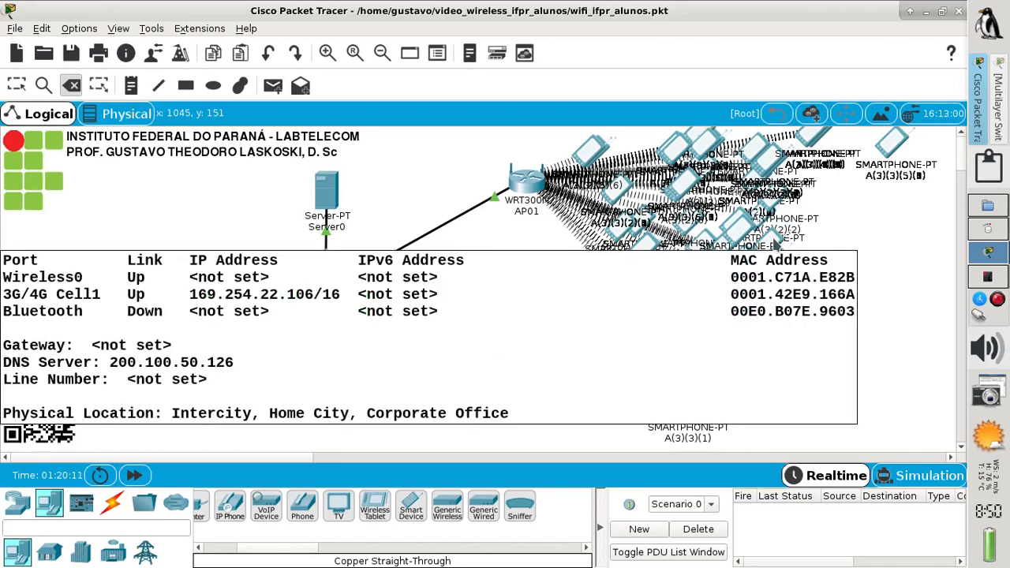
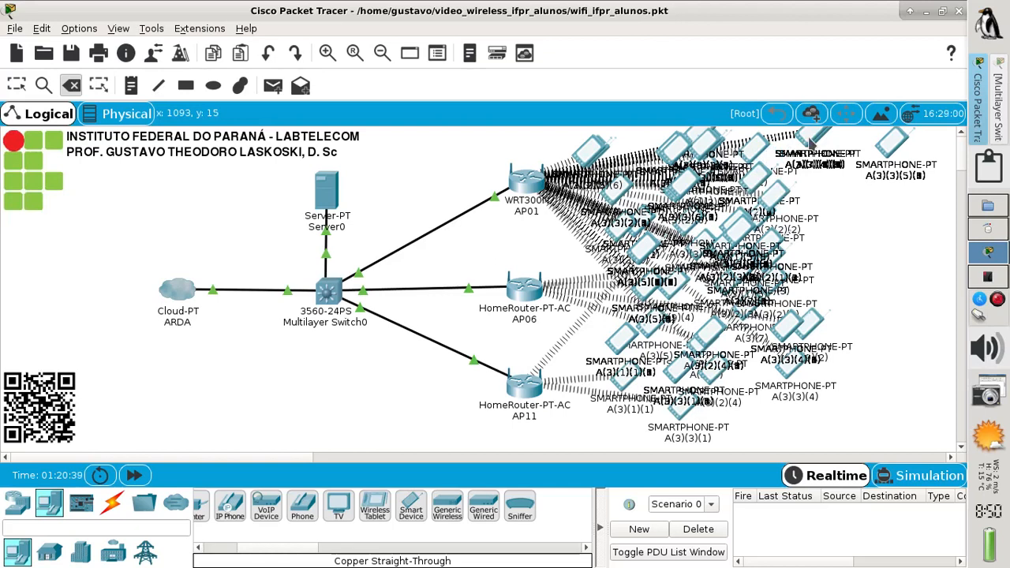
Delete the remaining stacked smartphones in the right-hand client cluster, then go back to the Select tool
left_click(891, 150)
left_click(892, 150)
left_click(892, 149)
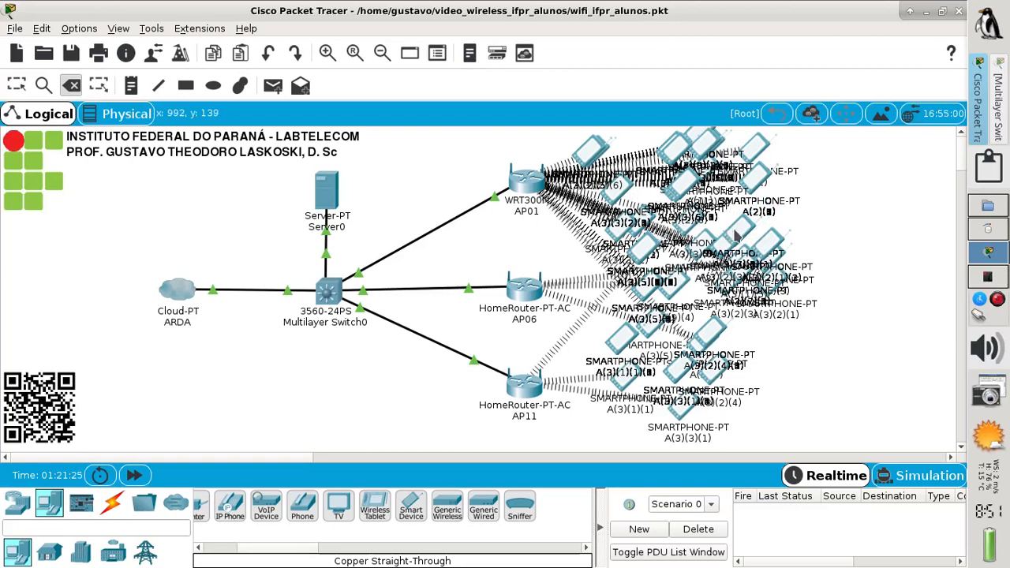
left_click(734, 231)
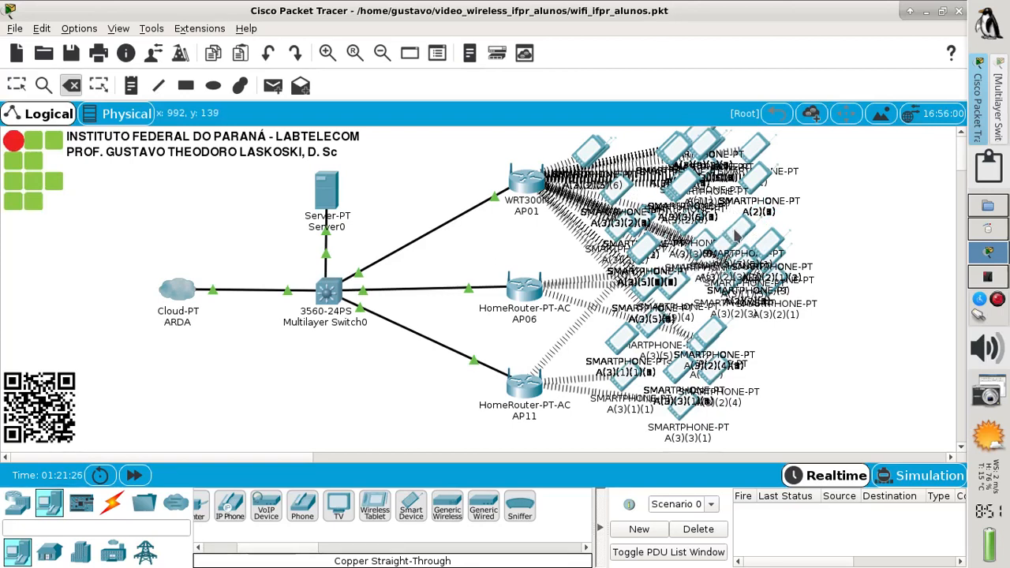
left_click(734, 231)
left_click(735, 231)
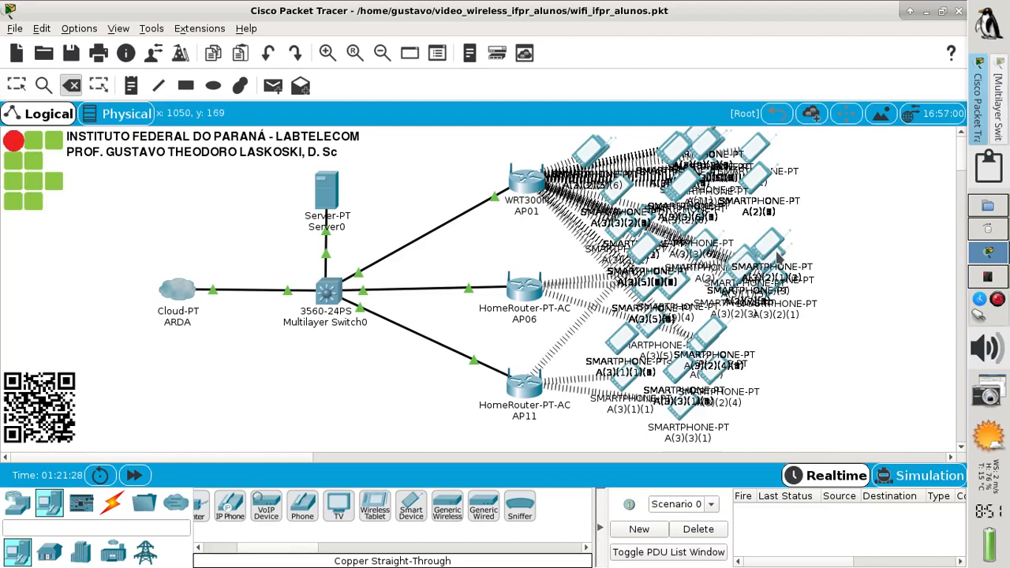
left_click(772, 257)
left_click(769, 245)
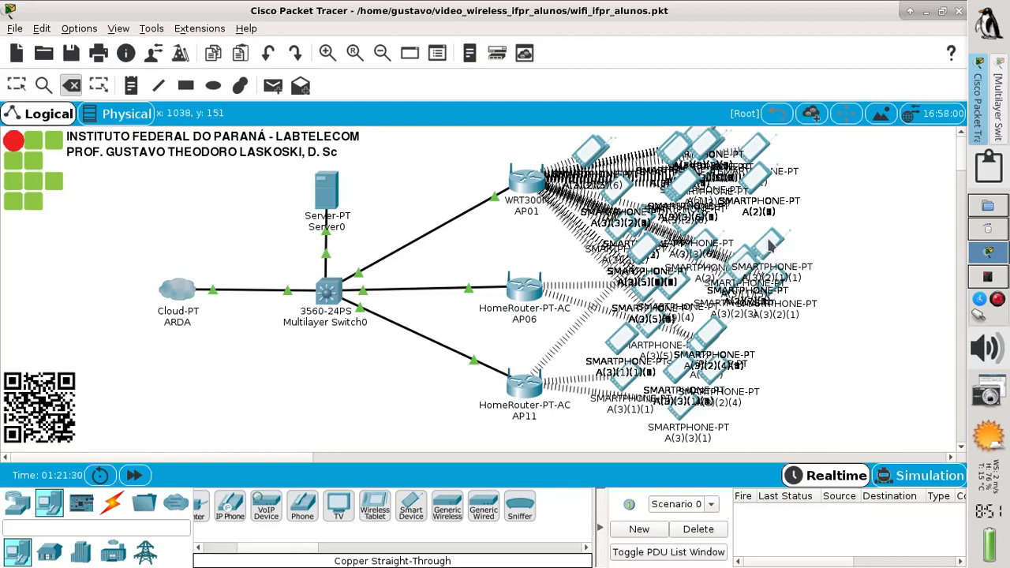
left_click(775, 242)
left_click(774, 242)
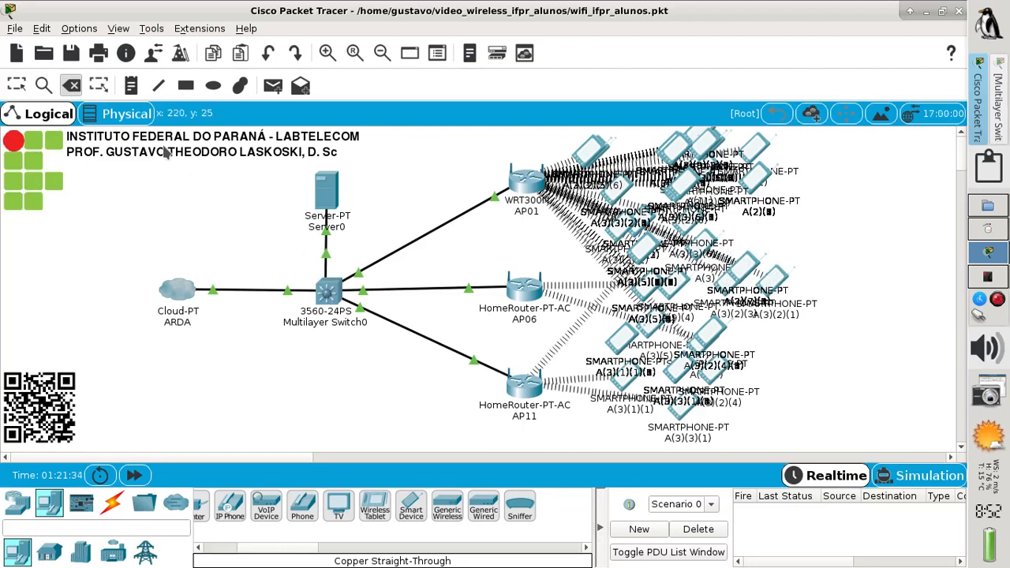
left_click(16, 85)
left_click(328, 288)
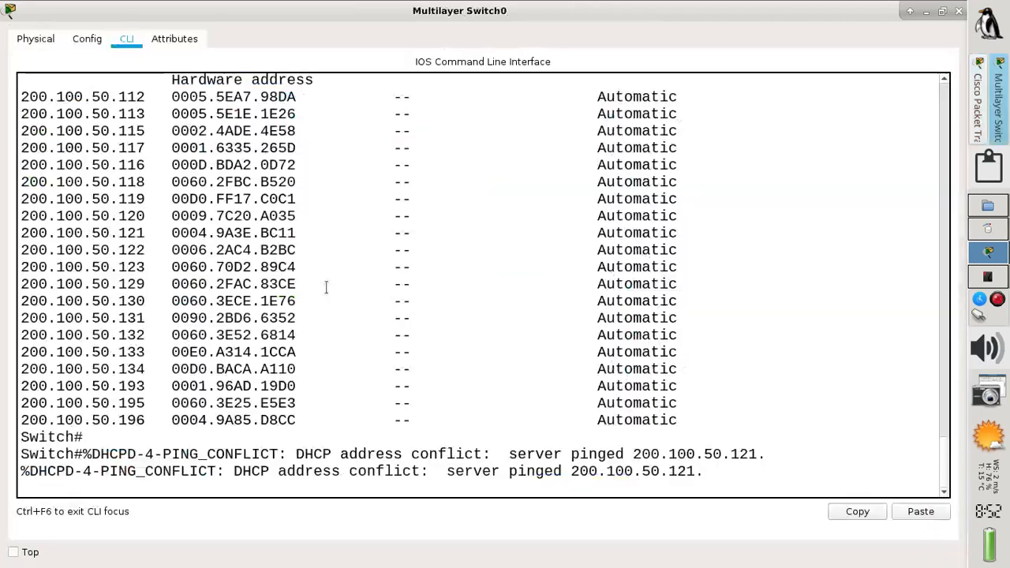
key("Return")
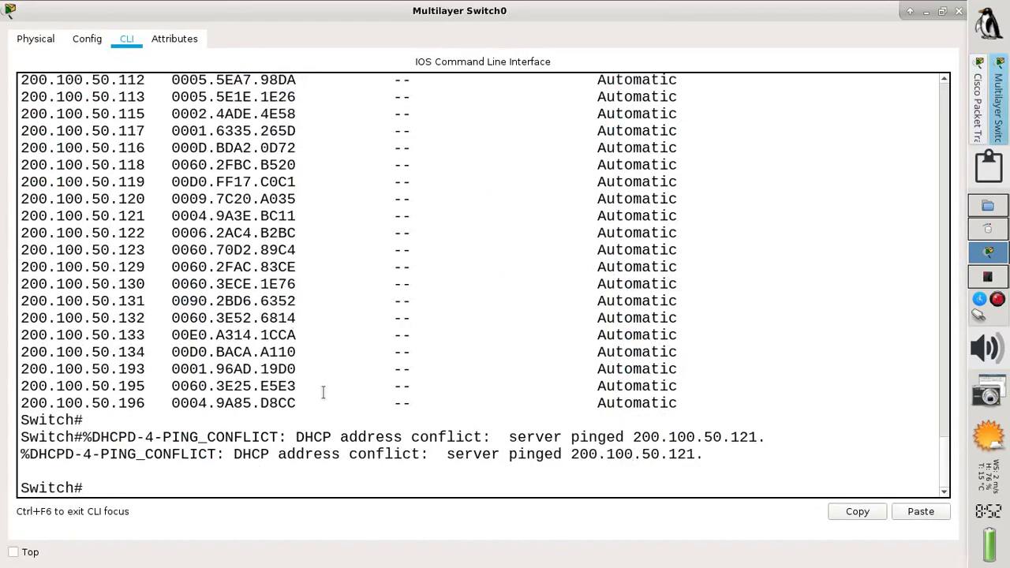
key("Return")
key("Up")
key("Return")
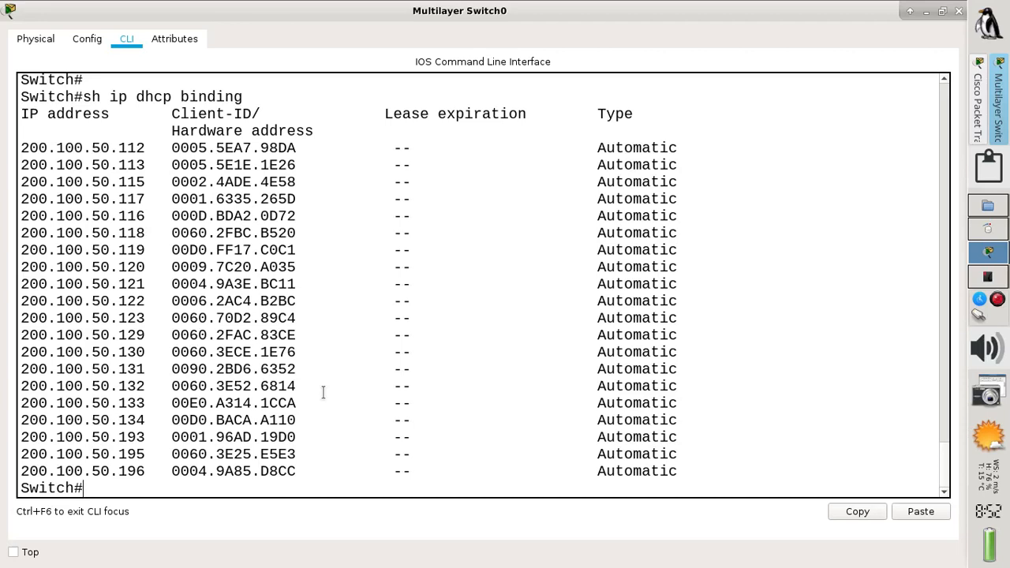
key("Up")
key("Return")
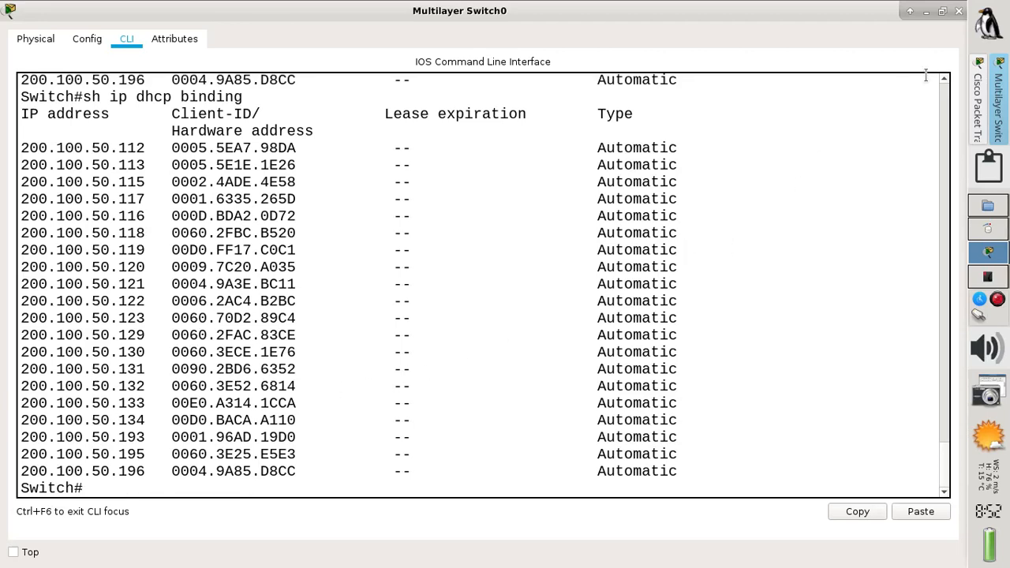
left_click(925, 13)
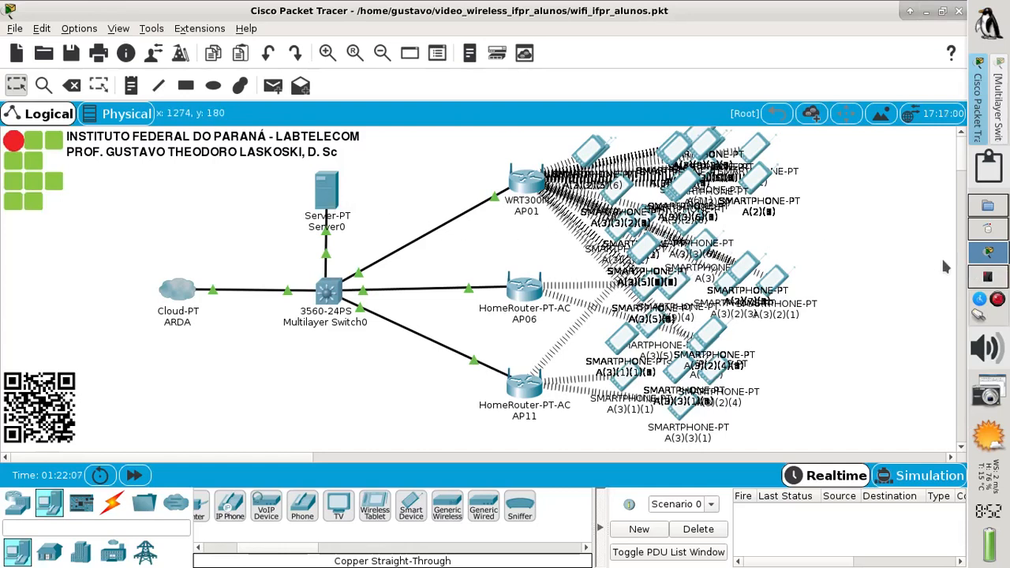
Advance Okular from slide 10 to slide 11, the Linux commands for counting clients per AP
left_click(987, 277)
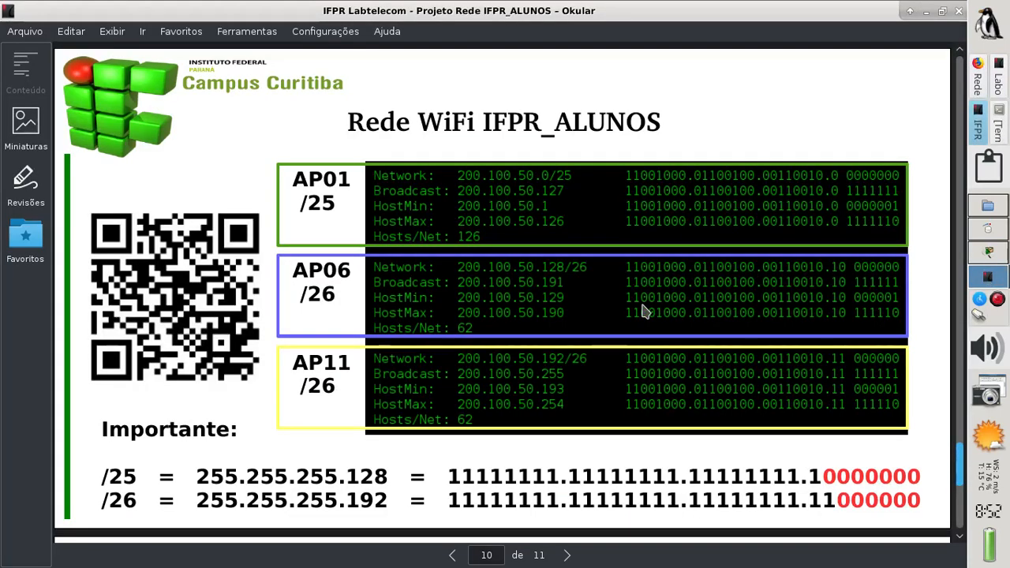
key("Page_Down")
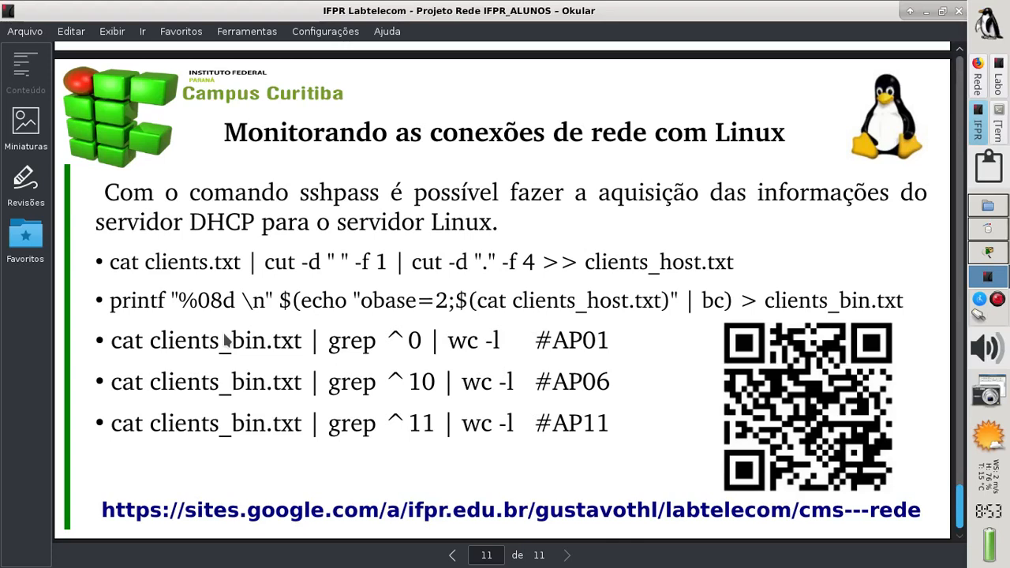
left_click(986, 254)
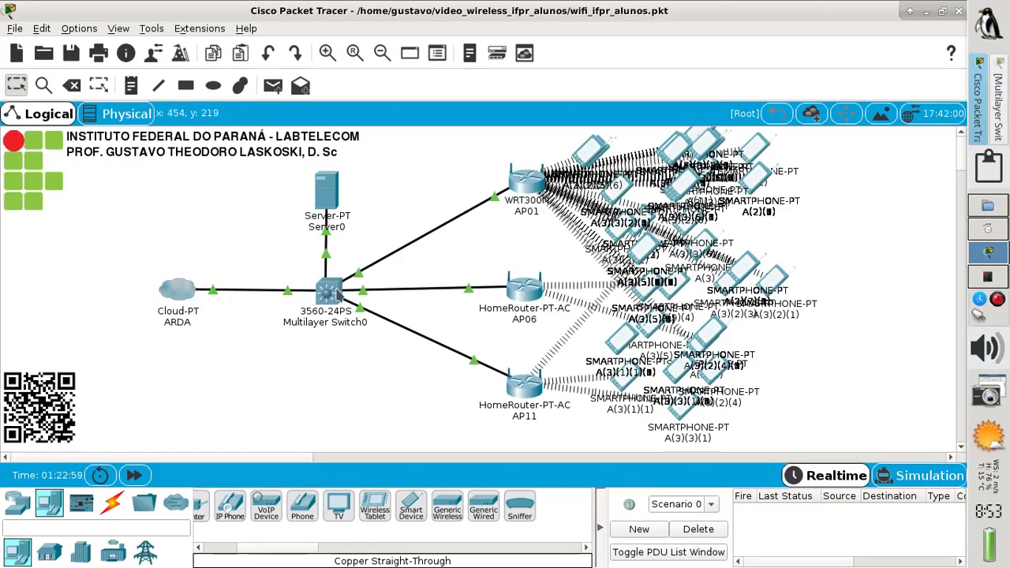
Rerun 'sh ip dhcp binding' on Multilayer Switch0 and copy the 20 leases, 200.100.50.112 to .196
left_click(335, 290)
key("Return")
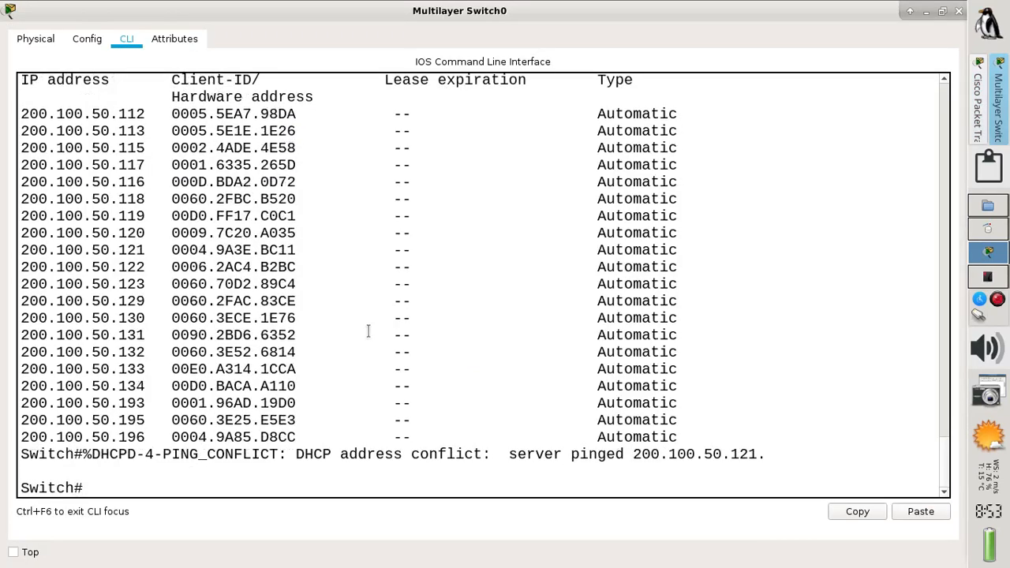
key("Up")
key("Return")
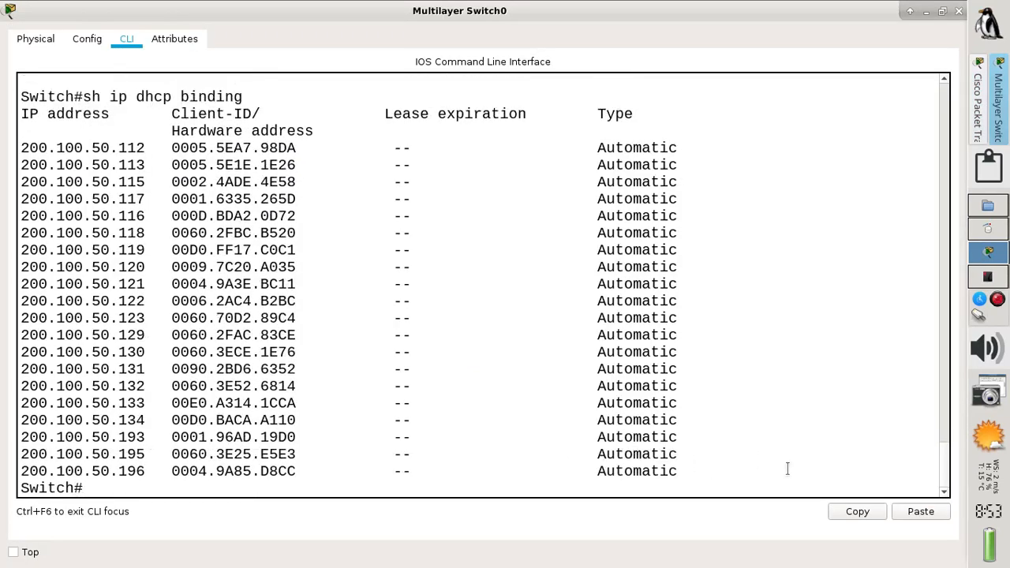
left_click_drag(699, 478, 18, 148)
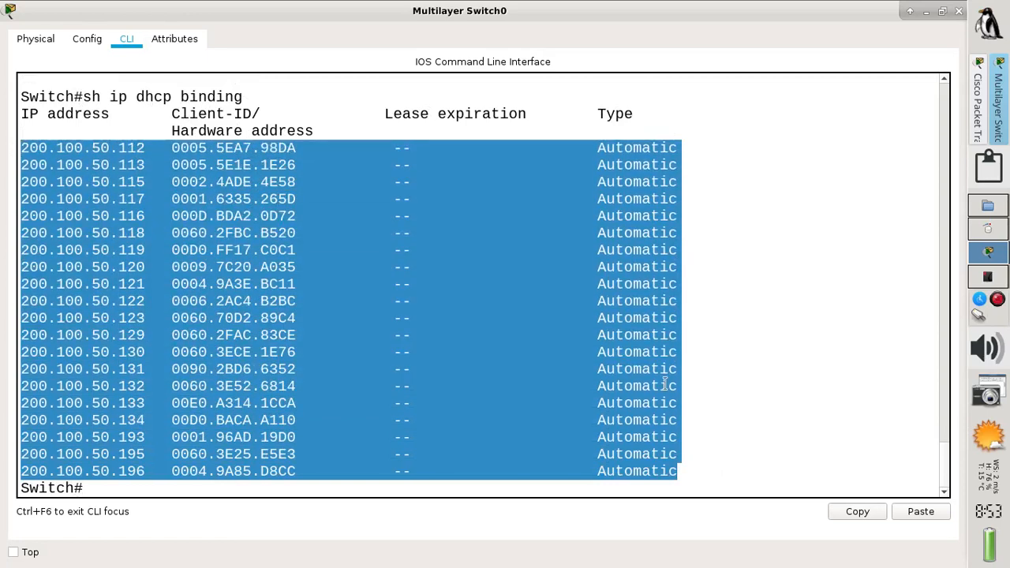
left_click(854, 515)
left_click(990, 277)
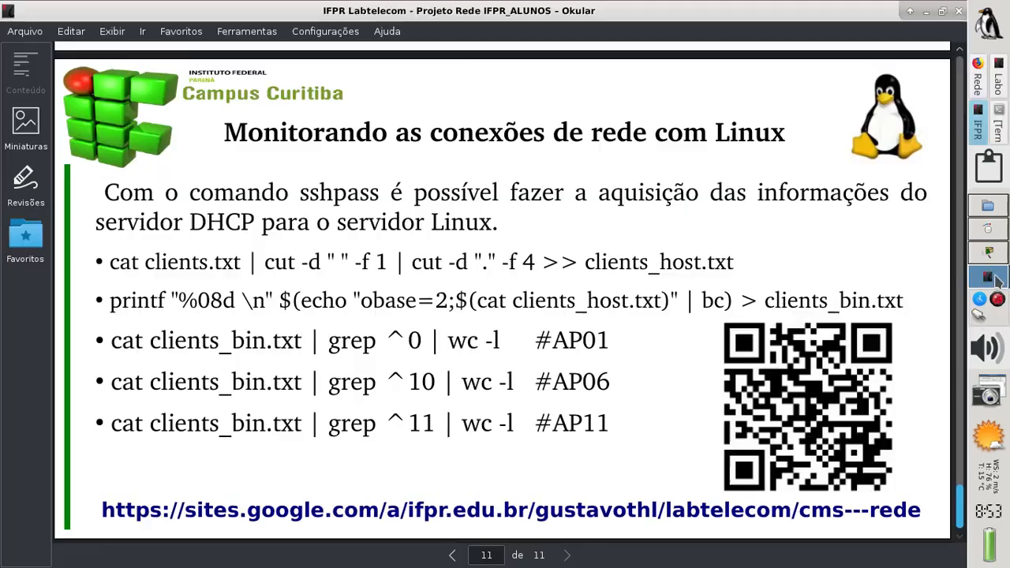
Open clientes.txt in nano, paste the copied DHCP binding rows and save
left_click(1001, 133)
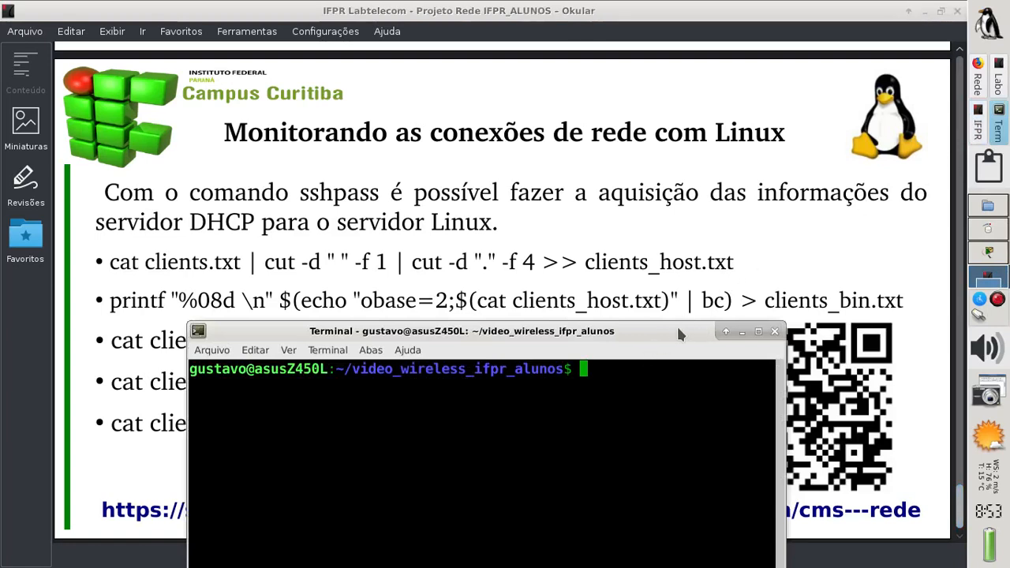
left_click_drag(678, 334, 573, 330)
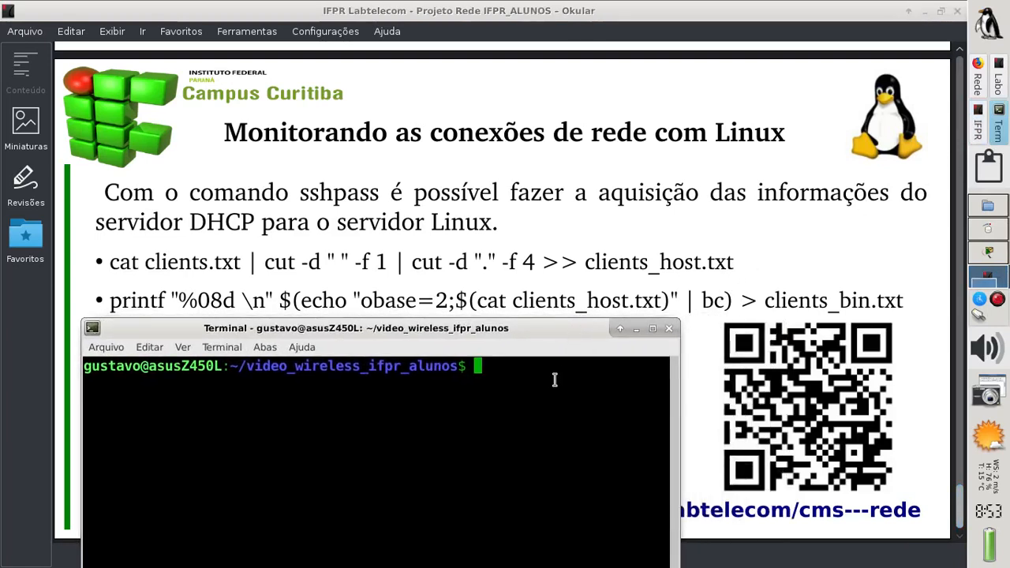
type("nano cli")
type("ents")
type(".txt")
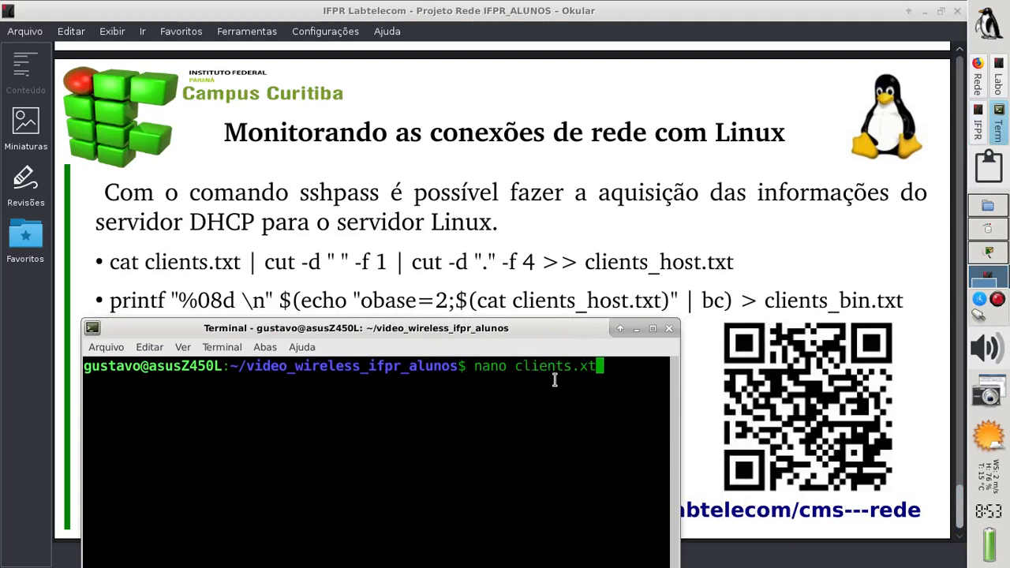
key("BackSpace")
key("BackSpace")
key("BackSpace")
key("BackSpace")
key("BackSpace")
type("es")
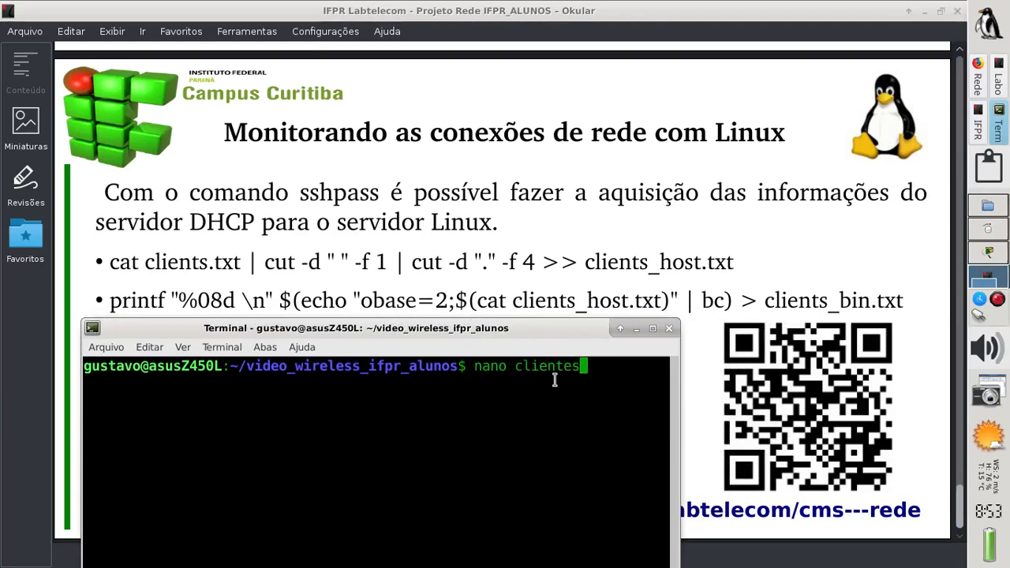
type(".txt")
key("Return")
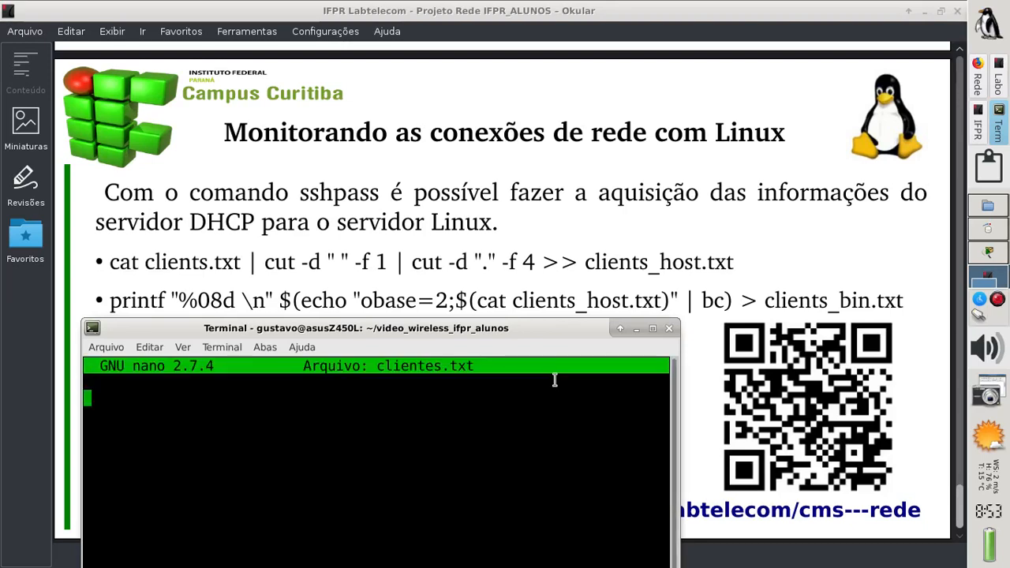
left_click(149, 347)
left_click(160, 383)
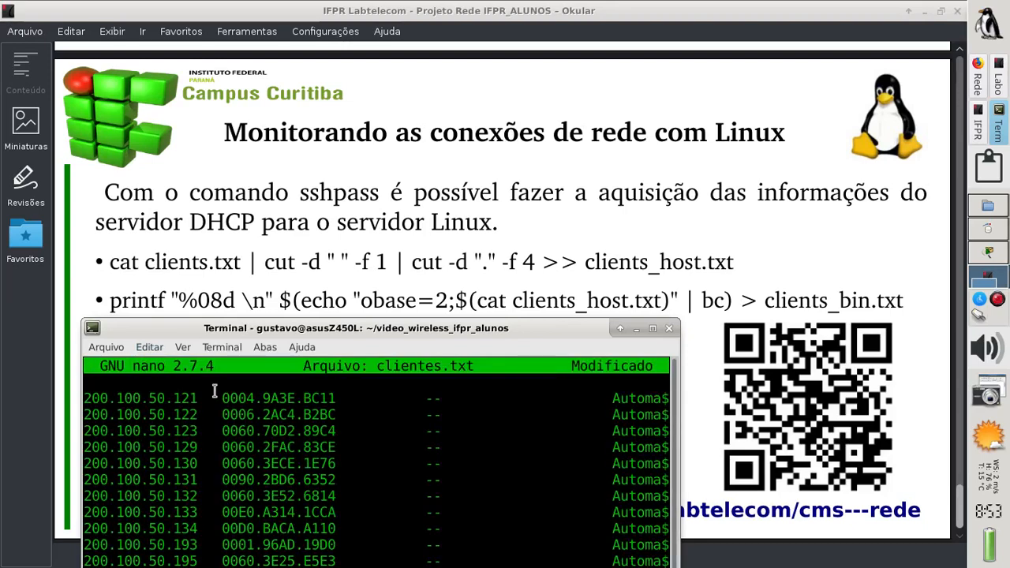
key("ctrl+o")
key("Return")
Add a final empty line and exit nano, saving clientes.txt
left_click_drag(395, 332, 611, 163)
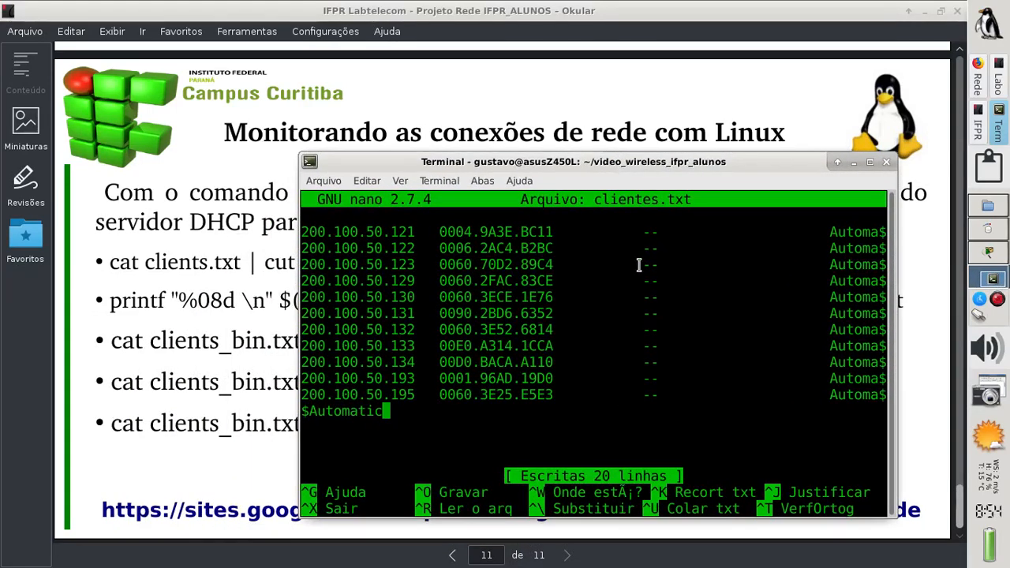
key("Return")
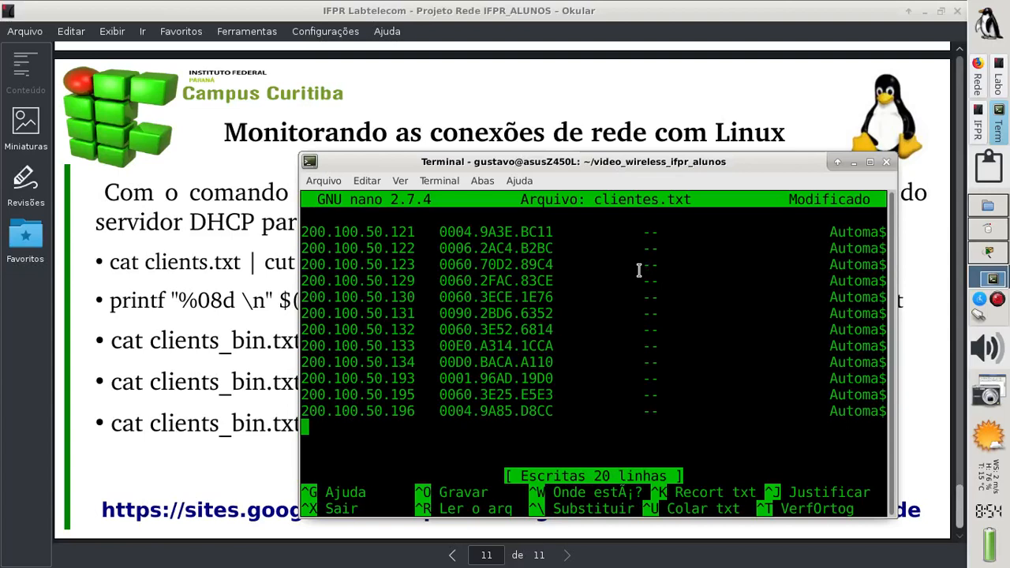
key("ctrl+x")
key("s")
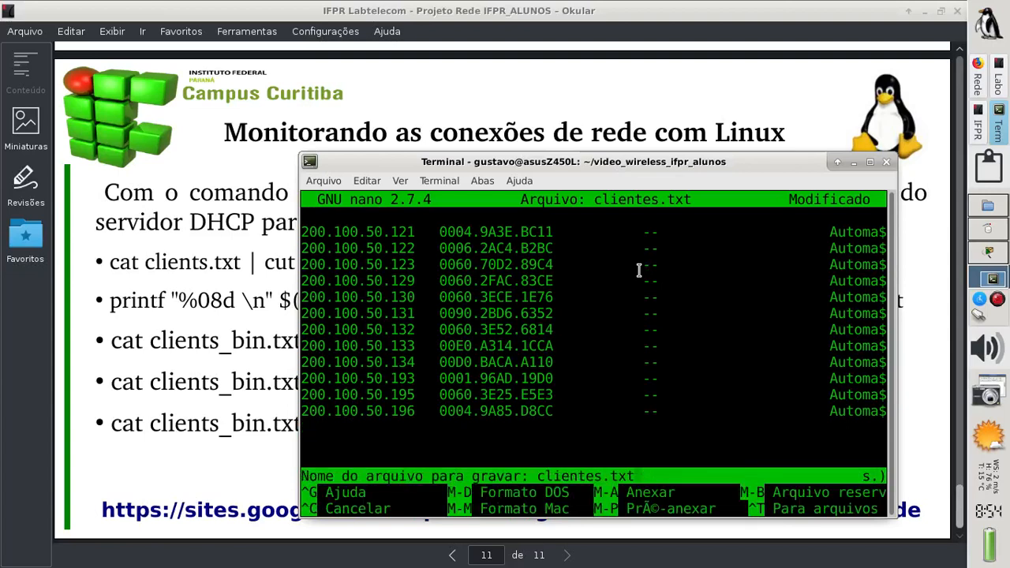
key("Return")
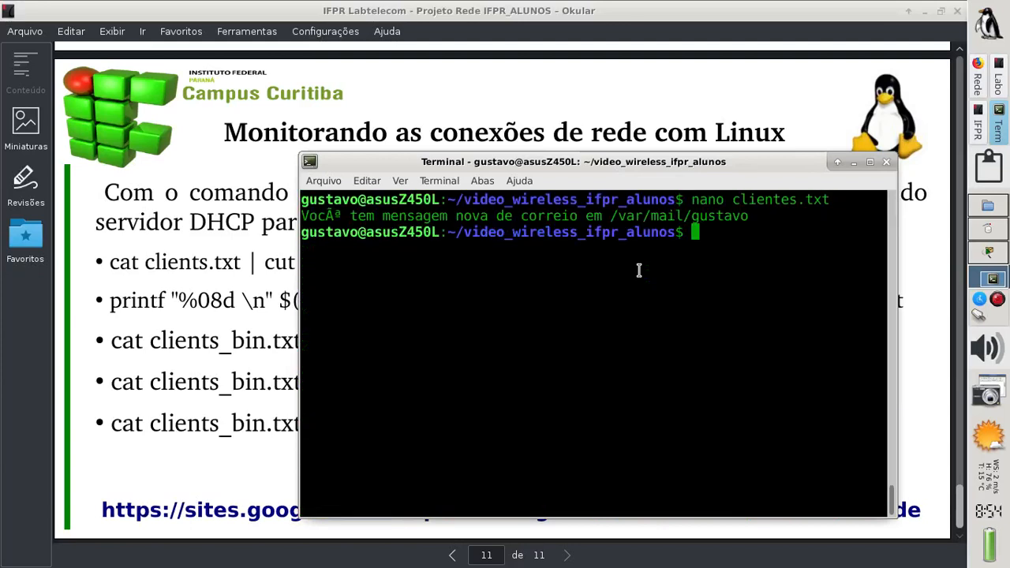
Print clientes.txt with cat and move the terminal aside to reveal the slide
type("cat cl")
key("Tab")
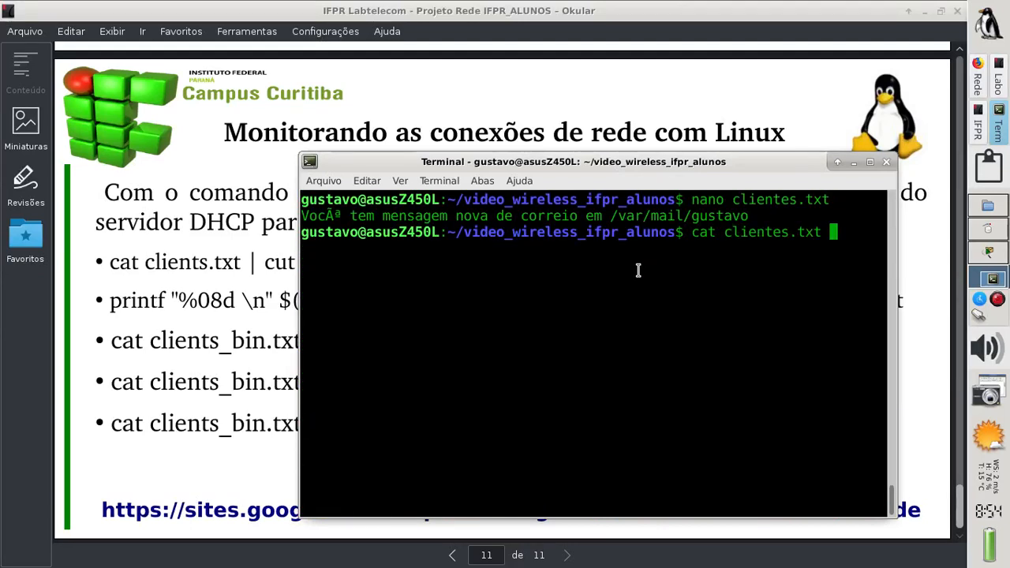
key("Return")
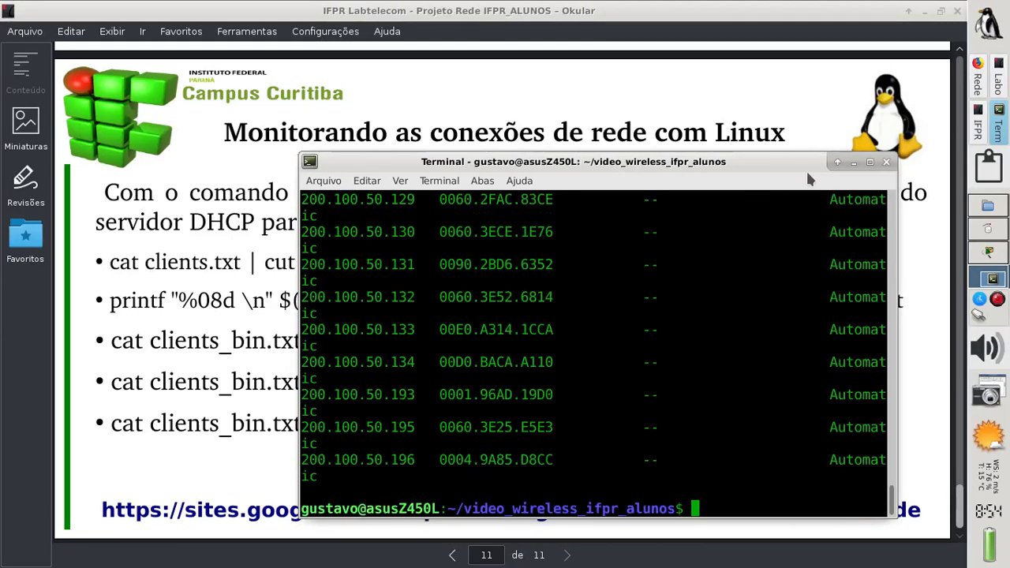
left_click_drag(791, 162, 526, 228)
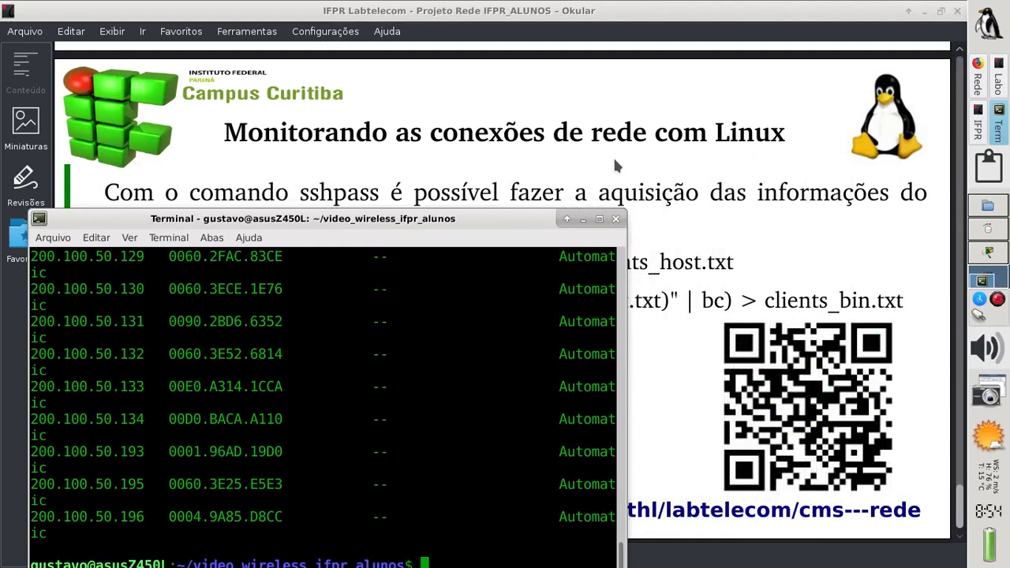
Maximize the terminal, then show the 'Laboratório Rede Wireless' lab worksheet in Okular
left_click(598, 219)
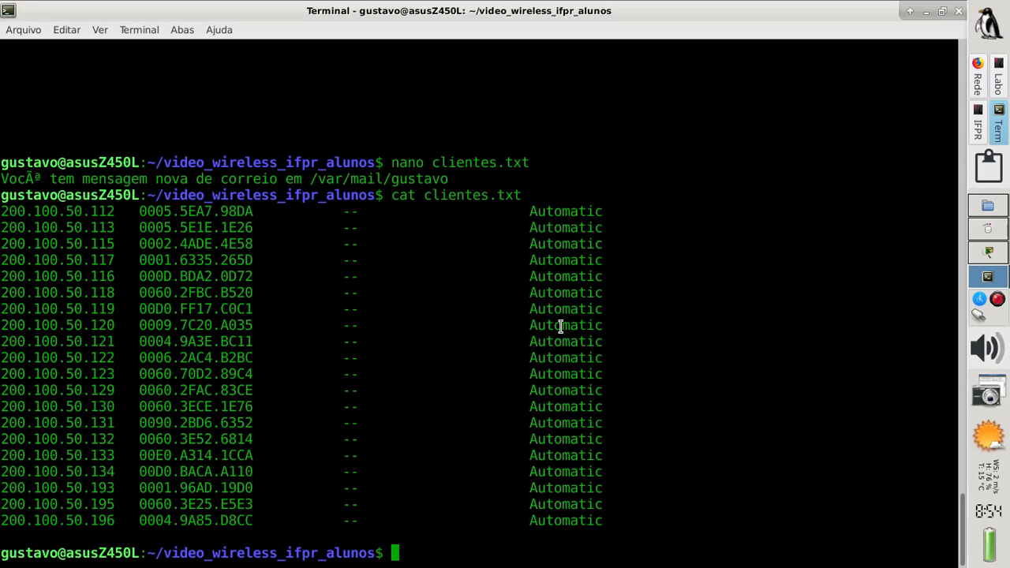
left_click(998, 82)
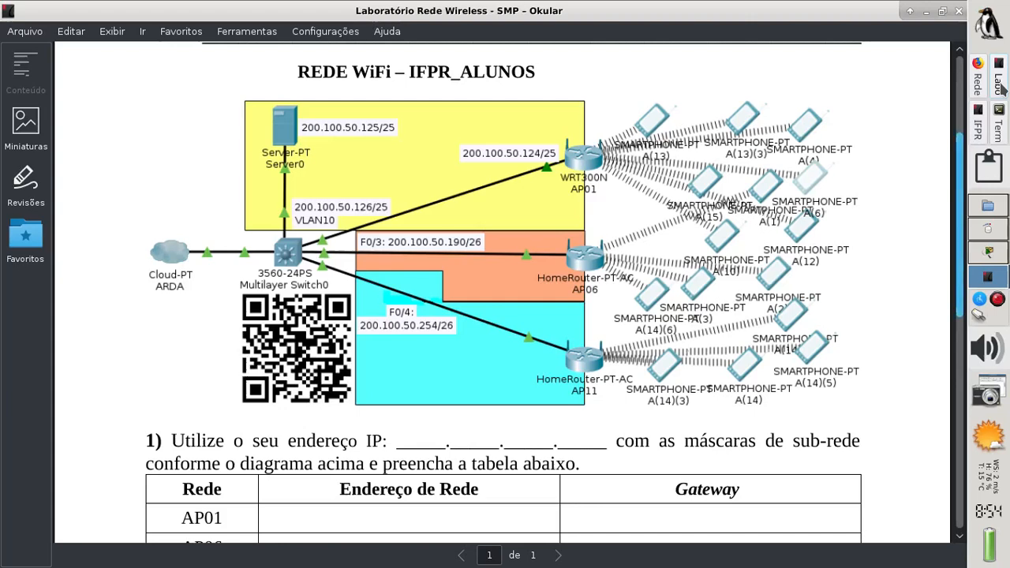
Review slide 10's AP subnet ranges, then return to the terminal and begin typing 'cat clientes'
left_click(978, 127)
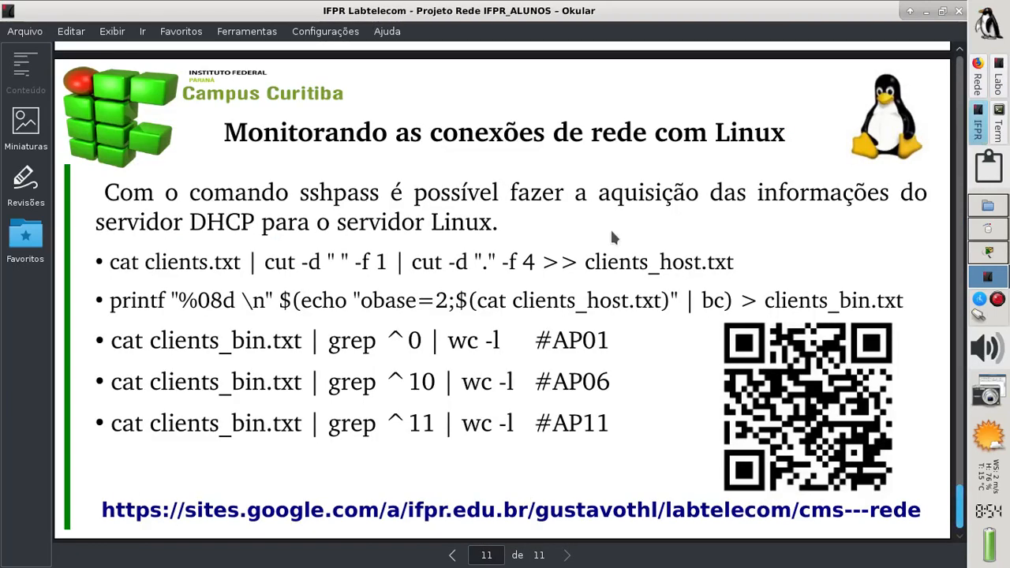
scroll(611, 232, "up", 5)
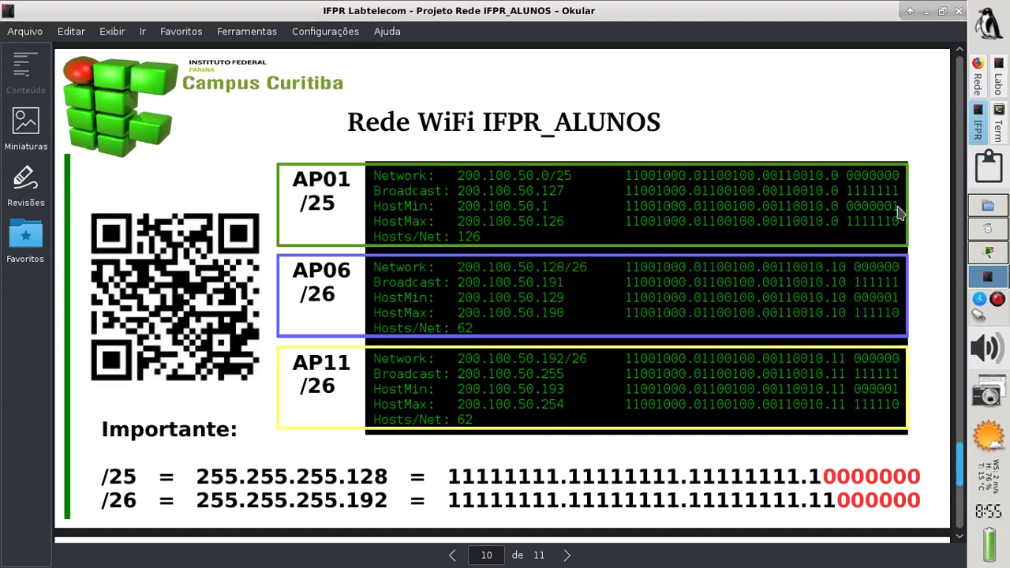
left_click(998, 126)
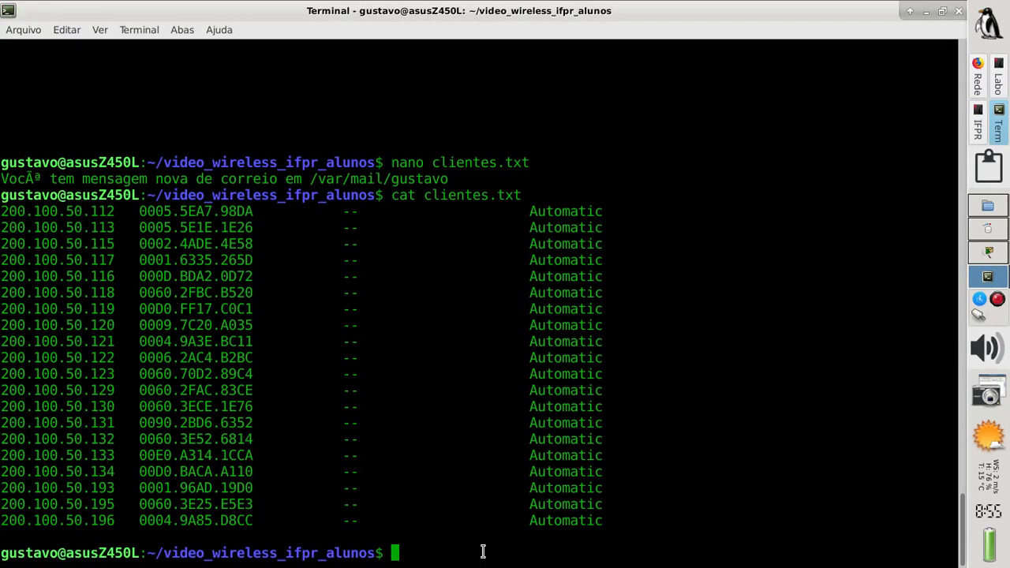
type("cat cli")
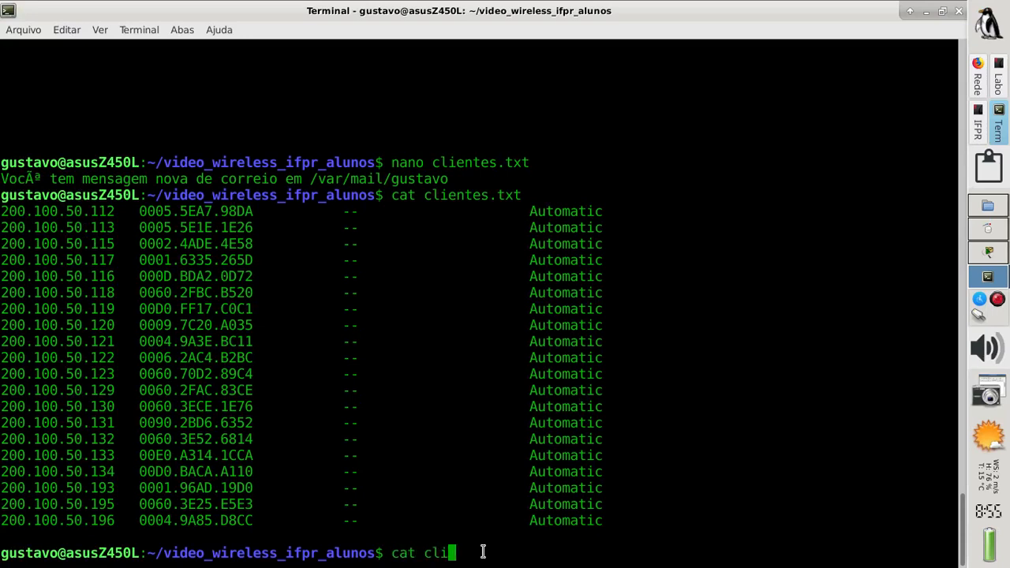
type("entes")
Run 'cat clientes.txt | cut -d " " -f 1' to print only the client IPs, .112 to .196
key("BackSpace")
type(".txt ")
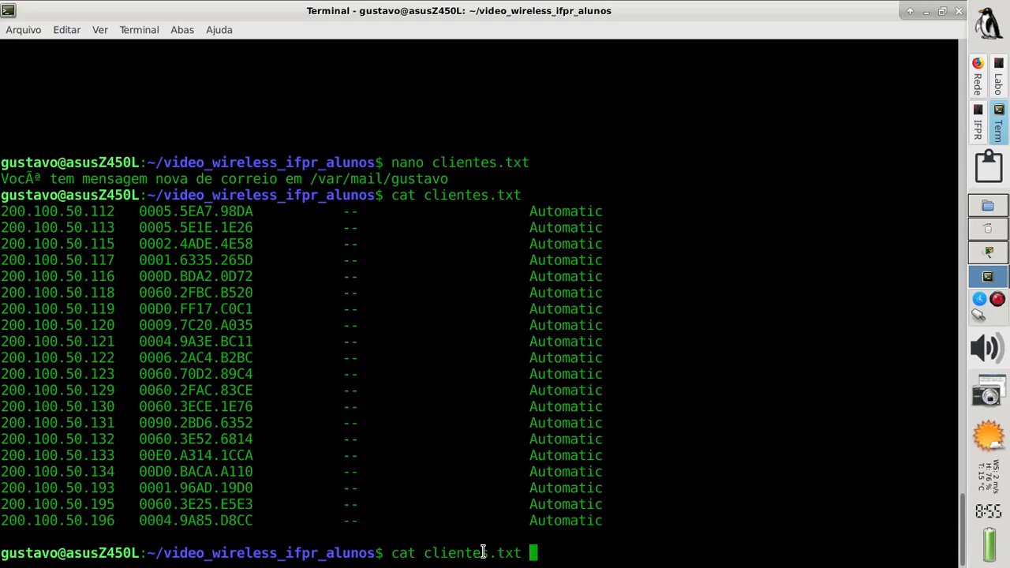
type("| cut")
double_click(532, 552)
left_click_drag(522, 552, 397, 553)
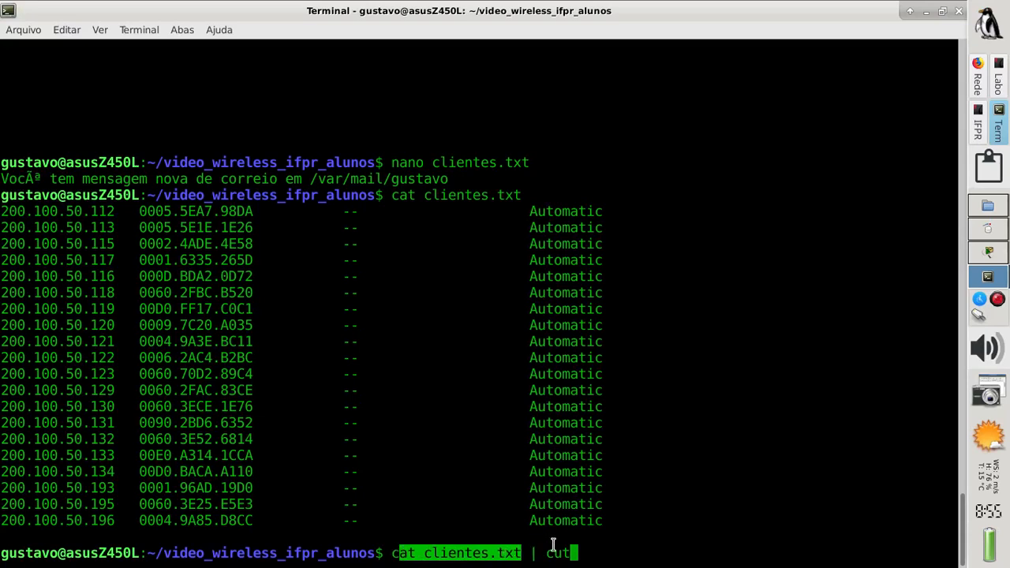
left_click(589, 554)
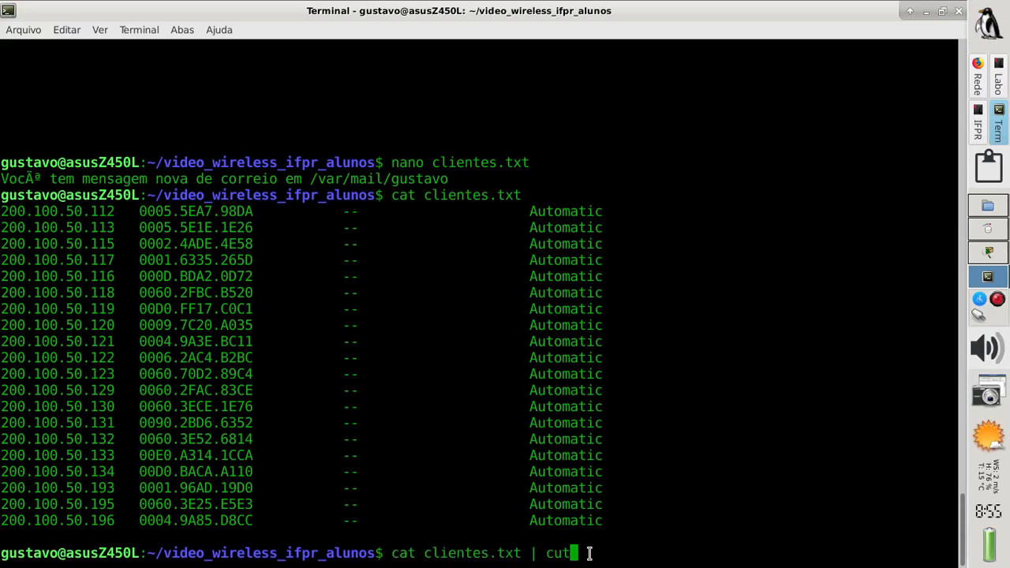
type("-d \" \" -f 1")
left_click_drag(115, 471, 7, 469)
left_click(683, 550)
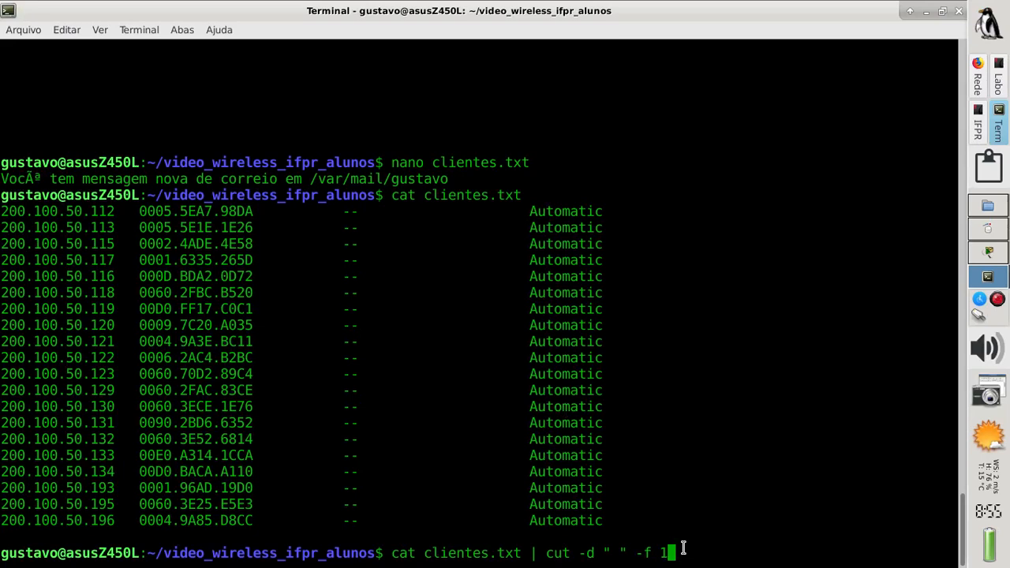
key("Return")
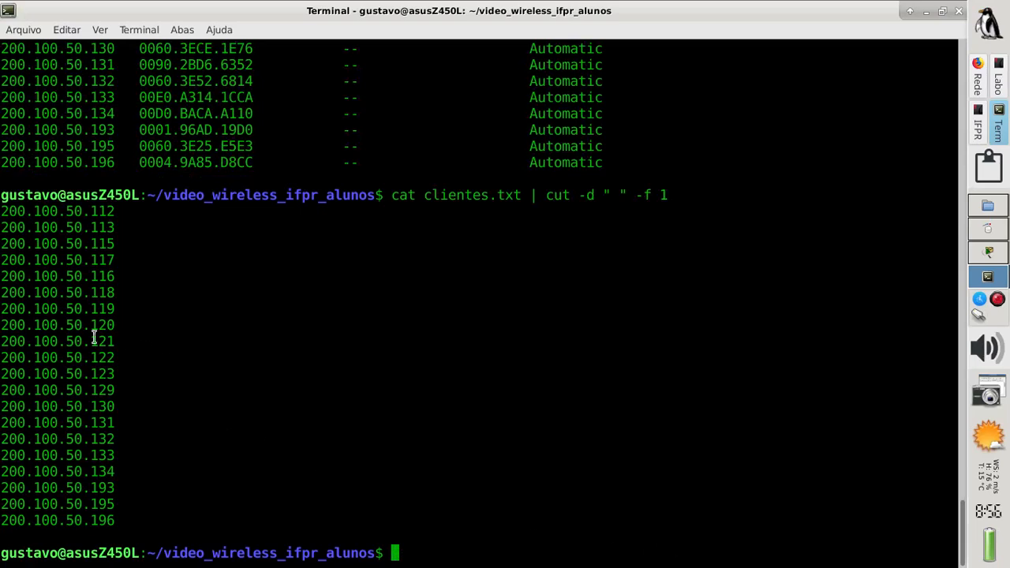
left_click_drag(89, 341, 2, 341)
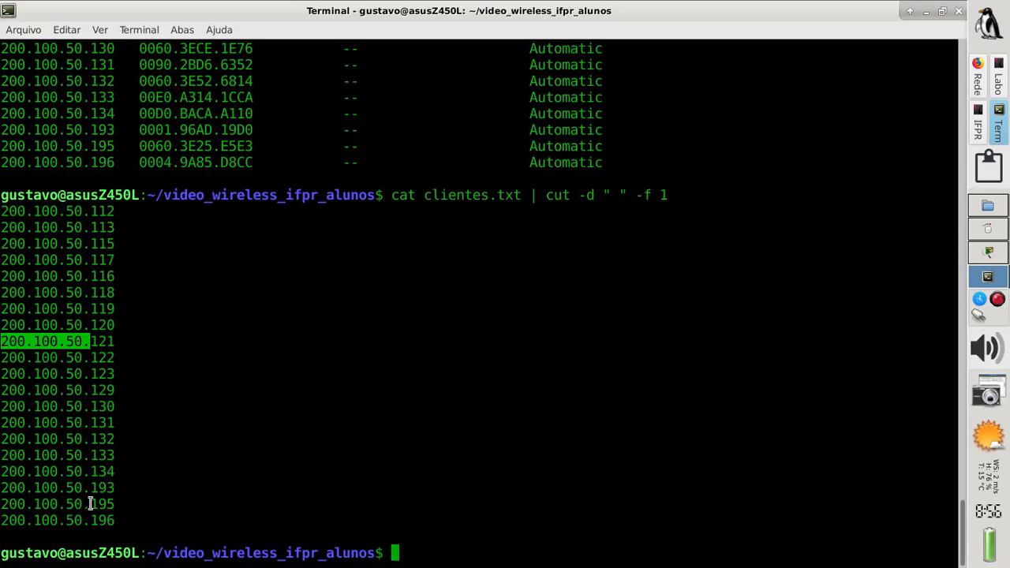
Append '| cut -d "." -f 4' to print only each client's last IP octet
left_click(102, 355)
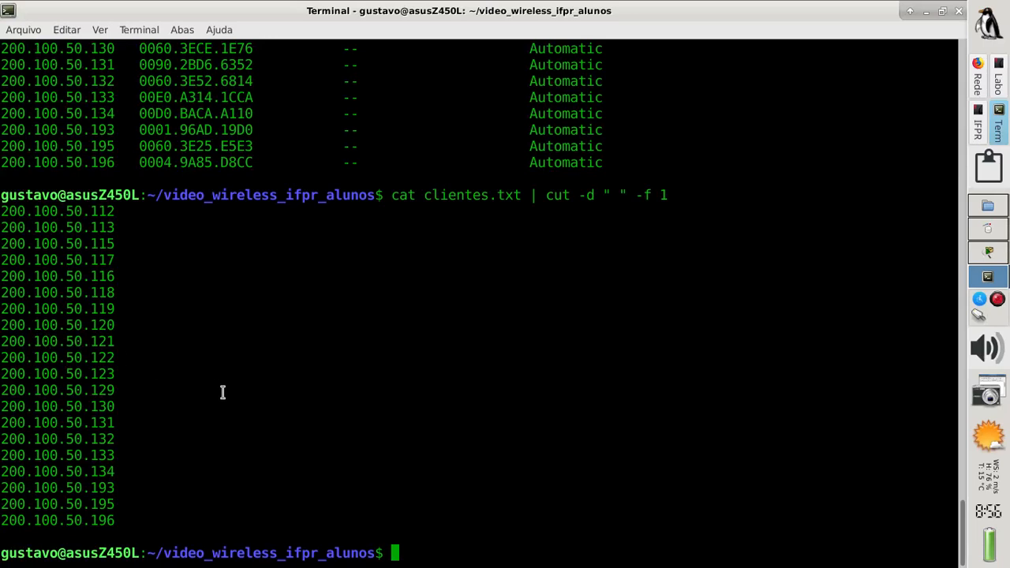
key("Up")
type("|")
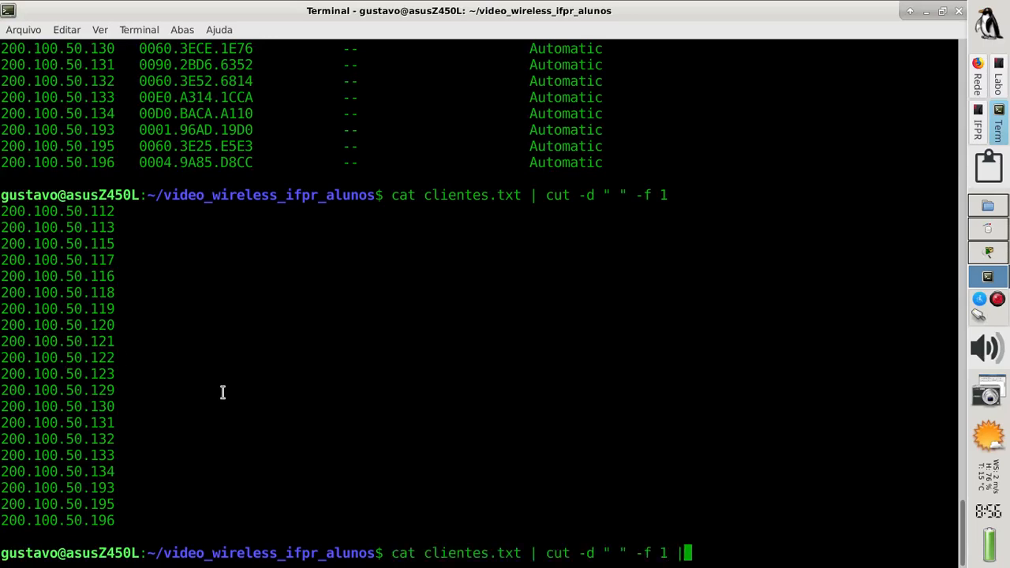
type(" cut -d \"")
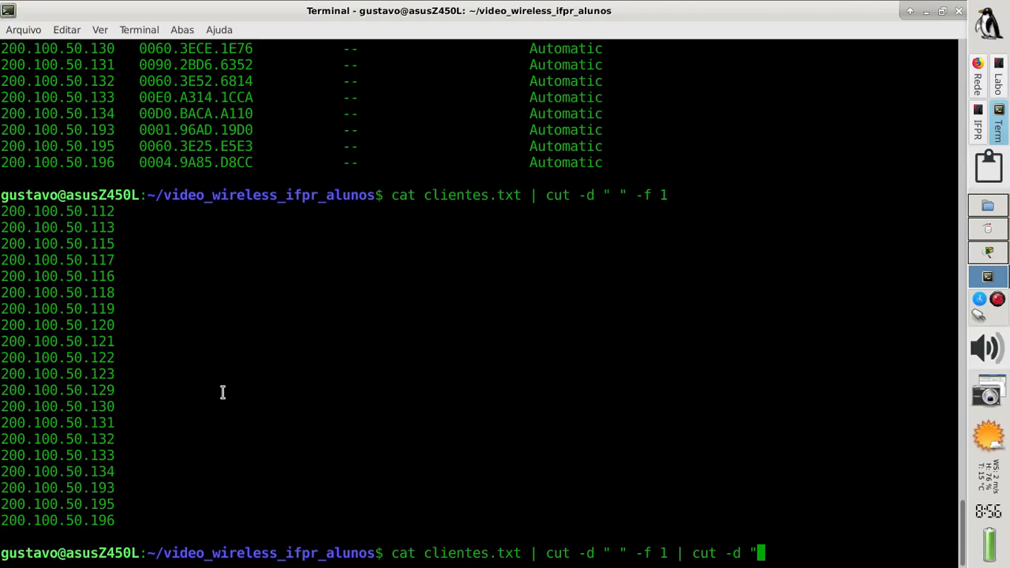
type(".\" -f")
type("4")
key("Return")
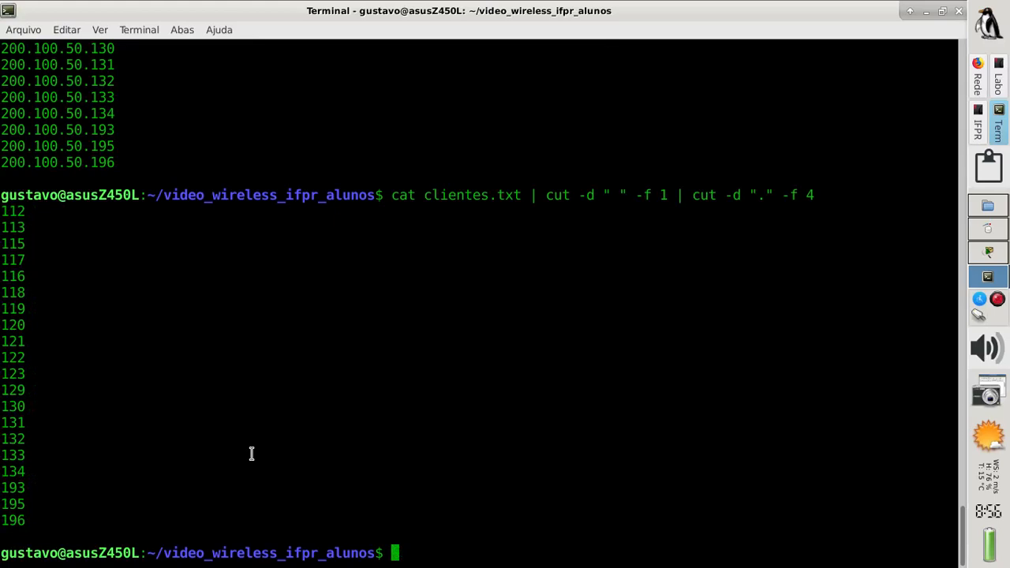
Redirect the last octets into hosts.txt and display it with cat hosts.txt
key("Up")
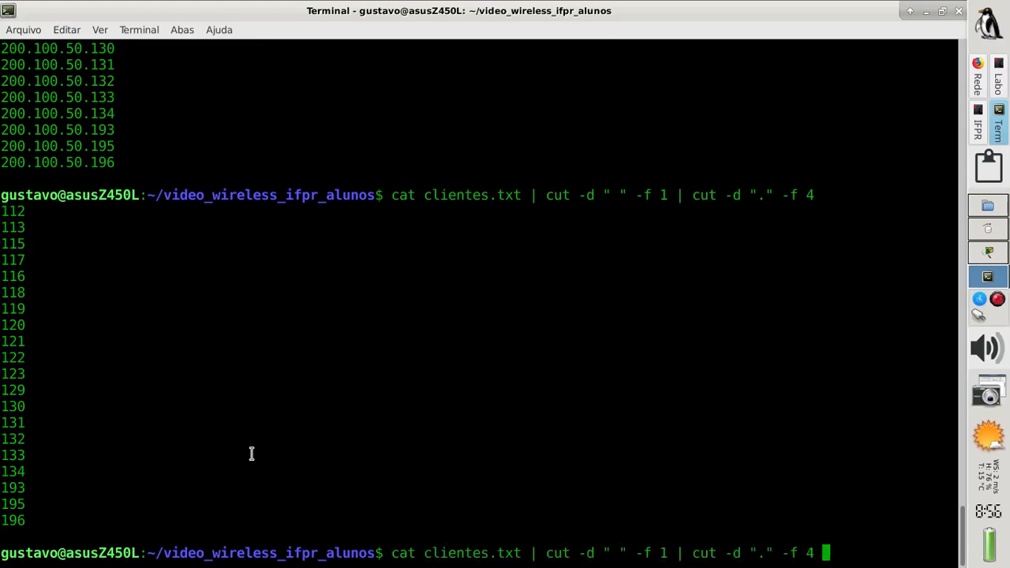
type("> cli")
type("nt")
key("BackSpace")
key("BackSpace")
type("entes")
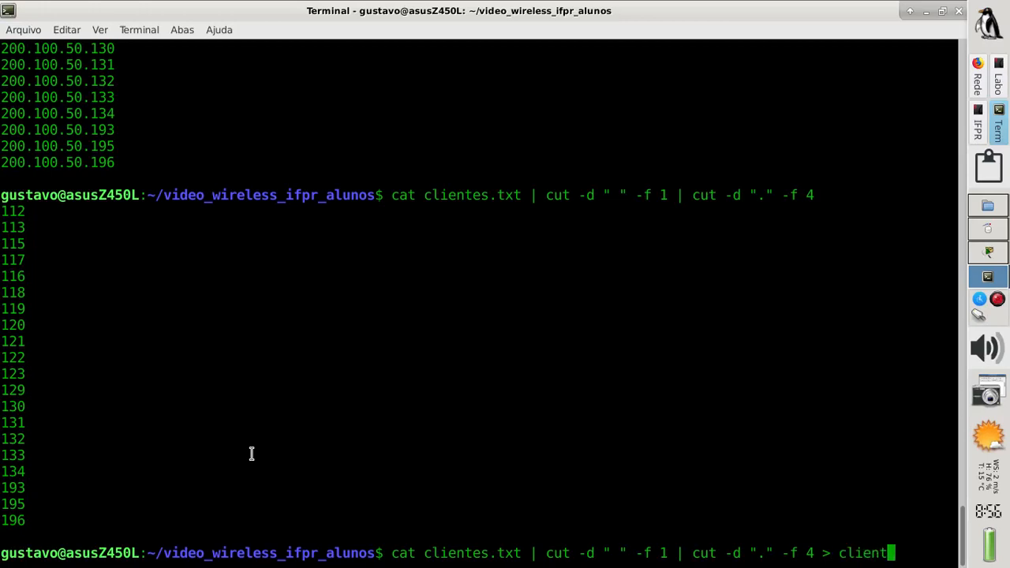
key("BackSpace")
key("BackSpace")
key("BackSpace")
key("BackSpace")
key("BackSpace")
key("BackSpace")
key("BackSpace")
type("hos")
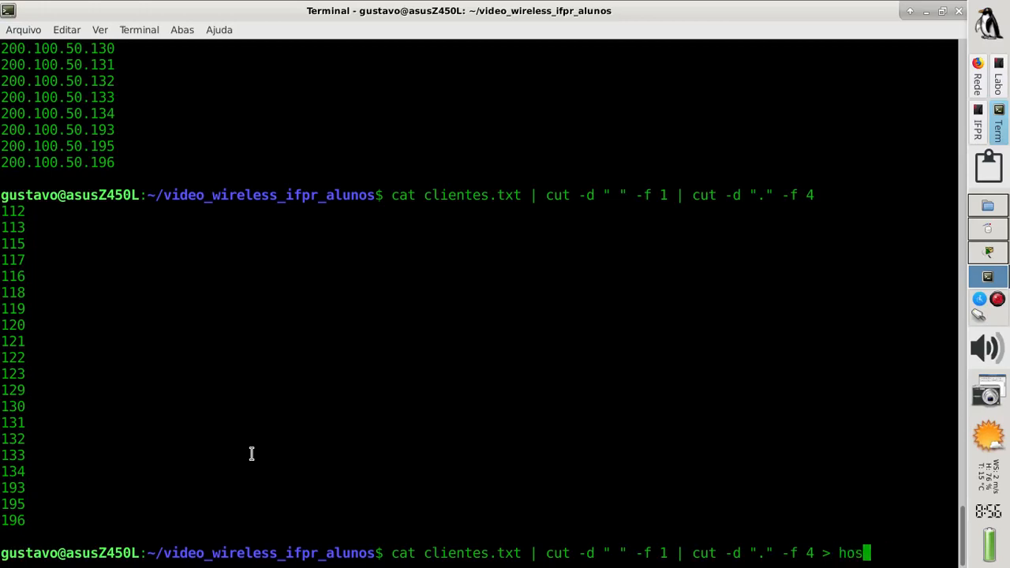
type("ts.txt")
key("Return")
type("cat hosts.txt")
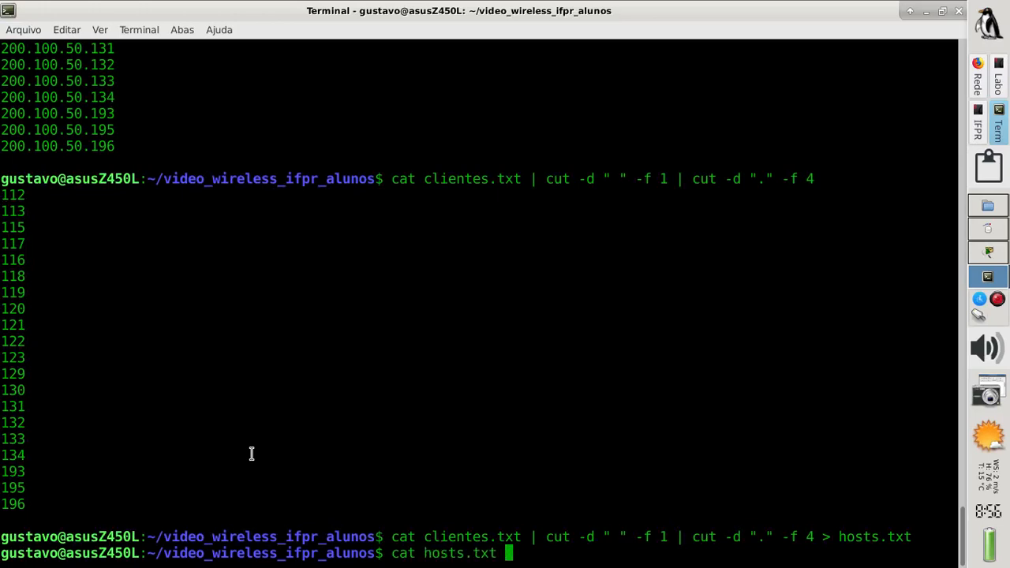
key("Return")
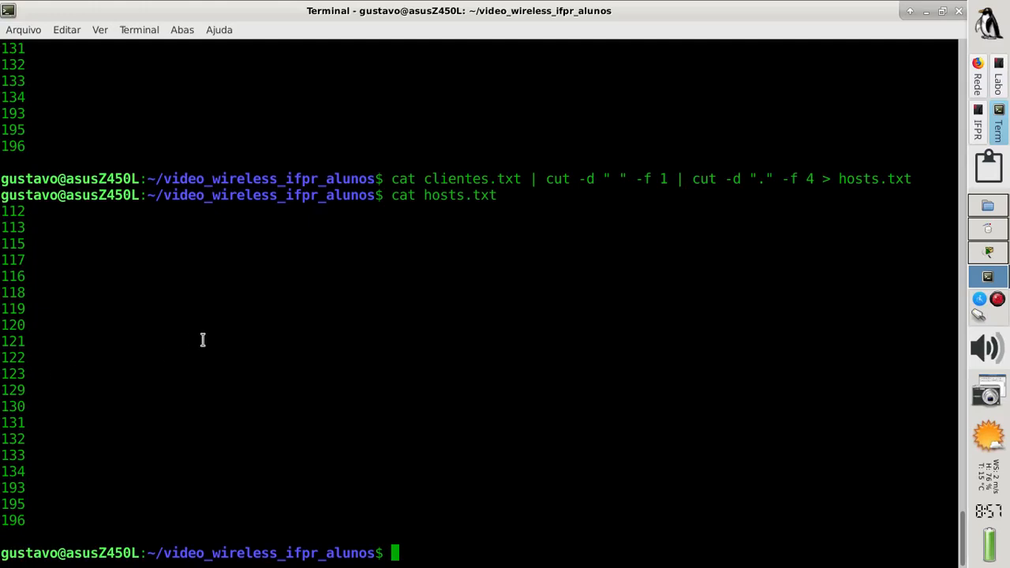
left_click(977, 124)
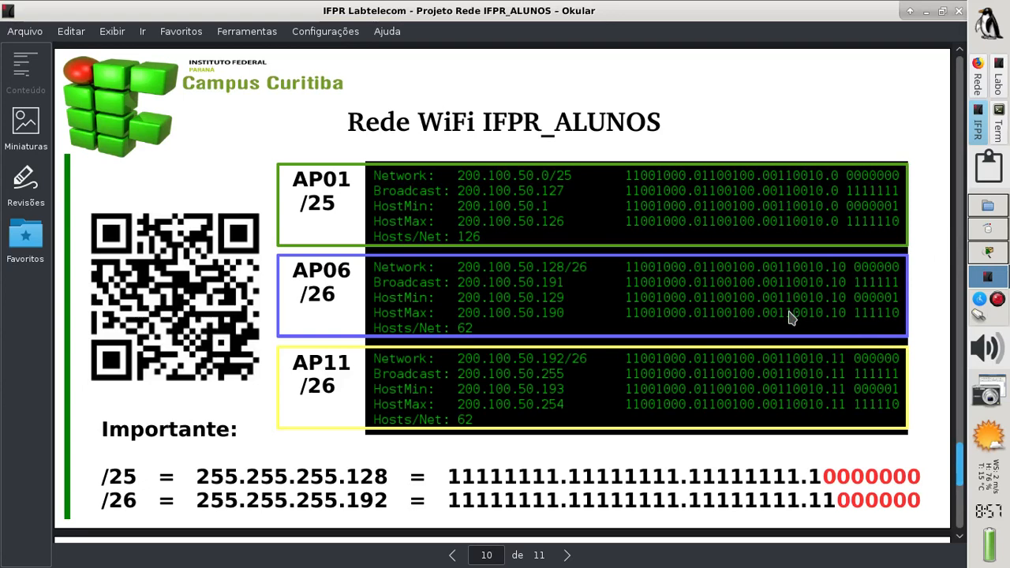
key("Right")
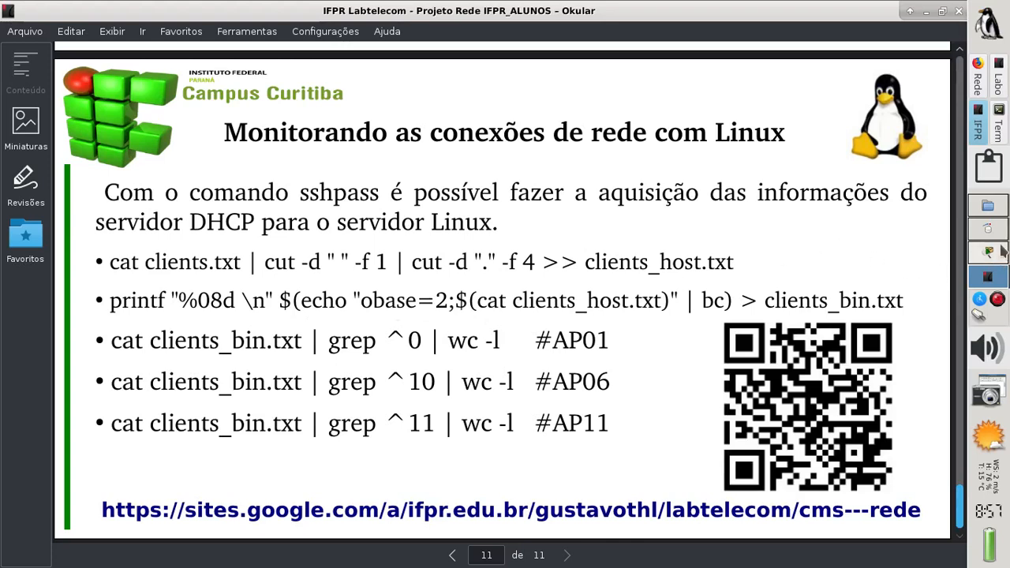
left_click(1005, 136)
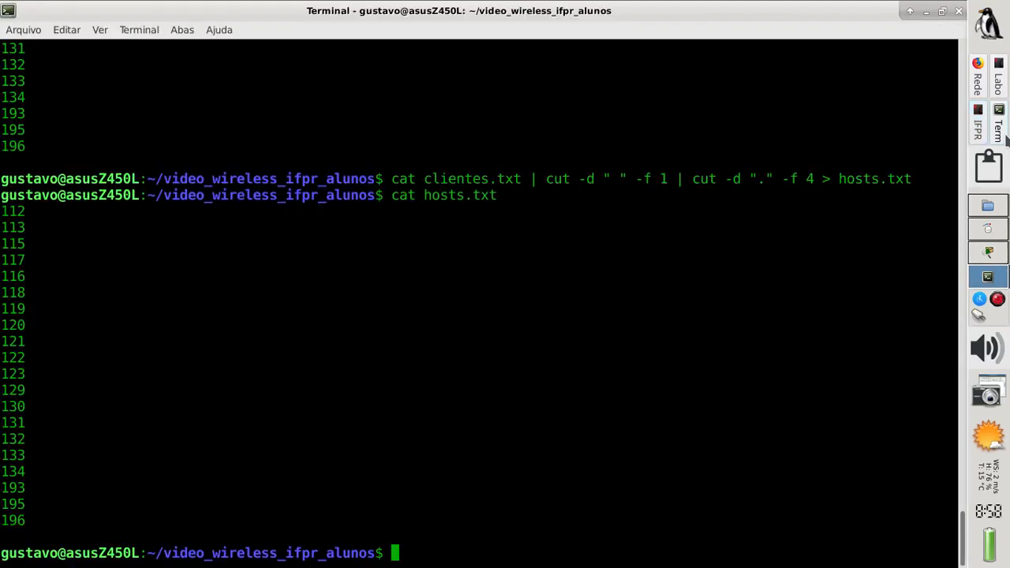
Run echo "obase=2; $(cat hosts.txt)" to preview the bc input
key("Up")
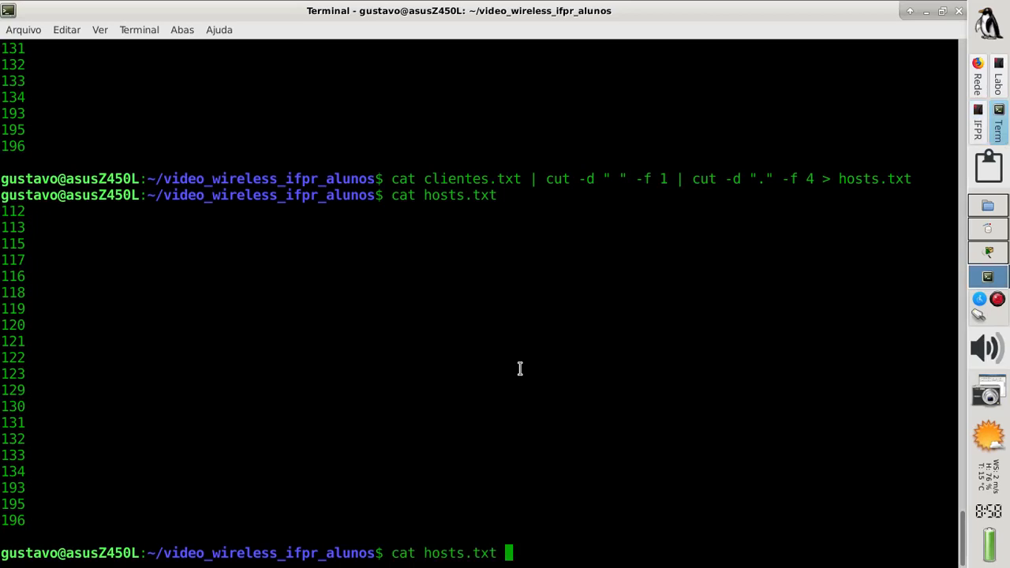
key("ctrl+u")
type("echp")
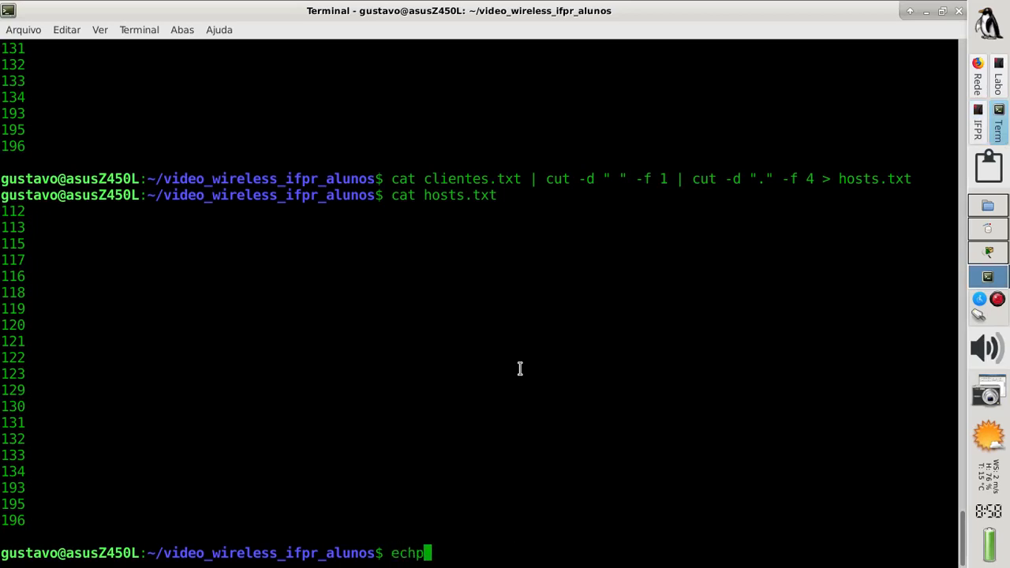
key("BackSpace")
type("o \"obase")
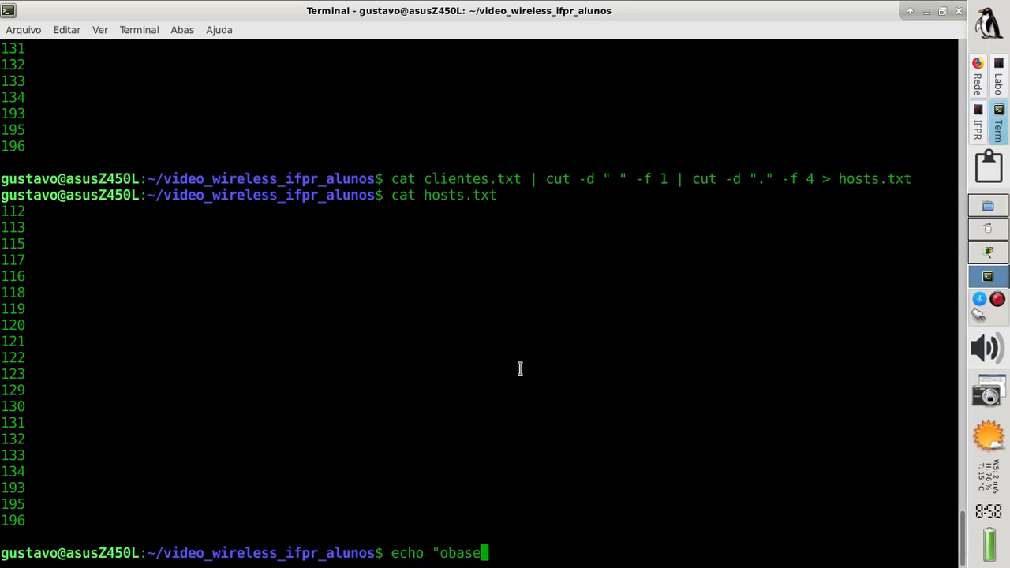
type("=2; $(ca")
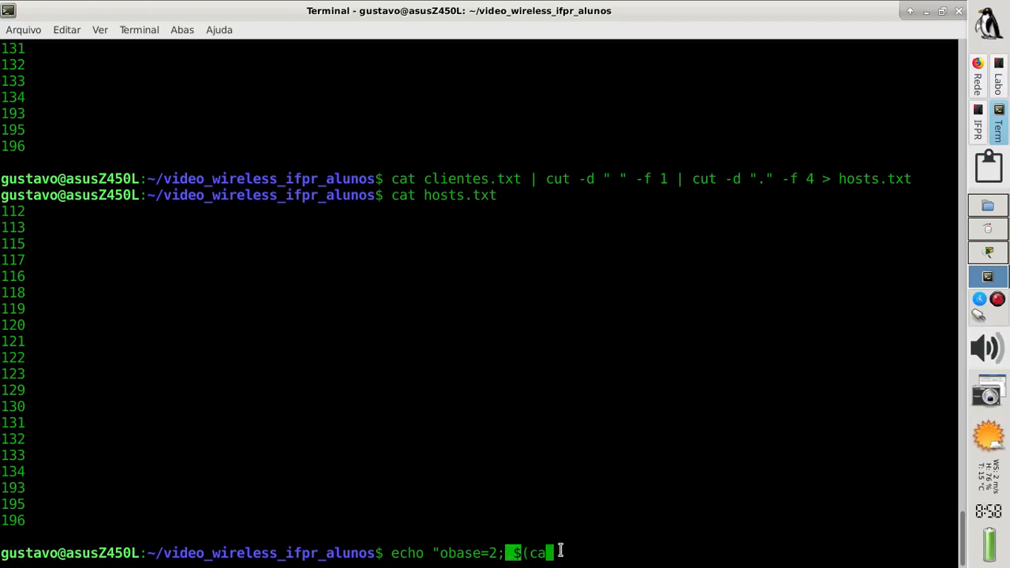
type("t ")
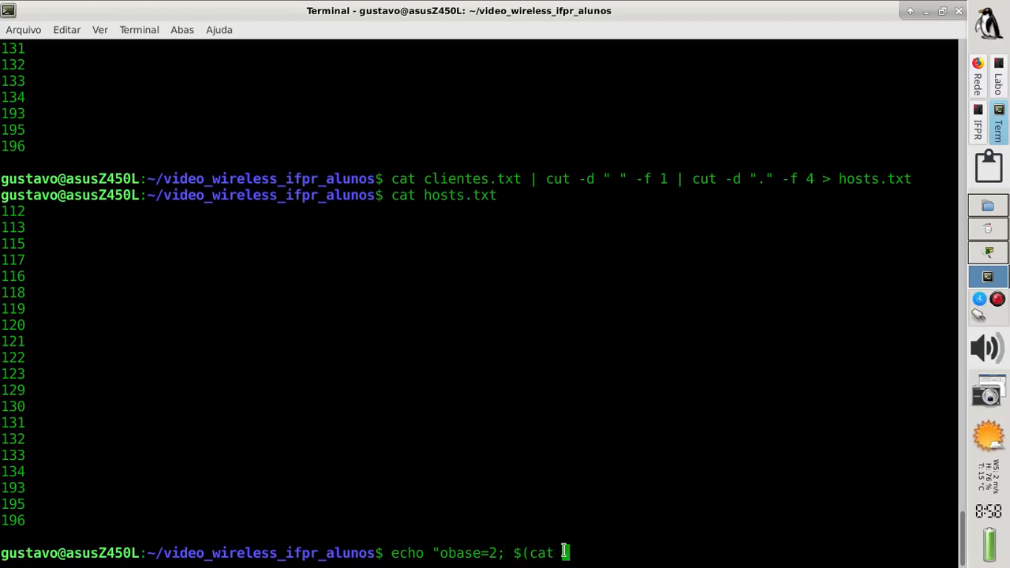
type("hosts.txt)")
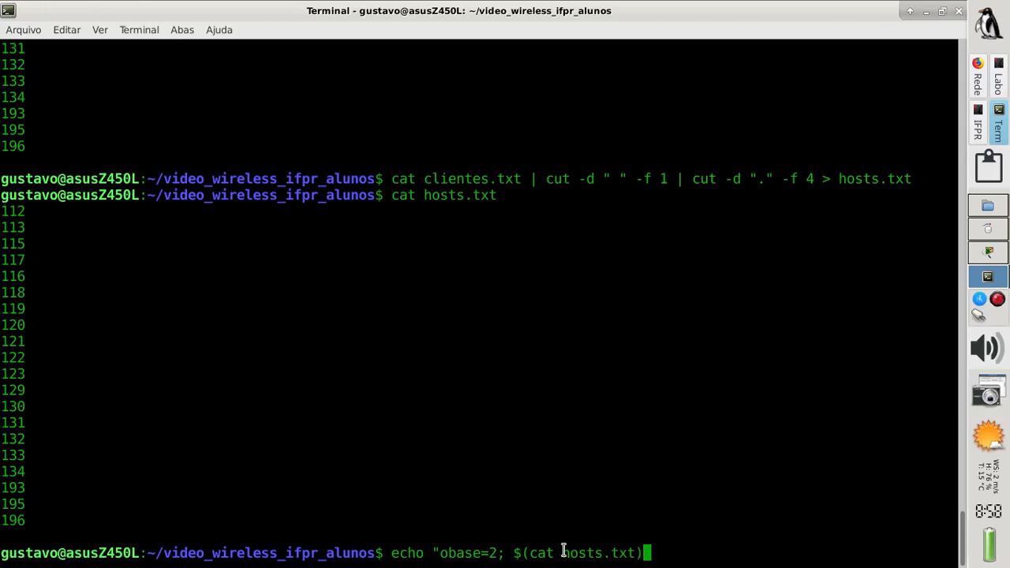
type("\"")
key("Return")
Remove the extra space and pipe the echo into bc, printing octets in binary, 1110000 to 11000100
key("Up")
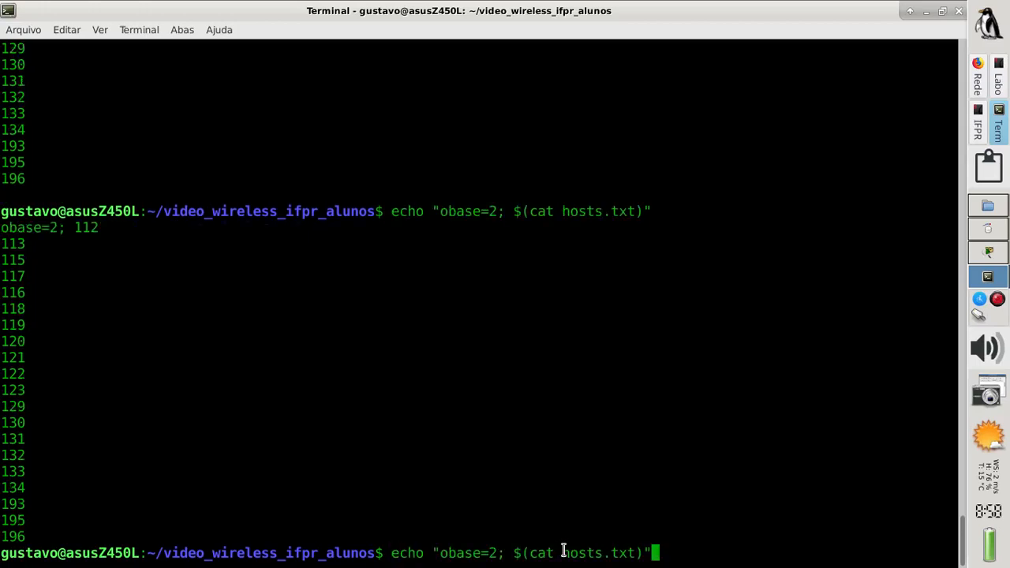
key("Left")
key("Left")
key("Left")
key("Left")
key("Left")
key("Left")
key("Left")
key("Left")
key("Left")
key("Left")
key("Left")
key("Left")
key("Left")
key("Left")
key("Left")
key("Left")
key("Left")
key("BackSpace")
key("Right")
key("Right")
key("Right")
key("Right")
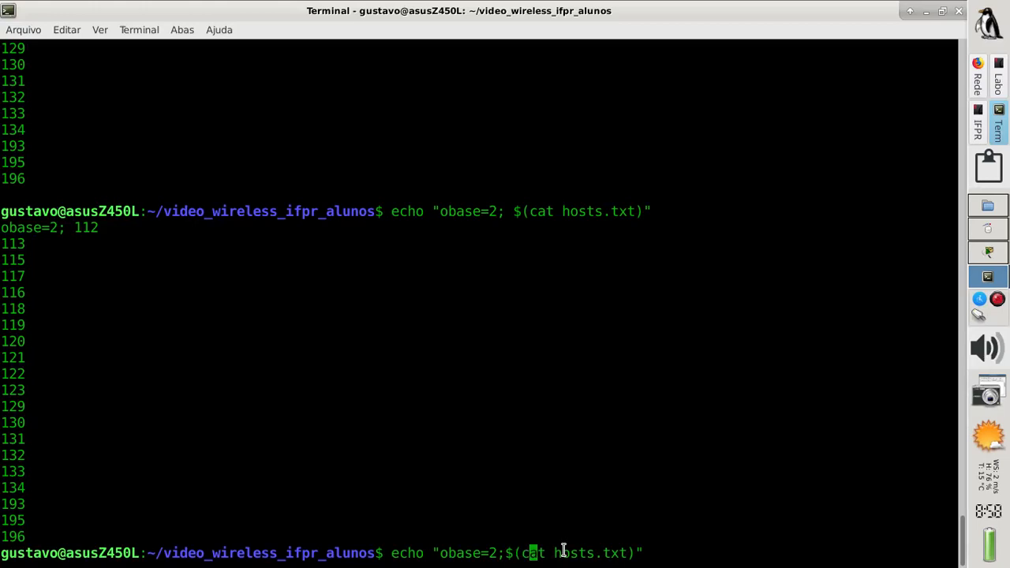
key("Right")
left_click(978, 115)
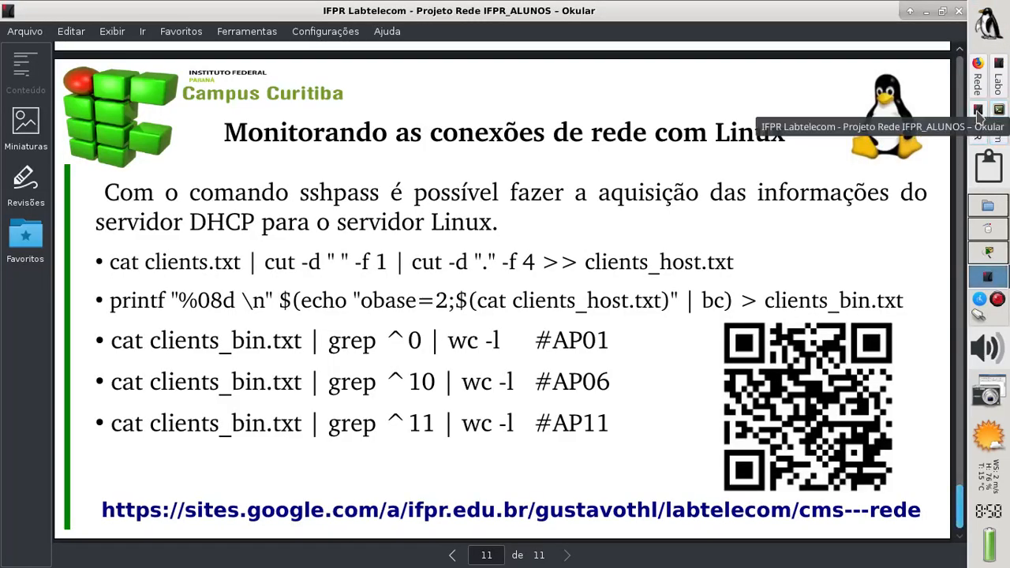
left_click(978, 114)
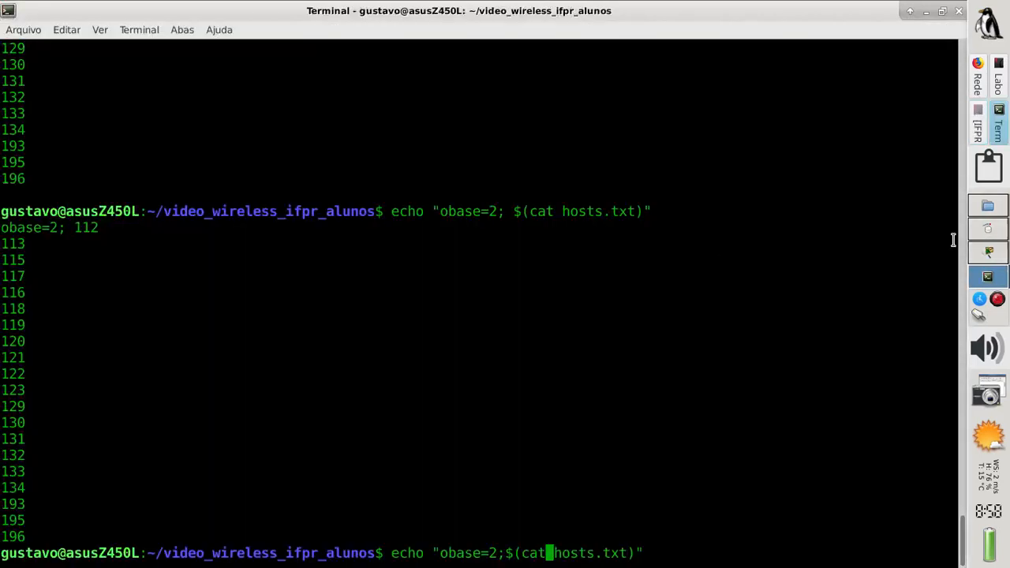
key("Right")
key("Right")
key("Right")
key("Right")
key("Right")
key("Right")
key("Right")
key("Right")
key("Right")
key("Right")
key("Right")
key("Right")
type("| bc")
key("Return")
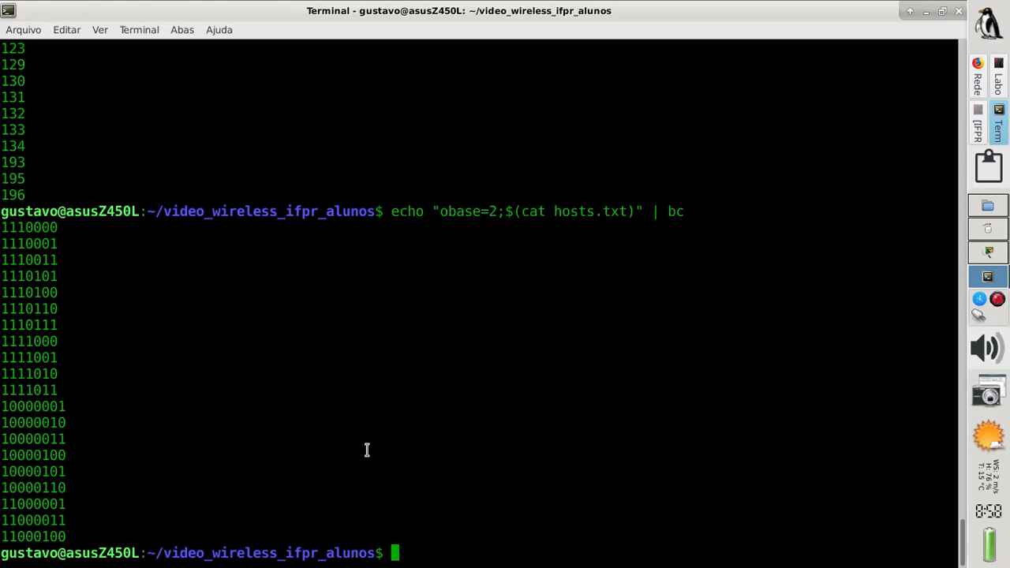
Point out the 1111011 line lacking leading zeros and check the next command on the slide
triple_click(80, 389)
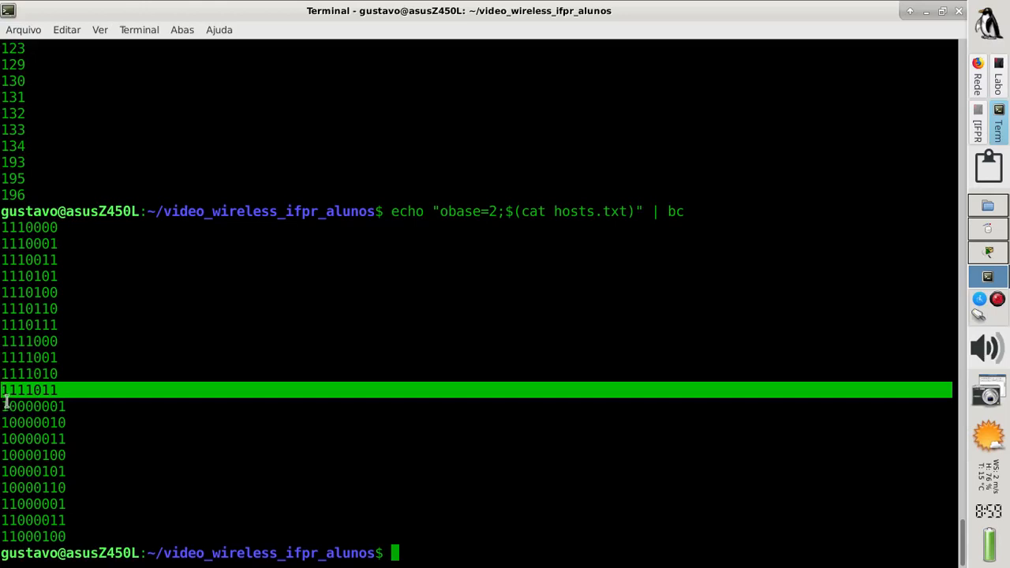
left_click(423, 554)
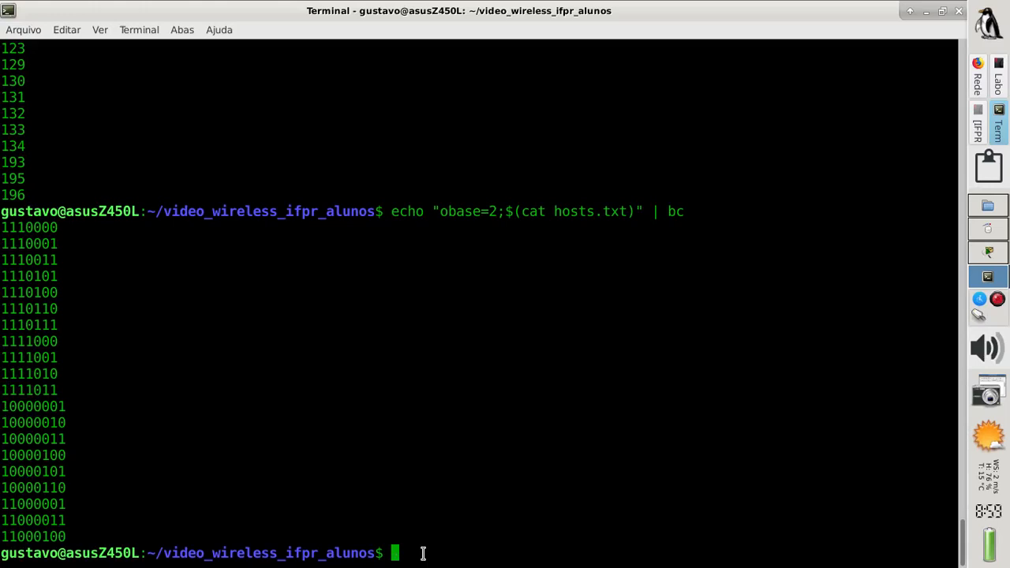
left_click(978, 132)
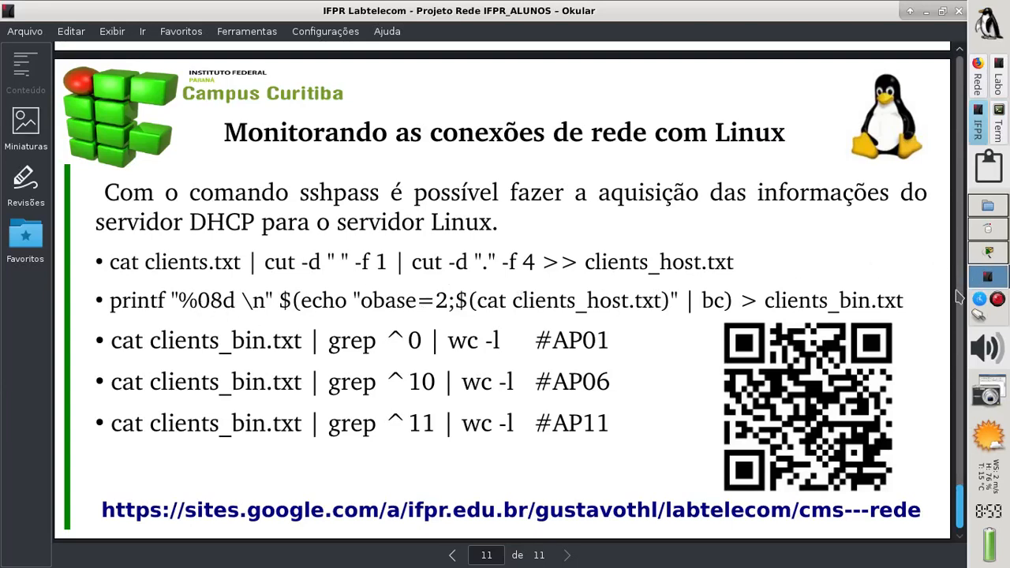
left_click(997, 126)
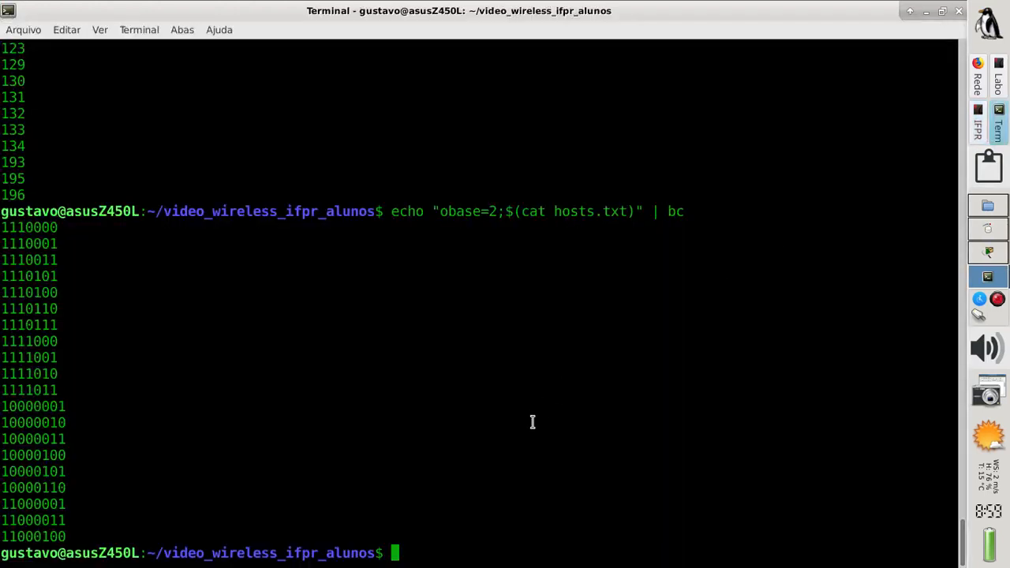
Wrap the bc command in printf "%08d \n" $(...) to print 01110000 through 11000100
key("Up")
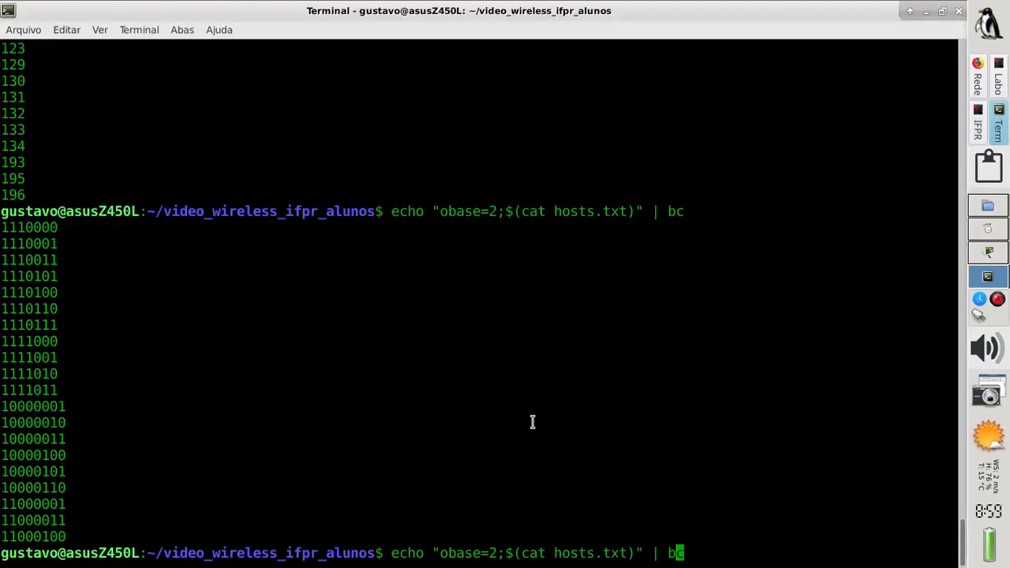
key("Left")
key("Left")
key("Left")
key("Left")
key("Left")
key("Left")
key("Left")
key("Left")
key("Left")
key("Left")
key("Left")
key("Left")
key("Left")
key("Left")
key("Left")
key("Left")
key("Left")
key("Left")
key("Left")
key("Left")
key("Left")
key("Left")
key("Left")
key("Left")
key("Left")
key("Left")
key("Left")
key("Left")
key("Left")
key("Left")
key("Left")
key("Left")
key("Left")
key("Left")
key("Left")
type("printf")
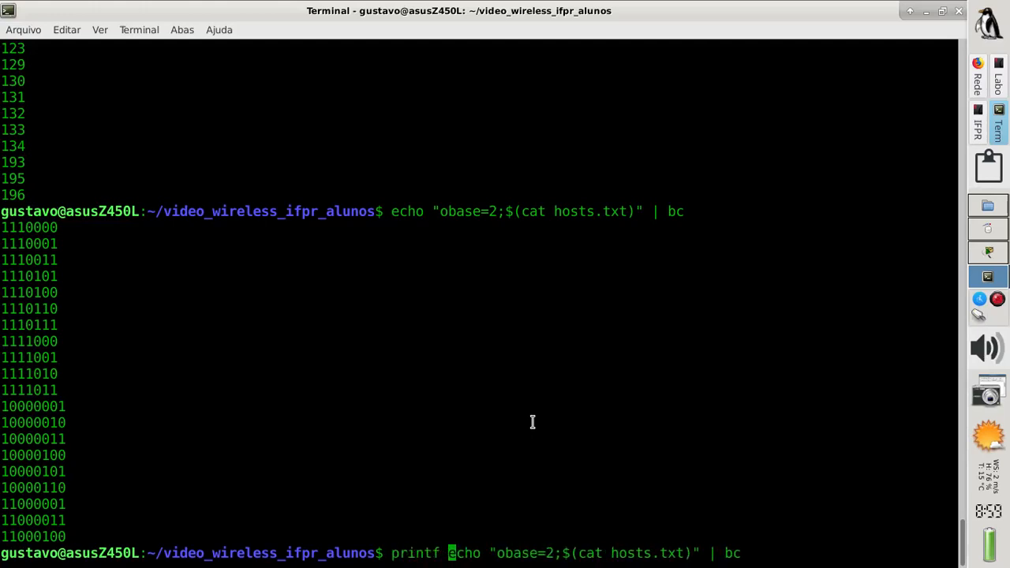
type(" \"")
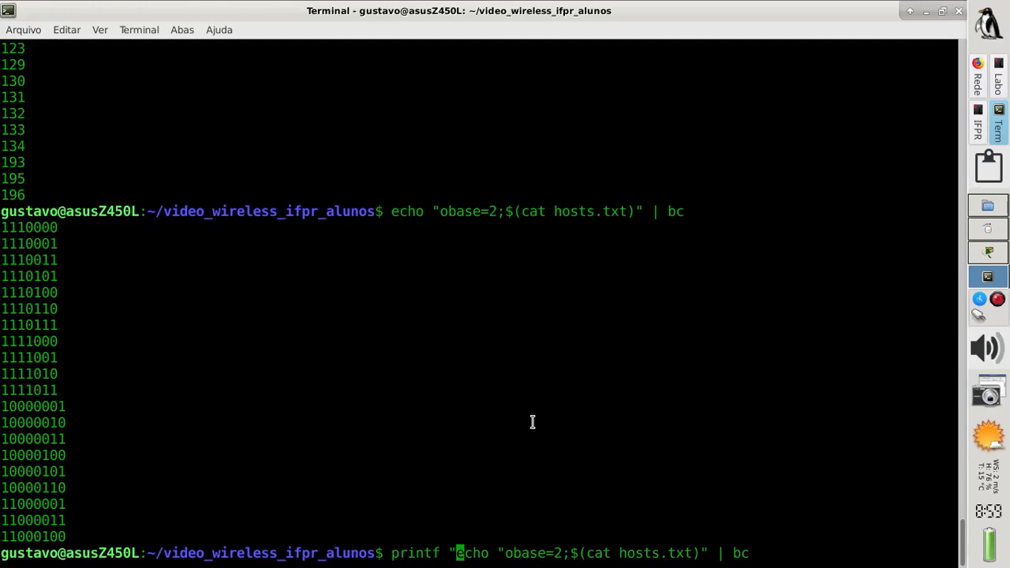
type("08")
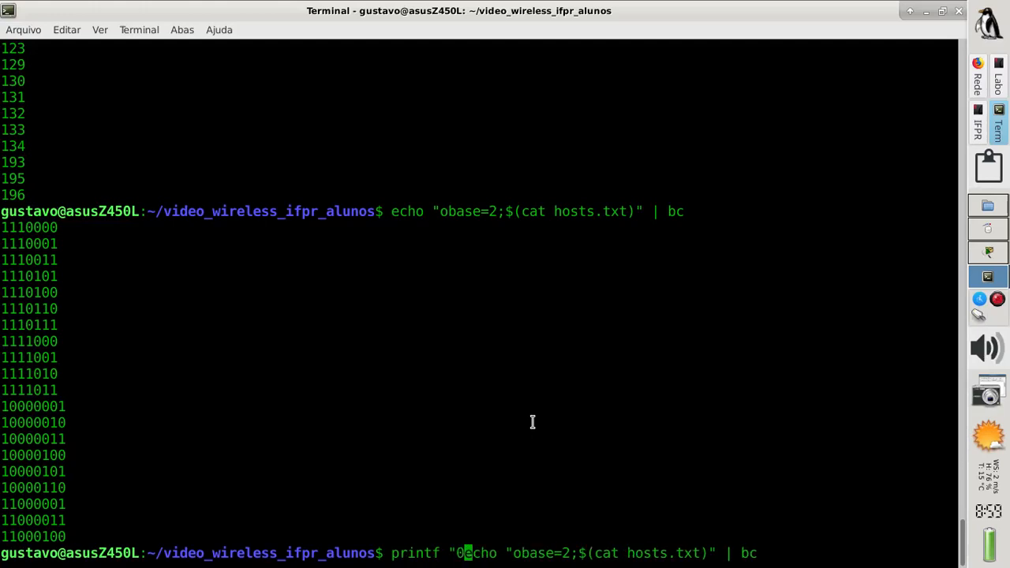
key("BackSpace")
key("BackSpace")
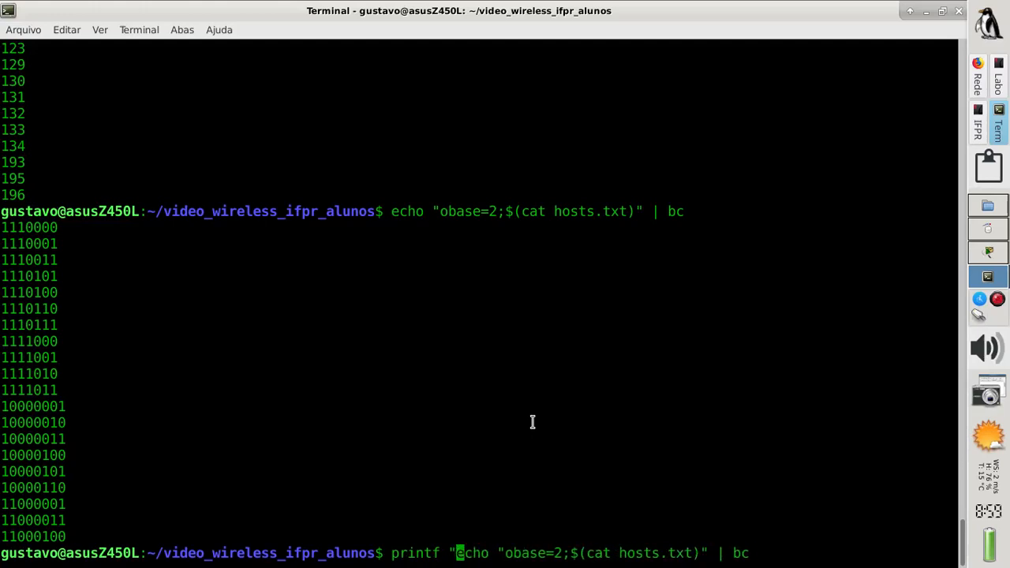
type("%0")
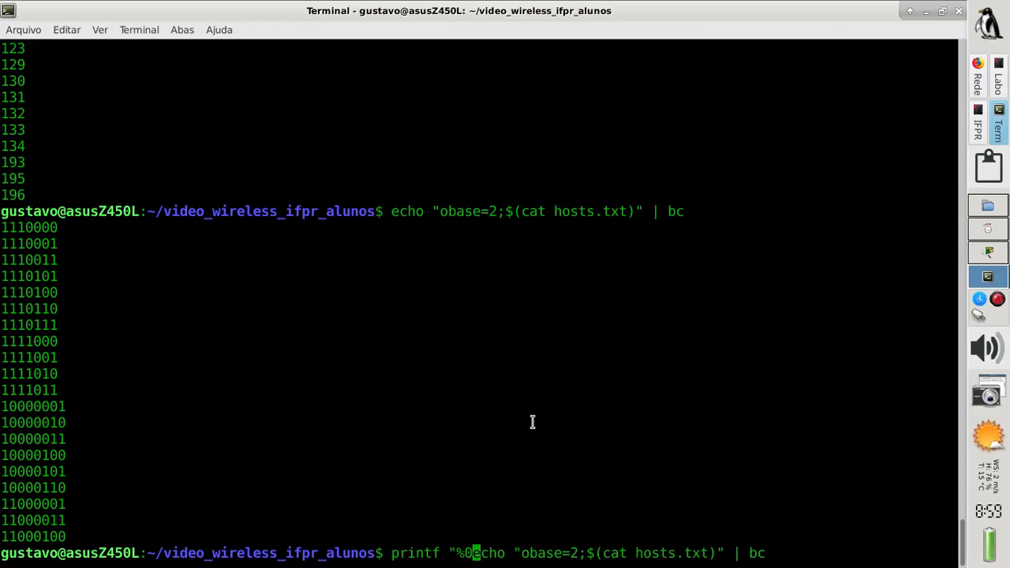
type("8d \\n")
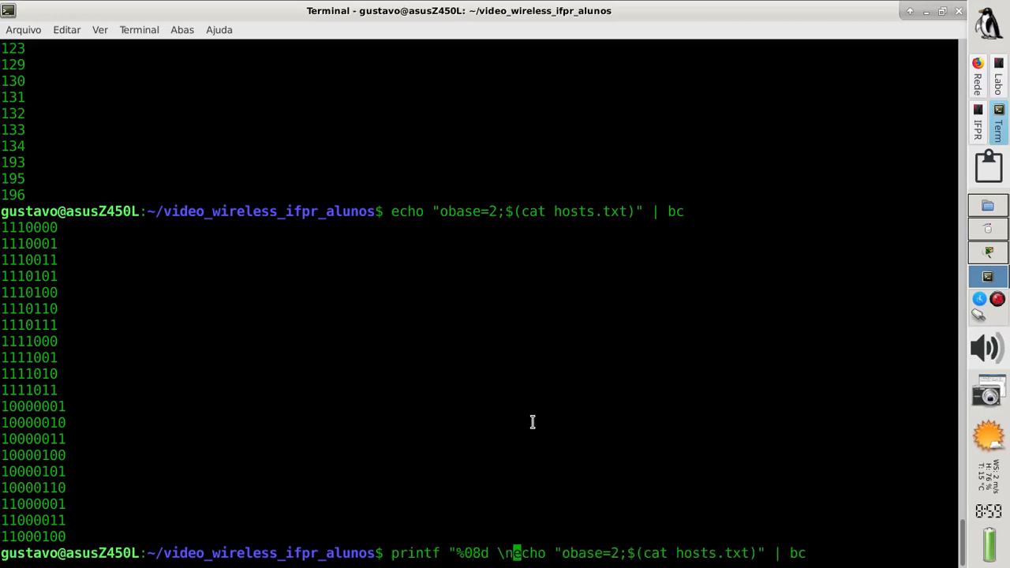
type("\"")
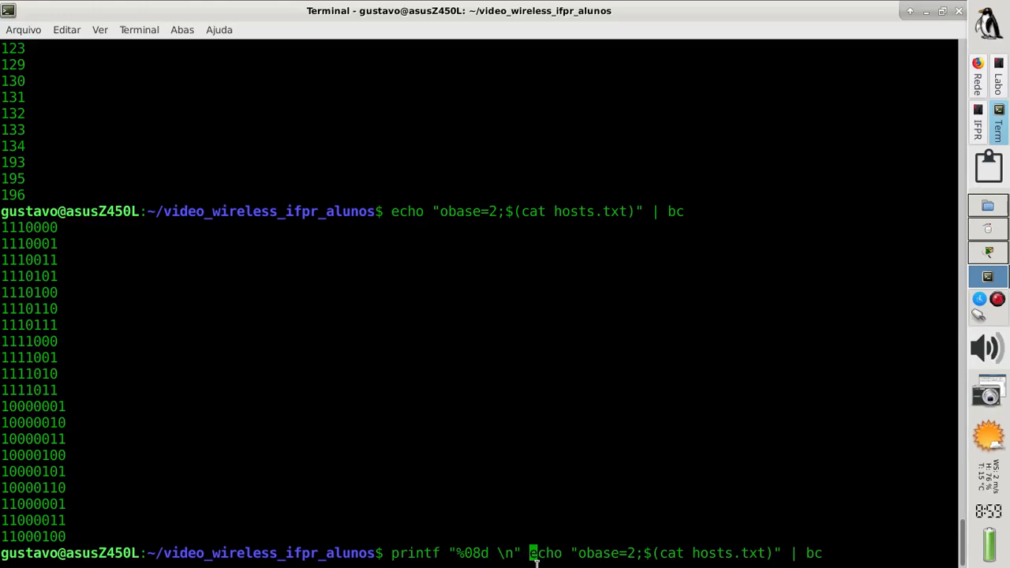
type(" $(")
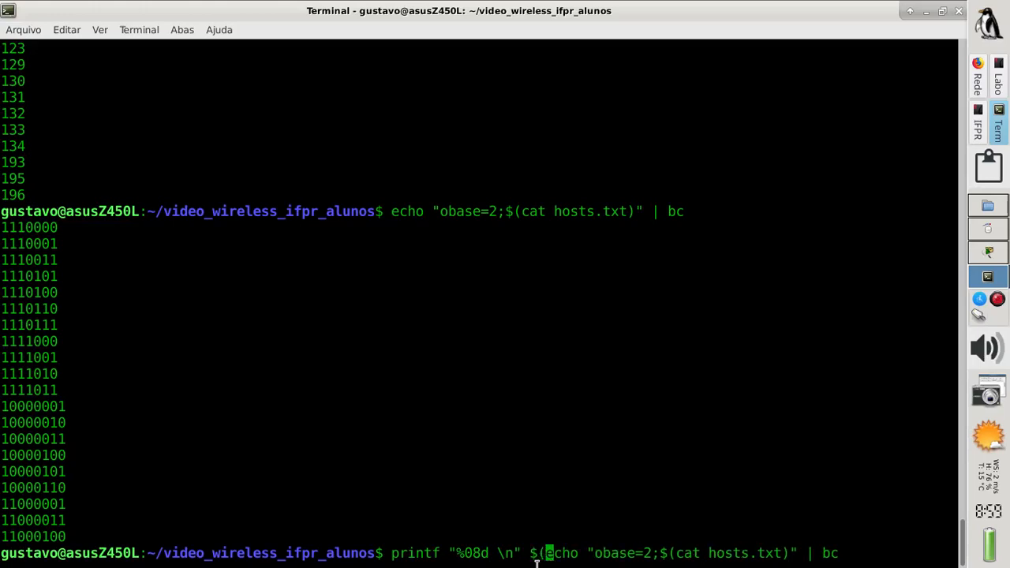
key("Right")
key("Right")
key("Right")
key("Right")
key("Right")
key("Right")
key("Right")
key("Right")
key("Right")
key("Right")
key("Right")
key("Right")
key("Right")
key("Right")
key("Right")
key("Right")
key("Right")
key("Right")
key("Right")
key("Right")
key("Right")
key("Right")
key("Right")
key("Right")
key("Right")
key("Right")
key("Right")
key("Right")
key("Right")
key("Right")
key("Right")
key("Right")
key("Right")
key("Right")
key("Right")
key("Right")
type(")")
key("Return")
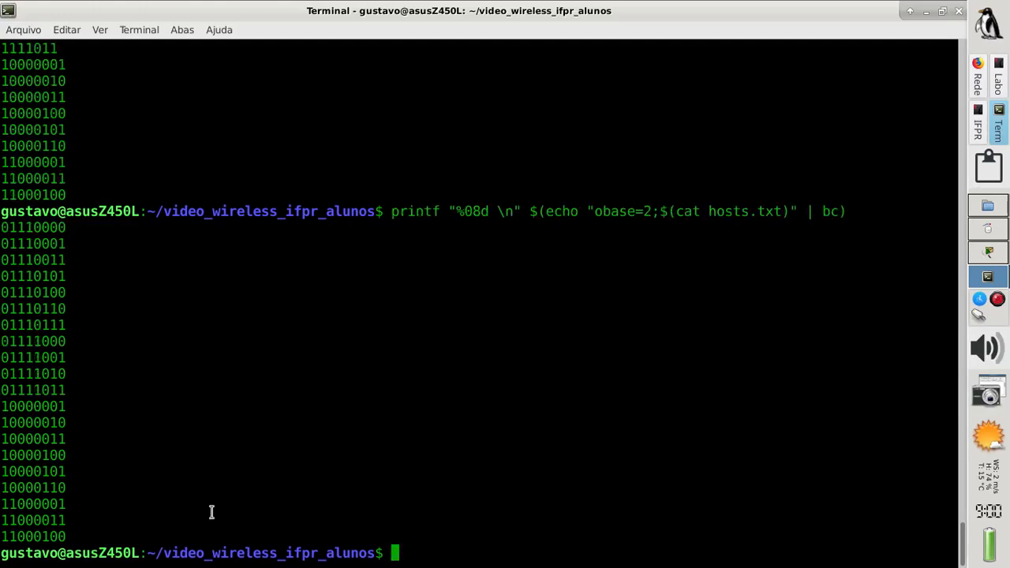
Redirect the zero-padded binary octet output of the printf/bc command into bin.txt
left_click_drag(74, 536, 2, 225)
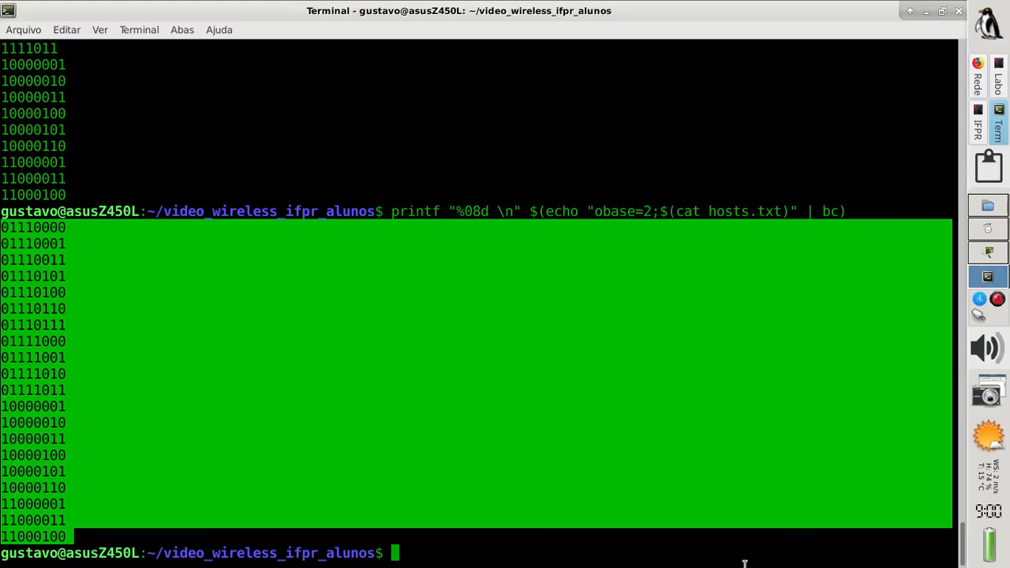
left_click(585, 551)
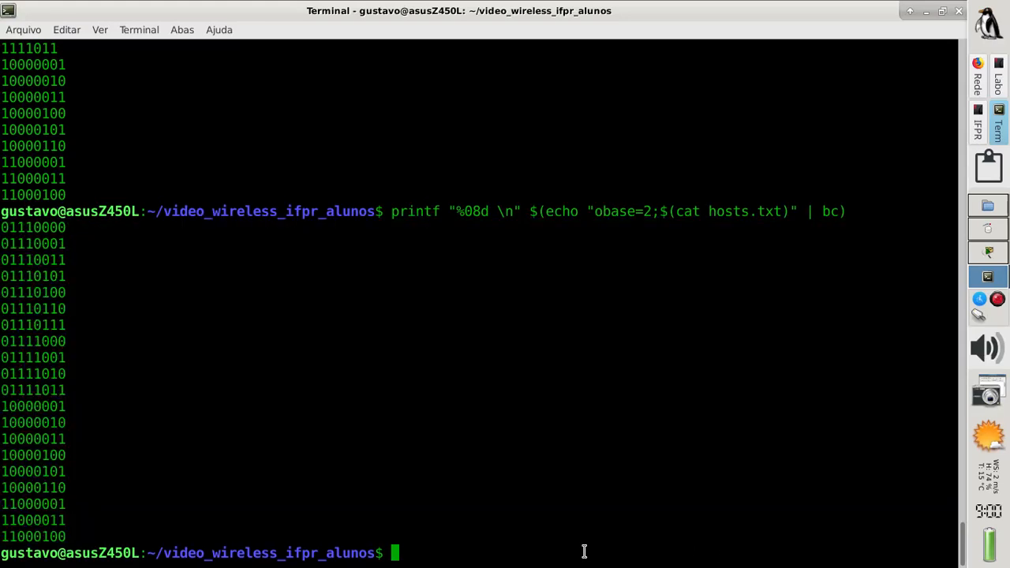
key("Up")
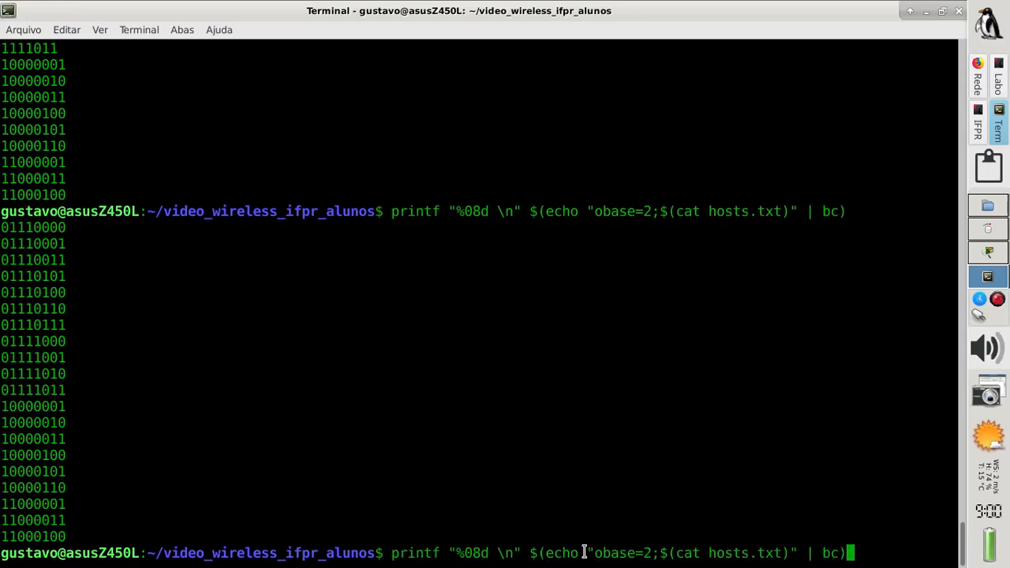
type("> bin.txt")
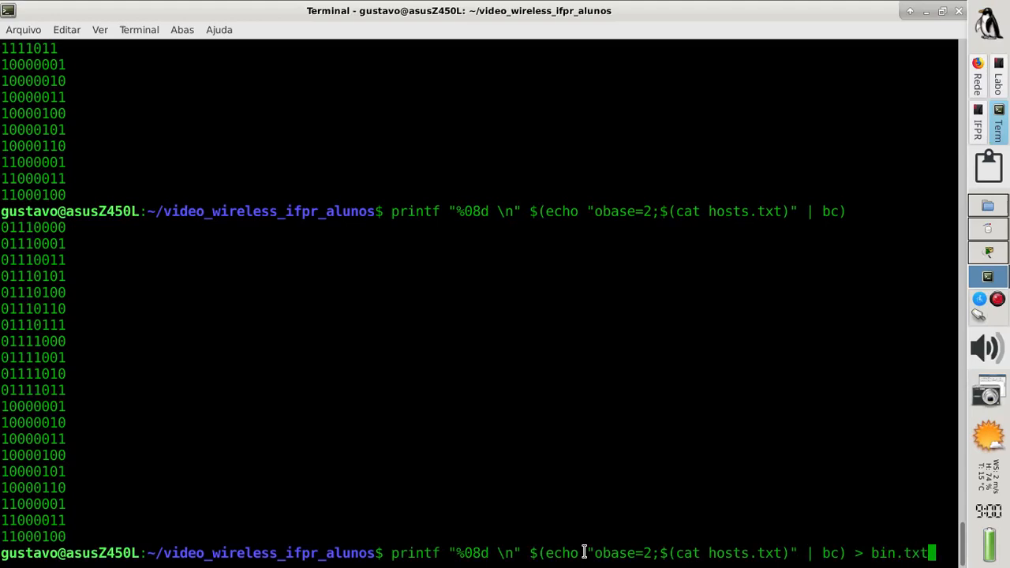
key("Return")
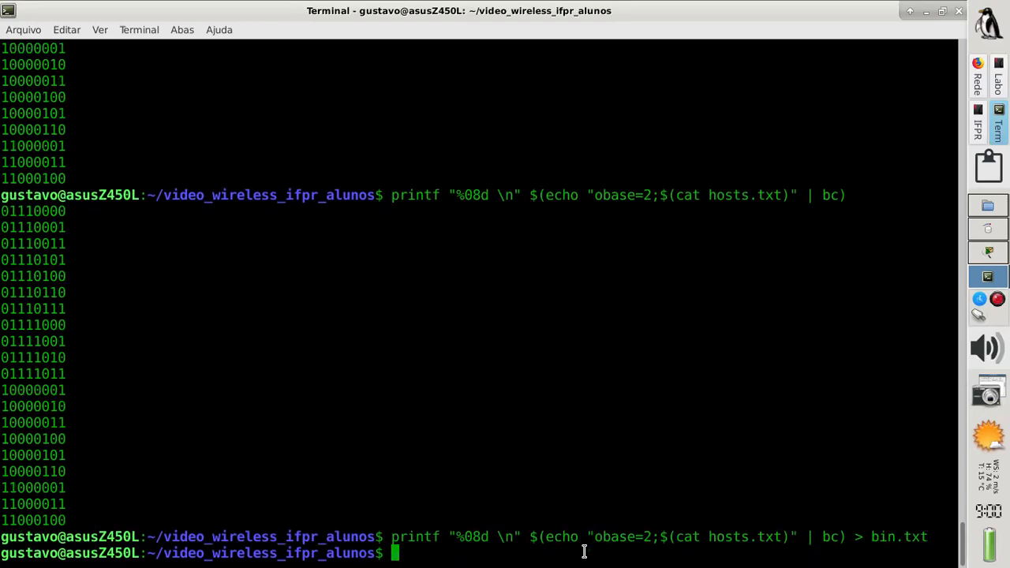
Print bin.txt to confirm it lists 01110000 through 11000100
type("cat bi")
key("Tab")
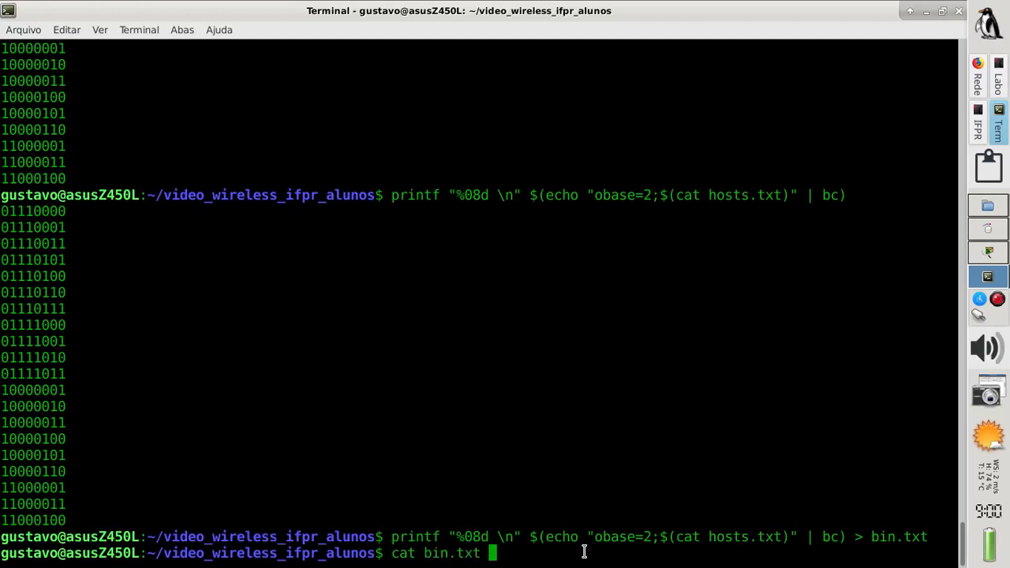
key("Return")
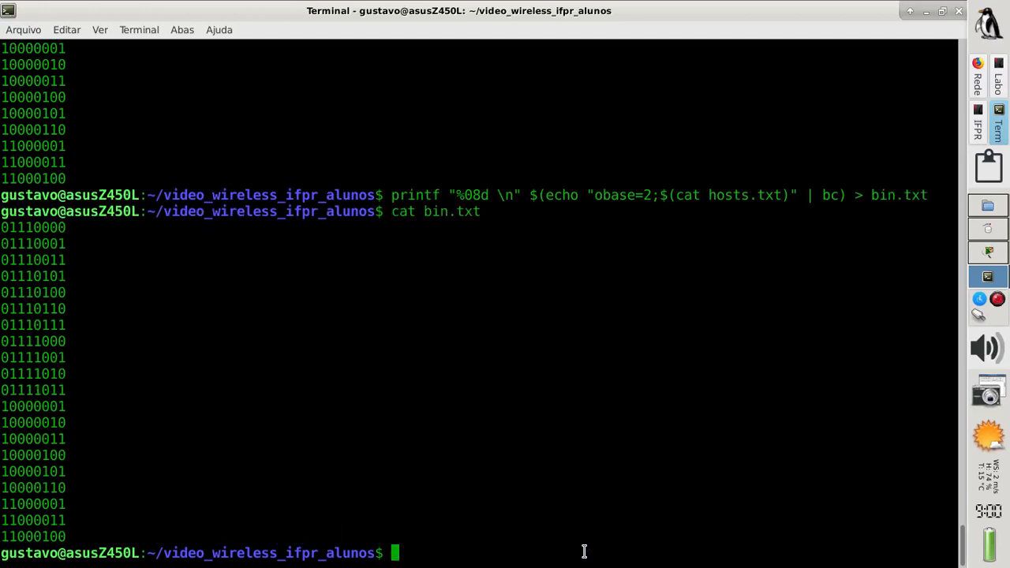
key("Up")
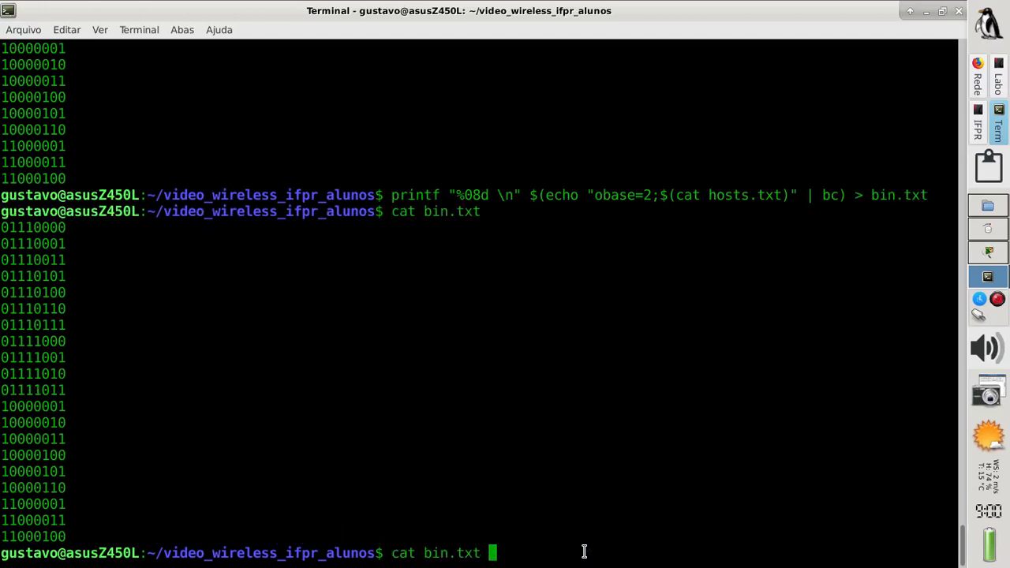
Filter bin.txt with grep ^0 and count the matches with wc -l, giving 11
type("| grep")
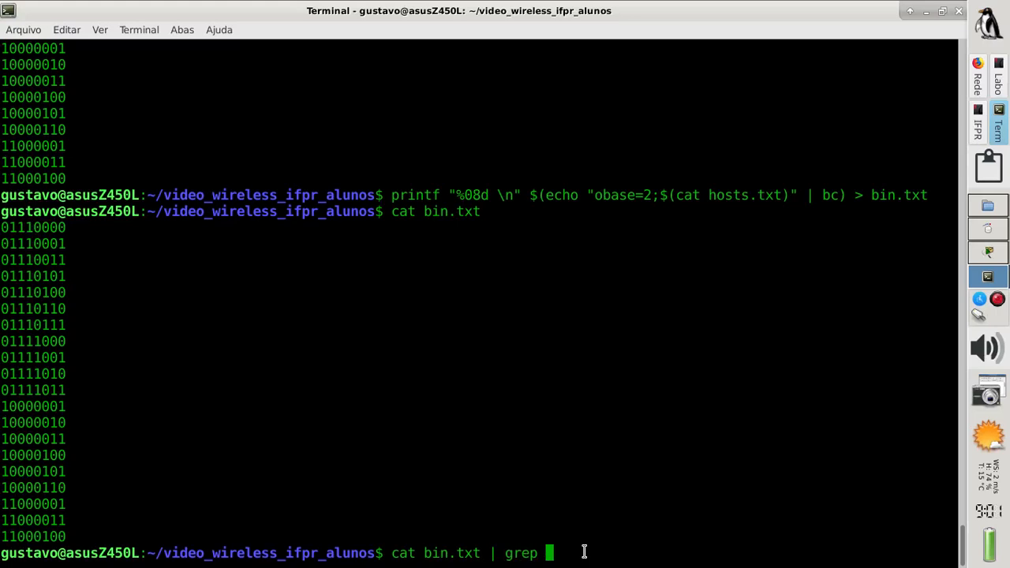
type(" ^0")
key("Return")
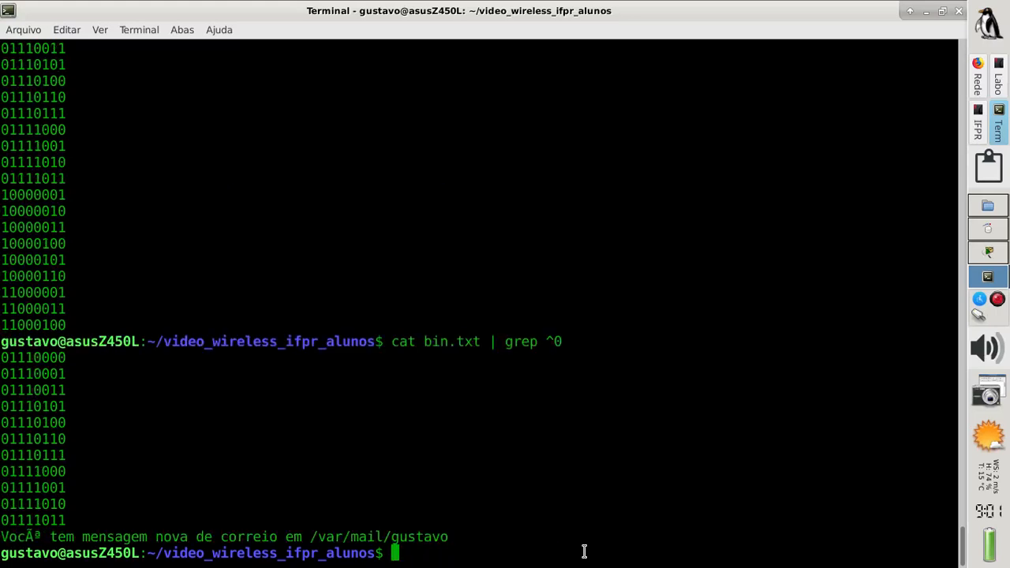
left_click_drag(66, 519, 4, 433)
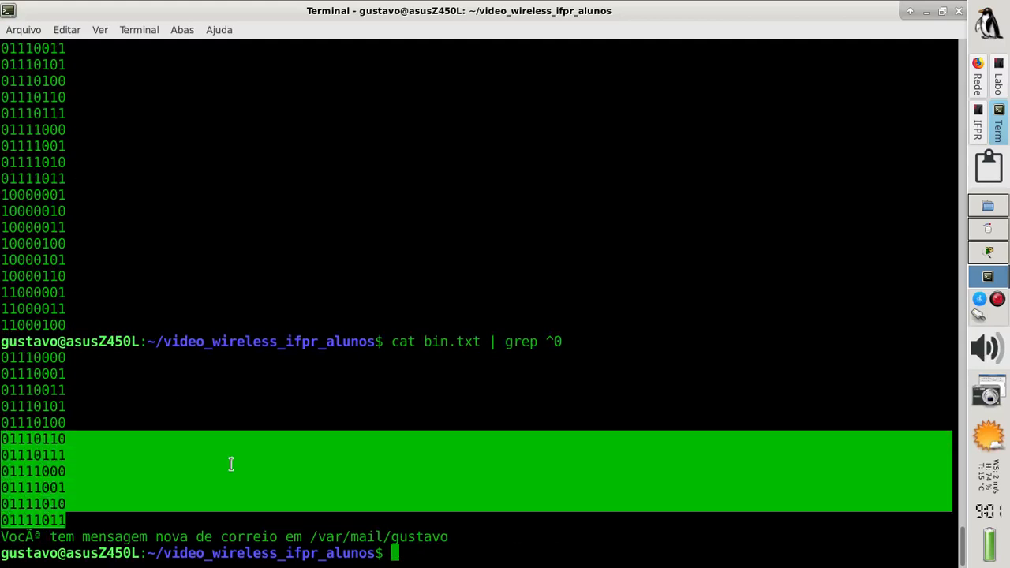
left_click(519, 551)
key("Up")
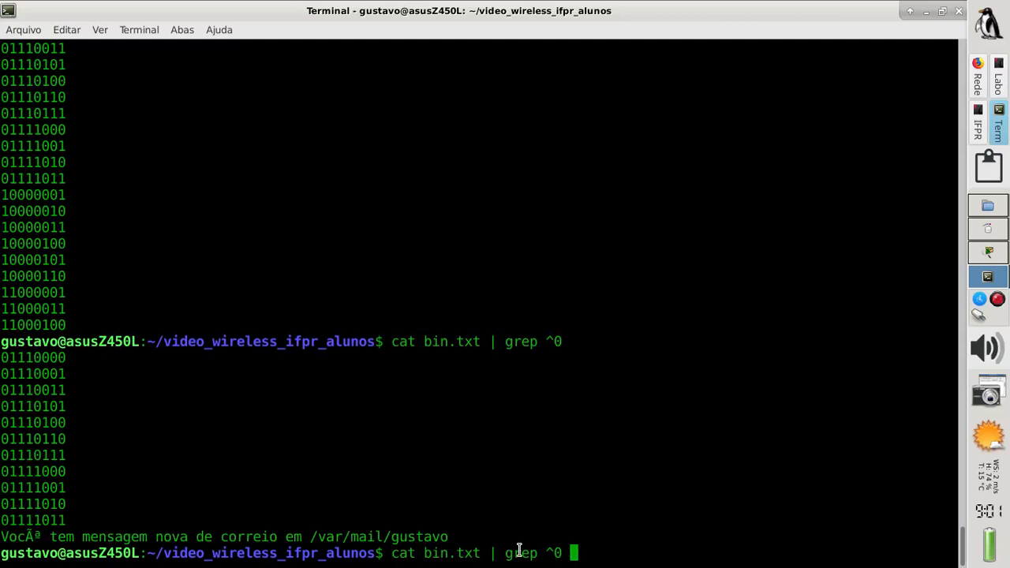
type("| wc -l")
key("Return")
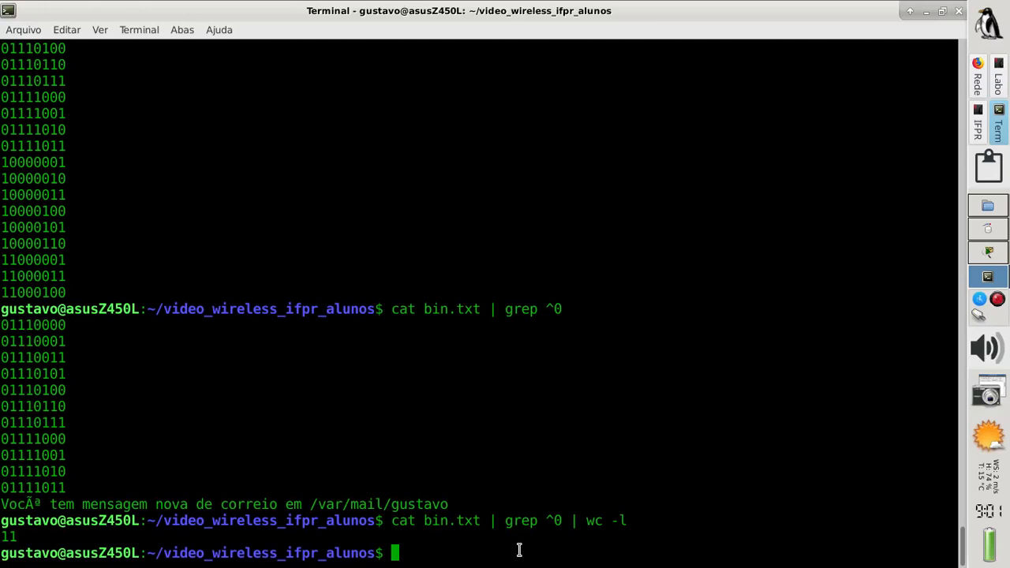
Count the bin.txt entries starting with 01 (11), then begin changing the pattern to ^10
key("Up")
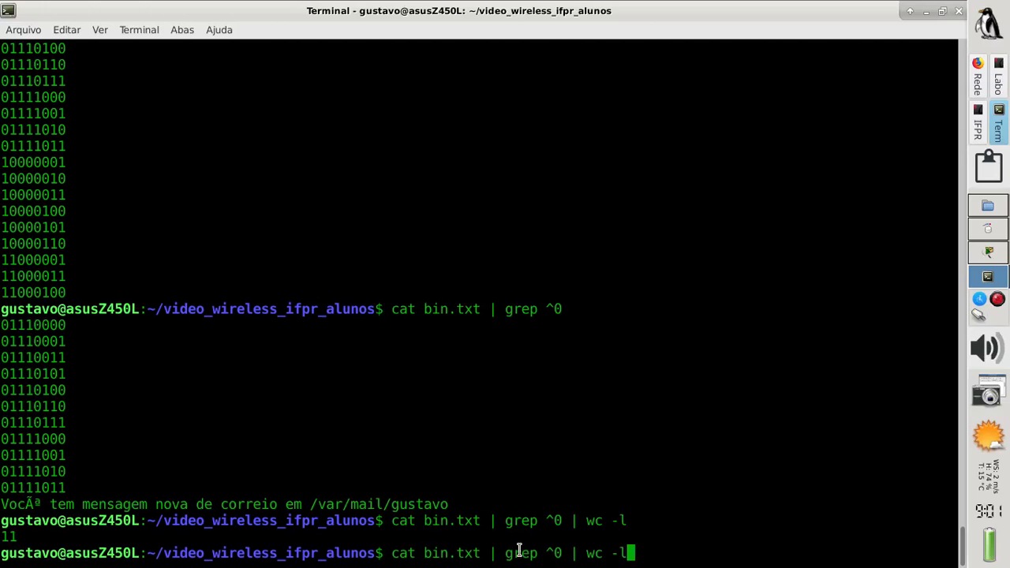
key("Left")
key("Left")
key("Left")
key("Left")
key("Left")
key("Left")
key("Left")
key("Left")
type("1")
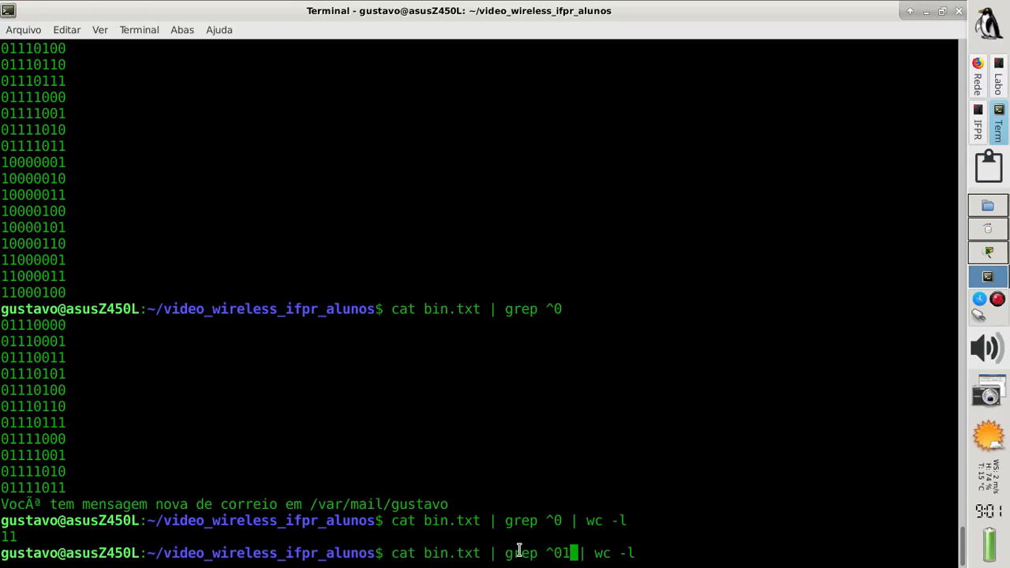
key("Return")
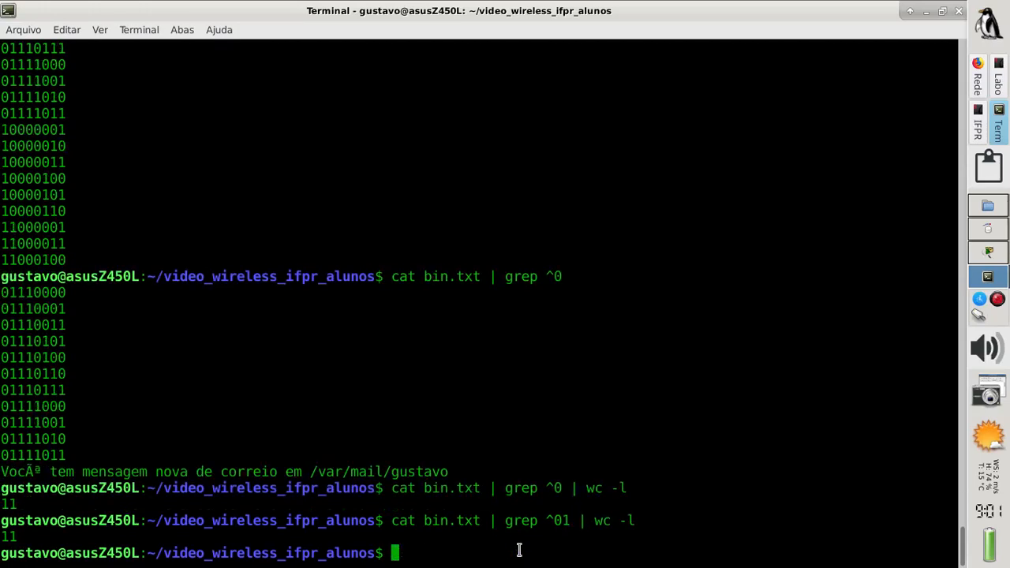
key("Up")
key("Left")
key("Left")
key("Left")
key("Left")
key("Left")
key("Left")
key("Left")
key("Left")
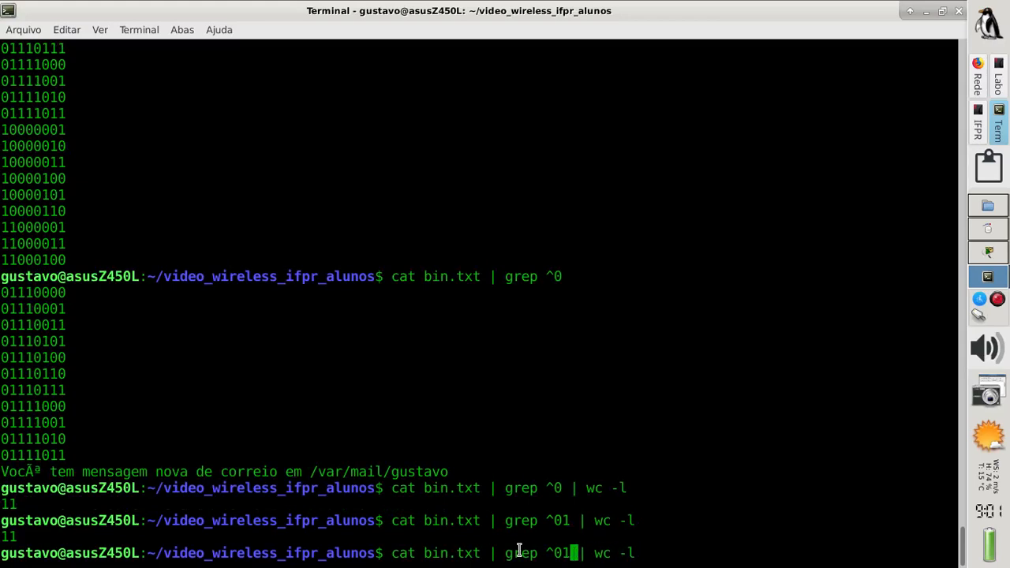
key("BackSpace")
key("BackSpace")
type("10")
View slide 10, 'Rede WiFi IFPR_ALUNOS', with the AP01, AP06 and AP11 subnets, then return to the terminal
left_click(976, 139)
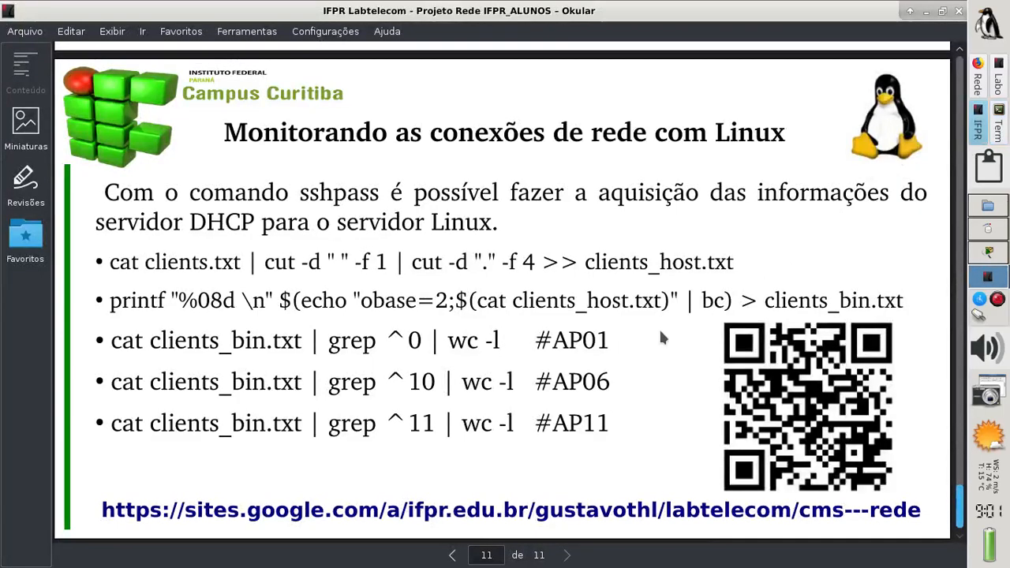
key("Left")
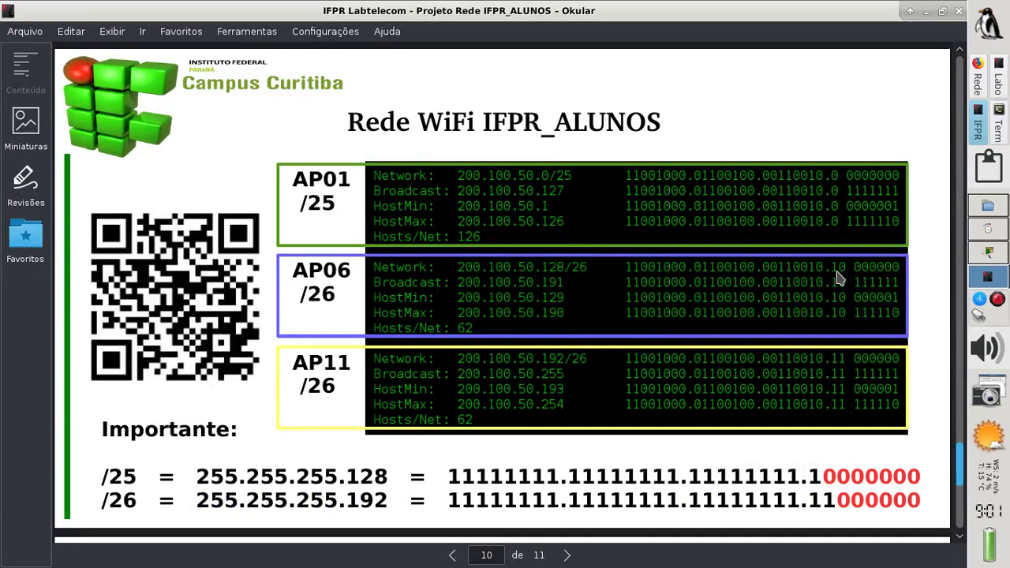
left_click(998, 133)
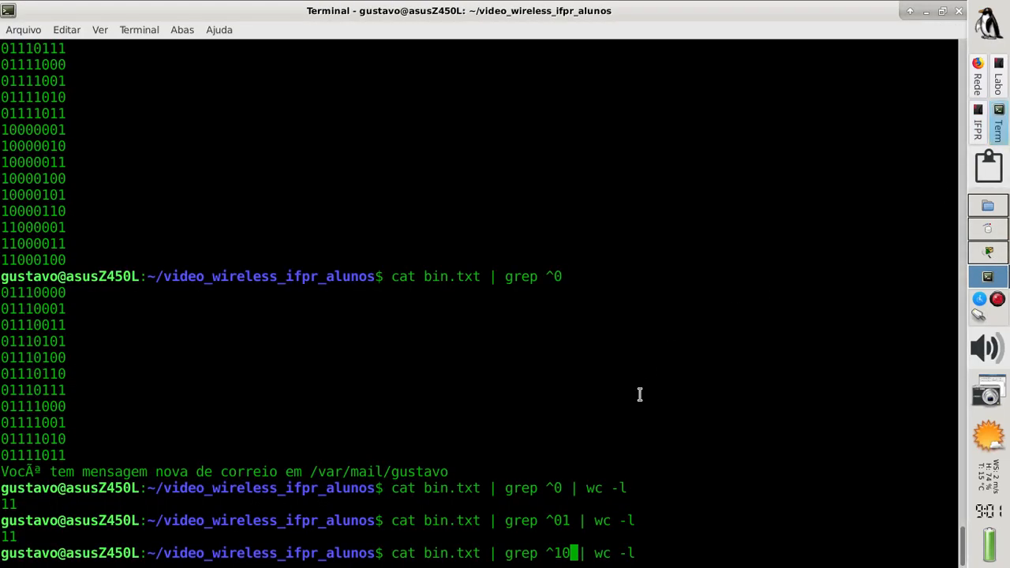
Count the bin.txt entries starting with 10 (6) and with 11 (3)
key("Return")
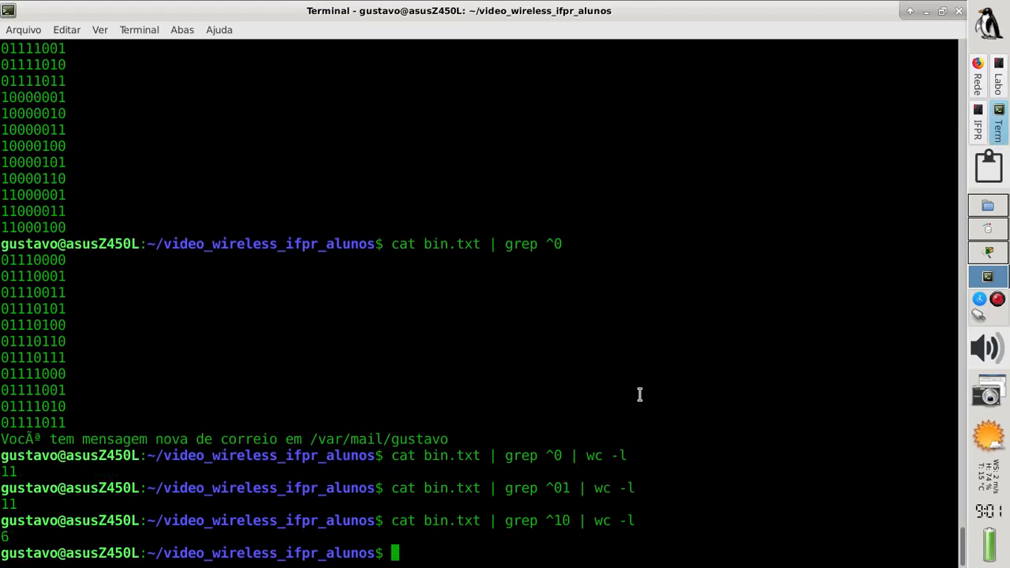
key("Up")
key("Left")
key("Left")
key("Left")
key("Left")
key("Left")
key("Left")
key("Left")
key("Left")
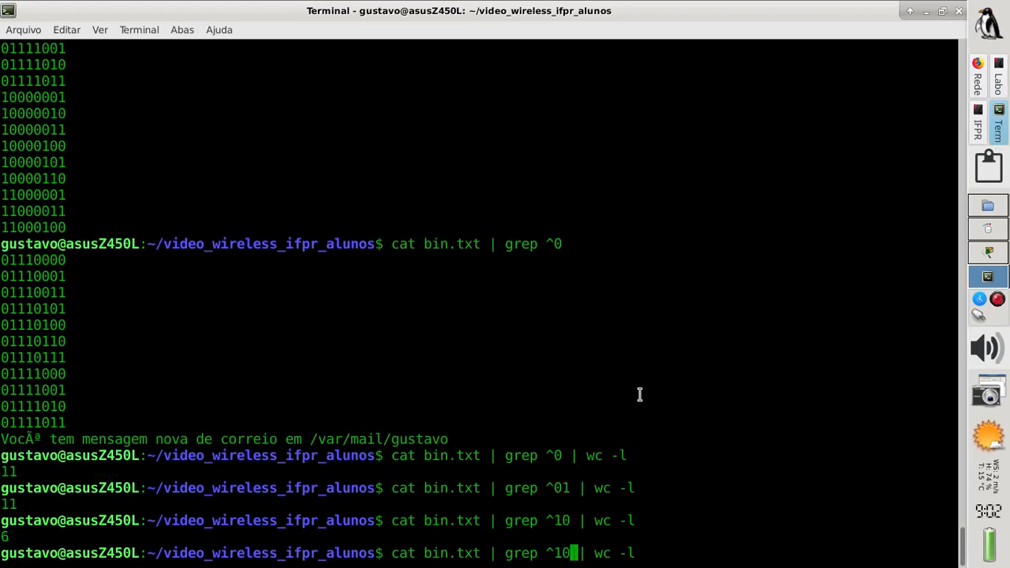
key("BackSpace")
type("1")
key("Return")
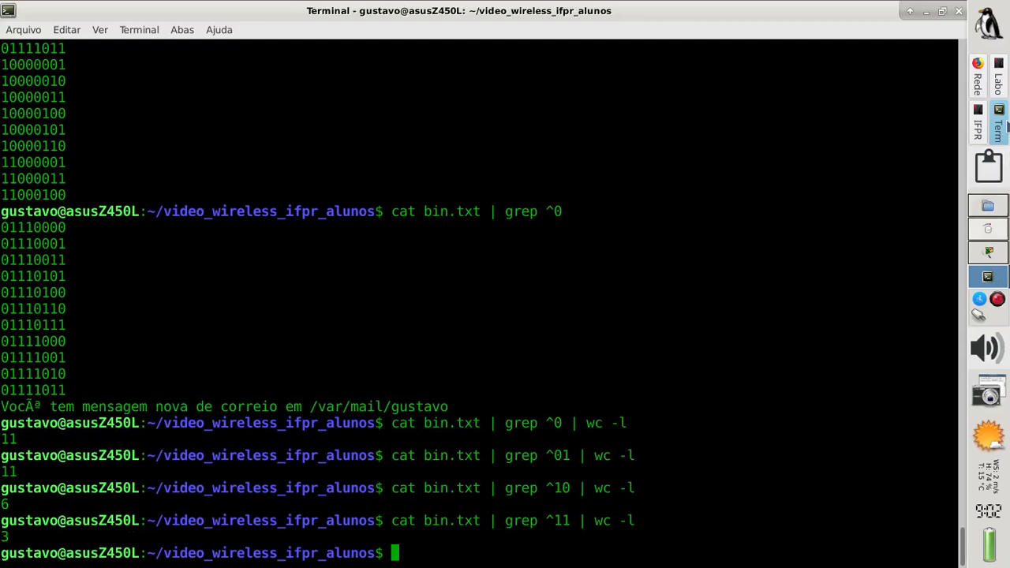
Re-run 'sh ip dhcp binding' on Multilayer Switch0 to list its 20 leases, then close the CLI window
left_click(983, 133)
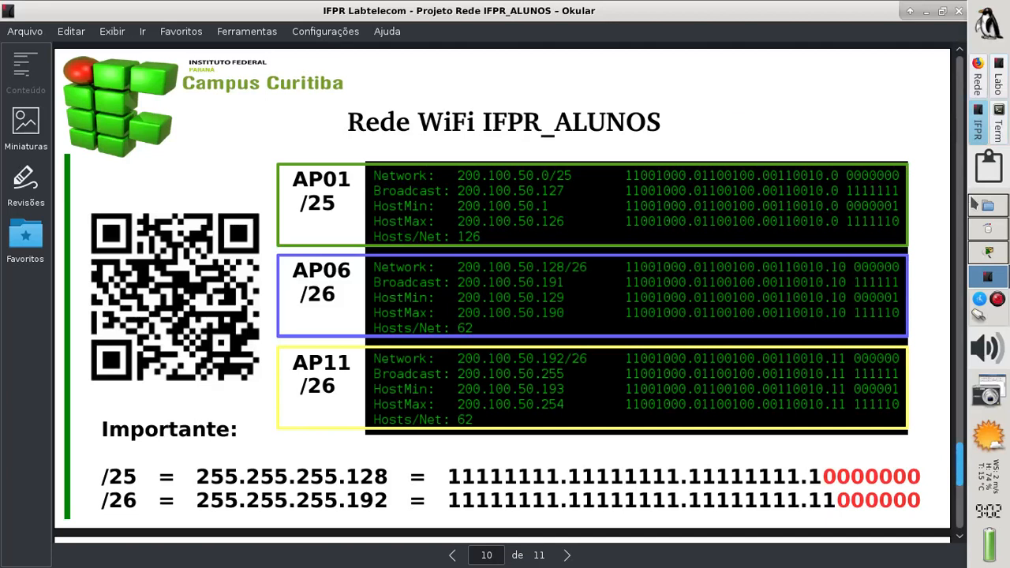
left_click(987, 254)
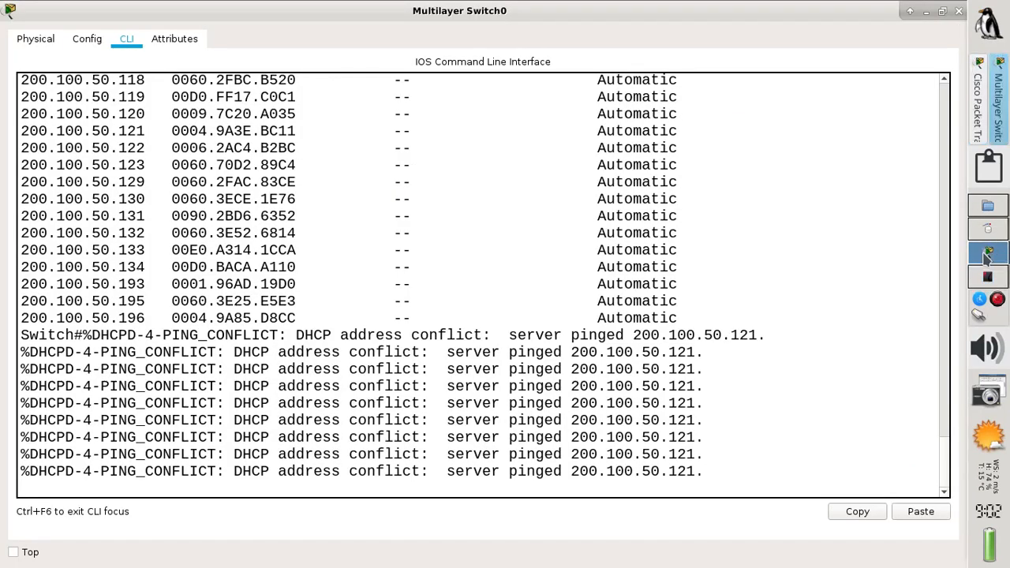
key("Return")
key("Up")
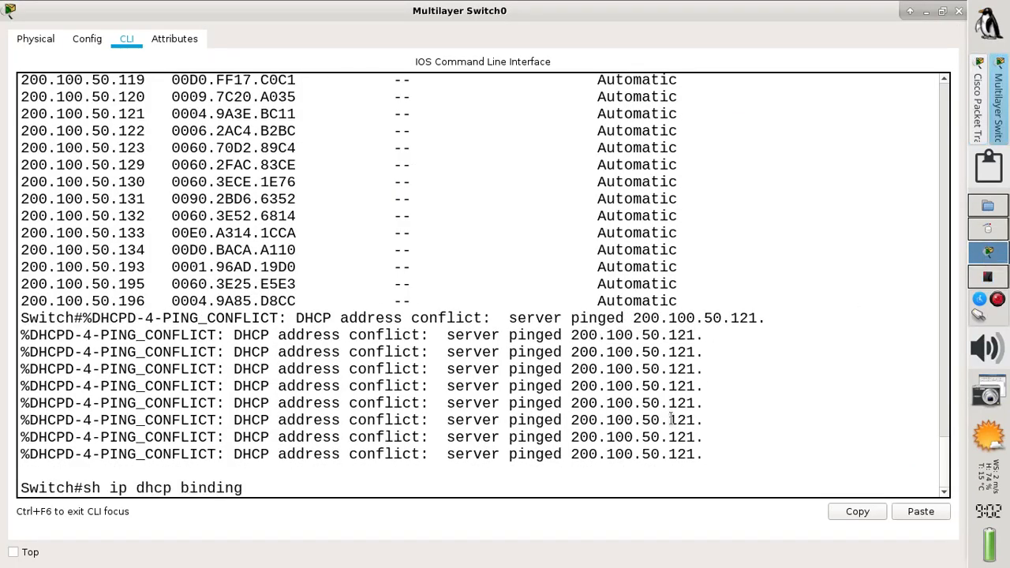
key("Return")
key("Return")
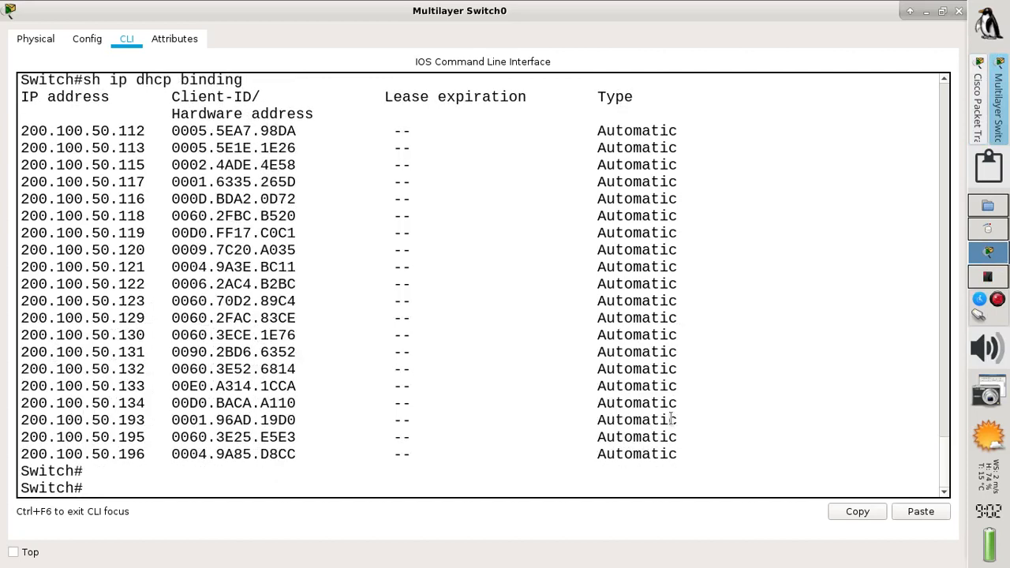
left_click(956, 14)
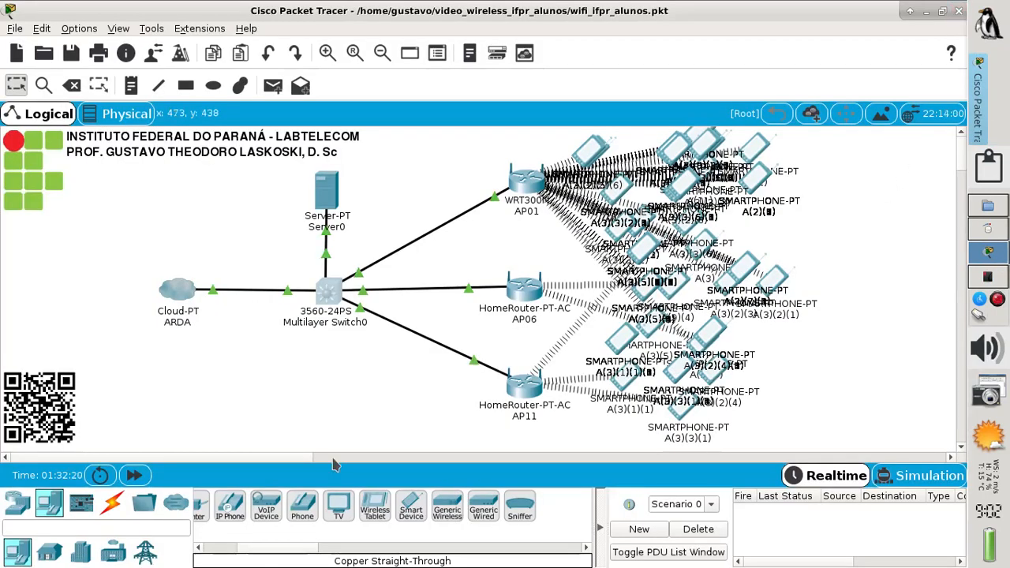